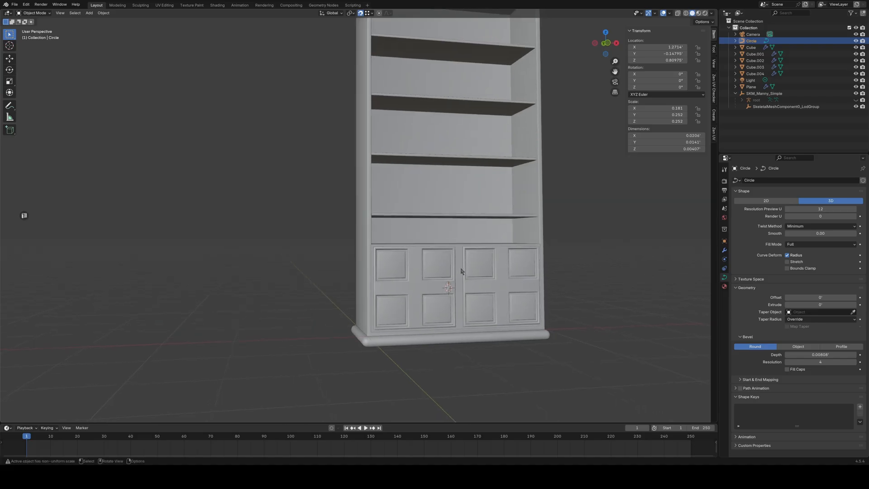
# - Delete the existing handle plate and its small ring curve from the left cabinet door
pyautogui.scroll(-3, 448, 278)
pyautogui.moveTo(436, 254); pyautogui.dragTo(452, 263, button='middle')
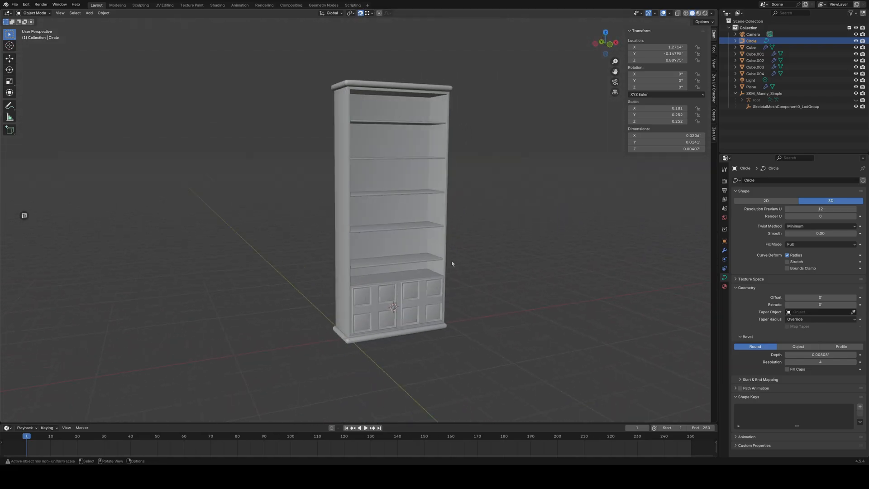
pyautogui.keyDown('shift'); pyautogui.moveTo(412, 349); pyautogui.dragTo(402, 296, button='middle'); pyautogui.keyUp('shift')
pyautogui.scroll(3, 402, 296)
pyautogui.click(407, 289)
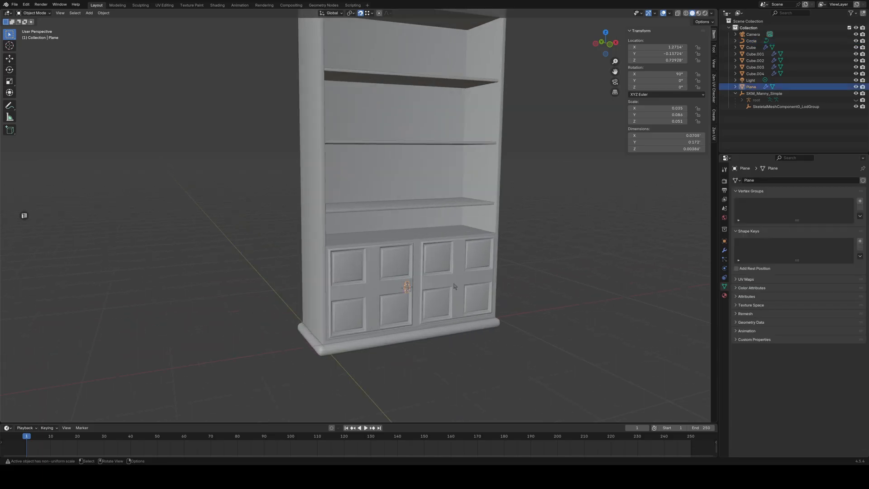
pyautogui.press('KP_Decimal')
pyautogui.moveTo(456, 287); pyautogui.dragTo(379, 239, button='middle')
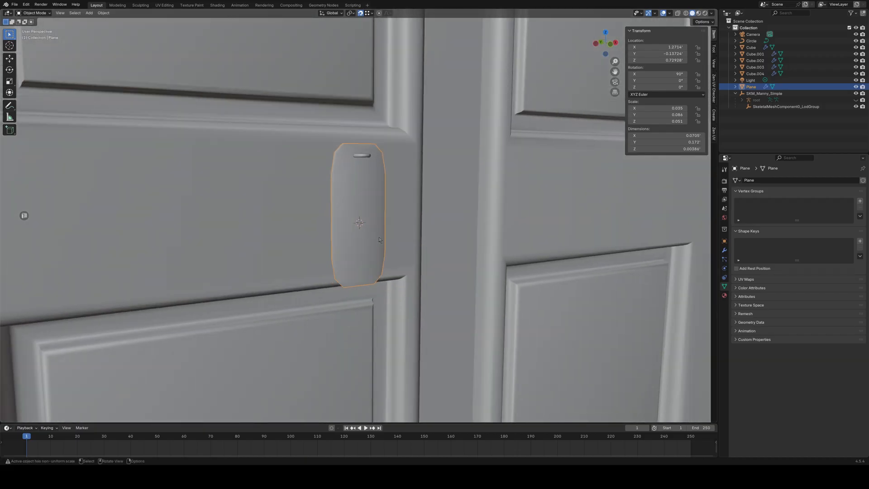
pyautogui.keyDown('shift'); pyautogui.click(363, 156); pyautogui.keyUp('shift')
pyautogui.rightClick(335, 207)
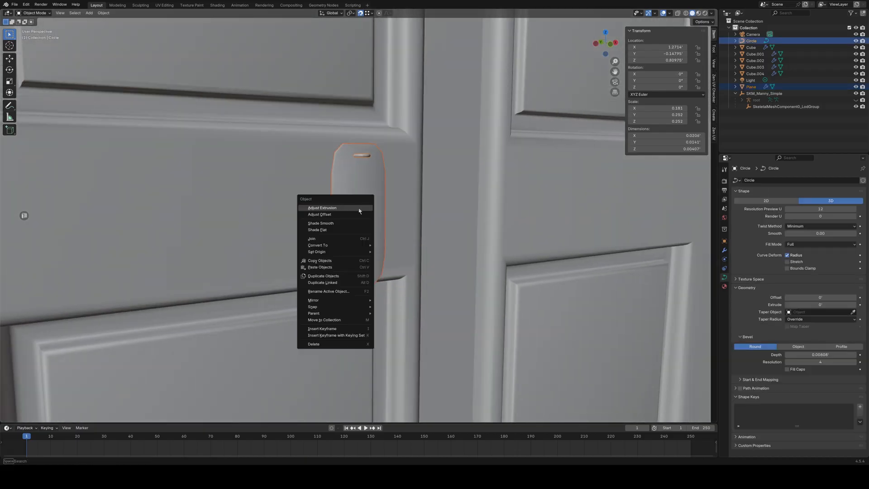
pyautogui.click(330, 344)
# - Add a new mesh plane at the 3D cursor on the left cabinet door, working in front view
pyautogui.press('KP_1')
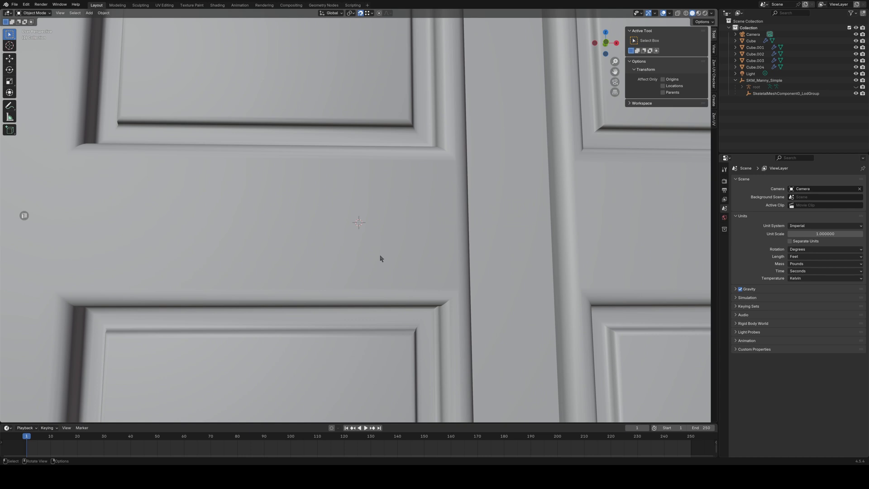
pyautogui.scroll(1, 380, 258)
pyautogui.scroll(-5, 383, 264)
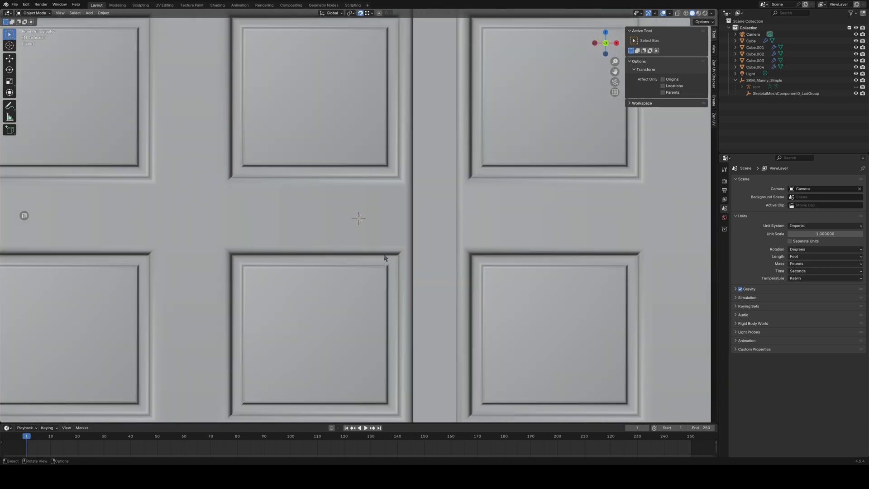
pyautogui.hotkey('shift', 'a')
pyautogui.moveTo(364, 264)
pyautogui.click(425, 267)
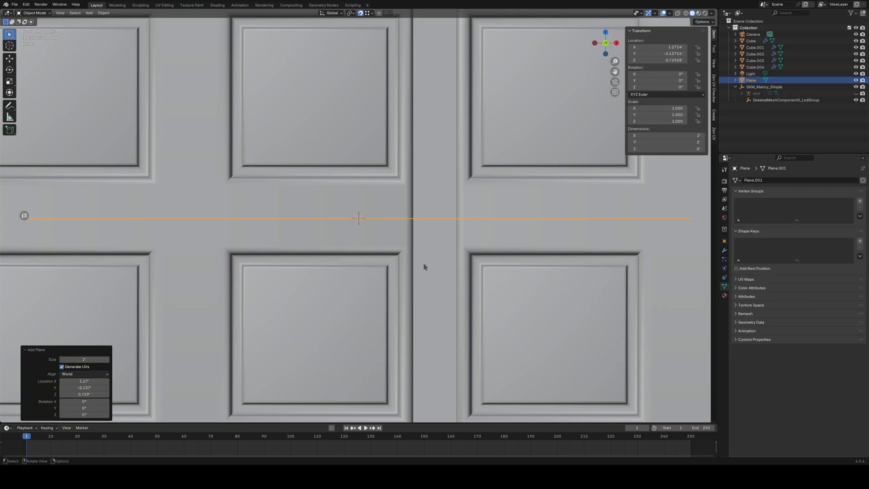
# - Rotate the new plane 90° about the X axis so it stands parallel to the door
pyautogui.press('r')
pyautogui.press('x')
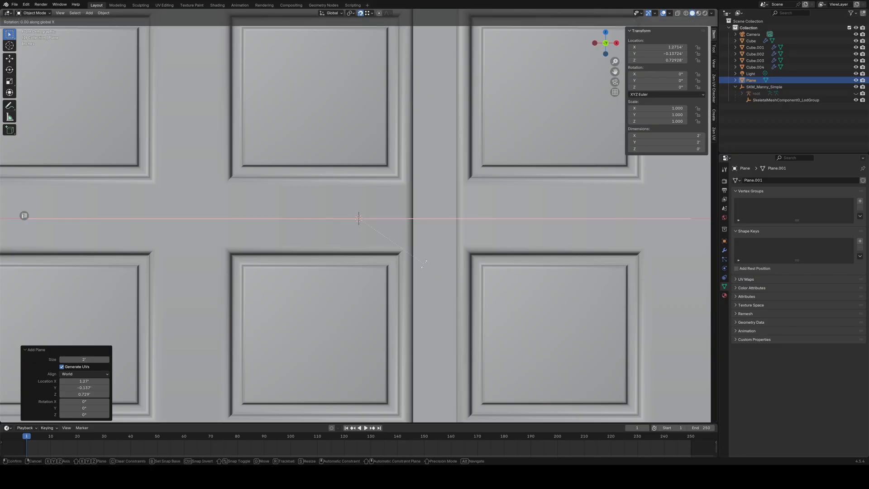
pyautogui.click(420, 284)
pyautogui.click(83, 385)
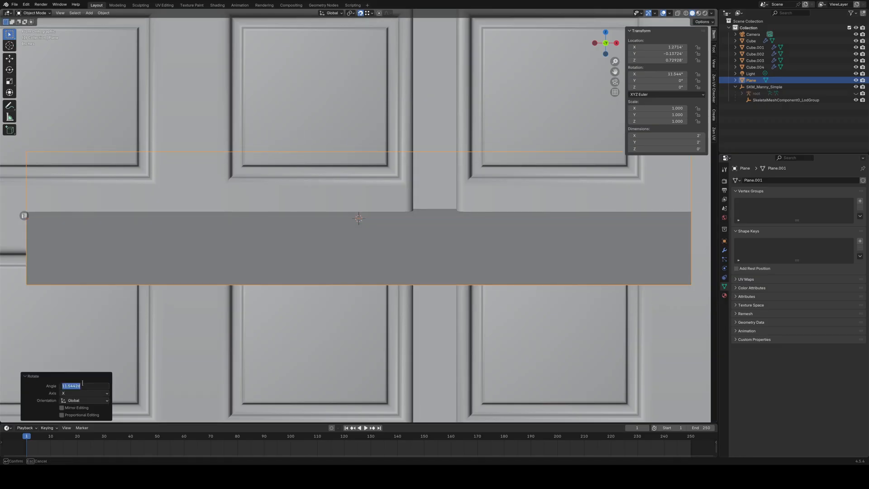
pyautogui.write('90')
pyautogui.press('Return')
# - Scale the plane down to about 0.052 and narrow it along X to about 0.051 ft wide
pyautogui.scroll(-6, 357, 279)
pyautogui.scroll(1, 389, 267)
pyautogui.press('s')
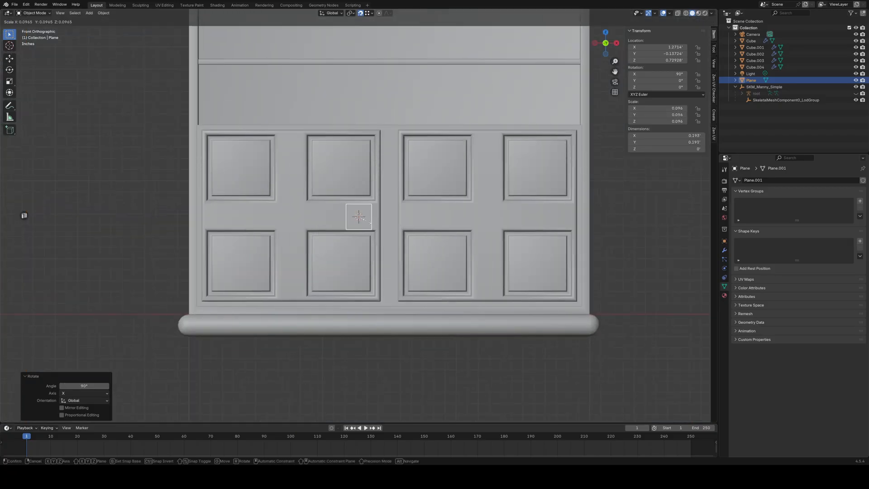
pyautogui.click(364, 222)
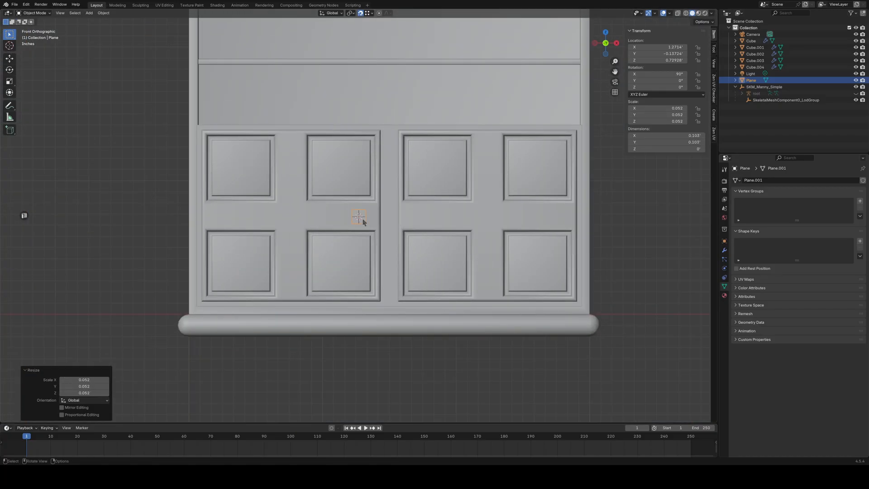
pyautogui.press('s')
pyautogui.press('x')
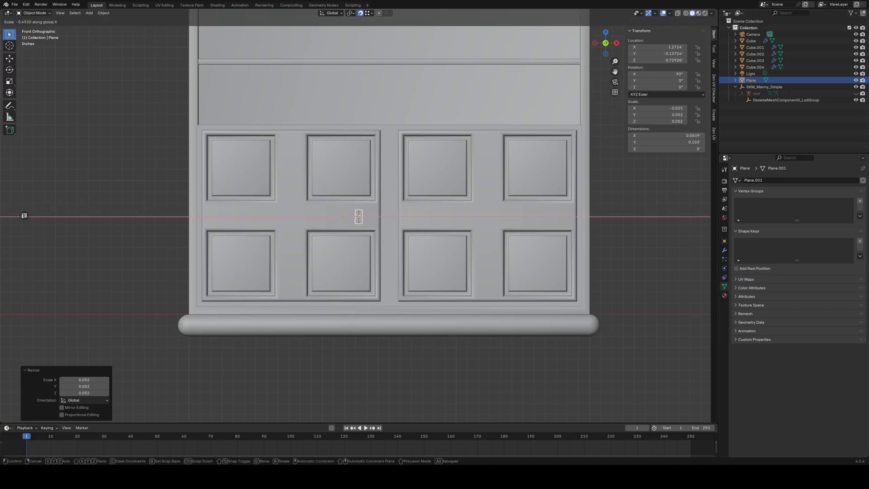
pyautogui.click(358, 223)
# - Stretch the plane into an upright rectangle about 0.064 ft wide and 0.158 ft tall
pyautogui.scroll(2, 358, 223)
pyautogui.scroll(6, 358, 223)
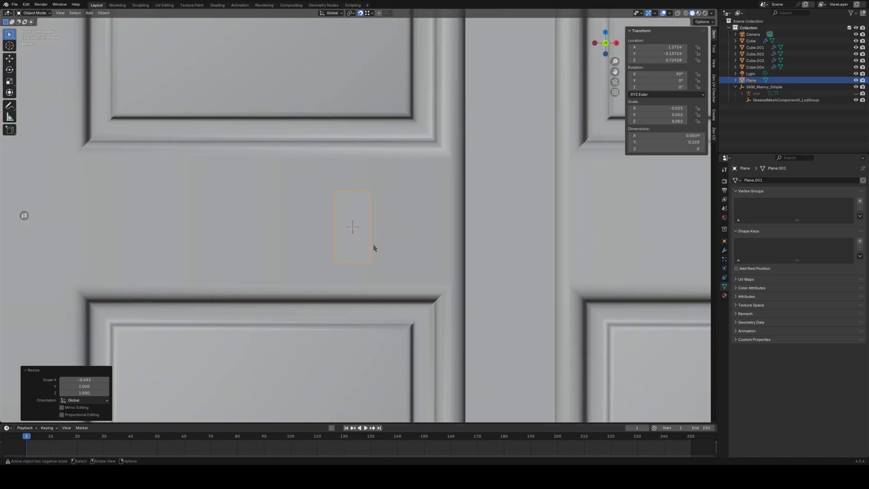
pyautogui.press('s')
pyautogui.press('x')
pyautogui.click(377, 251)
pyautogui.press('s')
pyautogui.press('y')
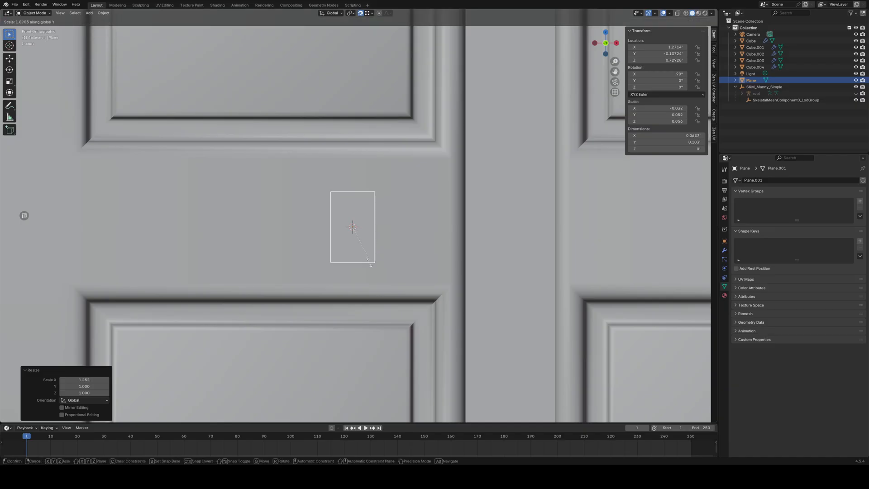
pyautogui.click(372, 275)
# - Move the rectangle about 0.092 ft along X towards the door's inner edge and raise it about 0.011 ft
pyautogui.press('g')
pyautogui.press('x')
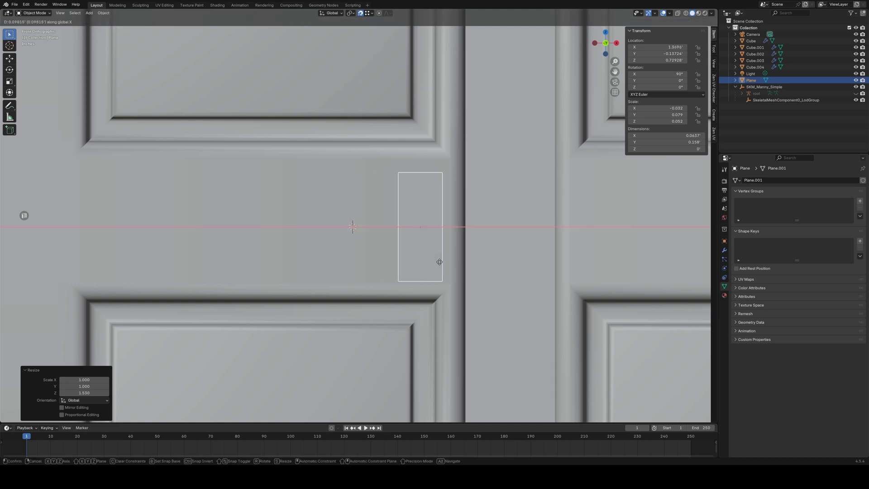
pyautogui.click(435, 265)
pyautogui.press('g')
pyautogui.press('z')
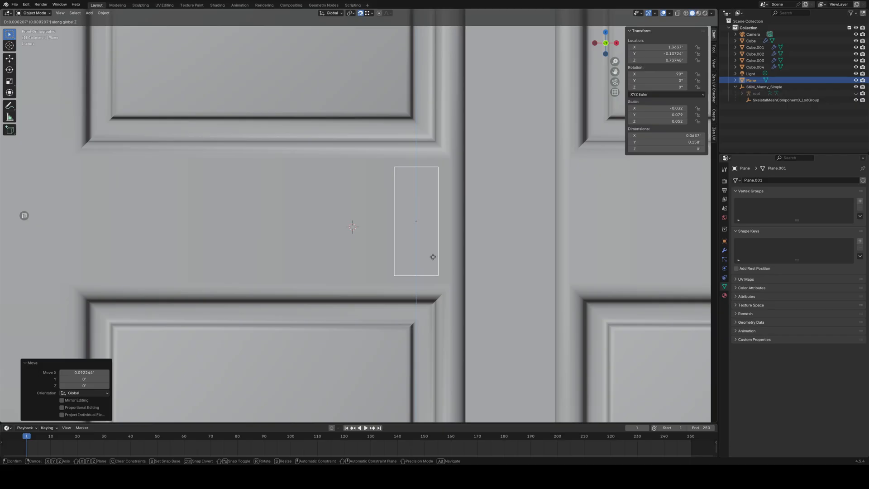
pyautogui.click(431, 255)
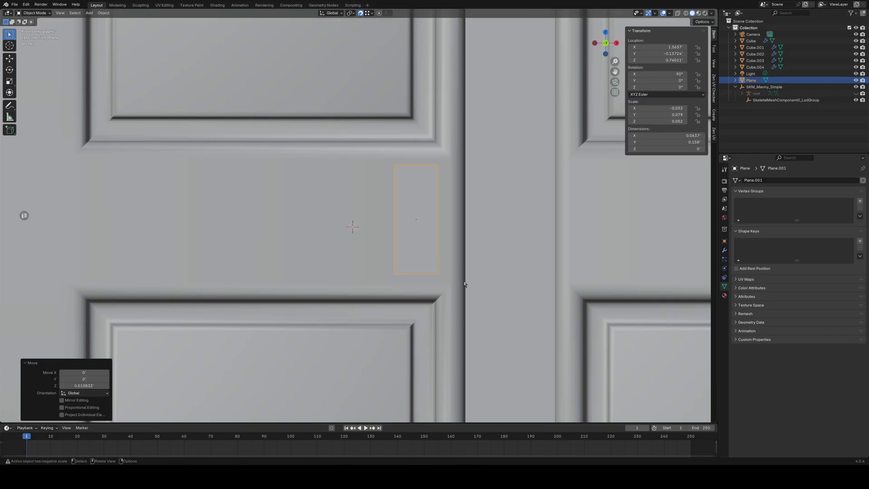
# - Check the rectangle's placement on the door and widen it along X to about 0.077 ft
pyautogui.keyDown('shift'); pyautogui.moveTo(452, 289); pyautogui.dragTo(397, 283, button='middle'); pyautogui.keyUp('shift')
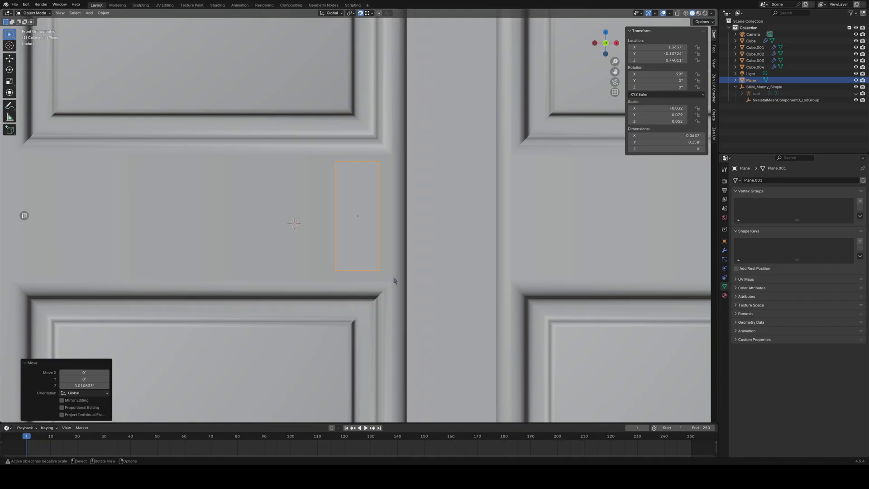
pyautogui.moveTo(394, 280); pyautogui.dragTo(425, 292, button='middle')
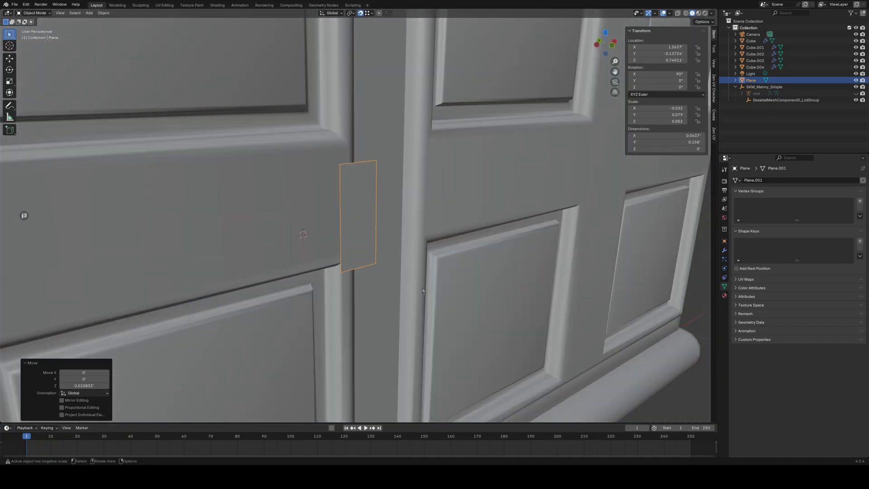
pyautogui.moveTo(404, 289); pyautogui.dragTo(380, 279, button='middle')
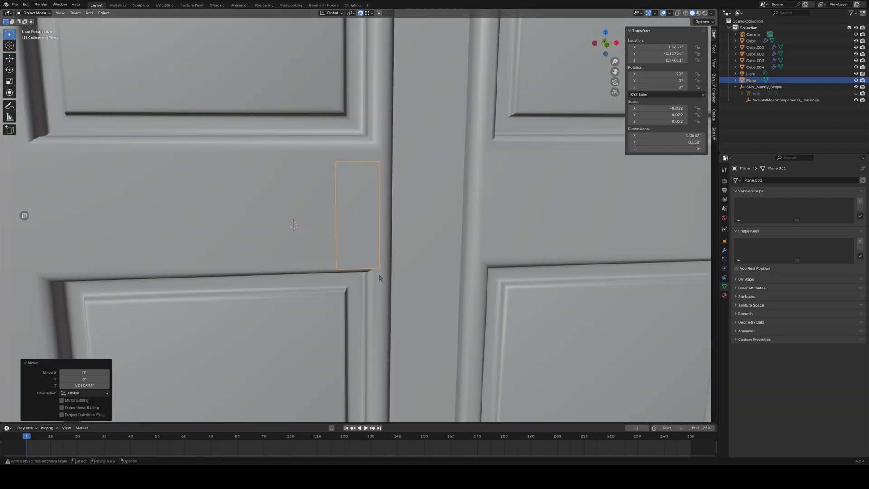
pyautogui.press('KP_1')
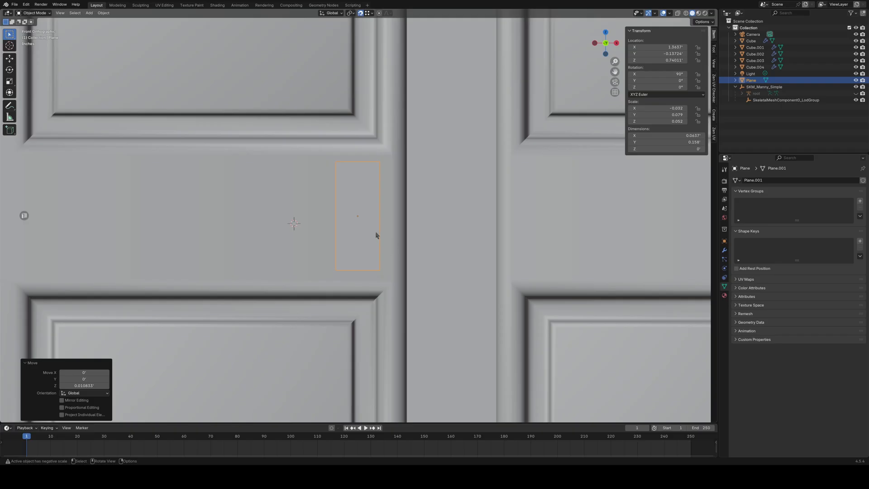
pyautogui.press('s')
pyautogui.press('x')
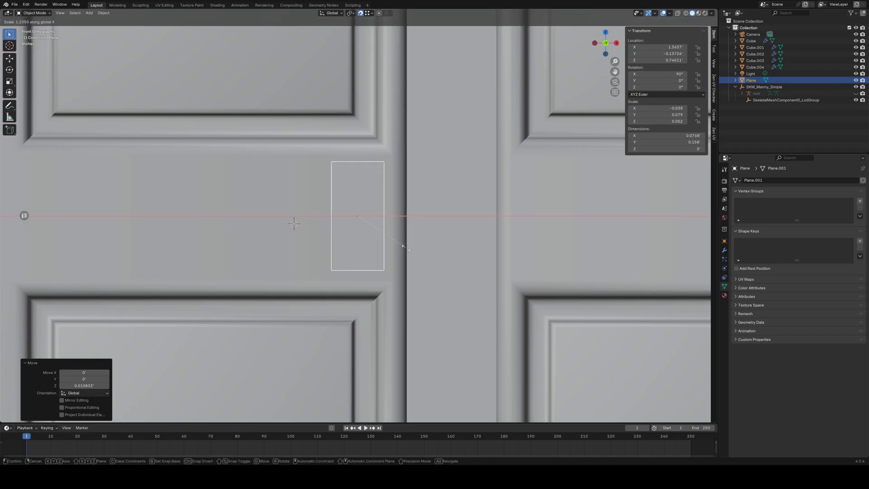
pyautogui.click(407, 248)
# - Give the handle plate a Solidify modifier with a thickness of about 0.0487 ft and apply it
pyautogui.moveTo(361, 238); pyautogui.dragTo(426, 240, button='middle')
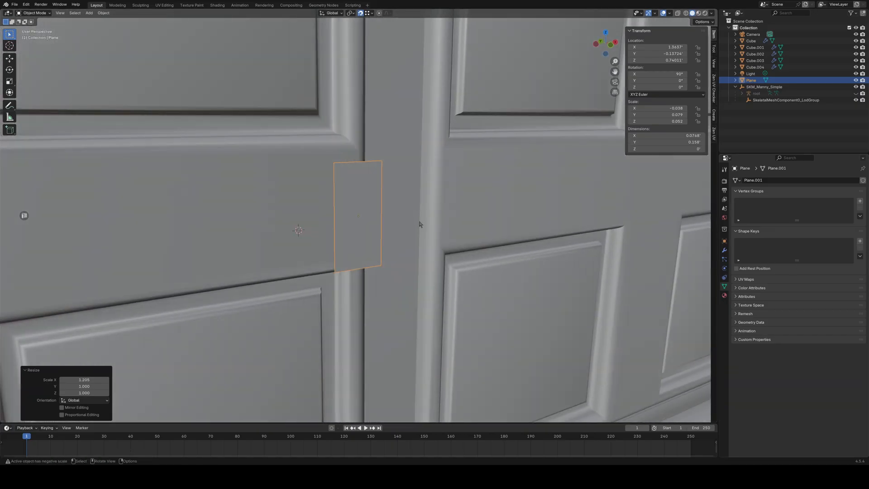
pyautogui.click(724, 250)
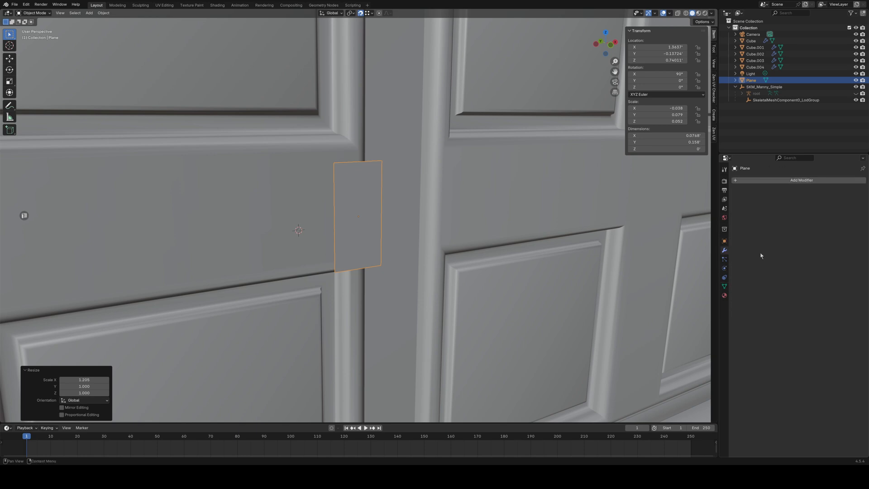
pyautogui.click(787, 179)
pyautogui.moveTo(788, 167)
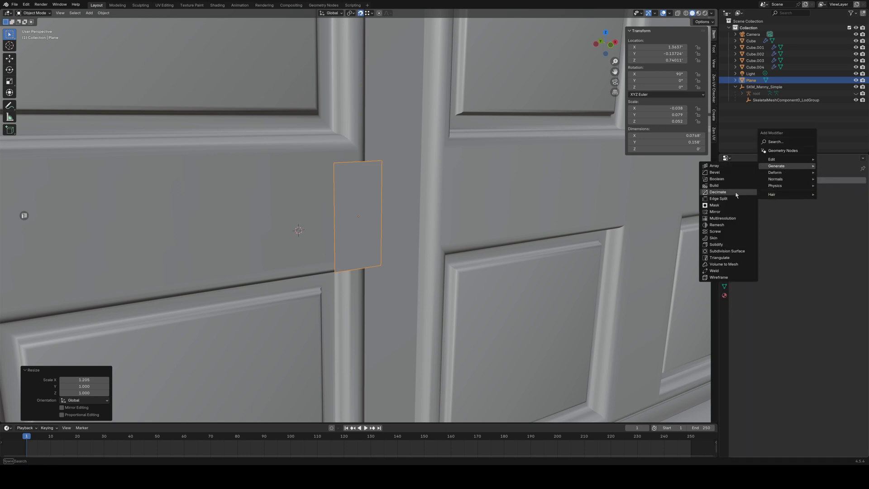
pyautogui.click(716, 244)
pyautogui.moveTo(362, 216); pyautogui.dragTo(398, 243, button='middle')
pyautogui.moveTo(820, 223); pyautogui.dragTo(847, 223)
pyautogui.click(485, 279)
pyautogui.moveTo(485, 279); pyautogui.dragTo(491, 254, button='middle')
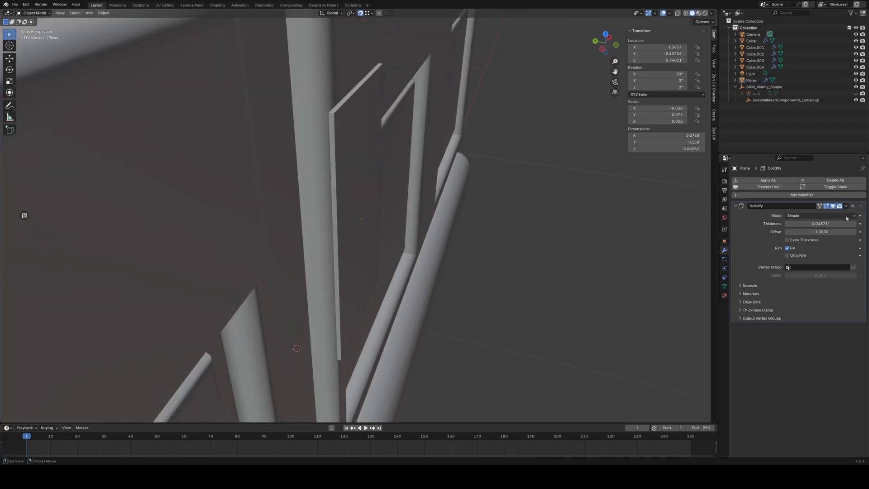
pyautogui.click(845, 206)
pyautogui.click(821, 211)
# - Delete the handle plate's hidden back face in face editing
pyautogui.moveTo(710, 229); pyautogui.dragTo(539, 223, button='middle')
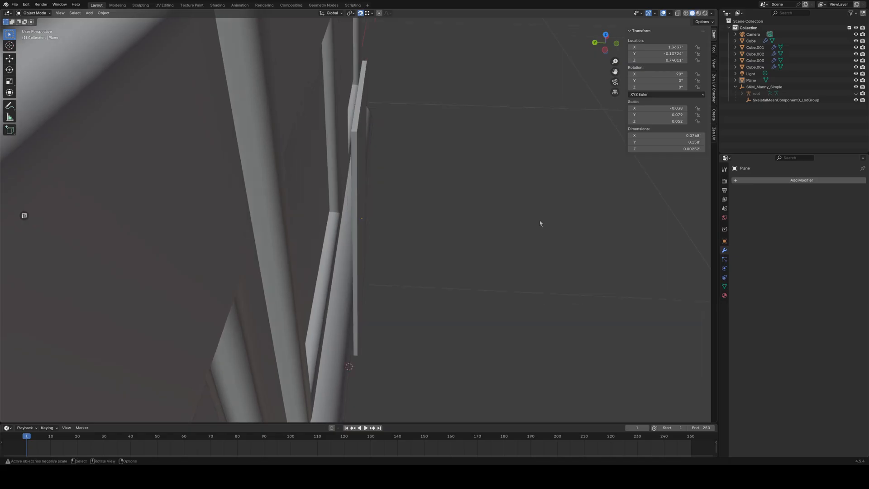
pyautogui.press('Tab')
pyautogui.moveTo(475, 229); pyautogui.dragTo(448, 216, button='middle')
pyautogui.press('3')
pyautogui.click(369, 200)
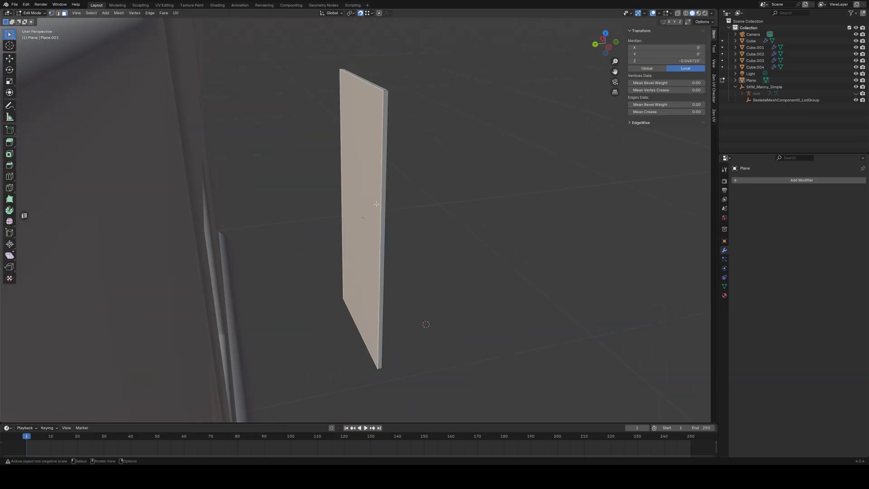
pyautogui.rightClick(450, 211)
pyautogui.click(435, 319)
# - Clear the selection on the plate's mesh and return to Object Mode in front view
pyautogui.moveTo(521, 226); pyautogui.dragTo(416, 212, button='middle')
pyautogui.scroll(1, 417, 212)
pyautogui.scroll(-2, 423, 237)
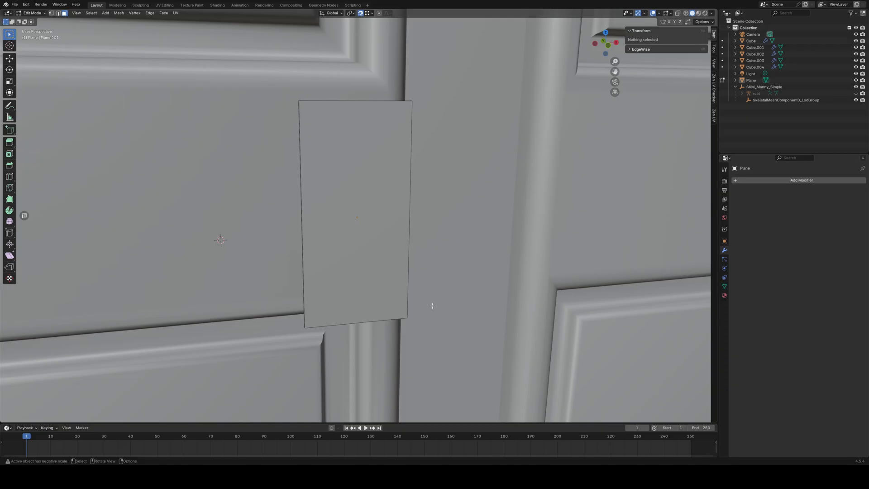
pyautogui.press('KP_1')
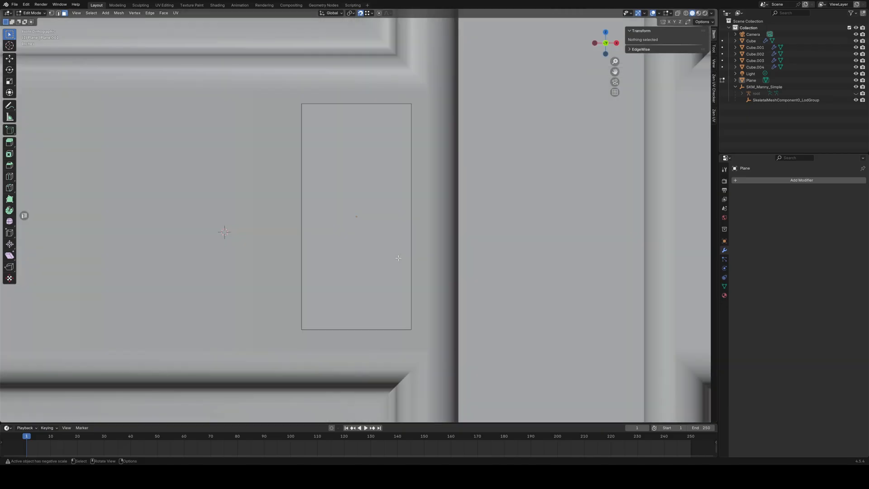
pyautogui.click(376, 230)
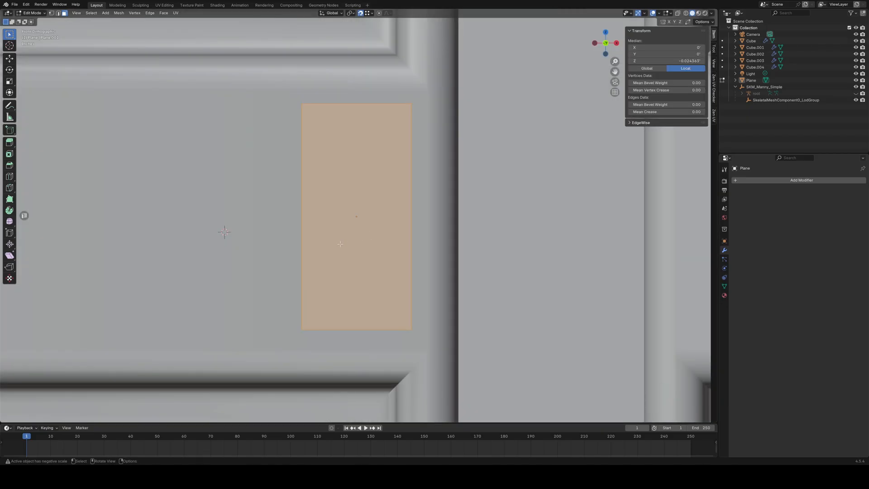
pyautogui.hotkey('alt', 'a')
pyautogui.press('Tab')
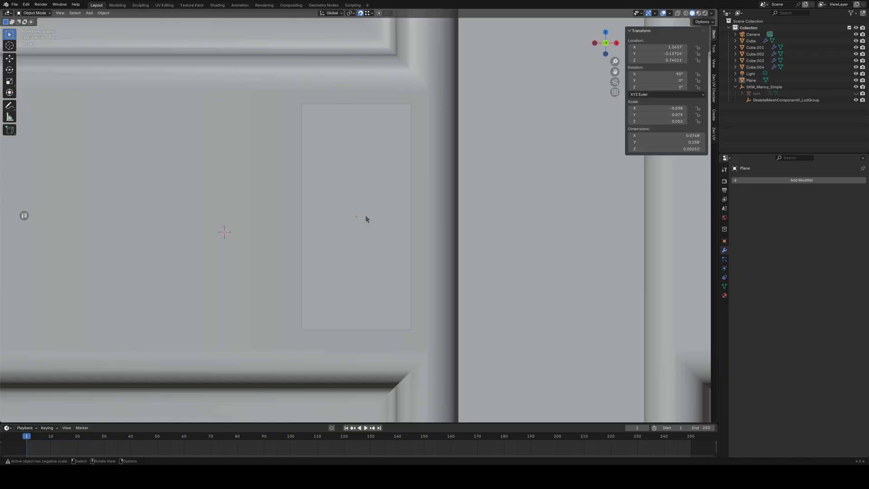
# - Select the handle plate and snap the 3D cursor to its origin
pyautogui.rightClick(364, 222)
pyautogui.hotkey('shift', 's')
pyautogui.click(391, 268)
pyautogui.hotkey('shift', 's')
pyautogui.click(352, 256)
pyautogui.click(368, 242)
pyautogui.hotkey('shift', 's')
pyautogui.click(368, 279)
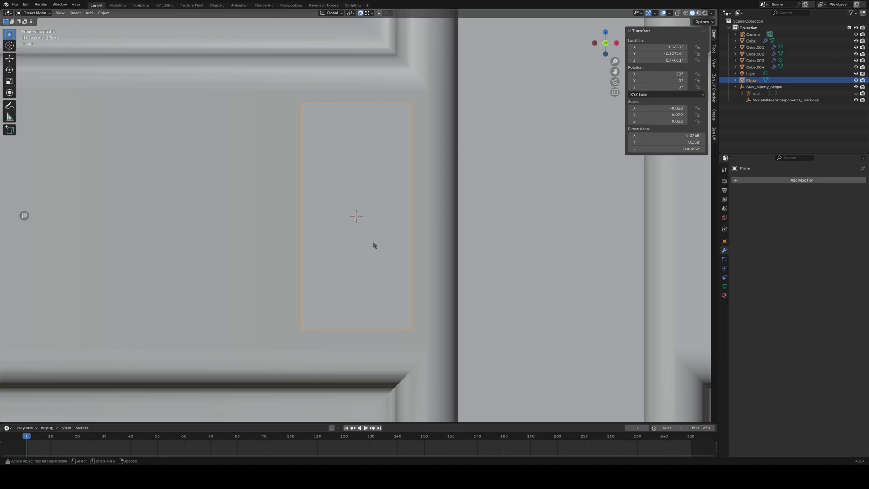
# - Add a single vertex at the plate's center and move it about 0.0054 ft out from the plate along Y
pyautogui.moveTo(374, 246); pyautogui.dragTo(417, 242, button='middle')
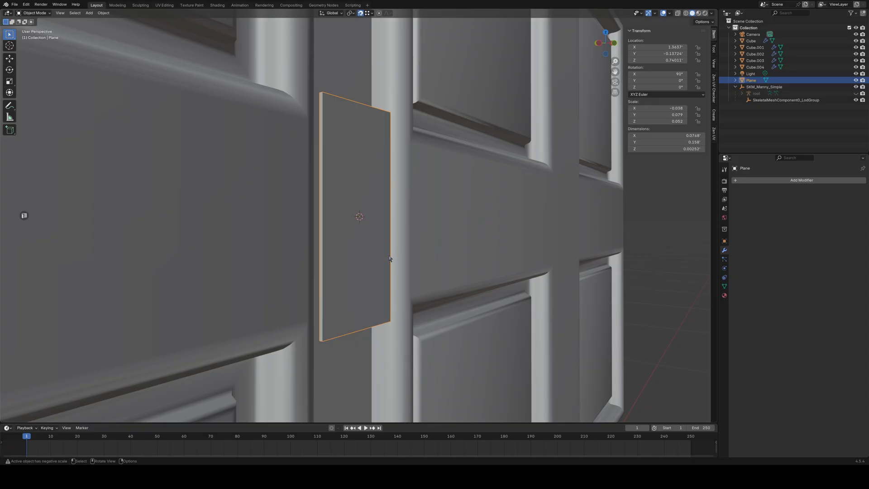
pyautogui.hotkey('shift', 'a')
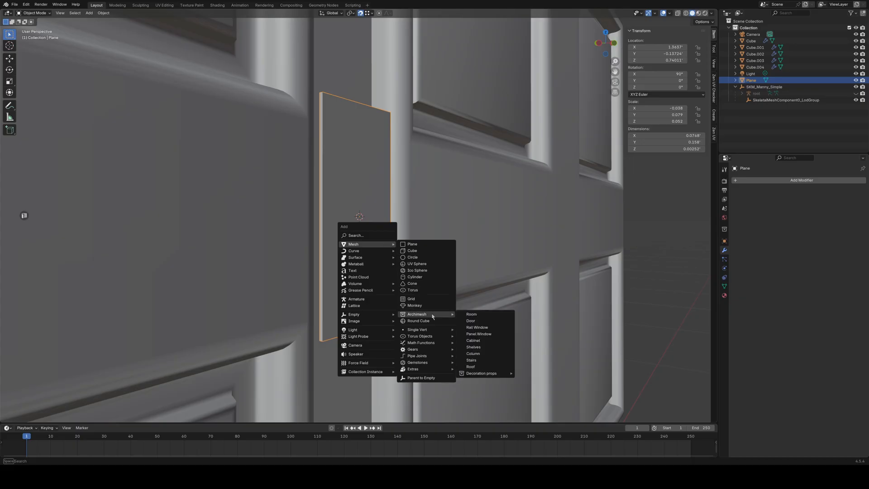
pyautogui.moveTo(420, 331)
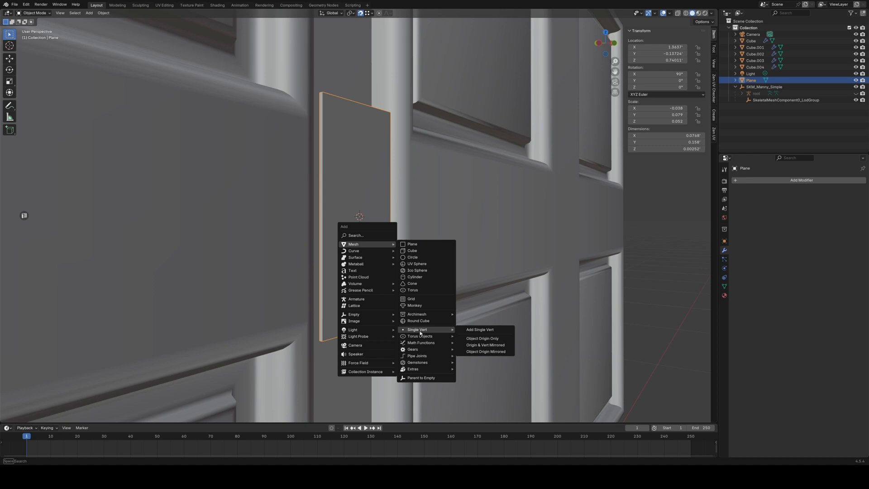
pyautogui.click(479, 330)
pyautogui.press('KP_1')
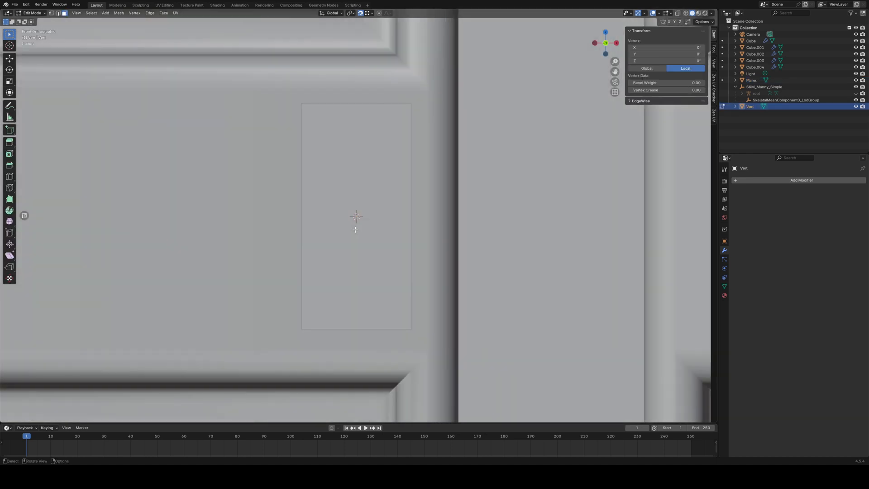
pyautogui.press('g')
pyautogui.press('y')
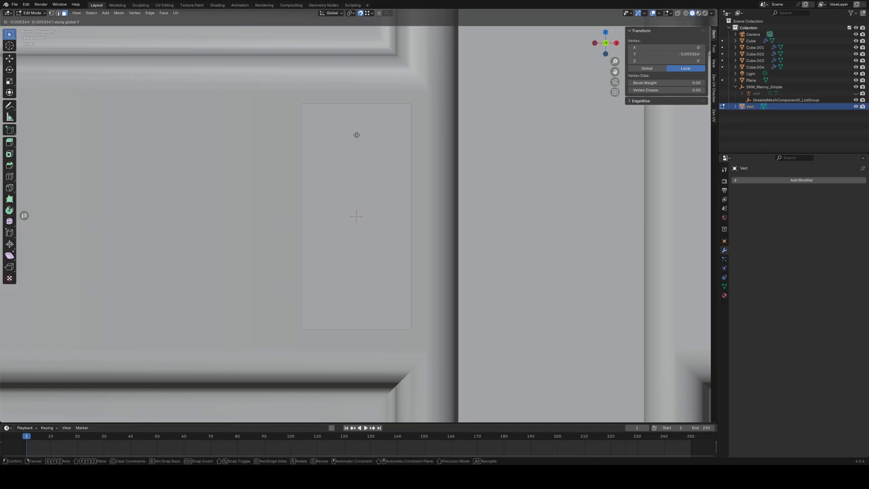
pyautogui.click(357, 134)
# - Return to Object Mode and raise the single-vertex object along Z near the plate's upper edge, to a Z location of about 0.8095 ft
pyautogui.moveTo(357, 134); pyautogui.dragTo(367, 231, button='middle')
pyautogui.press('Tab')
pyautogui.press('KP_Decimal')
pyautogui.press('g')
pyautogui.press('z')
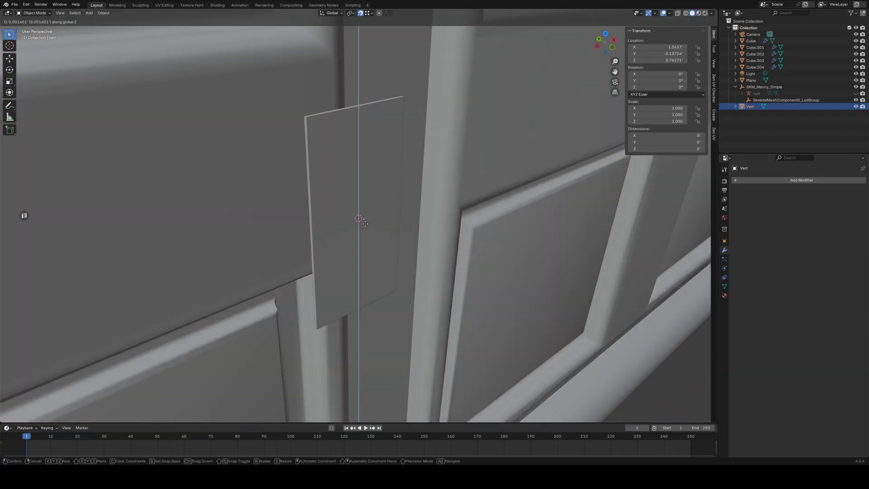
pyautogui.click(358, 142)
pyautogui.moveTo(353, 118); pyautogui.dragTo(368, 130)
pyautogui.click(362, 146)
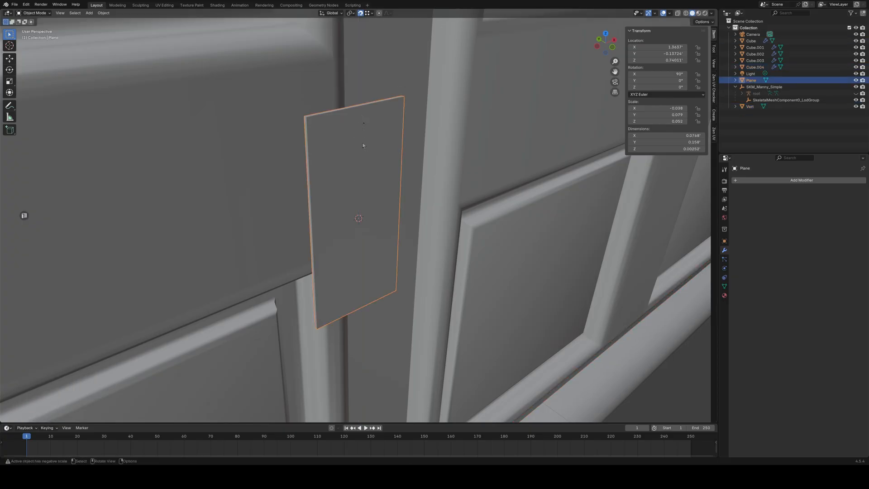
pyautogui.click(364, 126)
pyautogui.rightClick(366, 134)
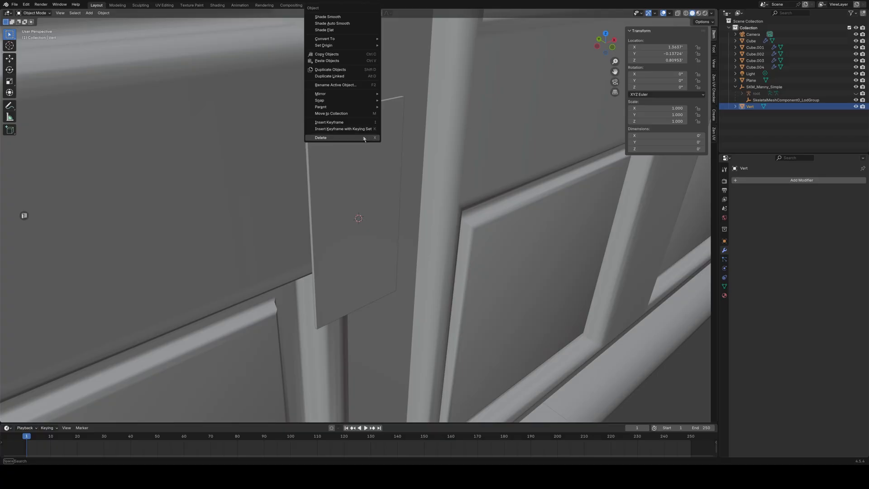
pyautogui.click(364, 138)
pyautogui.click(359, 153)
pyautogui.moveTo(359, 153); pyautogui.dragTo(419, 177, button='middle')
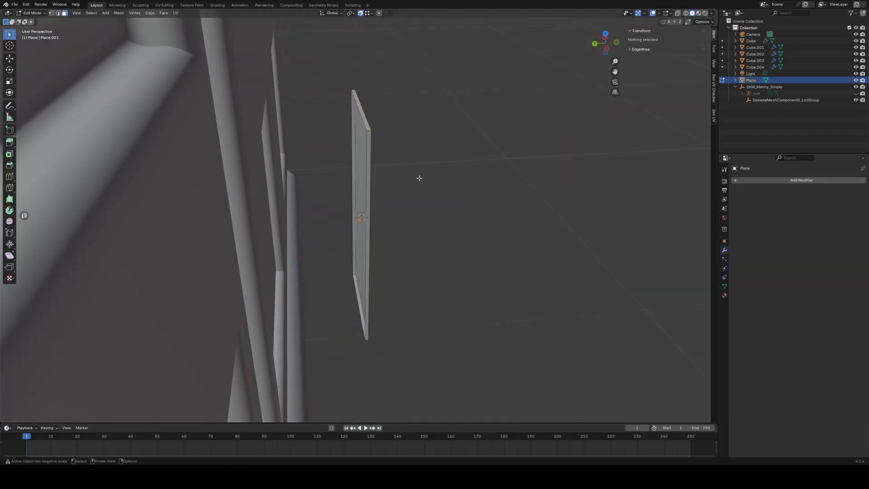
pyautogui.hotkey('ctrl', 'z')
pyautogui.hotkey('ctrl', 'z')
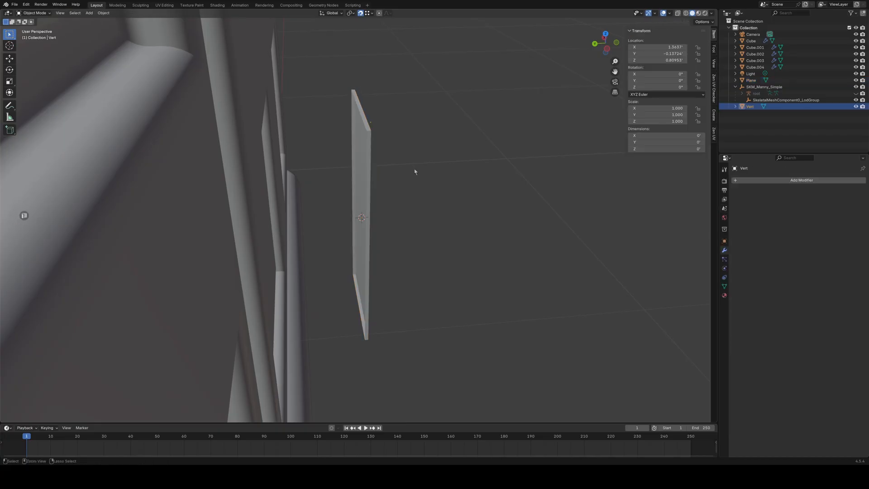
# - Select the single-vertex object and move it about 0.004 ft farther out from the plate along Y
pyautogui.scroll(3, 398, 158)
pyautogui.keyDown('shift'); pyautogui.moveTo(376, 132); pyautogui.dragTo(370, 187, button='middle'); pyautogui.keyUp('shift')
pyautogui.click(356, 110)
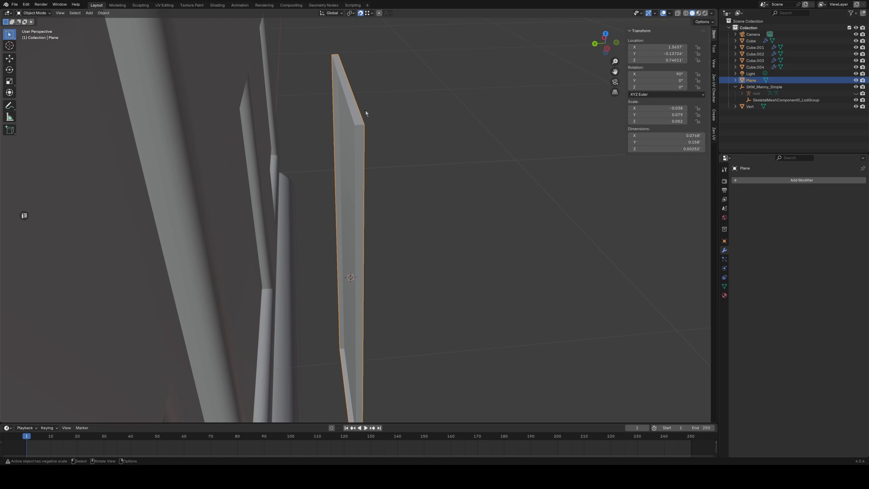
pyautogui.click(365, 112)
pyautogui.press('g')
pyautogui.press('x')
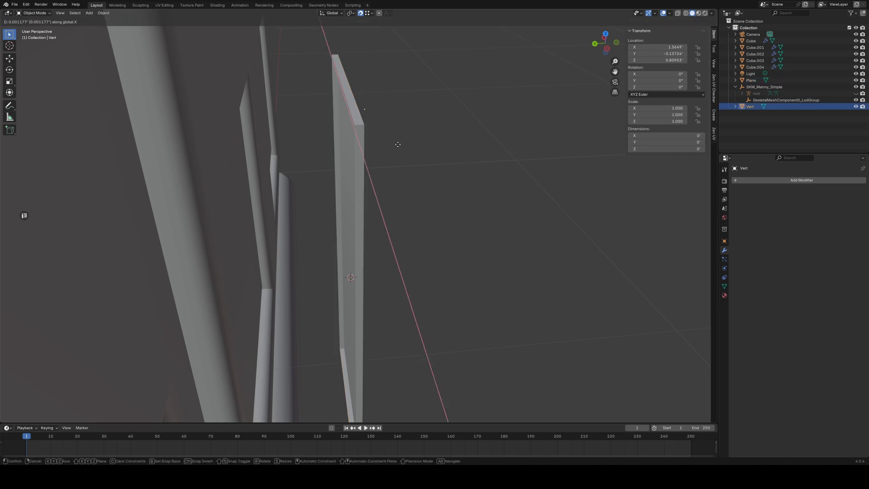
pyautogui.press('y')
pyautogui.click(413, 173)
# - View the single-vertex object from the left side and convert it to a mesh
pyautogui.moveTo(413, 172); pyautogui.dragTo(397, 137, button='middle')
pyautogui.press('KP_3')
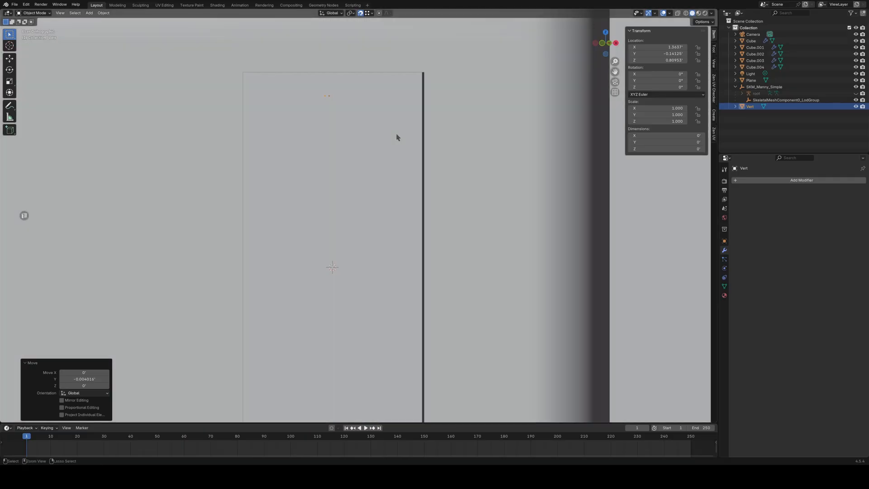
pyautogui.press('ctrl+KP_1')
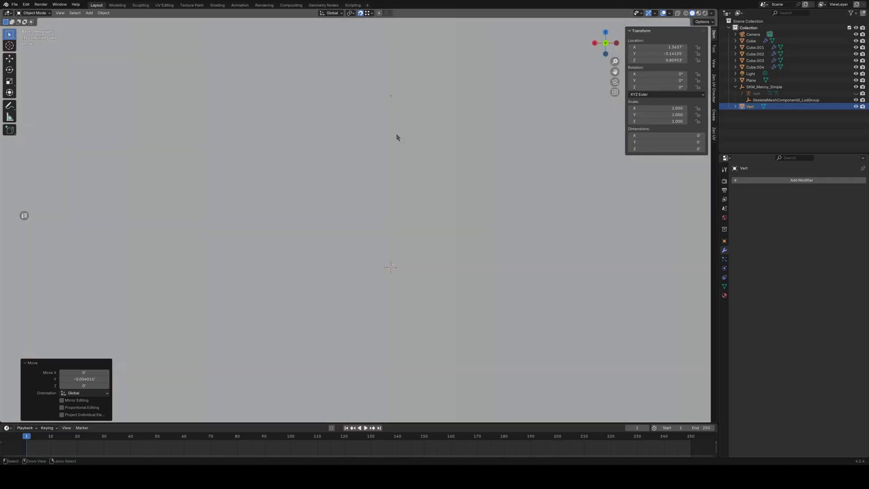
pyautogui.press('ctrl+KP_3')
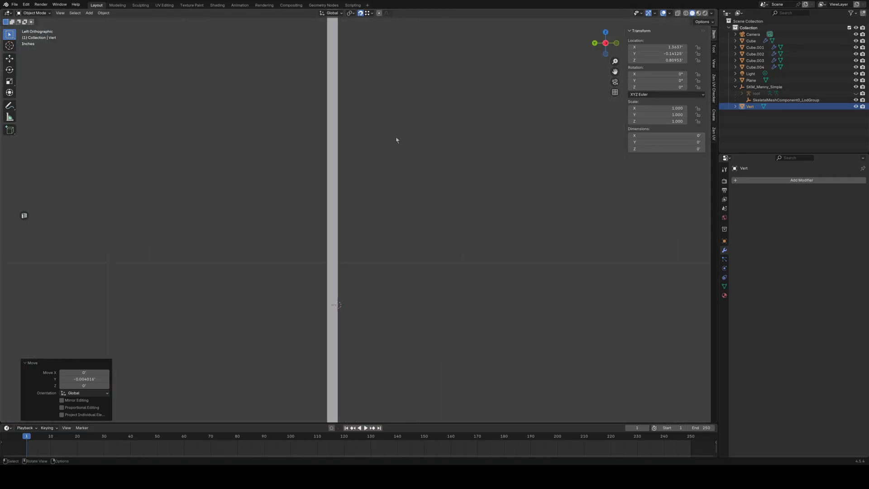
pyautogui.keyDown('shift'); pyautogui.moveTo(396, 122); pyautogui.dragTo(377, 294, button='middle'); pyautogui.keyUp('shift')
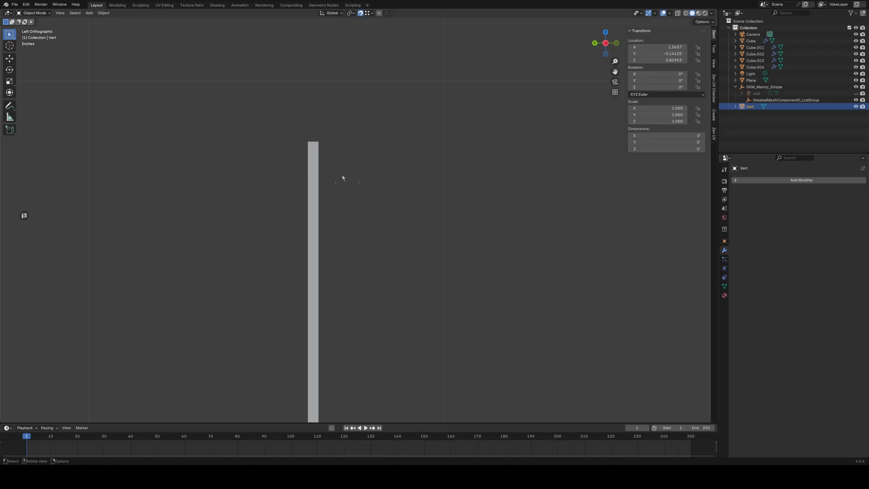
pyautogui.rightClick(369, 182)
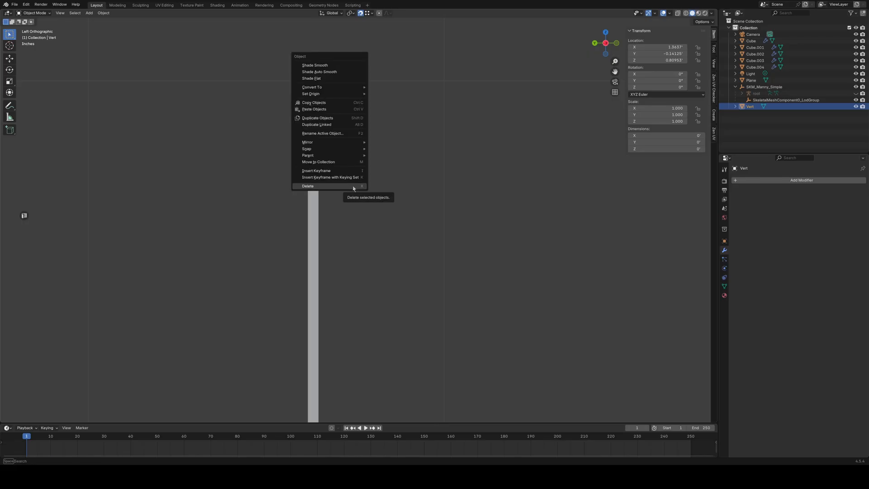
pyautogui.moveTo(348, 88)
pyautogui.click(383, 87)
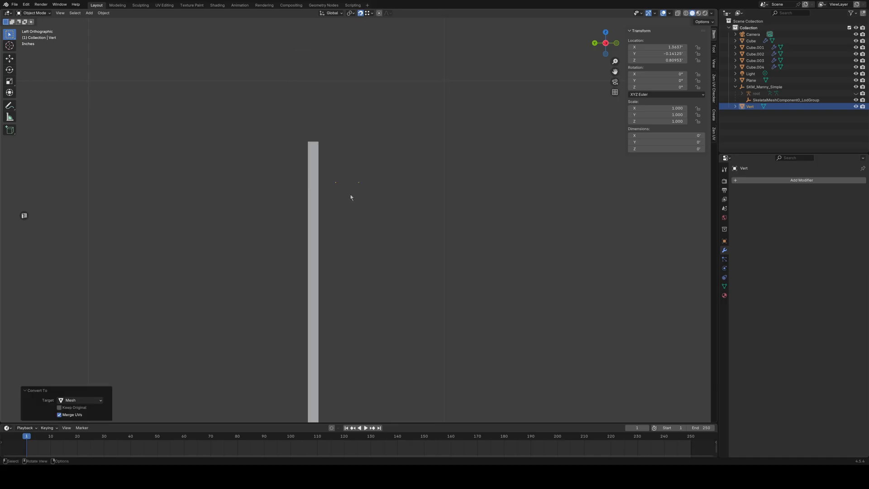
pyautogui.moveTo(386, 200)
pyautogui.mouseDown(button='middle')
pyautogui.moveTo(328, 211)
pyautogui.moveTo(378, 190)
pyautogui.mouseUp(button='middle')
pyautogui.click(324, 203)
pyautogui.press('Tab')
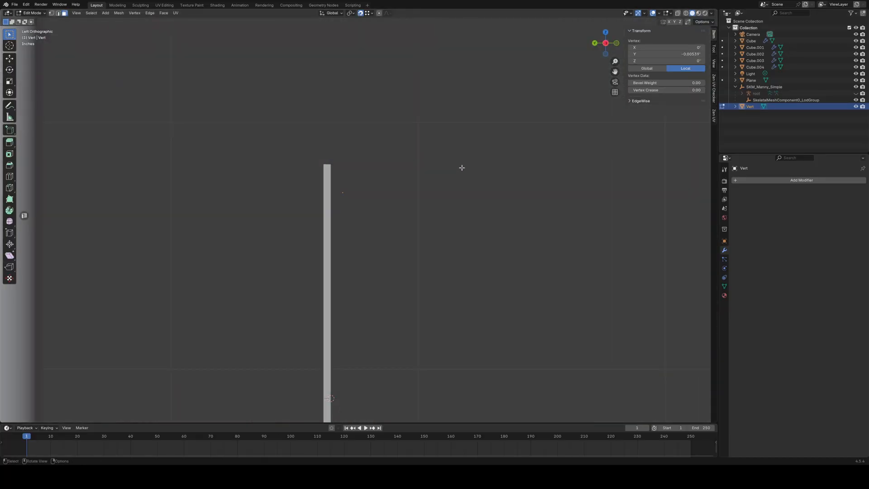
pyautogui.scroll(3, 344, 205)
pyautogui.press('g')
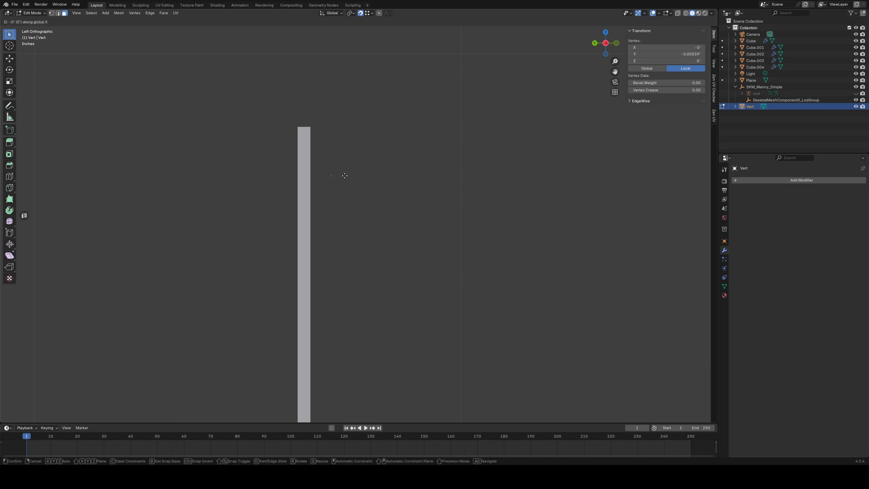
pyautogui.press('Escape')
pyautogui.moveTo(379, 181); pyautogui.dragTo(283, 177, button='middle')
pyautogui.rightClick(280, 183)
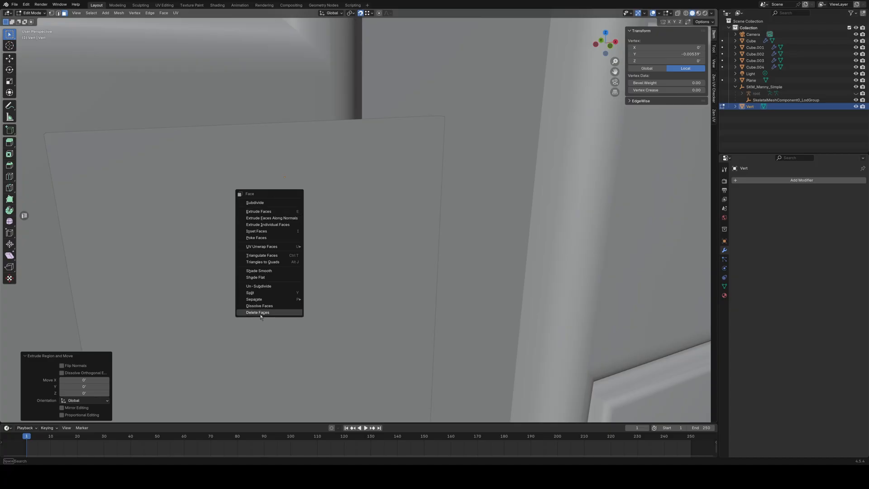
# - Leave mesh editing and delete the single-vertex object
pyautogui.press('Tab')
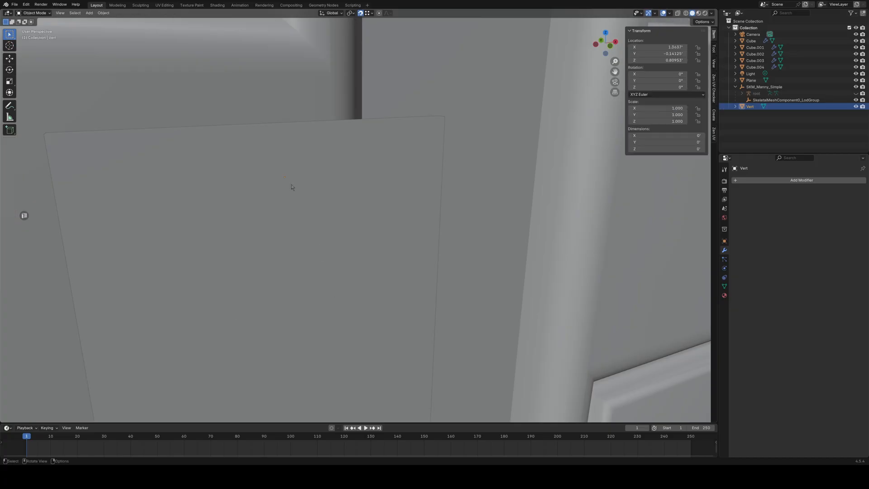
pyautogui.rightClick(294, 185)
pyautogui.click(269, 288)
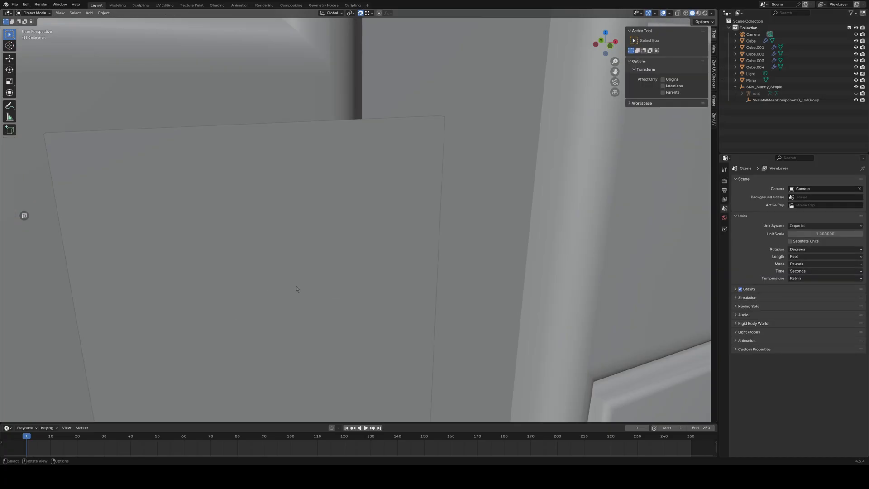
# - Duplicate an upper corner vertex of the handle plate and move the copy about 0.0097 ft outward along Y
pyautogui.scroll(-5, 352, 274)
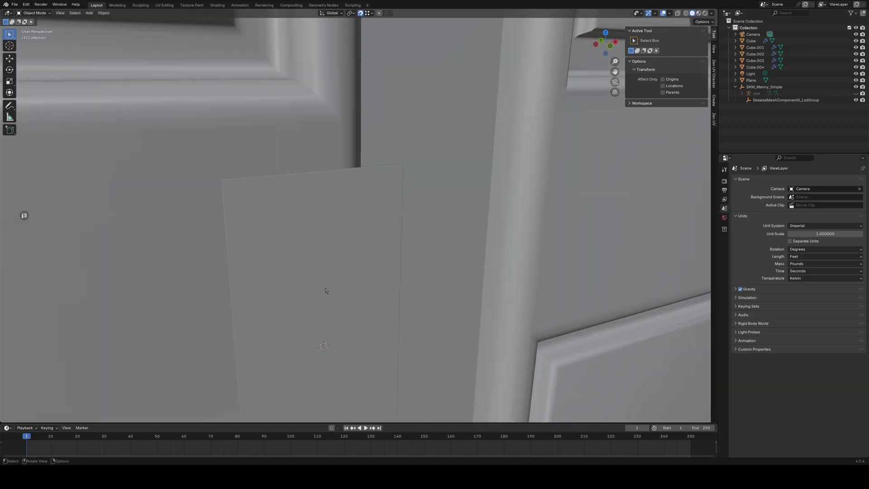
pyautogui.moveTo(228, 200); pyautogui.dragTo(264, 239, button='middle')
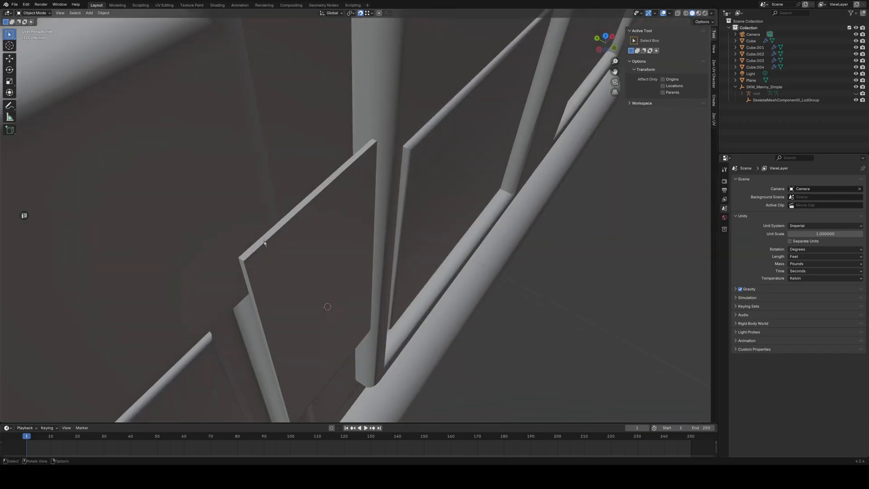
pyautogui.click(256, 272)
pyautogui.press('Tab')
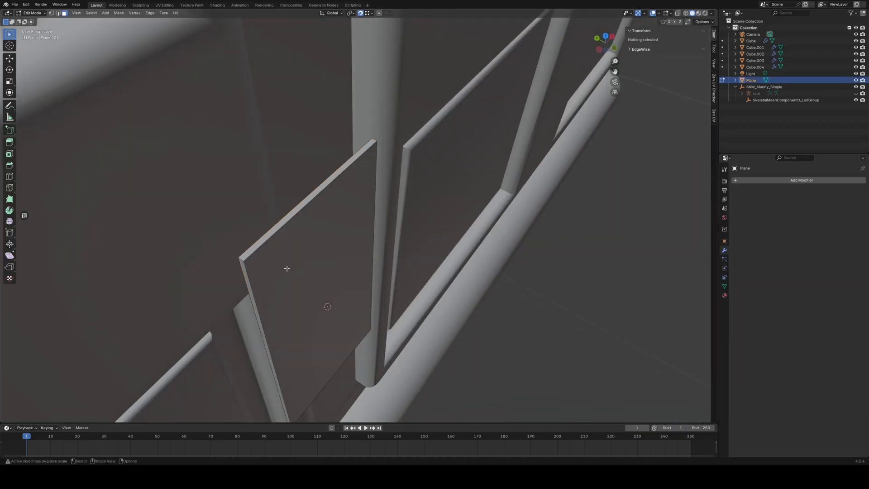
pyautogui.click(252, 271)
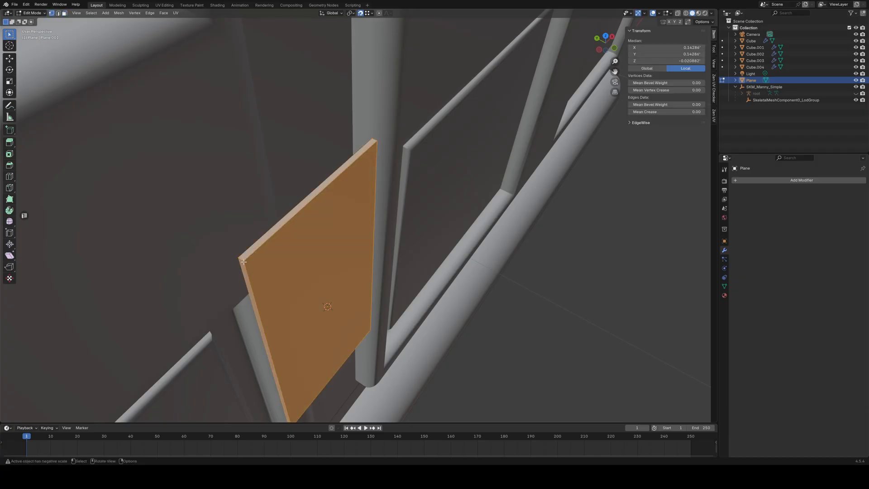
pyautogui.click(243, 261)
pyautogui.press('g')
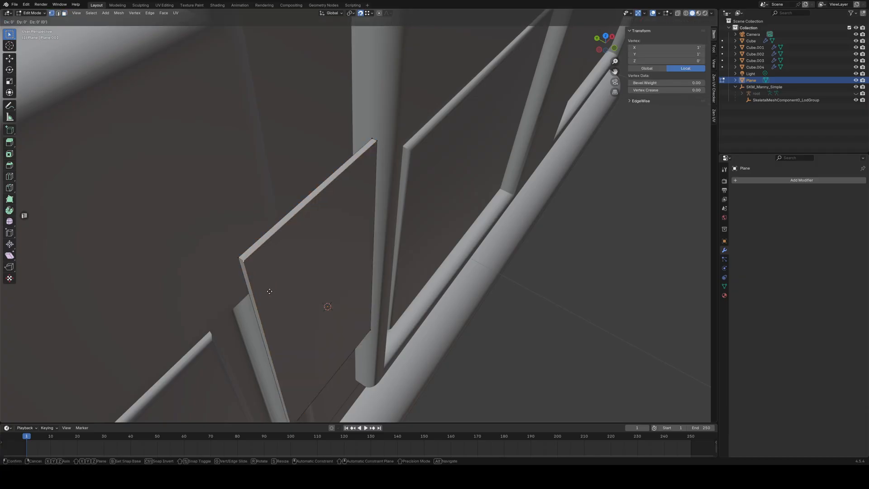
pyautogui.press('y')
pyautogui.click(291, 306)
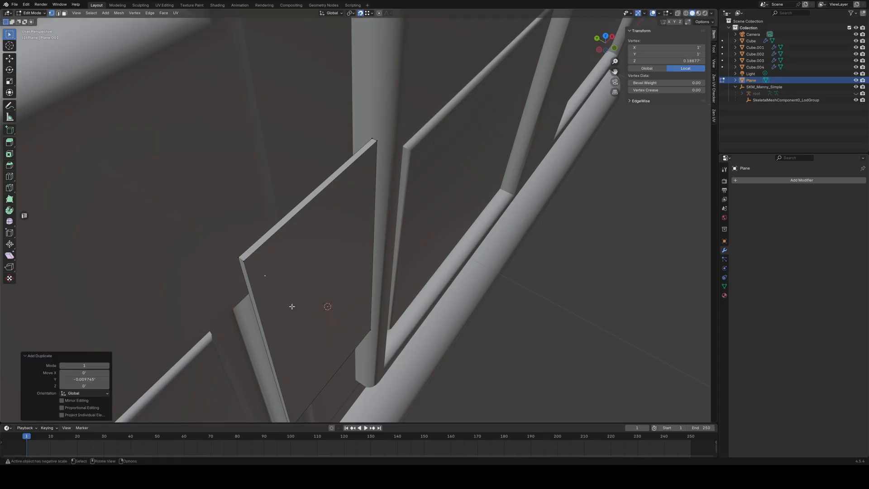
# - Separate the duplicated vertex into its own object and return to Object Mode in front view
pyautogui.press('p')
pyautogui.click(290, 304)
pyautogui.moveTo(289, 304); pyautogui.dragTo(287, 264, button='middle')
pyautogui.press('KP_3')
pyautogui.press('ctrl+KP_3')
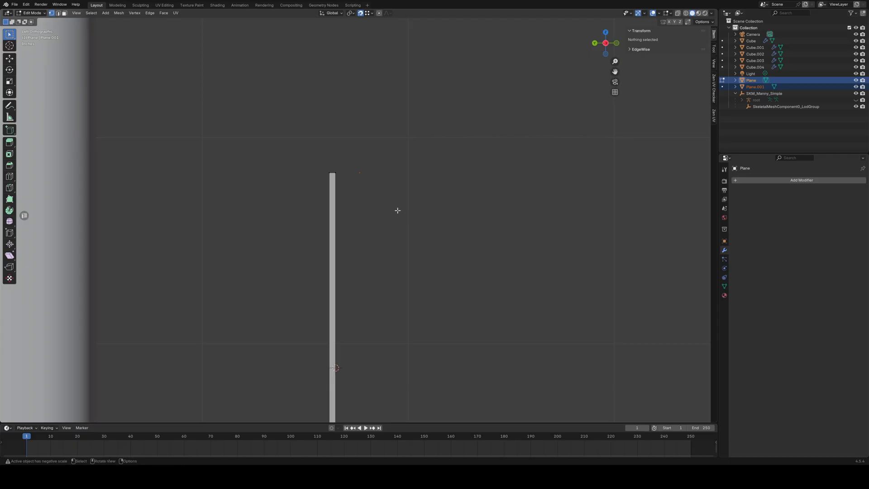
pyautogui.press('KP_1')
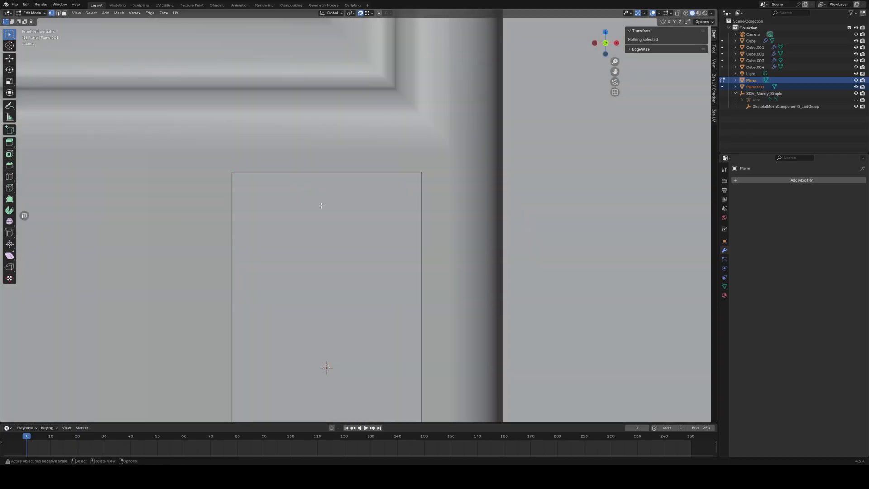
pyautogui.rightClick(321, 205)
pyautogui.press('Escape')
pyautogui.press('Tab')
# - Move the separated vertex about 0.0364 ft along X toward the plate's middle and about 0.0182 ft down along Z
pyautogui.click(233, 175)
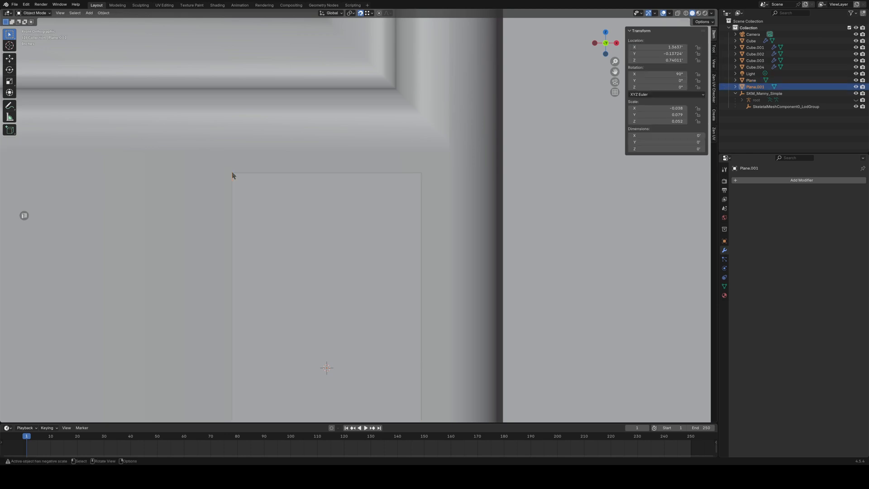
pyautogui.press('g')
pyautogui.press('x')
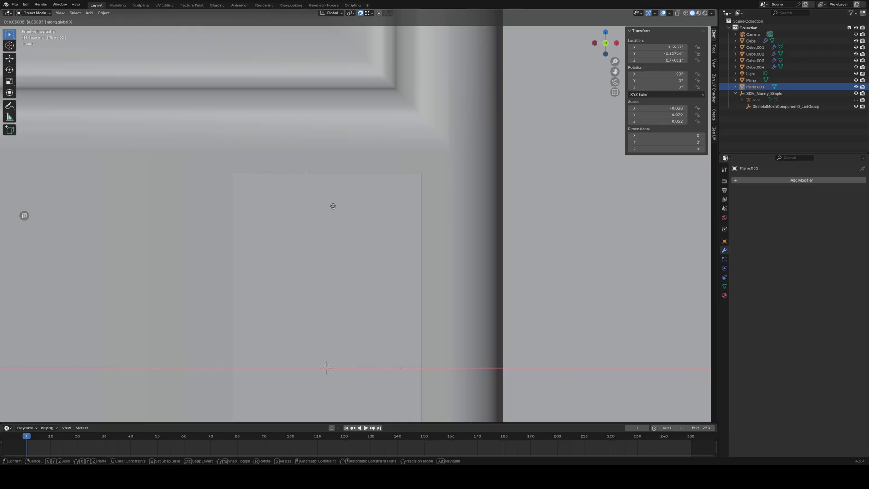
pyautogui.click(343, 205)
pyautogui.press('g')
pyautogui.press('y')
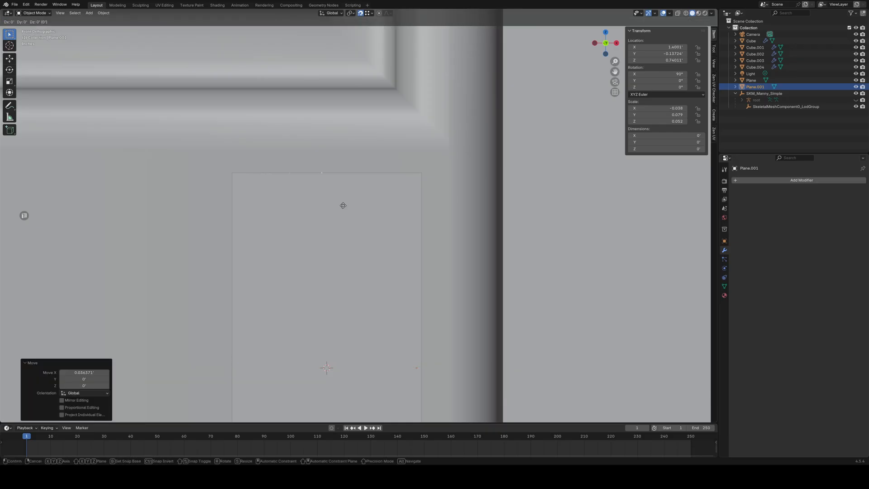
pyautogui.click(332, 251)
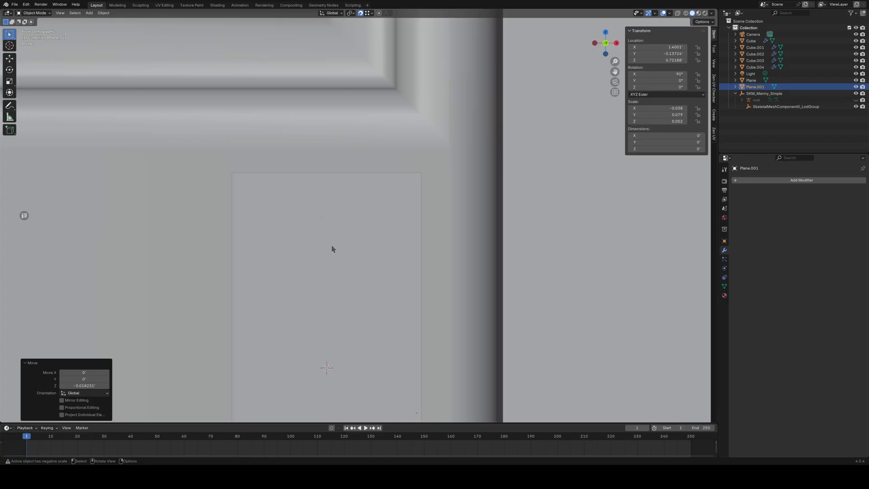
# - Move the separated vertex another 0.0027 ft or so along X toward the middle of the handle plate
pyautogui.press('g')
pyautogui.press('x')
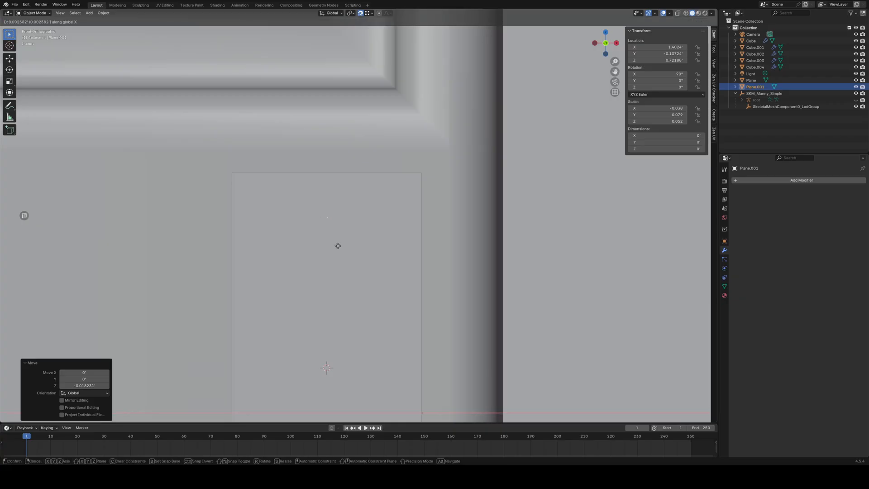
pyautogui.click(338, 246)
# - In left side view, repeatedly extrude the vertex to outline a rounded upper bulge that curves back toward the plate and heads down
pyautogui.press('ctrl+KP_3')
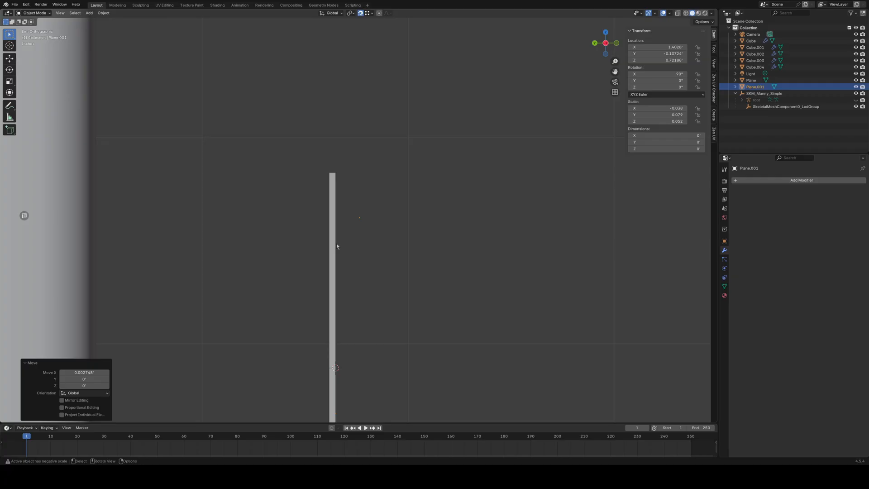
pyautogui.scroll(-3, 376, 241)
pyautogui.scroll(2, 379, 247)
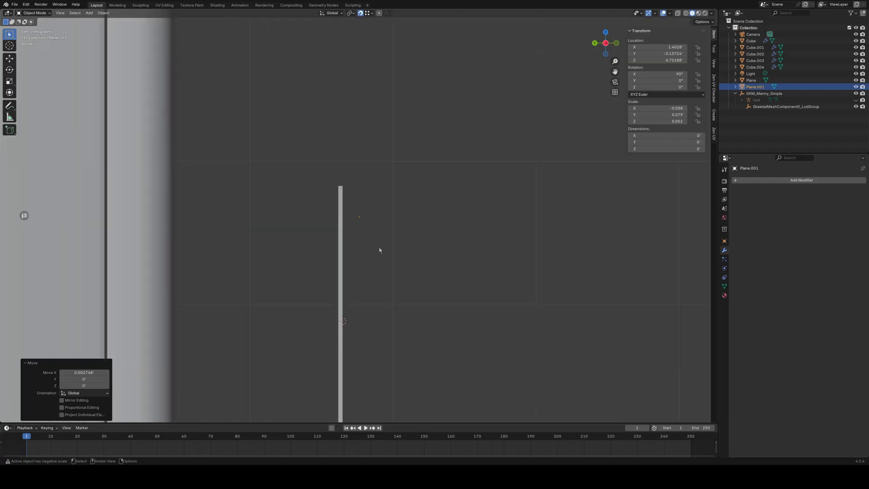
pyautogui.press('Tab')
pyautogui.click(360, 217)
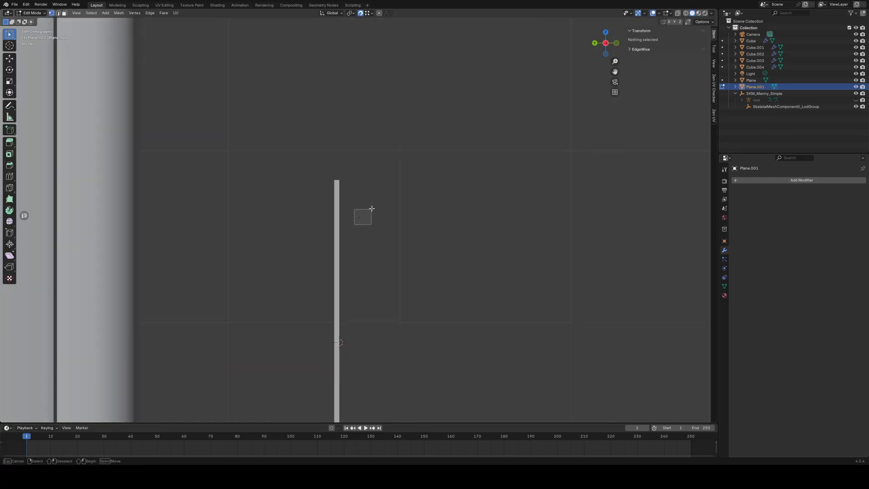
pyautogui.press('g')
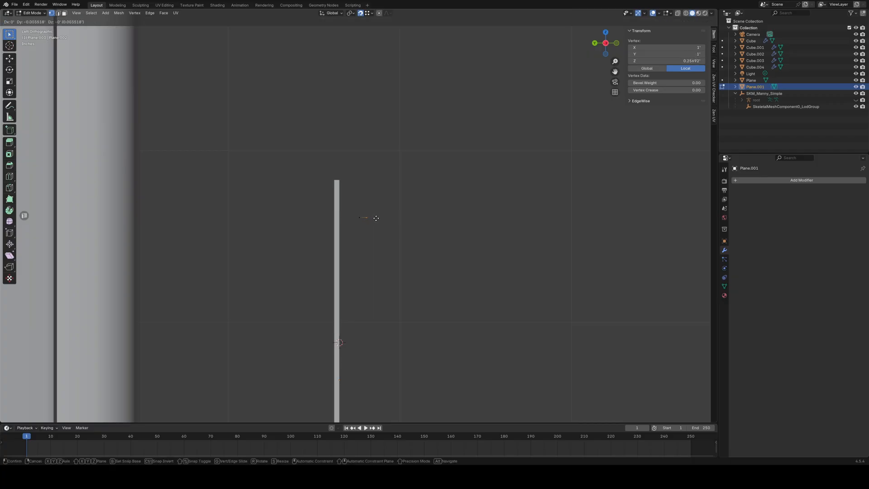
pyautogui.click(376, 218)
pyautogui.press('e')
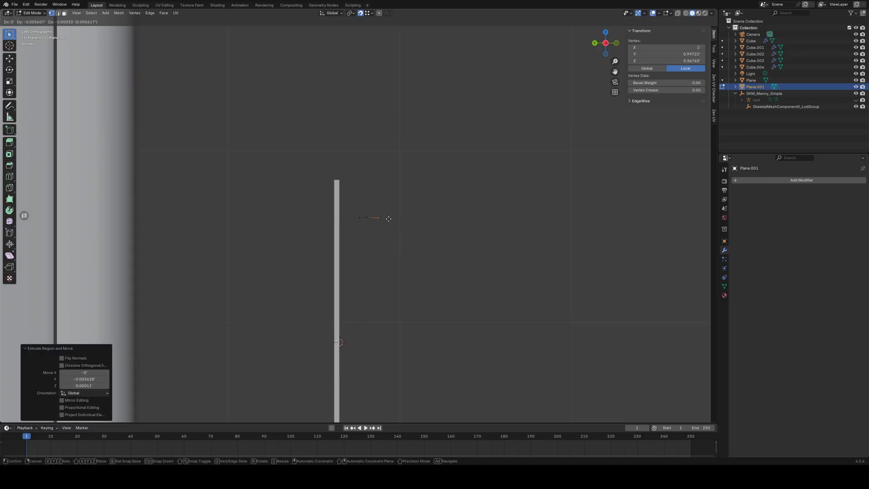
pyautogui.click(398, 222)
pyautogui.press('e')
pyautogui.click(405, 229)
pyautogui.press('e')
pyautogui.click(406, 247)
pyautogui.press('e')
pyautogui.click(407, 257)
pyautogui.press('e')
pyautogui.click(402, 270)
pyautogui.press('e')
pyautogui.click(395, 276)
pyautogui.press('e')
pyautogui.click(386, 285)
pyautogui.press('e')
pyautogui.click(382, 295)
pyautogui.press('e')
pyautogui.click(380, 304)
pyautogui.press('e')
pyautogui.click(380, 316)
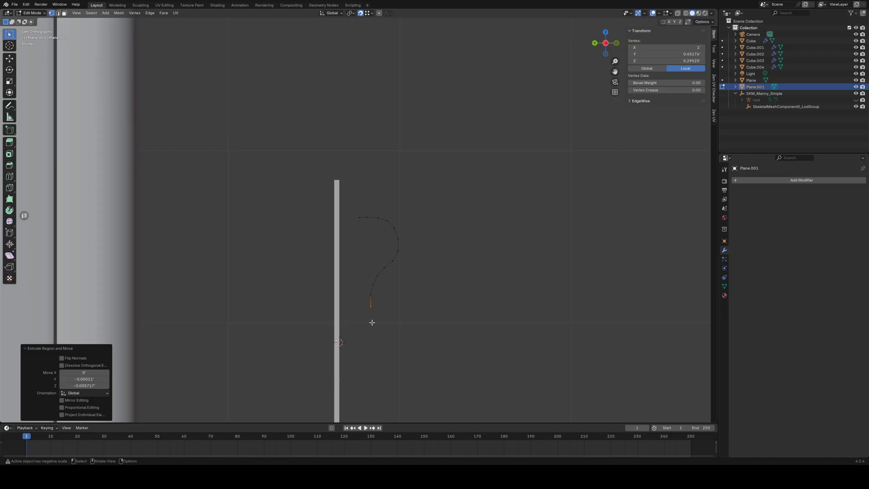
# - Continue extruding the profile's lower end downward and around into an outward curl away from the plate
pyautogui.press('e')
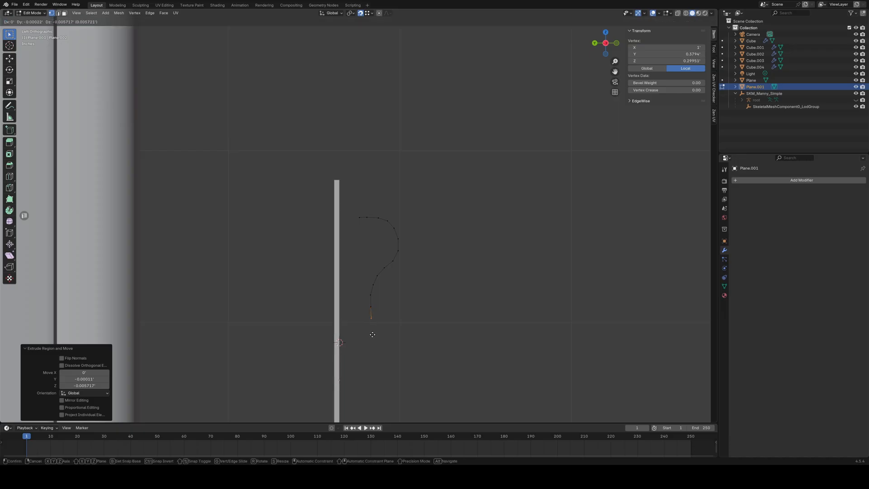
pyautogui.click(373, 336)
pyautogui.press('e')
pyautogui.click(381, 357)
pyautogui.press('e')
pyautogui.click(392, 366)
pyautogui.press('e')
pyautogui.click(400, 368)
pyautogui.press('e')
pyautogui.click(413, 371)
pyautogui.press('e')
pyautogui.click(425, 370)
pyautogui.moveTo(354, 224); pyautogui.dragTo(381, 211)
pyautogui.press('g')
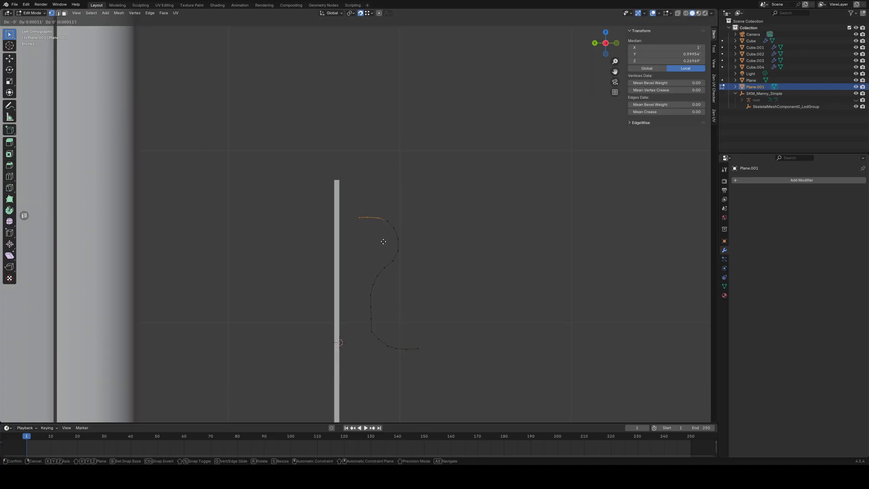
pyautogui.rightClick(385, 235)
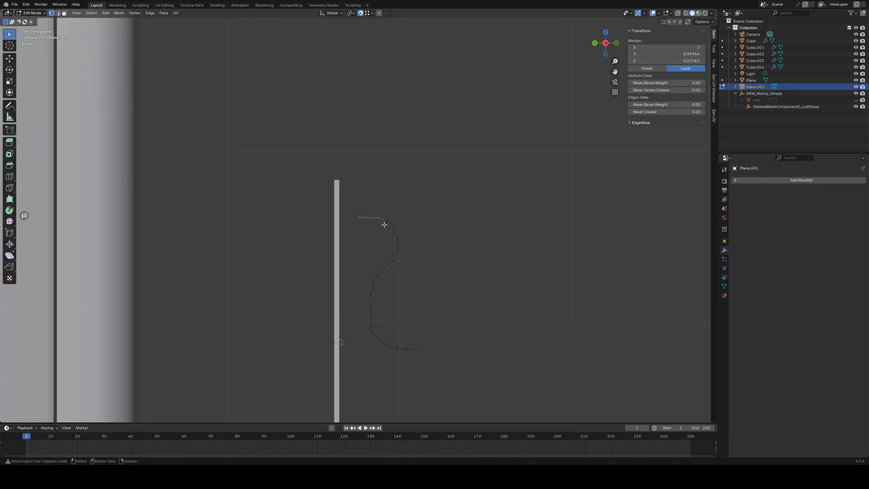
# - Reposition the four vertices around the upper bend one by one so the bulge reaches farther outward
pyautogui.click(386, 220)
pyautogui.press('g')
pyautogui.click(391, 219)
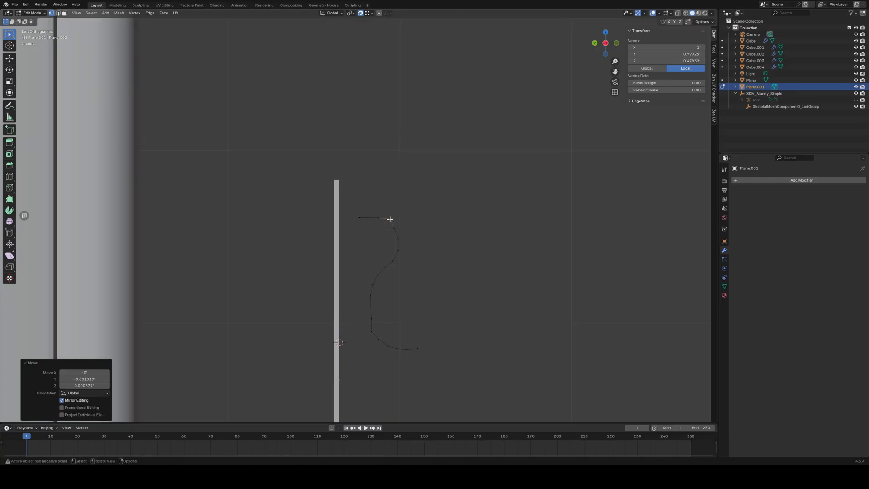
pyautogui.press('g')
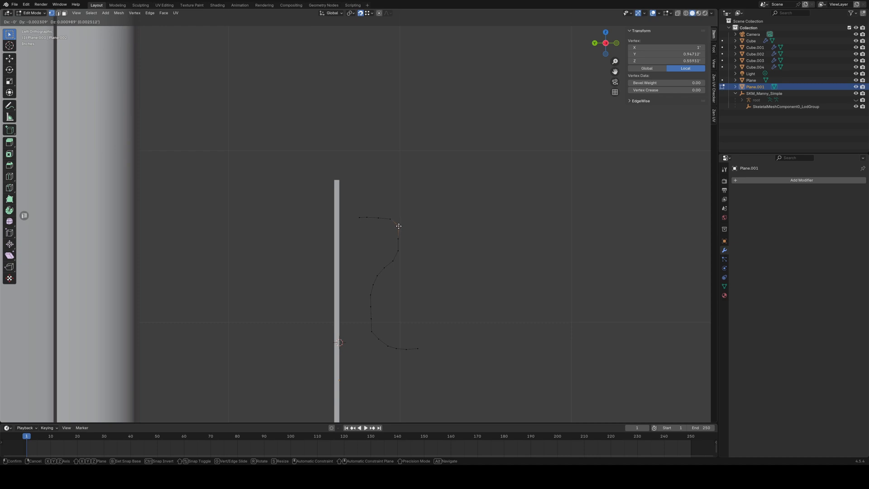
pyautogui.click(398, 231)
pyautogui.press('g')
pyautogui.click(405, 236)
pyautogui.press('g')
pyautogui.click(401, 252)
# - Delete the end vertices of the profile's lower outward curl to shorten it
pyautogui.moveTo(405, 359); pyautogui.dragTo(431, 335)
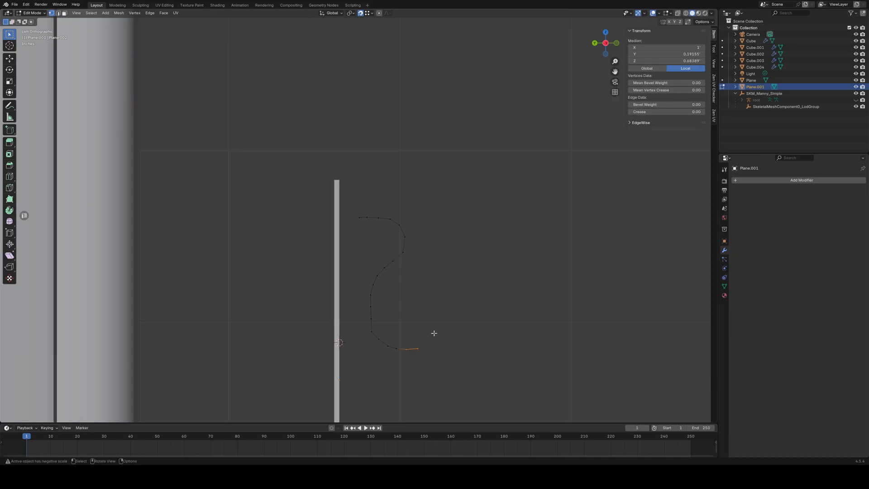
pyautogui.rightClick(434, 333)
pyautogui.click(404, 460)
pyautogui.hotkey('ctrl', 'z')
pyautogui.hotkey('ctrl', 'z')
# - Scale the whole profile to about 1.41 times its height along Z
pyautogui.moveTo(439, 323)
pyautogui.mouseDown(button='middle')
pyautogui.moveTo(466, 347)
pyautogui.moveTo(423, 327)
pyautogui.moveTo(442, 343)
pyautogui.moveTo(406, 334)
pyautogui.moveTo(449, 334)
pyautogui.mouseUp(button='middle')
pyautogui.press('a')
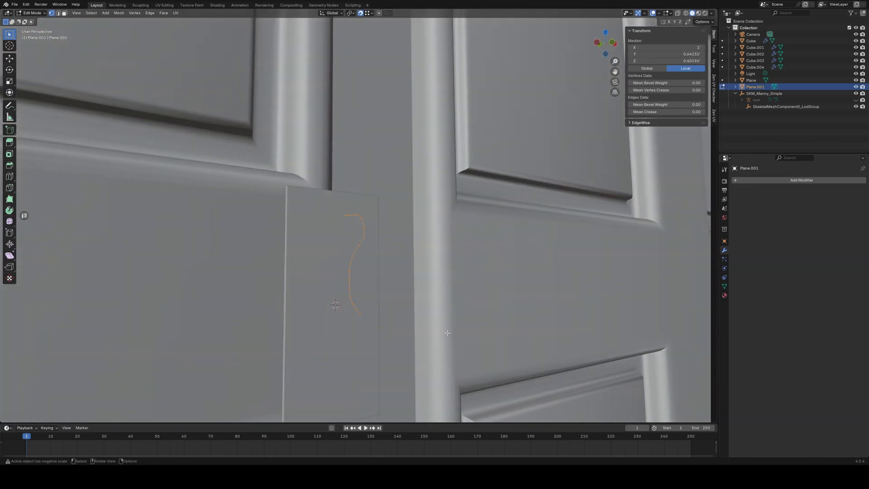
pyautogui.press('s')
pyautogui.press('y')
pyautogui.press('z')
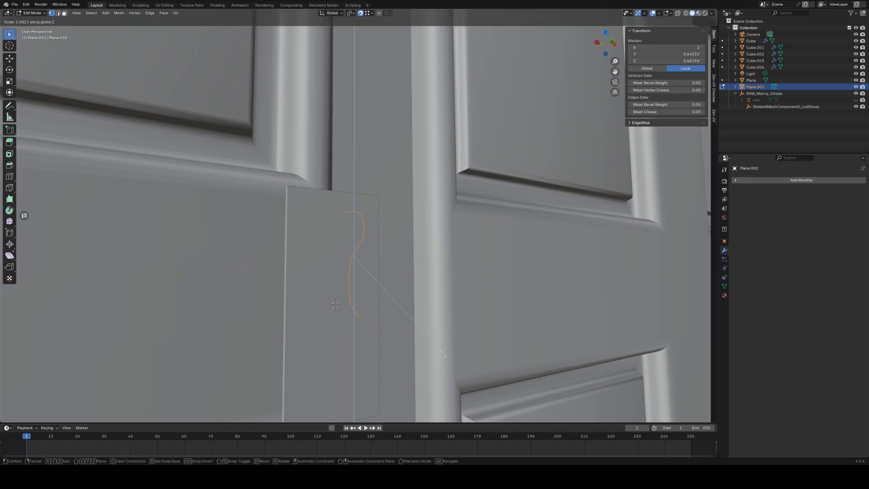
pyautogui.click(443, 403)
pyautogui.moveTo(421, 362); pyautogui.dragTo(434, 295, button='middle')
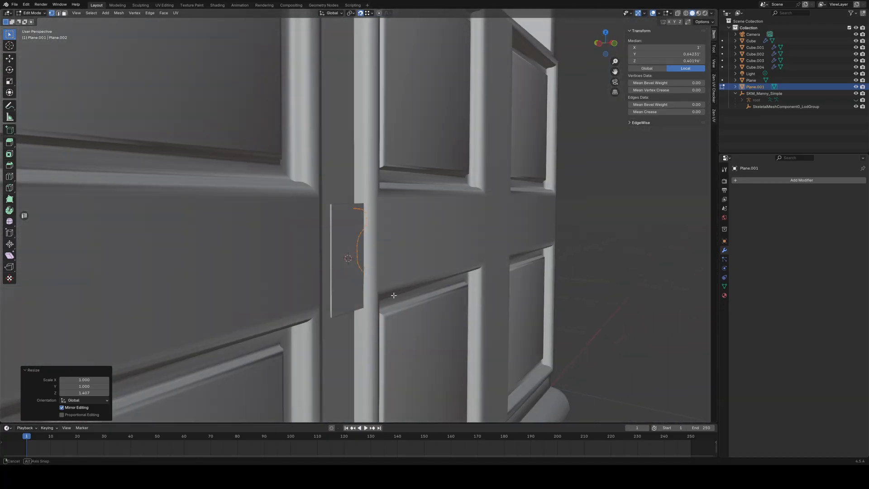
pyautogui.hotkey('ctrl', 'v')
pyautogui.moveTo(589, 206)
pyautogui.press('Escape')
# - Return to Object Mode and convert the profile mesh to a curve
pyautogui.press('Tab')
pyautogui.rightClick(628, 240)
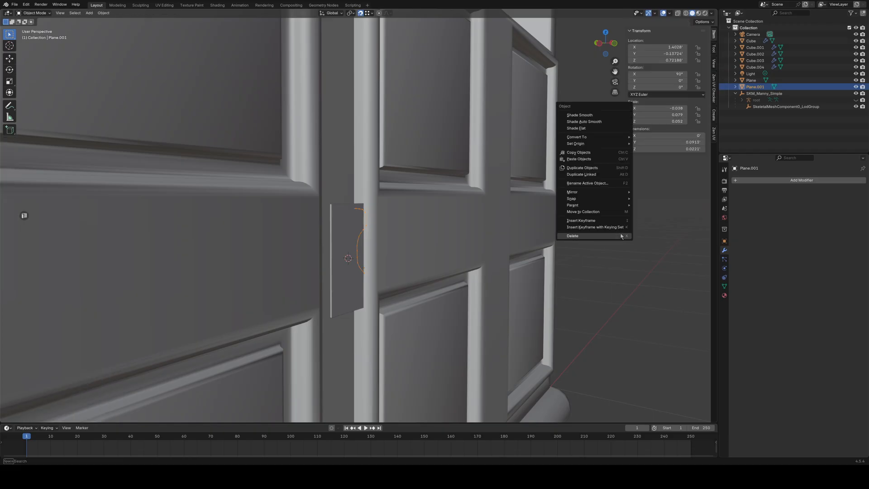
pyautogui.moveTo(599, 146)
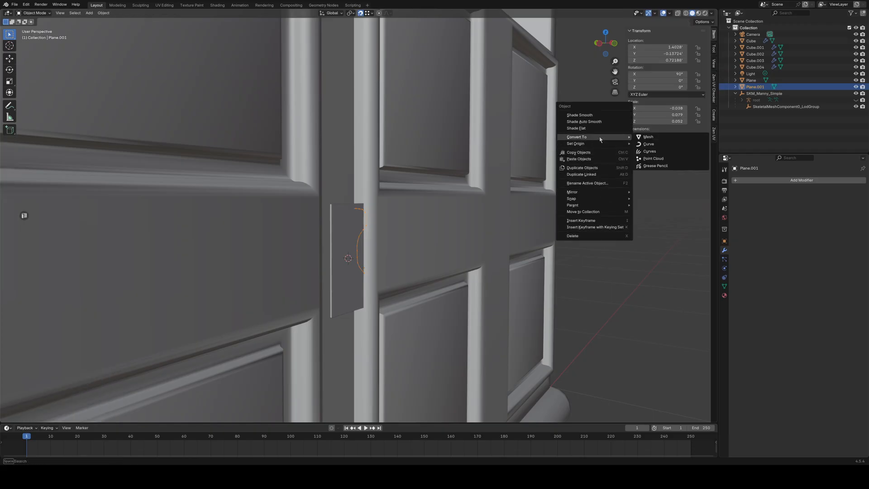
pyautogui.click(659, 143)
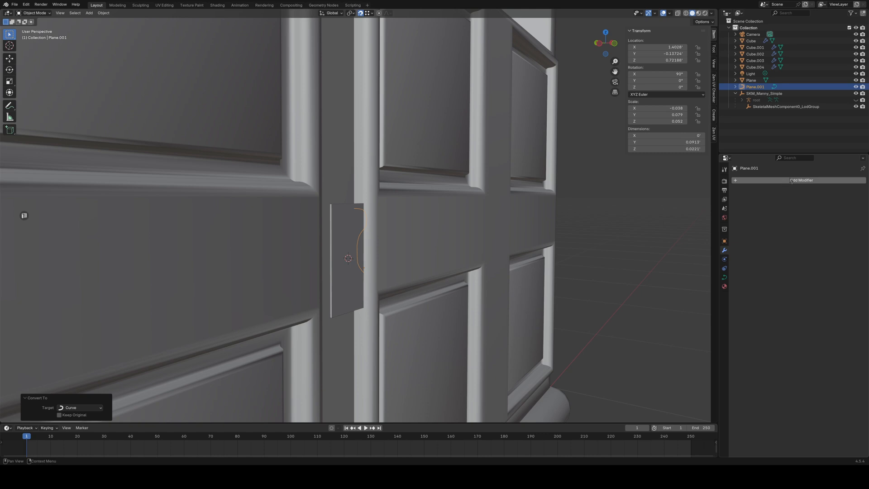
# - Give the curve a round bevel with a depth of about 0.0507 ft and fill its end caps
pyautogui.click(725, 277)
pyautogui.moveTo(800, 355); pyautogui.dragTo(819, 354)
pyautogui.scroll(7, 432, 254)
pyautogui.moveTo(432, 254); pyautogui.dragTo(395, 247, button='middle')
pyautogui.moveTo(838, 365); pyautogui.dragTo(838, 365)
pyautogui.moveTo(482, 291); pyautogui.dragTo(379, 313, button='middle')
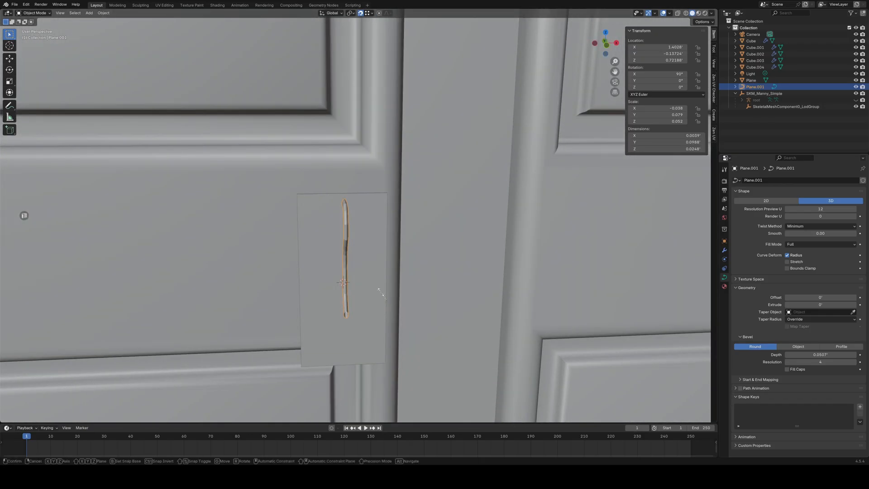
pyautogui.moveTo(379, 283); pyautogui.dragTo(375, 269, button='middle')
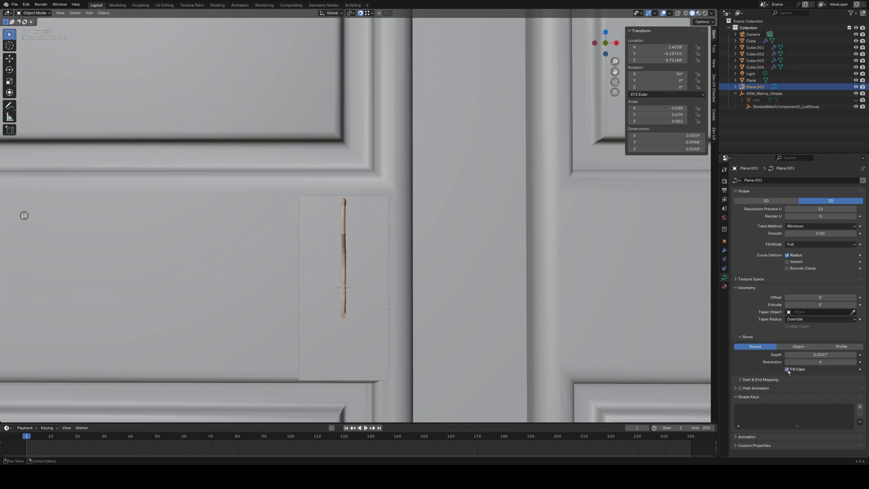
pyautogui.moveTo(483, 304); pyautogui.dragTo(497, 287, button='middle')
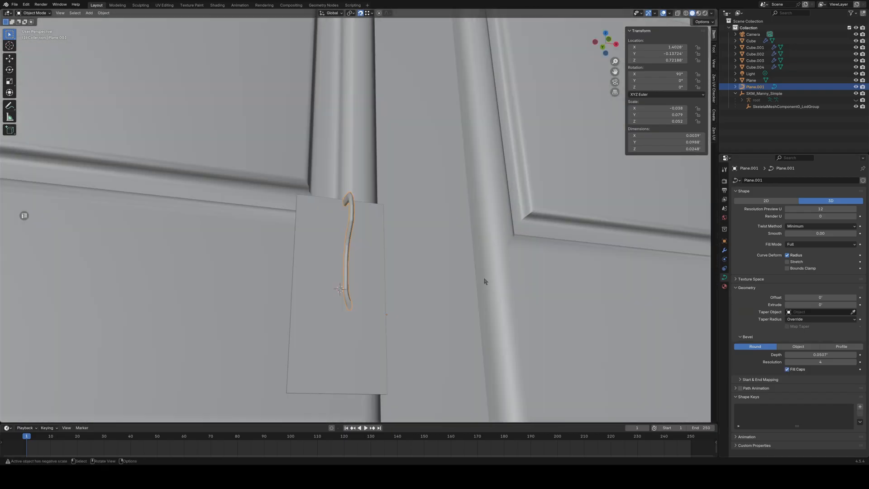
pyautogui.scroll(3, 491, 285)
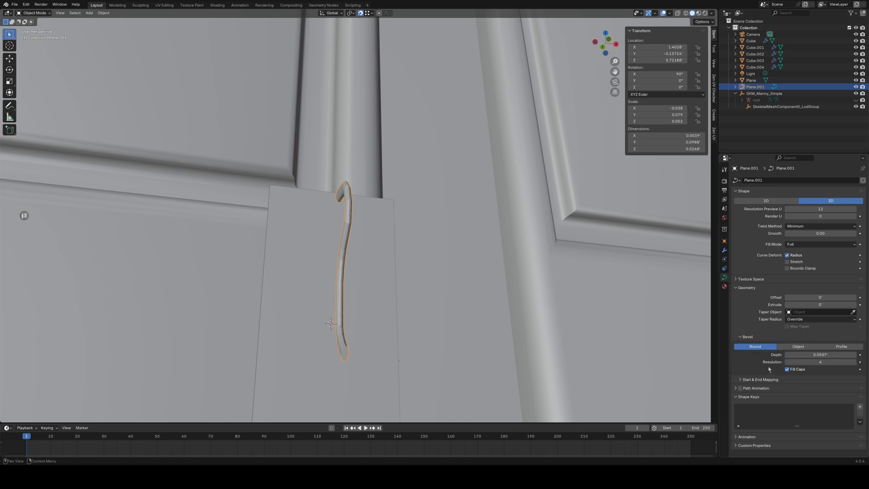
pyautogui.click(791, 347)
pyautogui.click(759, 349)
# - Set the handle curve's origin to its geometry
pyautogui.rightClick(418, 316)
pyautogui.moveTo(413, 321)
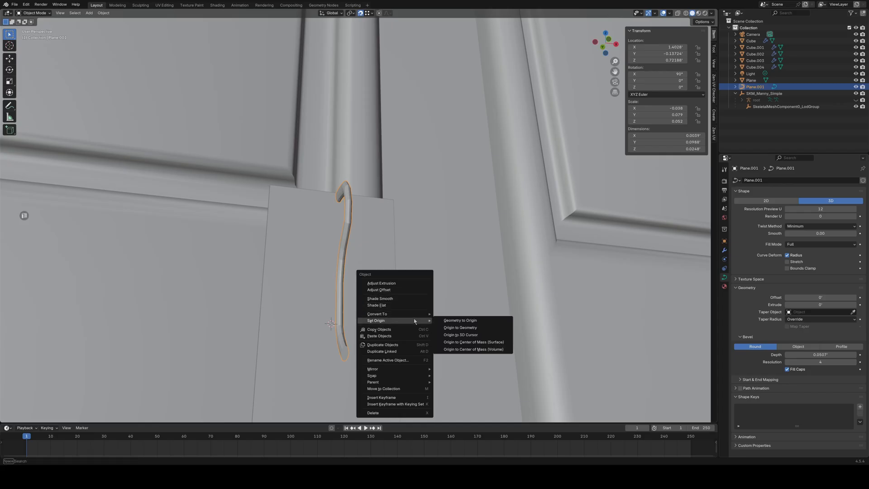
pyautogui.click(466, 328)
# - Widen the handle curve about 1.69 times along X and enlarge it uniformly by about 1.05
pyautogui.press('s')
pyautogui.press('x')
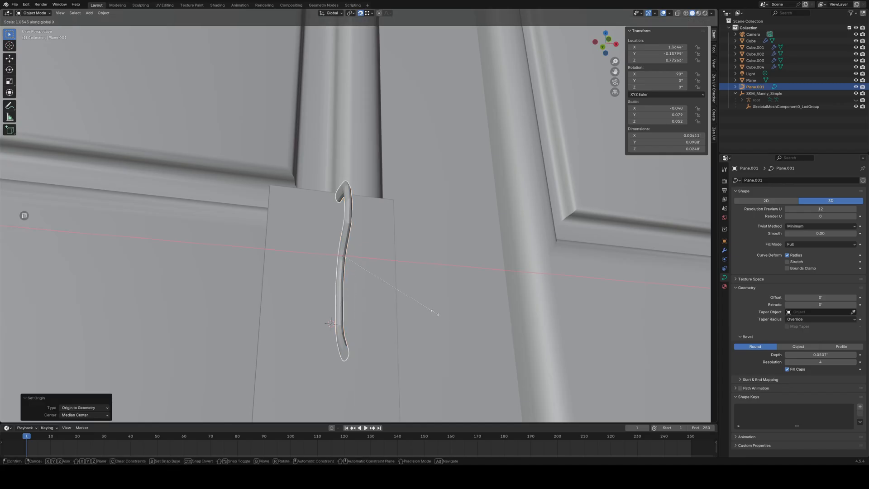
pyautogui.click(498, 319)
pyautogui.moveTo(498, 318); pyautogui.dragTo(427, 287, button='middle')
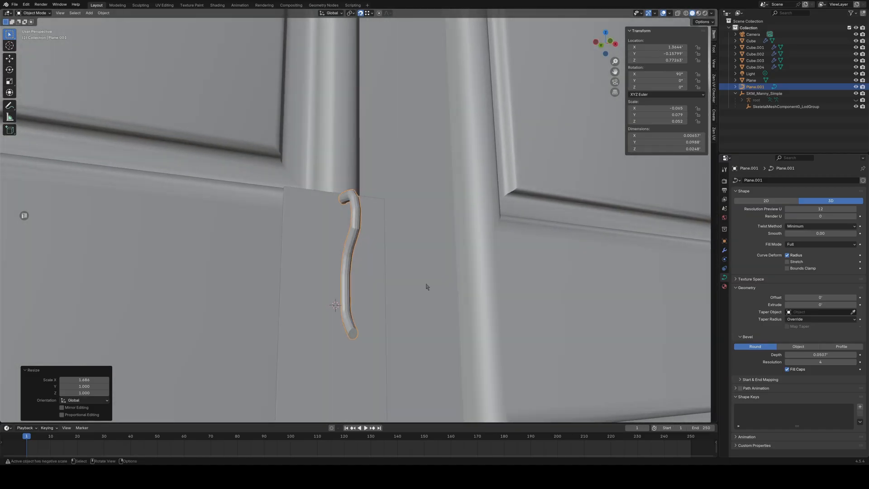
pyautogui.press('s')
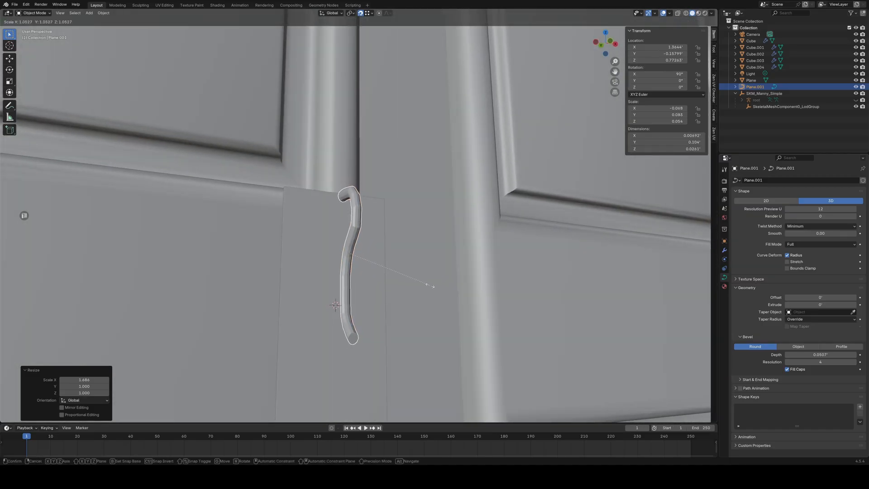
pyautogui.click(430, 288)
# - Move the handle curve about 0.0272 ft down along Z toward the plate's vertical middle
pyautogui.press('KP_1')
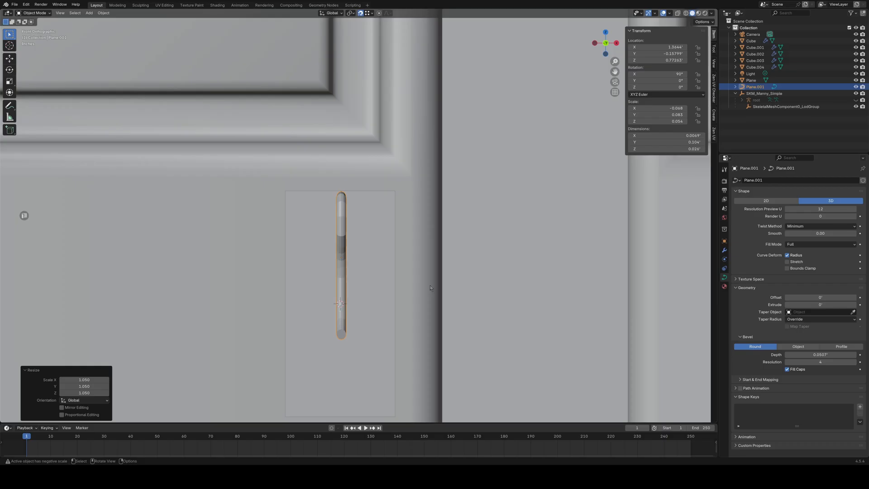
pyautogui.press('g')
pyautogui.press('z')
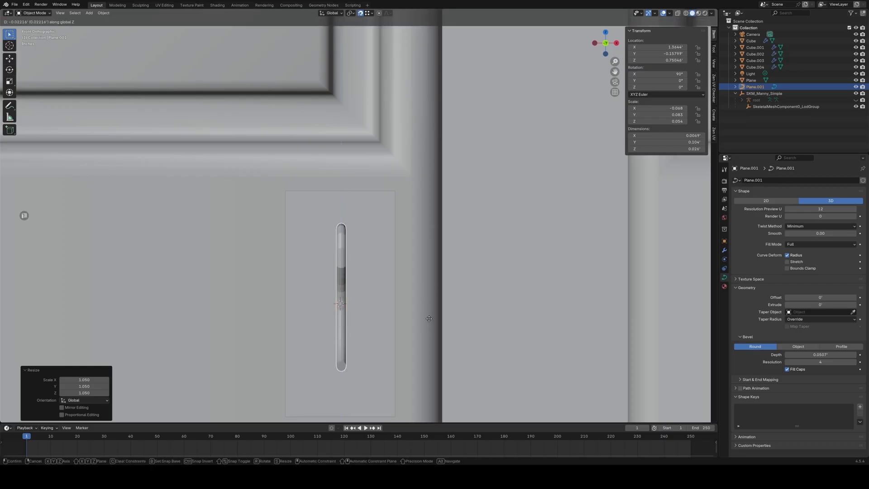
pyautogui.click(430, 319)
pyautogui.moveTo(429, 319); pyautogui.dragTo(416, 282, button='middle')
pyautogui.scroll(-5, 446, 295)
pyautogui.scroll(5, 365, 306)
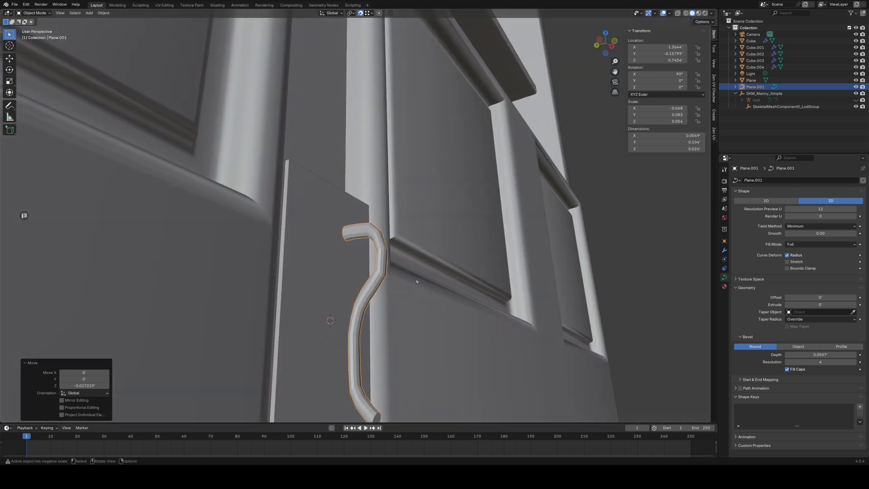
# - Set the handle curve's bevel depth to 0.06 ft
pyautogui.press('KP_1')
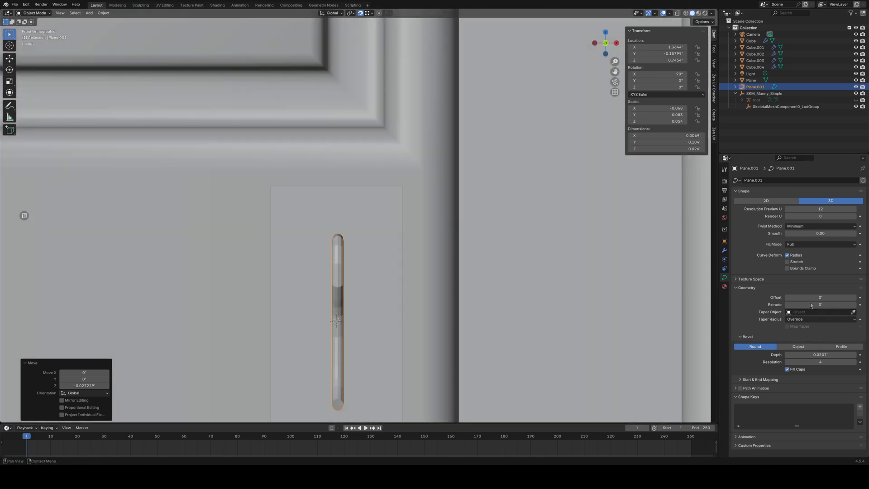
pyautogui.doubleClick(810, 355)
pyautogui.write('0.06')
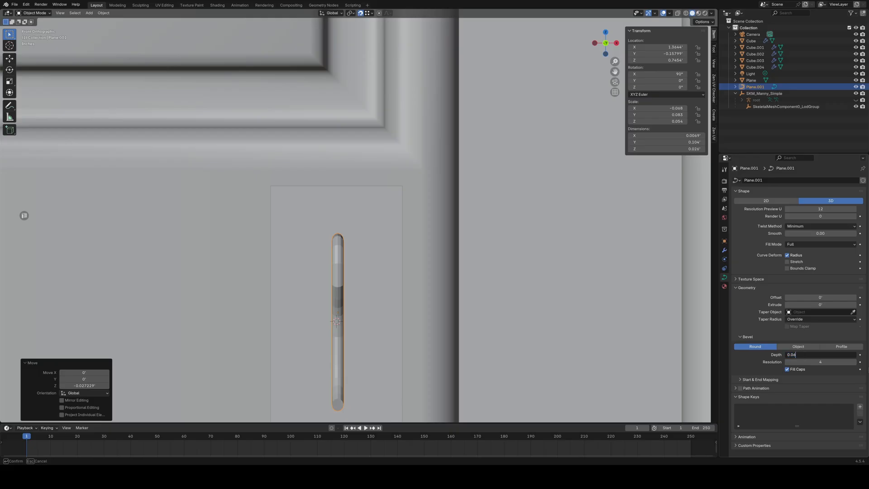
pyautogui.press('Return')
# - Apply smooth shading to the handle curve and set its bevel resolution to 10
pyautogui.moveTo(312, 329); pyautogui.dragTo(438, 326, button='middle')
pyautogui.rightClick(414, 288)
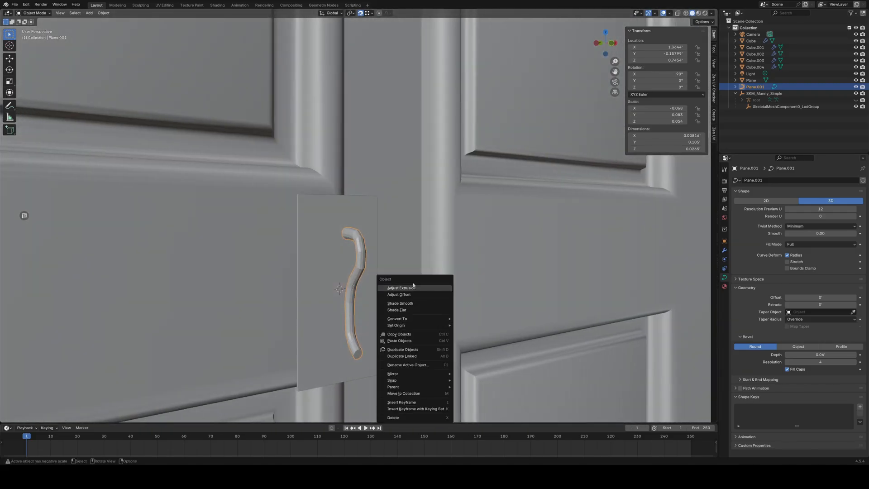
pyautogui.moveTo(432, 308); pyautogui.dragTo(351, 305, button='middle')
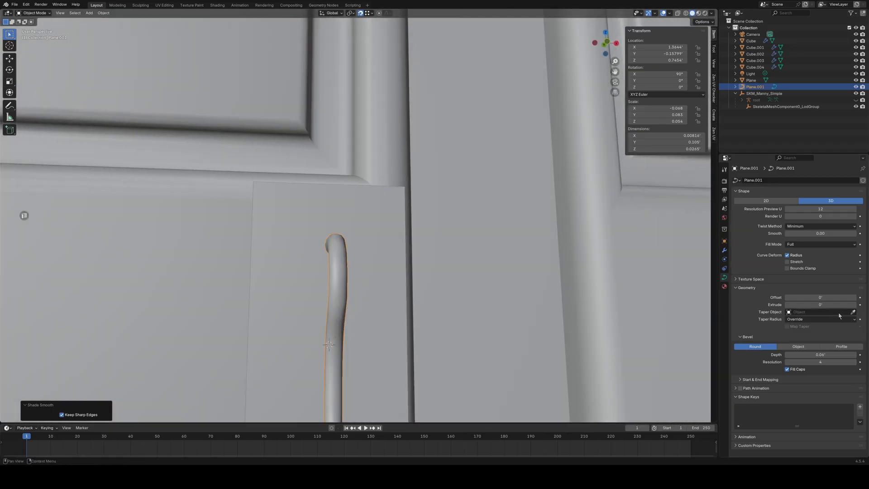
pyautogui.moveTo(819, 362); pyautogui.dragTo(822, 362)
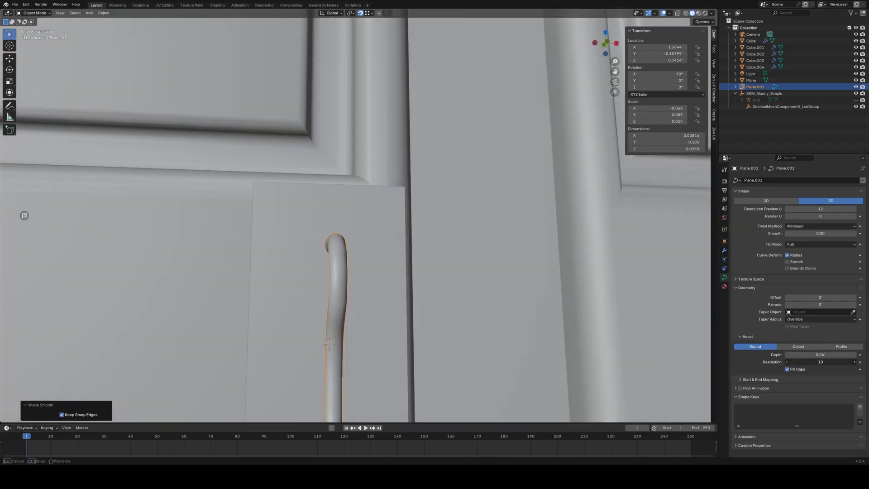
# - Reapply smooth shading to the handle curve and set its bevel resolution to 8
pyautogui.rightClick(475, 315)
pyautogui.click(471, 322)
pyautogui.moveTo(468, 323); pyautogui.dragTo(500, 319, button='middle')
pyautogui.scroll(3, 379, 321)
pyautogui.rightClick(410, 306)
pyautogui.click(402, 295)
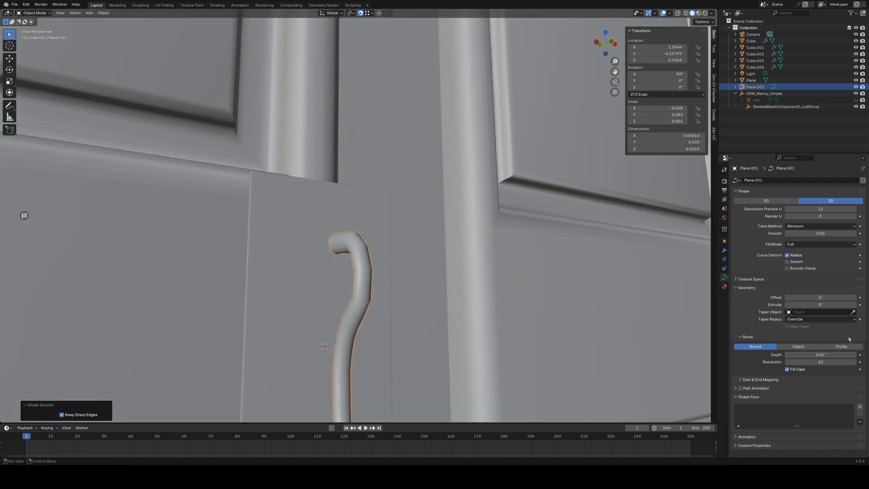
pyautogui.click(831, 362)
pyautogui.write('8')
pyautogui.press('Return')
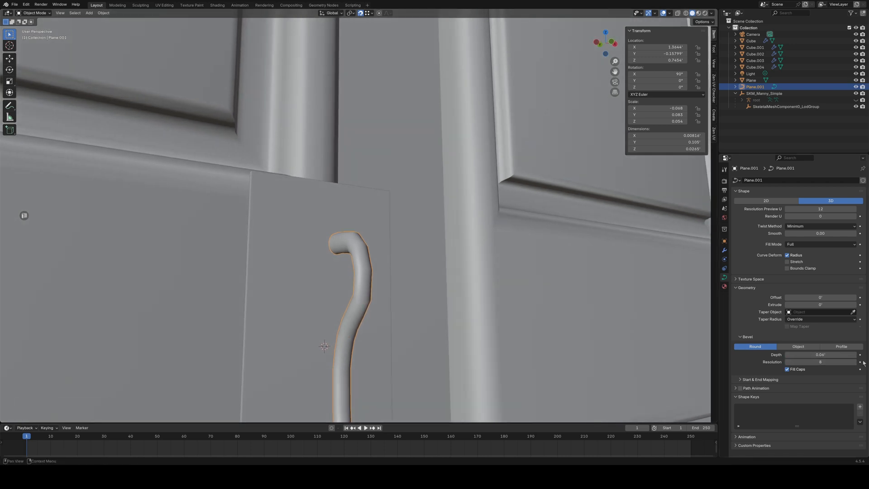
# - Turn Fill Caps off and back on for the handle curve to compare its ends
pyautogui.moveTo(601, 326); pyautogui.dragTo(416, 336, button='middle')
pyautogui.click(788, 370)
pyautogui.click(787, 370)
# - Examine the handle curve's control points, its upper bend and the spline type options in edit mode
pyautogui.moveTo(406, 302); pyautogui.dragTo(406, 355, button='middle')
pyautogui.press('Tab')
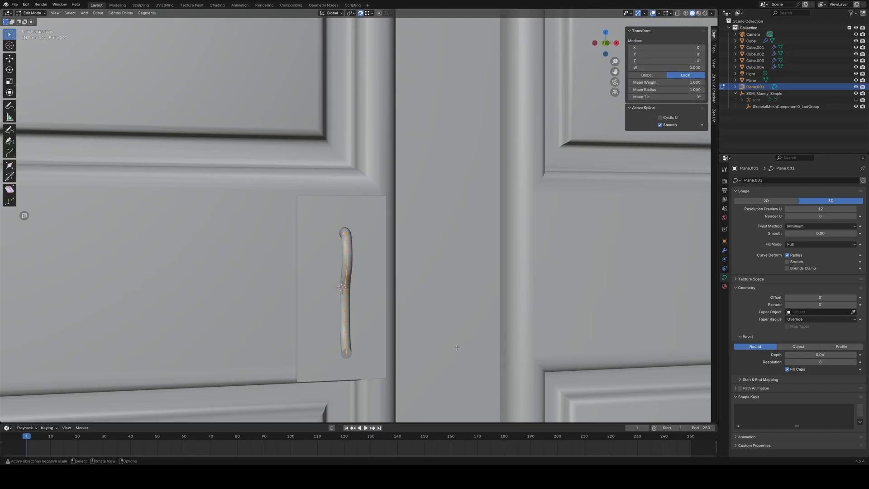
pyautogui.moveTo(407, 287); pyautogui.dragTo(433, 264, button='middle')
pyautogui.press('Tab')
pyautogui.scroll(4, 432, 265)
pyautogui.scroll(2, 432, 265)
pyautogui.press('Tab')
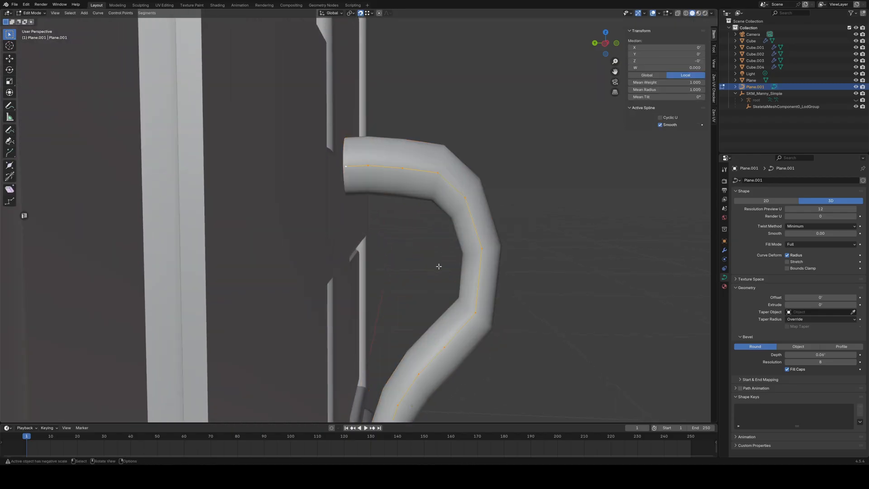
pyautogui.rightClick(483, 221)
pyautogui.click(566, 228)
pyautogui.moveTo(566, 269); pyautogui.dragTo(492, 226, button='middle')
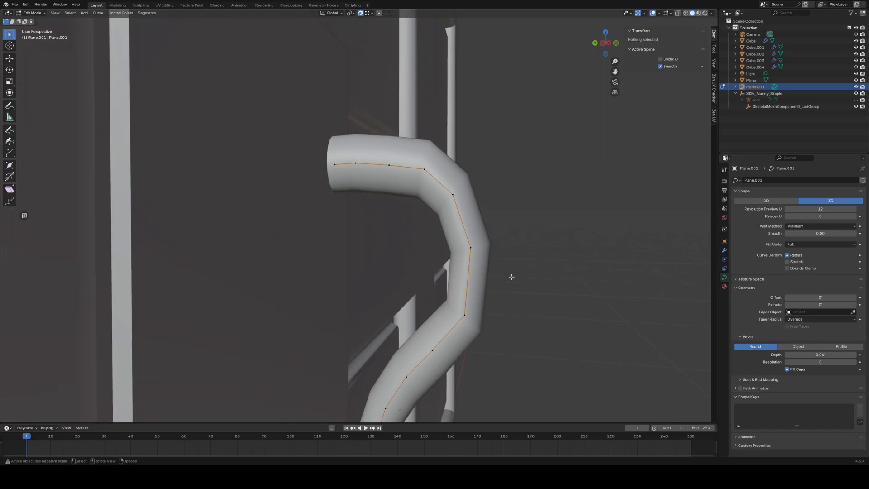
pyautogui.press('Tab')
pyautogui.press('Tab')
pyautogui.press('b')
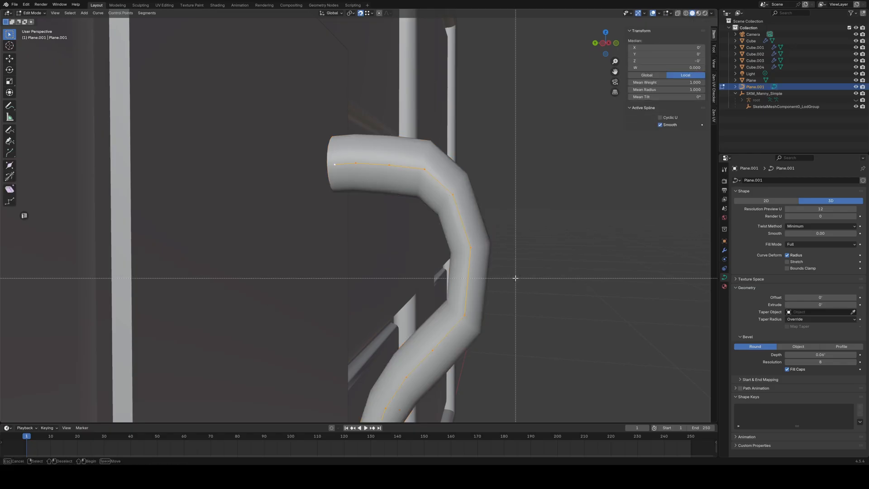
pyautogui.scroll(-3, 516, 278)
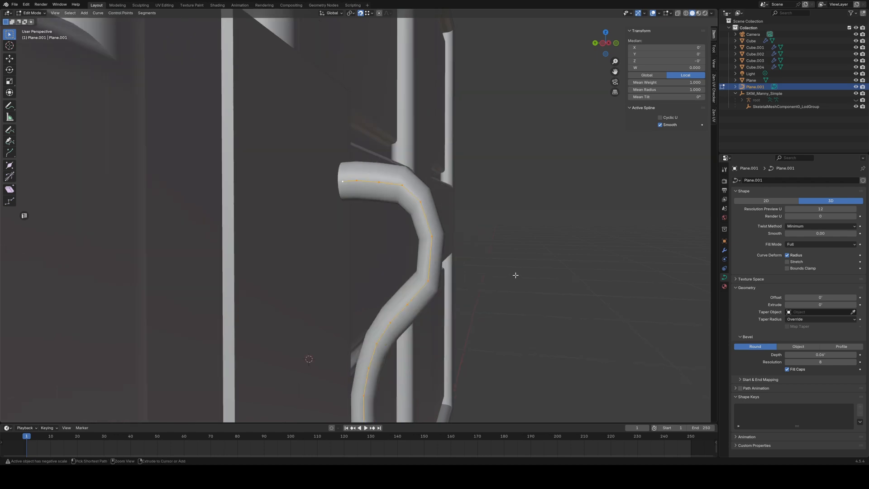
pyautogui.moveTo(518, 285)
pyautogui.mouseDown(button='middle')
pyautogui.moveTo(462, 275)
pyautogui.moveTo(501, 287)
pyautogui.mouseUp(button='middle')
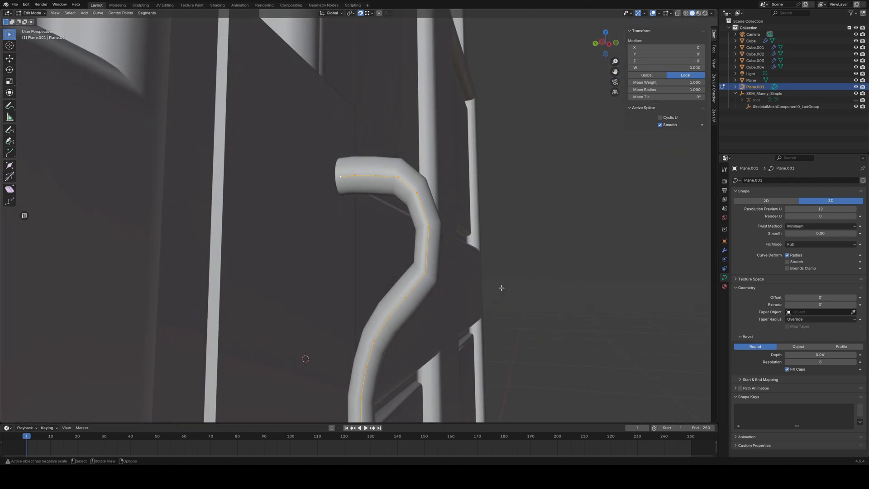
pyautogui.rightClick(501, 287)
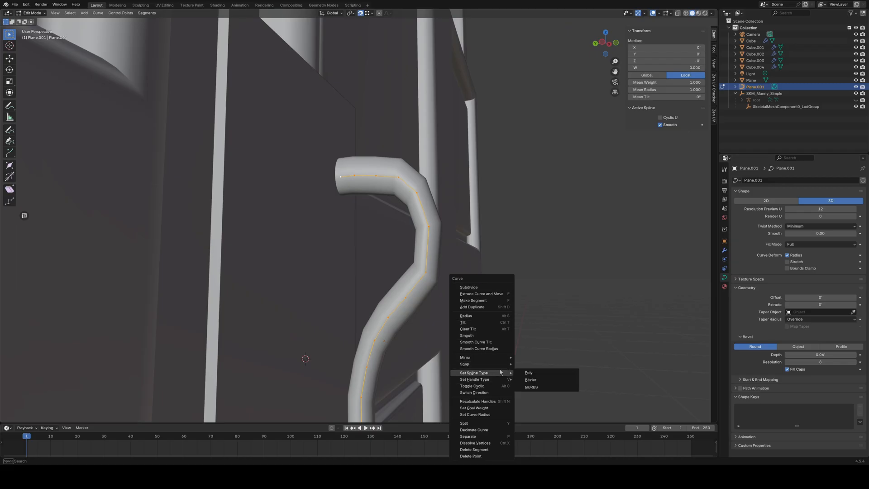
pyautogui.press('Tab')
# - Convert the handle curve to a mesh and open the mesh for editing
pyautogui.rightClick(534, 279)
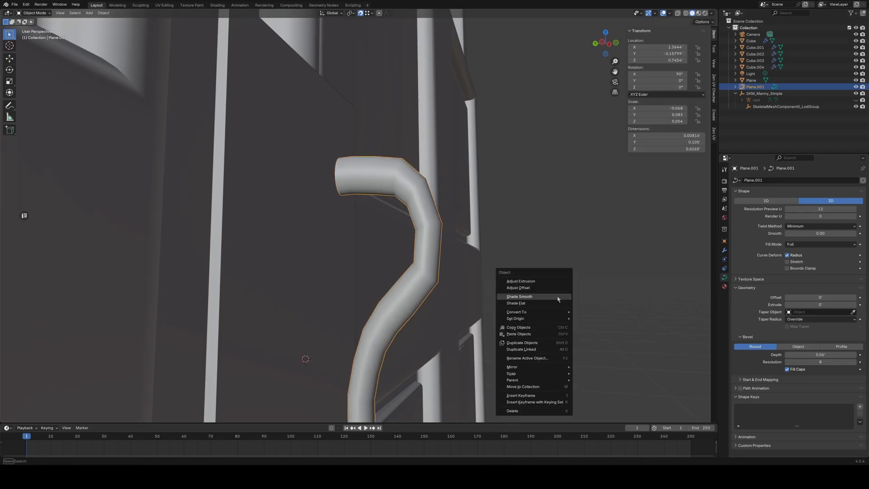
pyautogui.moveTo(551, 315)
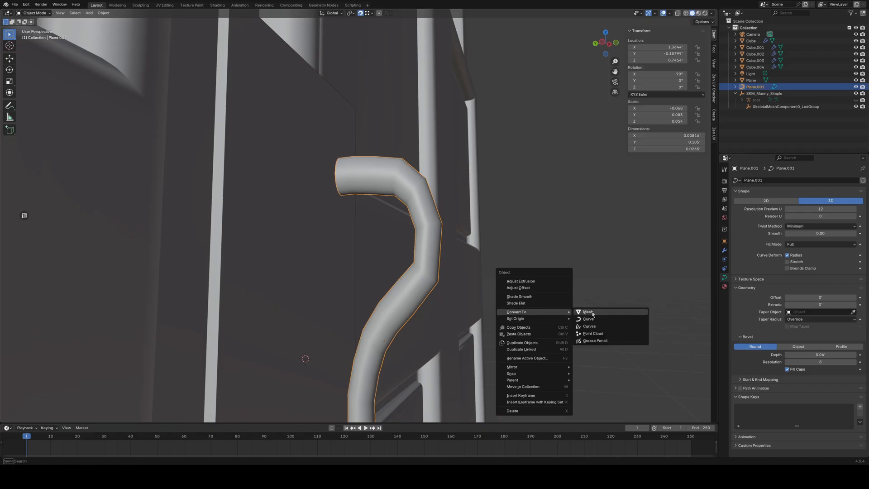
pyautogui.click(580, 312)
pyautogui.press('Tab')
pyautogui.press('Tab')
pyautogui.press('Tab')
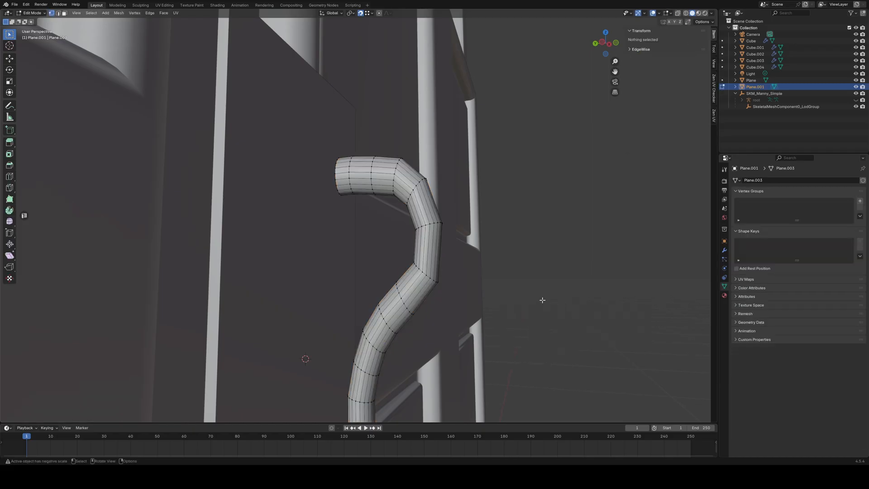
pyautogui.keyDown('alt'); pyautogui.click(424, 274); pyautogui.keyUp('alt')
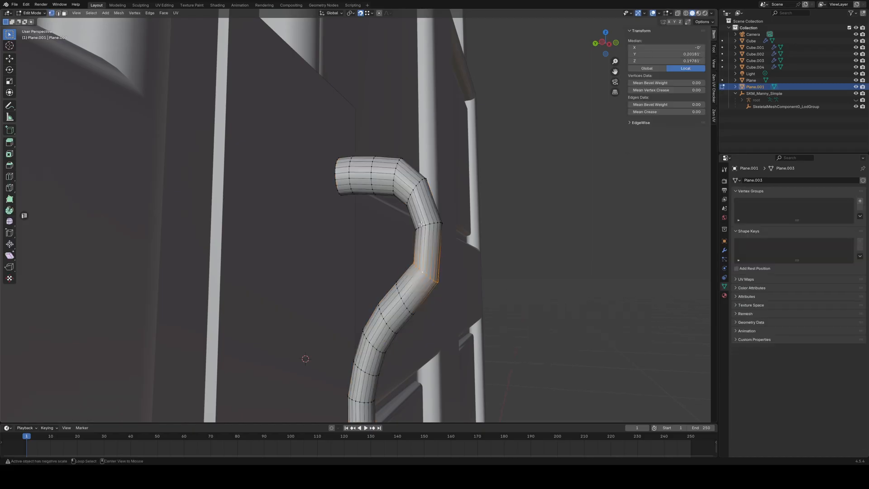
pyautogui.keyDown('alt'); pyautogui.keyDown('shift'); pyautogui.click(426, 224); pyautogui.keyUp('shift'); pyautogui.keyUp('alt')
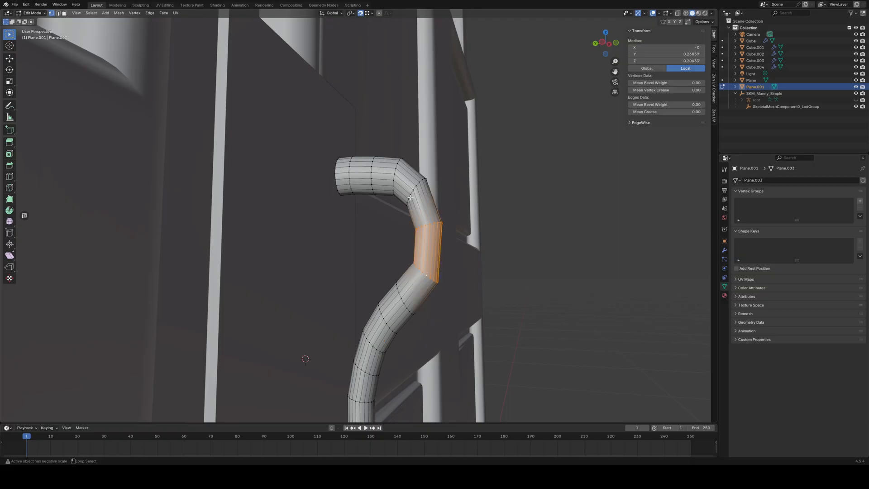
pyautogui.keyDown('alt'); pyautogui.keyDown('shift'); pyautogui.click(410, 192); pyautogui.keyUp('shift'); pyautogui.keyUp('alt')
pyautogui.keyDown('alt'); pyautogui.keyDown('shift'); pyautogui.click(393, 178); pyautogui.keyUp('shift'); pyautogui.keyUp('alt')
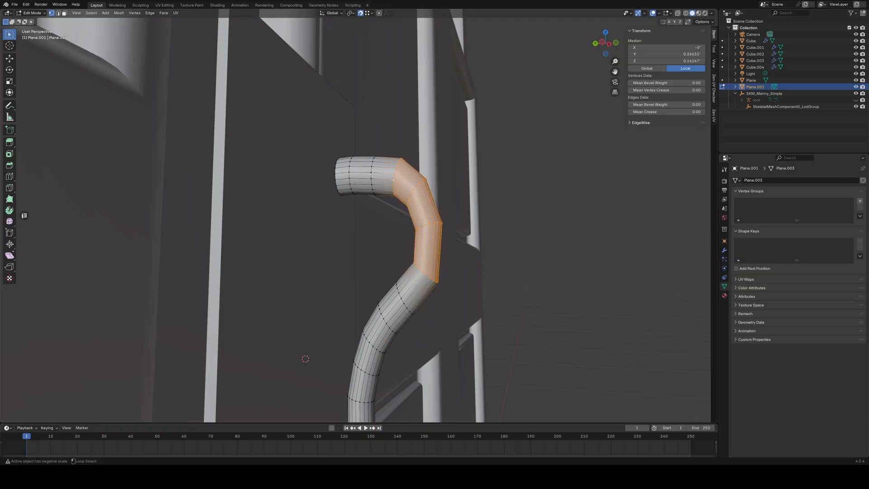
pyautogui.press('2')
pyautogui.keyDown('alt'); pyautogui.keyDown('shift'); pyautogui.click(371, 176); pyautogui.keyUp('shift'); pyautogui.keyUp('alt')
pyautogui.keyDown('alt'); pyautogui.keyDown('shift'); pyautogui.click(353, 178); pyautogui.keyUp('shift'); pyautogui.keyUp('alt')
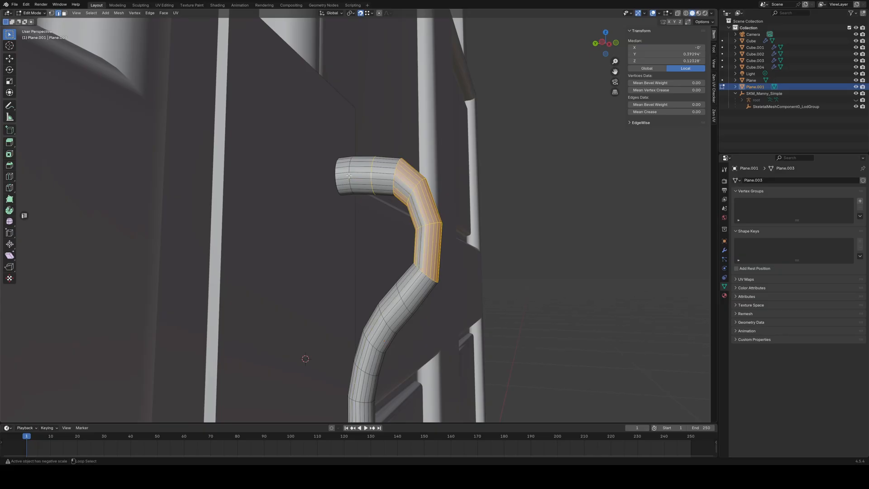
pyautogui.hotkey('ctrl', 'b')
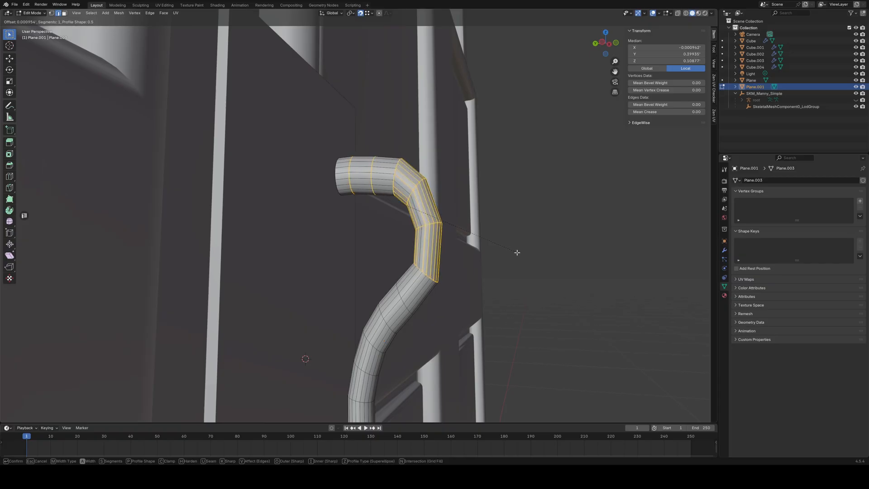
pyautogui.rightClick(520, 254)
pyautogui.scroll(2, 515, 266)
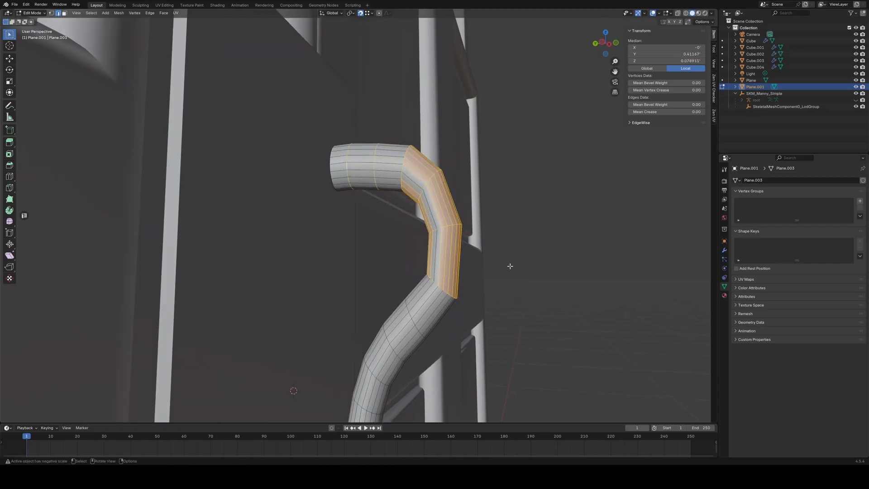
# - Bevel the four edge loops around the upper bend of the handle mesh
pyautogui.moveTo(512, 231); pyautogui.dragTo(451, 196, button='middle')
pyautogui.keyDown('alt'); pyautogui.click(451, 195); pyautogui.keyUp('alt')
pyautogui.keyDown('alt'); pyautogui.click(451, 195); pyautogui.keyUp('alt')
pyautogui.keyDown('alt'); pyautogui.keyDown('shift'); pyautogui.click(418, 164); pyautogui.keyUp('shift'); pyautogui.keyUp('alt')
pyautogui.keyDown('alt'); pyautogui.keyDown('shift'); pyautogui.click(463, 261); pyautogui.keyUp('shift'); pyautogui.keyUp('alt')
pyautogui.keyDown('alt'); pyautogui.keyDown('shift'); pyautogui.click(451, 329); pyautogui.keyUp('shift'); pyautogui.keyUp('alt')
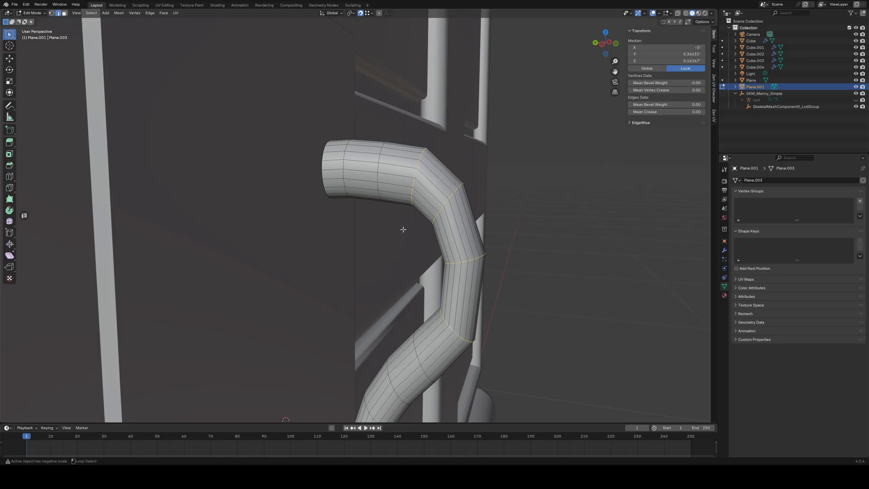
pyautogui.hotkey('ctrl', 'b')
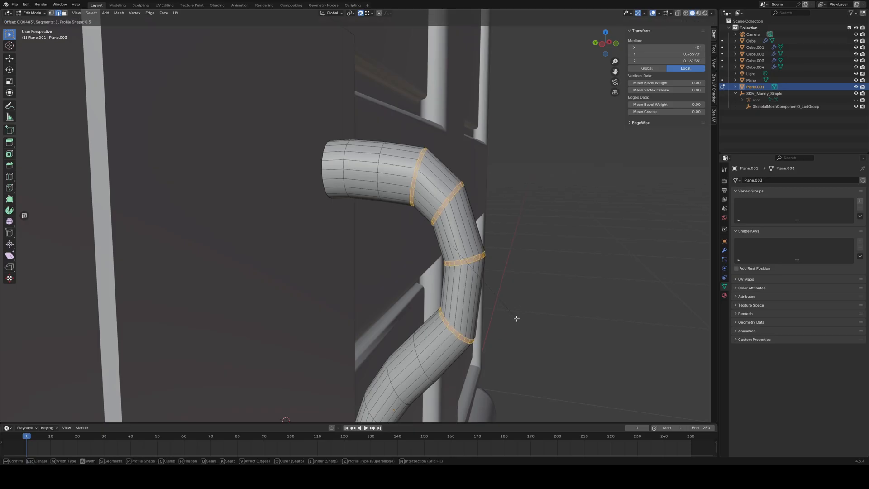
pyautogui.scroll(2, 517, 321)
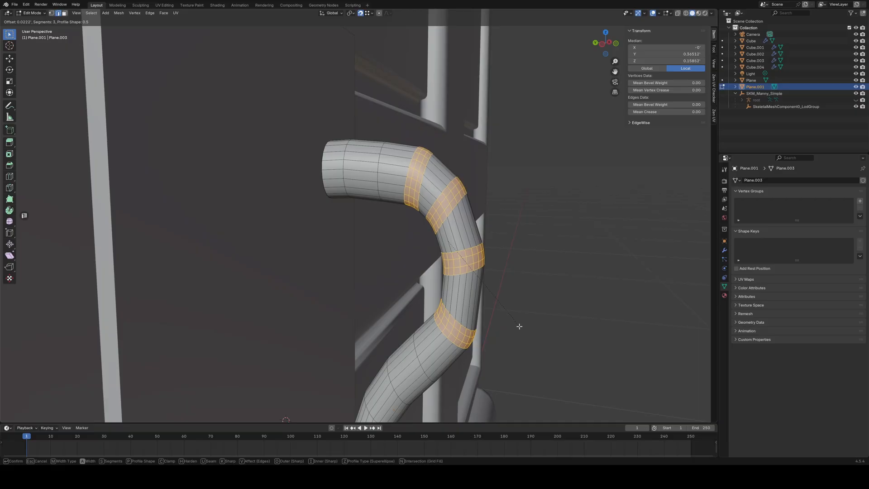
pyautogui.scroll(-2, 519, 325)
pyautogui.click(519, 326)
# - Try a shading option on the beveled handle mesh and inspect its lower end
pyautogui.moveTo(519, 325); pyautogui.dragTo(580, 343, button='middle')
pyautogui.press('Tab')
pyautogui.rightClick(607, 307)
pyautogui.click(595, 286)
pyautogui.moveTo(585, 295); pyautogui.dragTo(355, 277, button='middle')
pyautogui.press('Tab')
pyautogui.click(345, 273)
pyautogui.hotkey('ctrl', 'z')
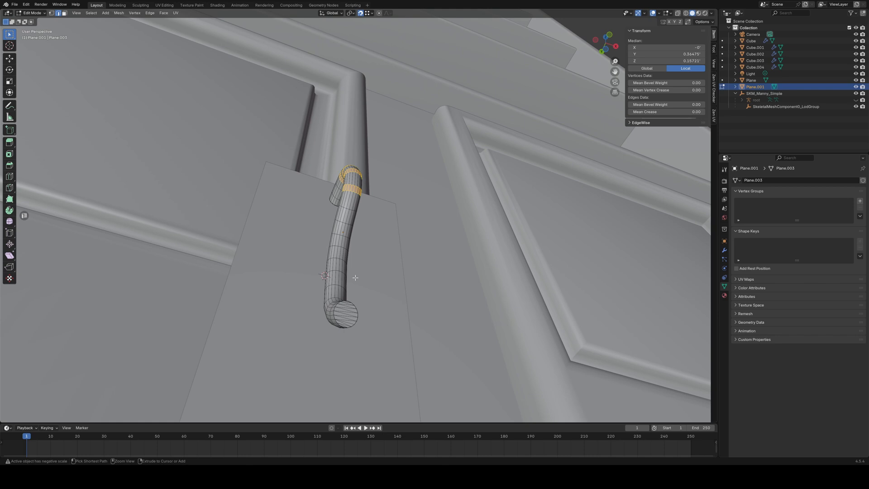
# - Undo the edge loop bevel and the mesh conversion to get back to the editable handle curve
pyautogui.press('Tab')
pyautogui.press('Tab')
pyautogui.hotkey('ctrl', 'z')
pyautogui.hotkey('ctrl', 'z')
pyautogui.hotkey('ctrl', 'z')
pyautogui.hotkey('ctrl', 'z')
pyautogui.hotkey('ctrl', 'z')
pyautogui.hotkey('ctrl', 'z')
pyautogui.hotkey('ctrl', 'z')
pyautogui.hotkey('ctrl', 'z')
pyautogui.hotkey('ctrl', 'z')
pyautogui.hotkey('ctrl', 'z')
pyautogui.hotkey('ctrl', 'z')
pyautogui.hotkey('ctrl', 'z')
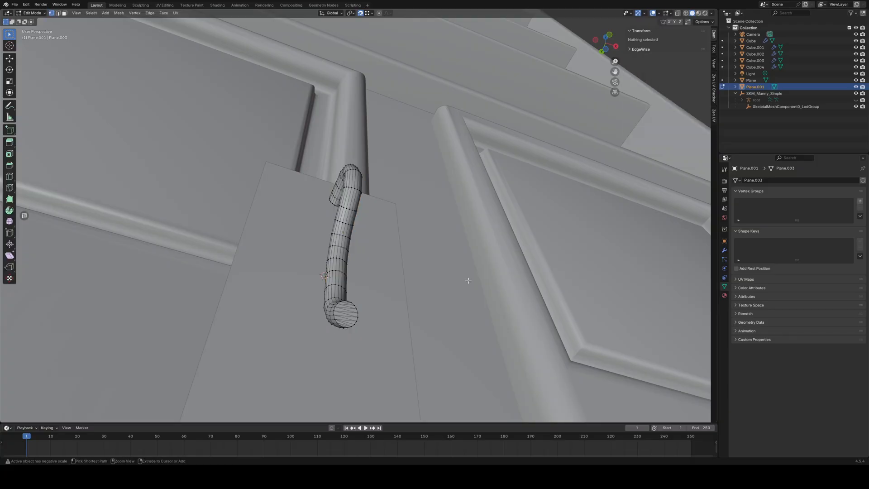
pyautogui.hotkey('ctrl', 'z')
# - Turn off Fill Caps for the handle curve and open it for editing in the right orthographic view
pyautogui.moveTo(469, 284); pyautogui.dragTo(428, 322, button='middle')
pyautogui.click(787, 369)
pyautogui.press('KP_3')
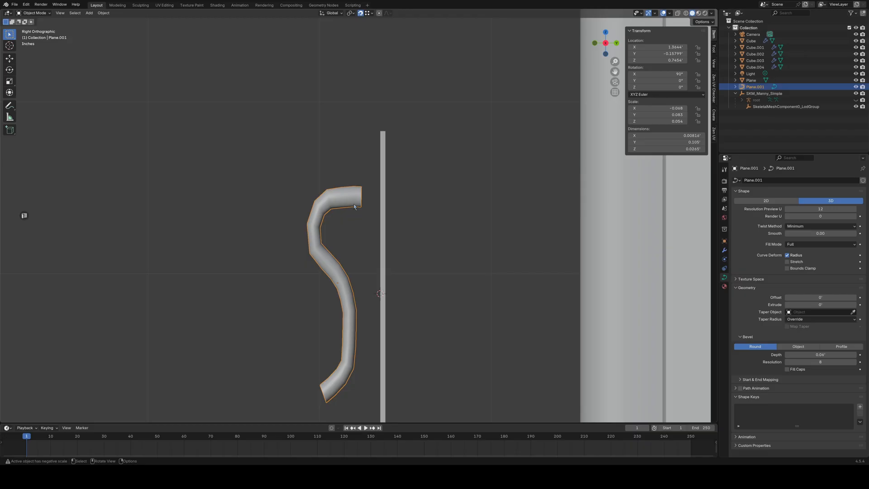
pyautogui.press('Tab')
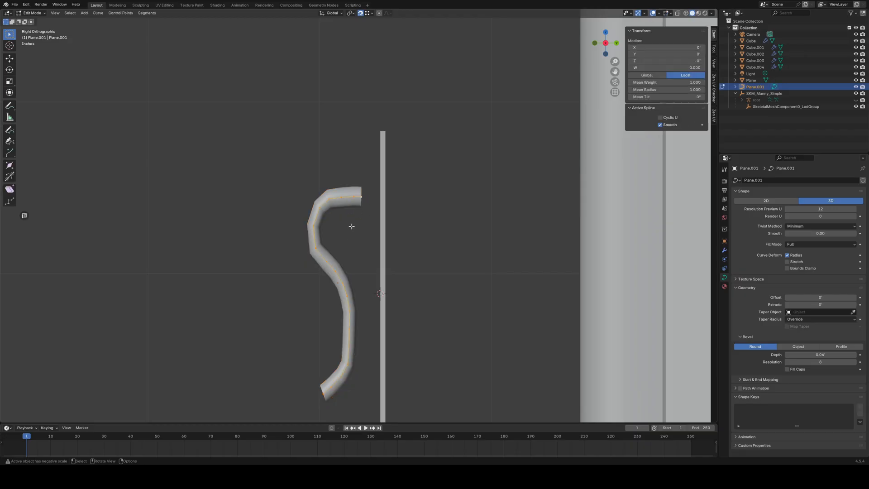
# - Try to move the handle curve's upper end point about 0.0057 ft along Y, away from the plate
pyautogui.click(355, 338)
pyautogui.click(367, 187)
pyautogui.press('g')
pyautogui.press('y')
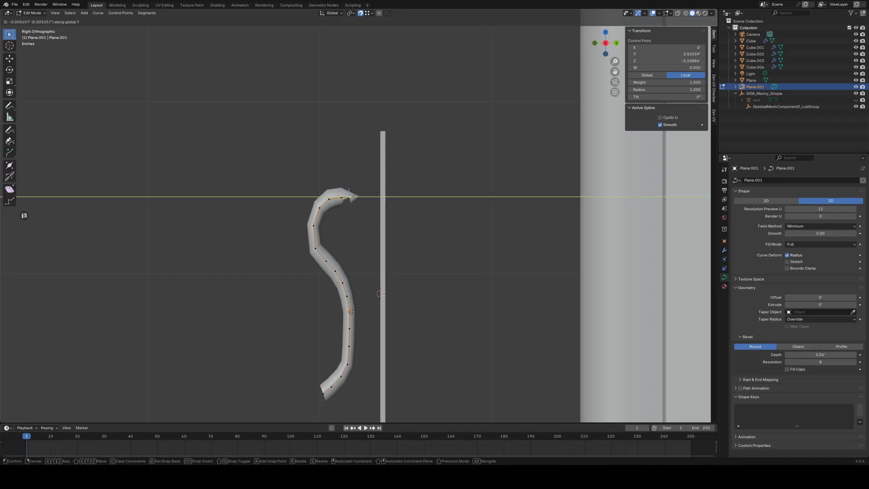
pyautogui.click(351, 311)
pyautogui.scroll(3, 359, 181)
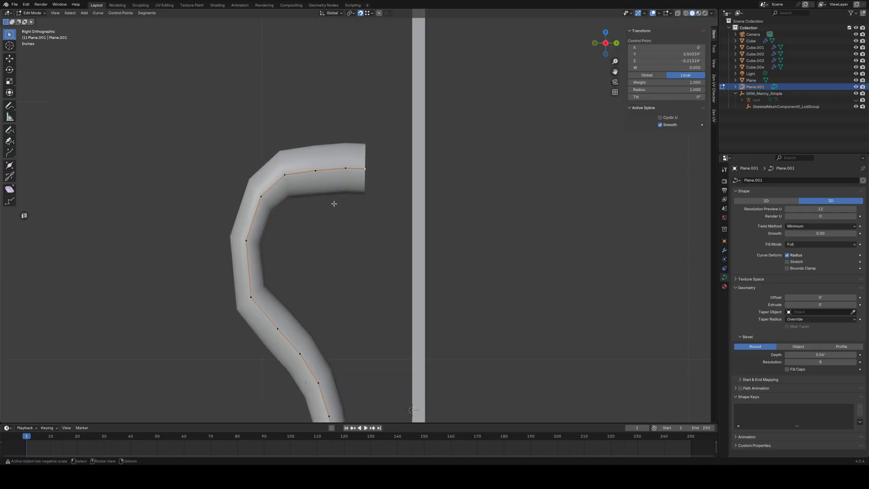
# - Move the third and second control points from the curve's upper end about 0.003 ft each along Y, away from the plate
pyautogui.scroll(-3, 336, 210)
pyautogui.scroll(-2, 341, 242)
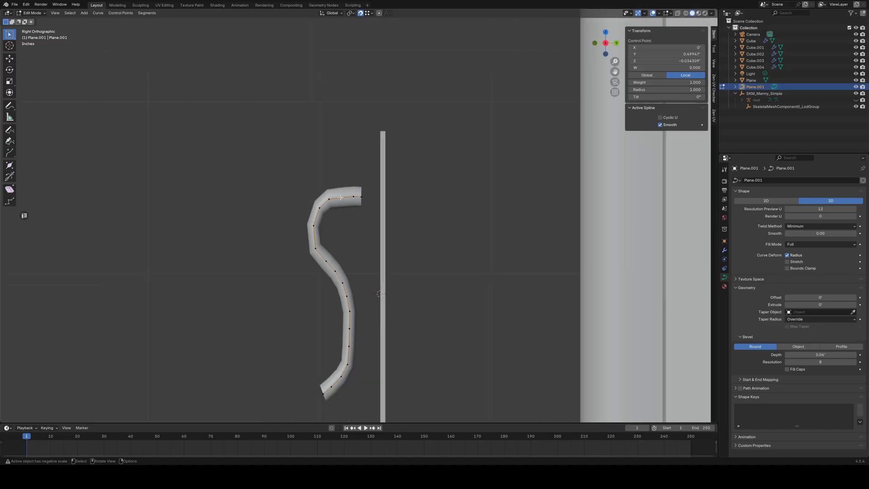
pyautogui.press('g')
pyautogui.press('y')
pyautogui.click(336, 270)
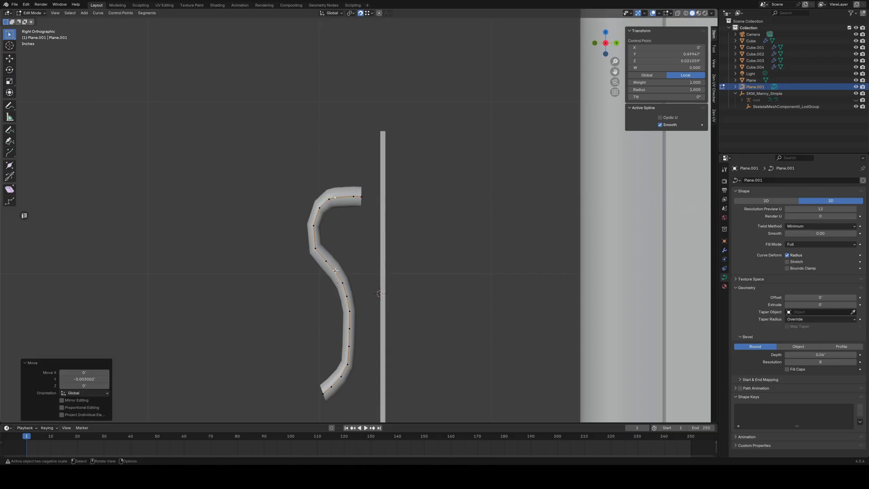
pyautogui.click(354, 200)
pyautogui.press('g')
pyautogui.press('y')
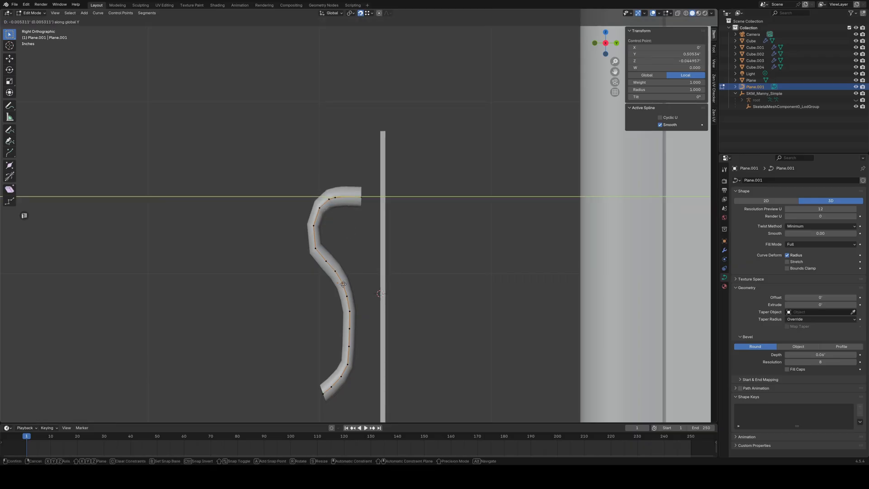
pyautogui.click(348, 297)
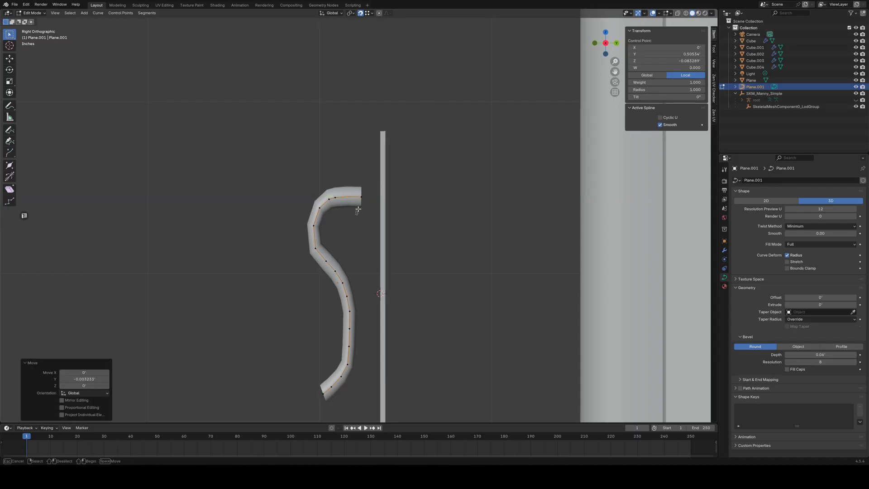
# - Move the control point at the curve's upper end about 0.0057 ft along Y, away from the plate
pyautogui.press('g')
pyautogui.press('y')
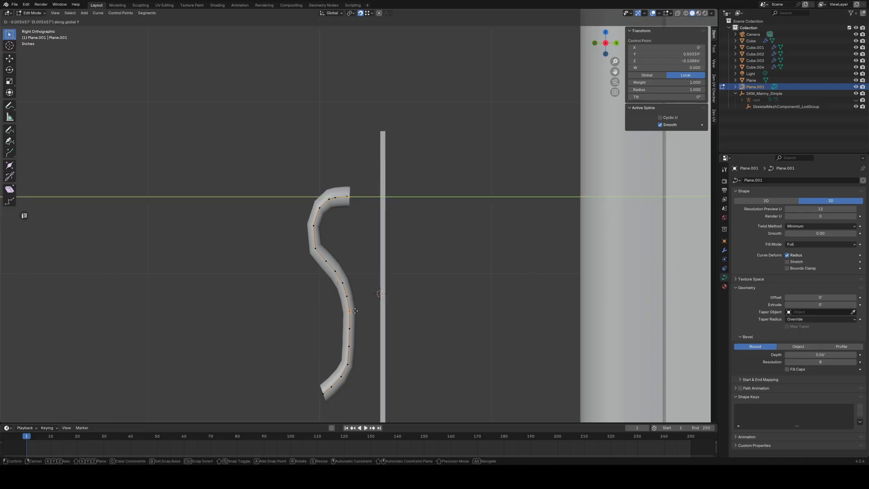
pyautogui.click(350, 311)
pyautogui.click(349, 231)
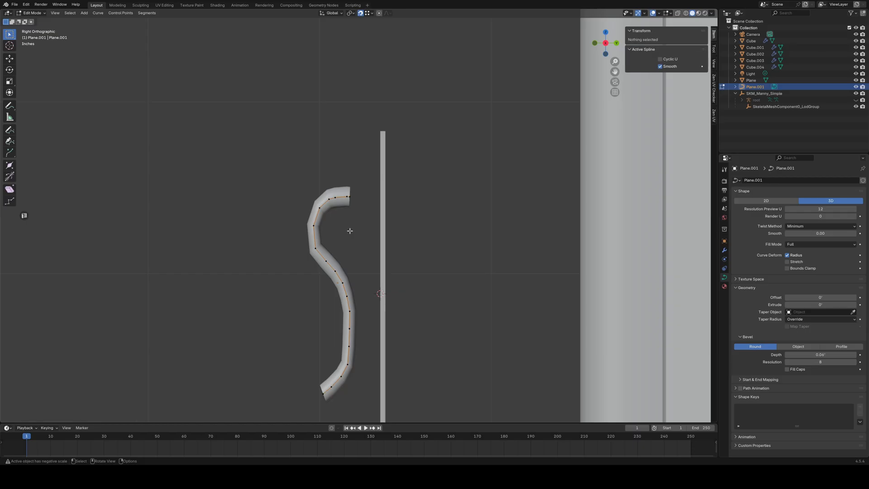
# - Try to move the control point next to the handle curve's upper end about 0.0024 ft along Y, away from the plate
pyautogui.scroll(3, 348, 231)
pyautogui.scroll(3, 349, 231)
pyautogui.click(318, 160)
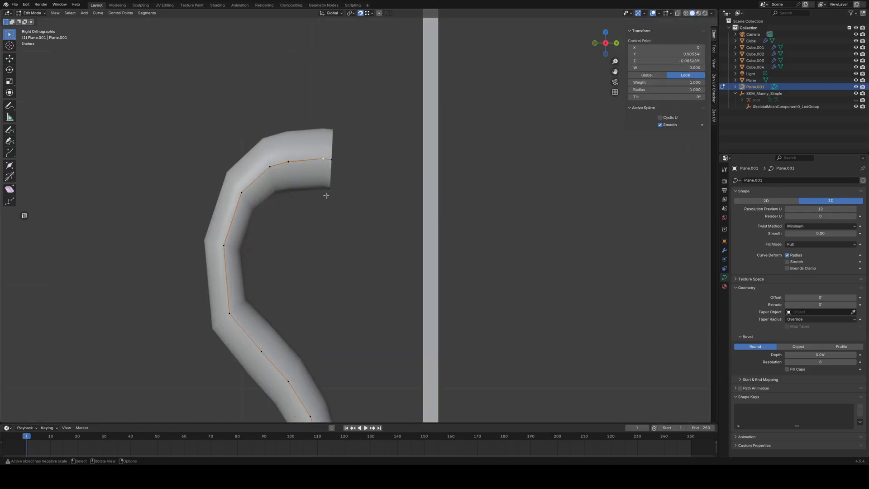
pyautogui.press('g')
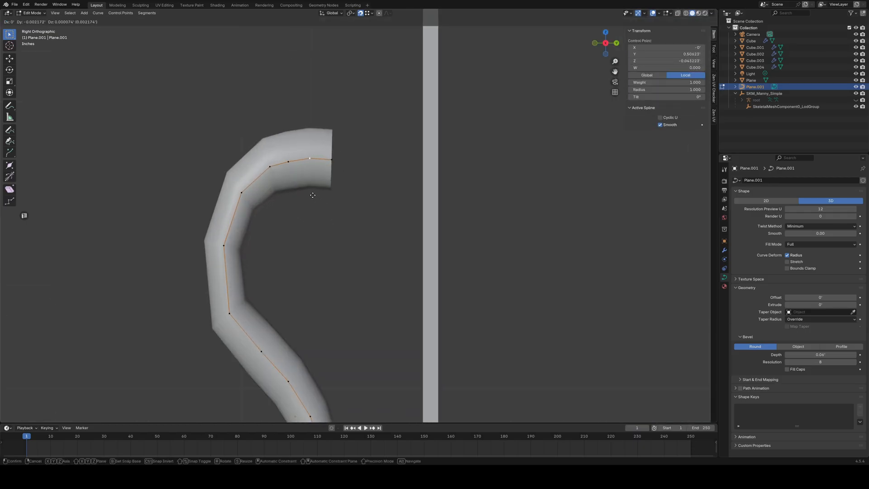
pyautogui.click(311, 195)
pyautogui.scroll(-5, 328, 225)
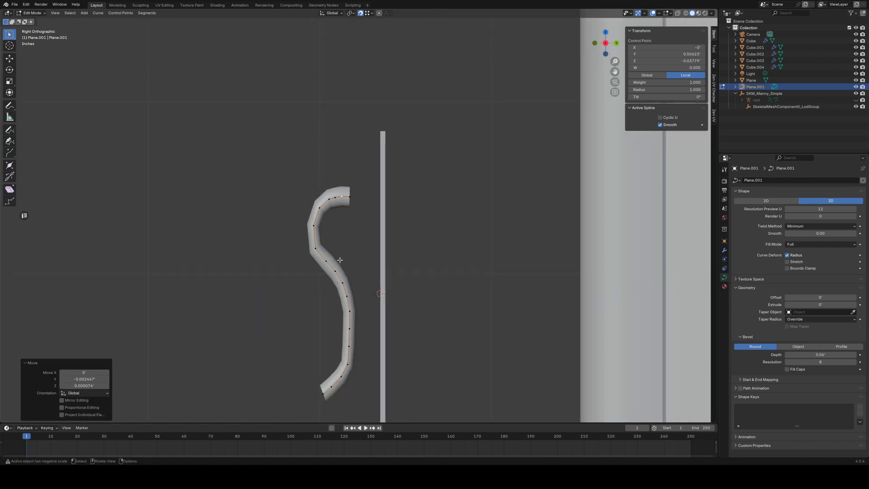
pyautogui.hotkey('ctrl', 'z')
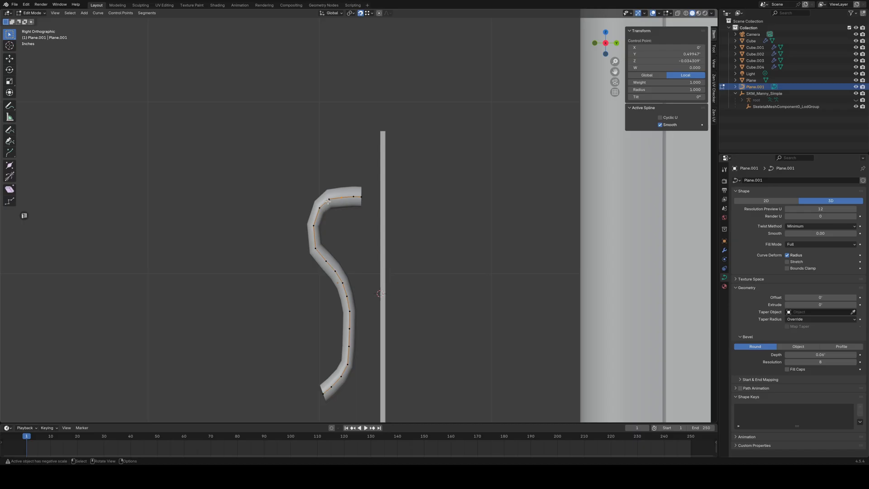
# - Nudge the control points along the handle curve's upper bend to even out their spacing and round the bend
pyautogui.press('g')
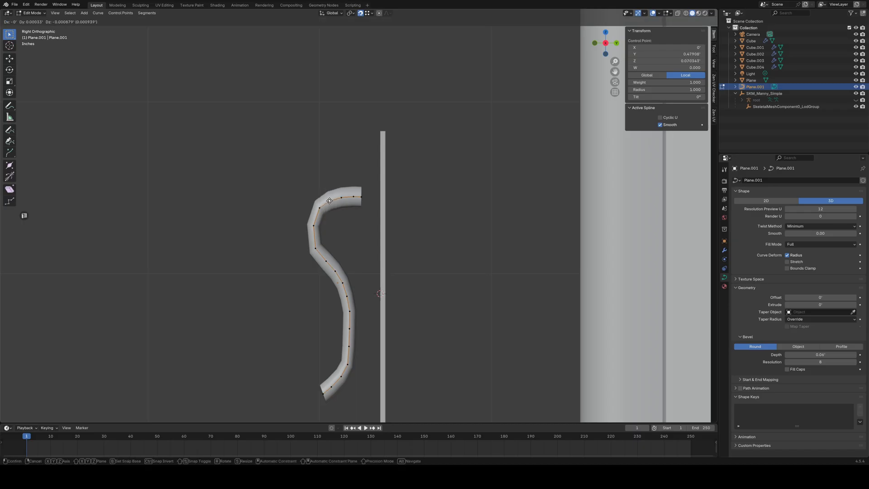
pyautogui.click(329, 200)
pyautogui.click(319, 208)
pyautogui.press('g')
pyautogui.click(319, 209)
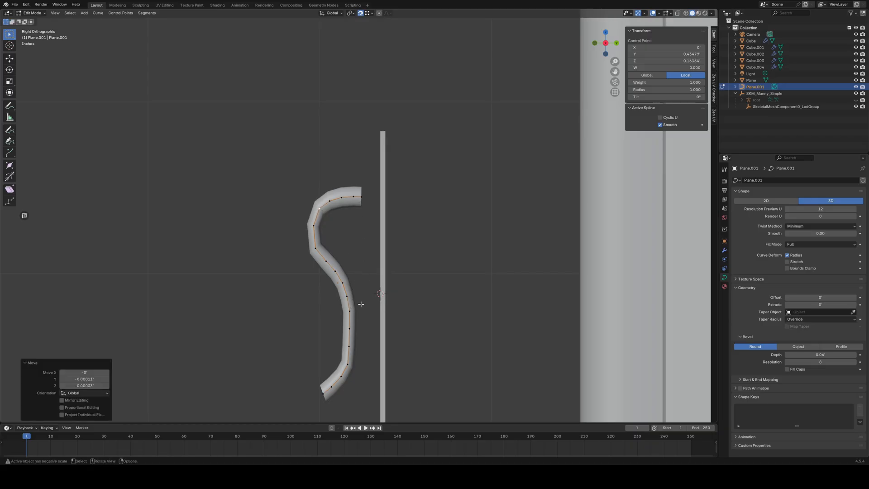
# - Move all of the handle curve's control points about 0.0095 ft along Y until the upper end meets the plate
pyautogui.press('a')
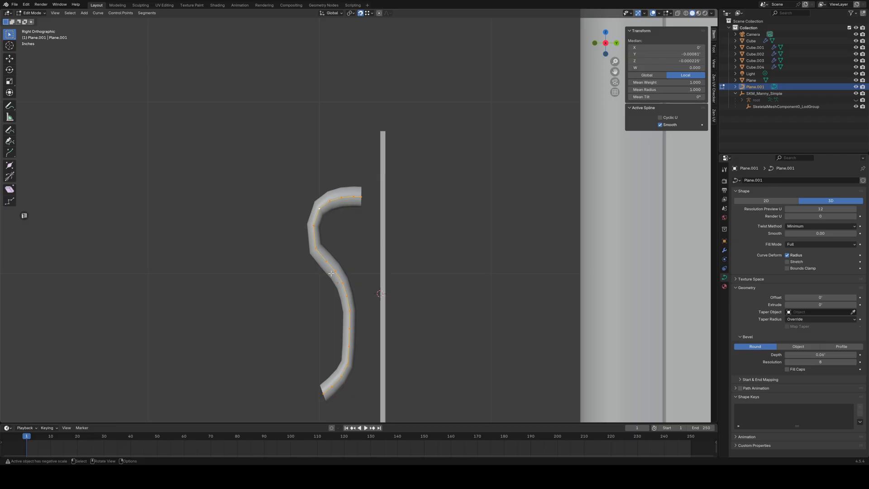
pyautogui.press('g')
pyautogui.press('y')
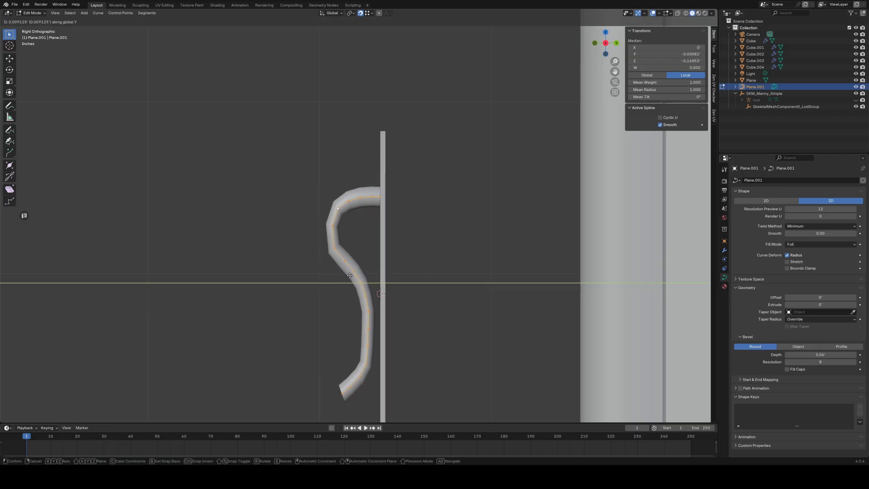
pyautogui.click(344, 302)
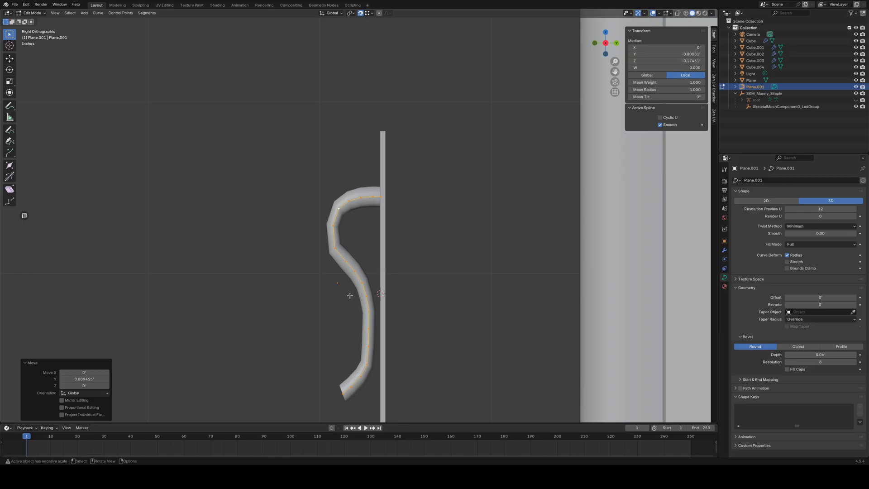
pyautogui.click(379, 304)
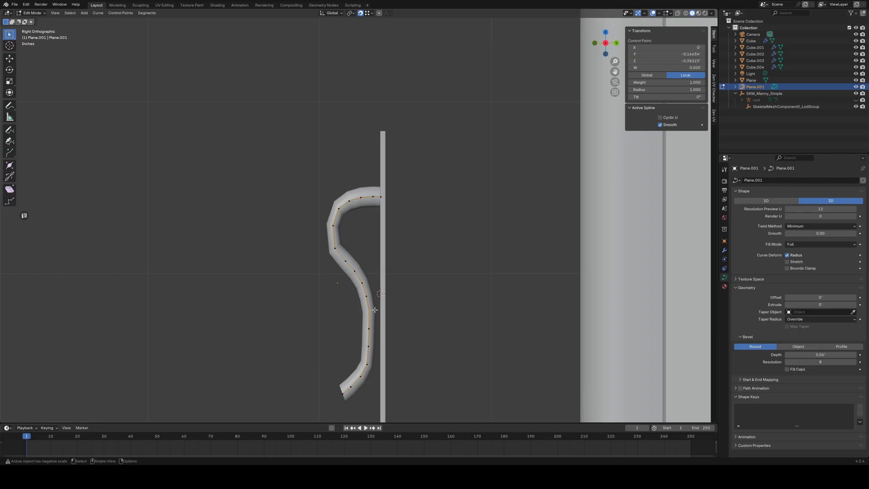
pyautogui.click(375, 310)
pyautogui.press('g')
pyautogui.press('y')
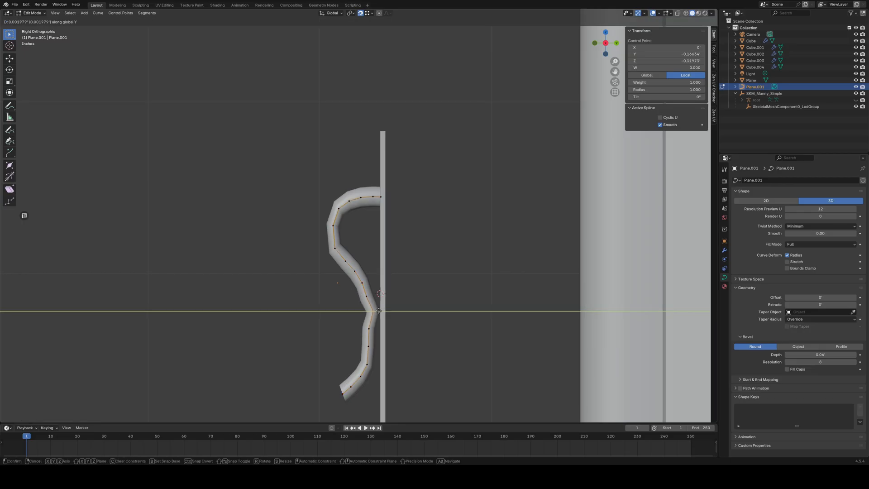
pyautogui.click(379, 311)
# - Move the control point where the curve comes closest to the plate about 0.0027 ft along Y toward it, and shift the two points above it likewise
pyautogui.scroll(3, 389, 341)
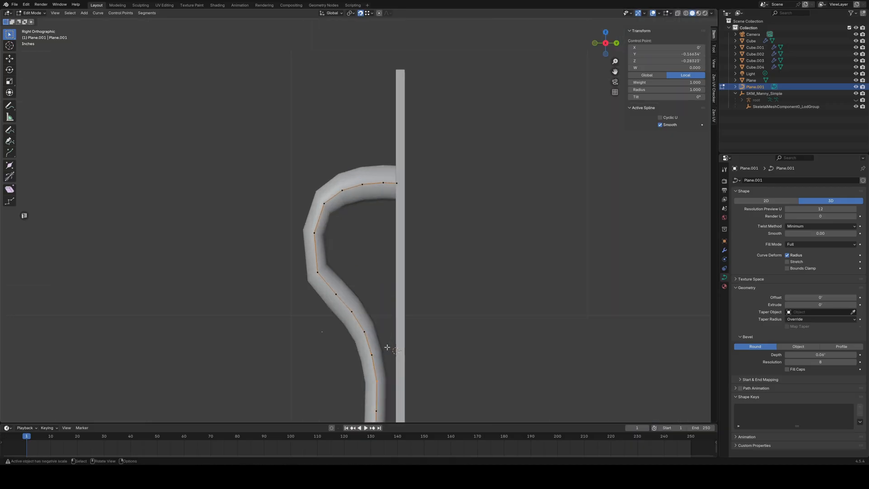
pyautogui.keyDown('shift'); pyautogui.moveTo(382, 339); pyautogui.dragTo(374, 254, button='middle'); pyautogui.keyUp('shift')
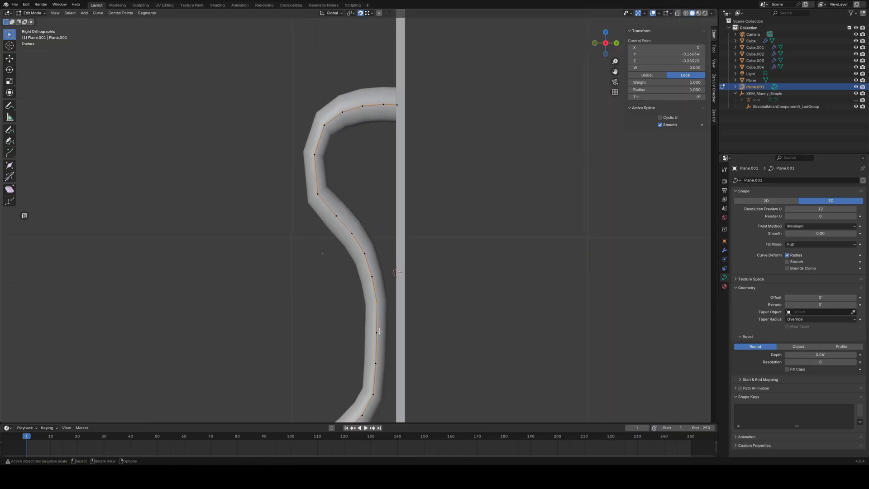
pyautogui.press('g')
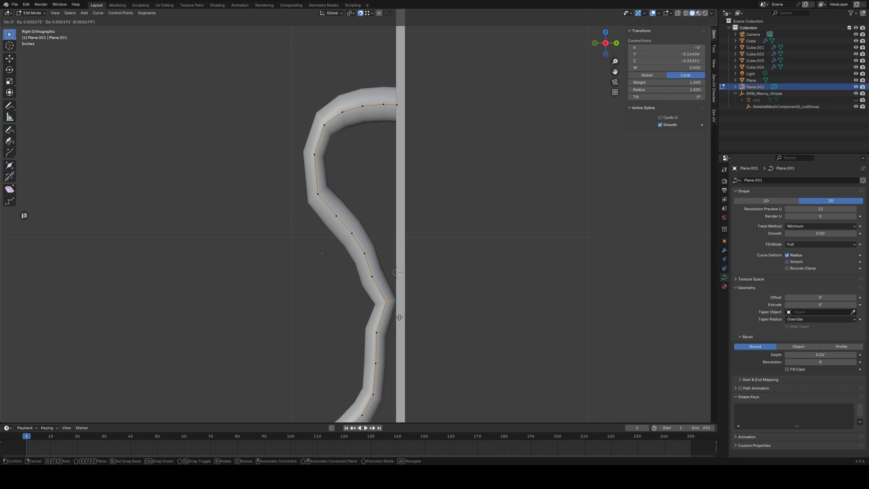
pyautogui.click(399, 317)
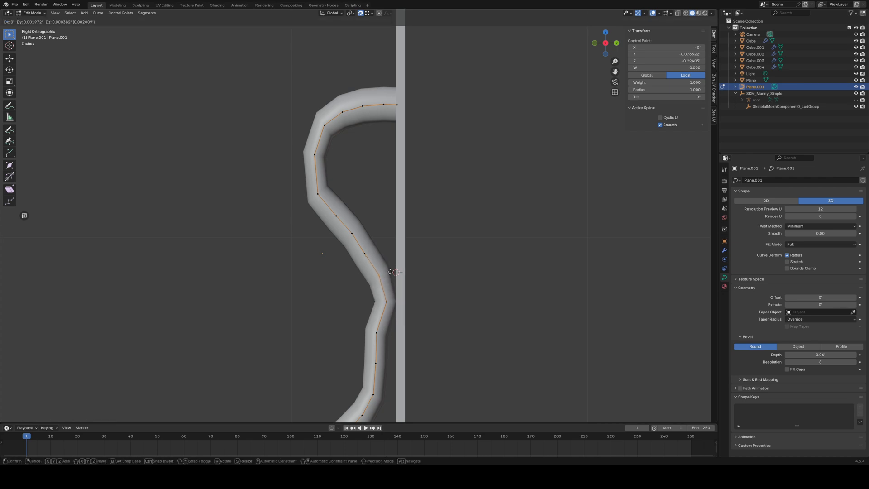
pyautogui.click(380, 275)
pyautogui.click(364, 253)
pyautogui.press('g')
pyautogui.click(377, 249)
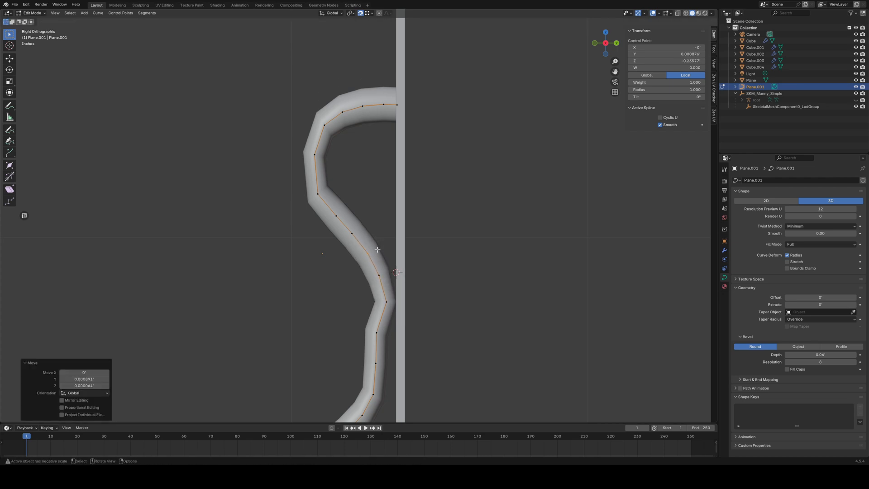
# - Move the next two control points down the curve toward the plate, the upper one about 0.002 ft along Y and -0.0007 ft along Z
pyautogui.click(375, 333)
pyautogui.press('g')
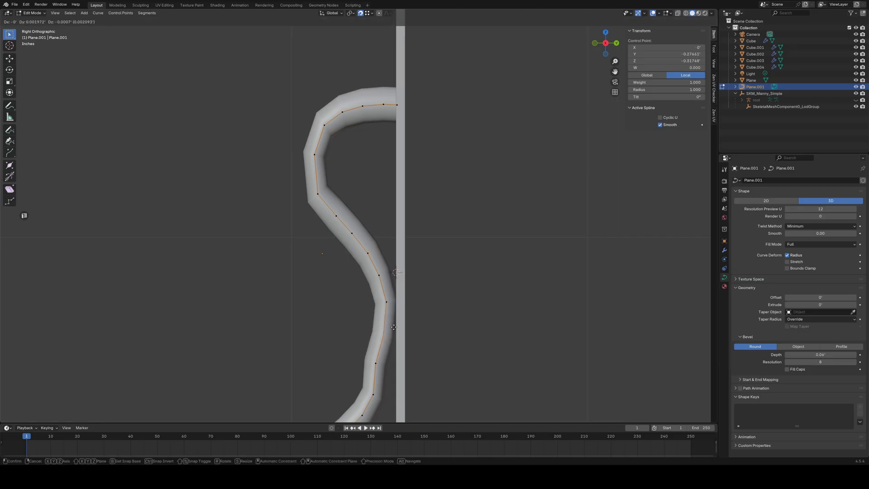
pyautogui.click(394, 326)
pyautogui.press('g')
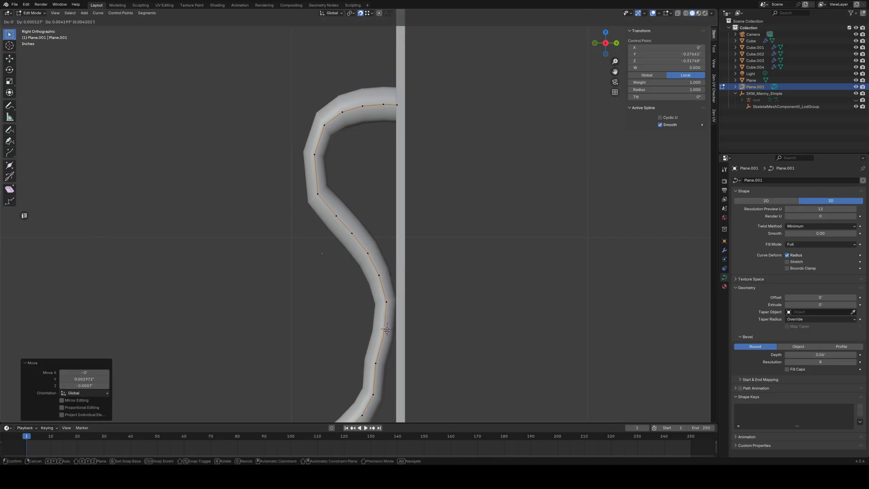
pyautogui.click(386, 335)
pyautogui.keyDown('shift'); pyautogui.moveTo(349, 369); pyautogui.dragTo(355, 282, button='middle'); pyautogui.keyUp('shift')
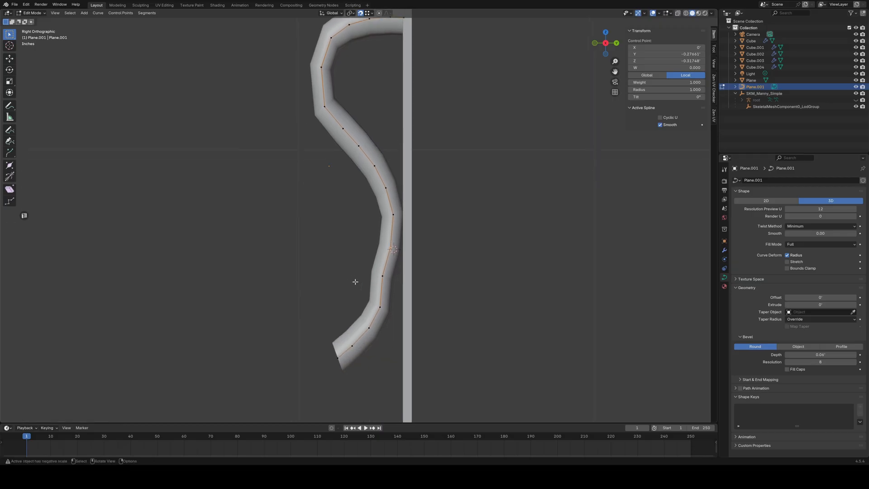
pyautogui.click(392, 272)
pyautogui.press('g')
pyautogui.click(396, 273)
# - Extend the curve's lower end point downward and away from the plate, and nudge the two neighbouring control points to follow the bend
pyautogui.click(335, 360)
pyautogui.press('g')
pyautogui.click(331, 358)
pyautogui.click(360, 342)
pyautogui.press('g')
pyautogui.click(361, 342)
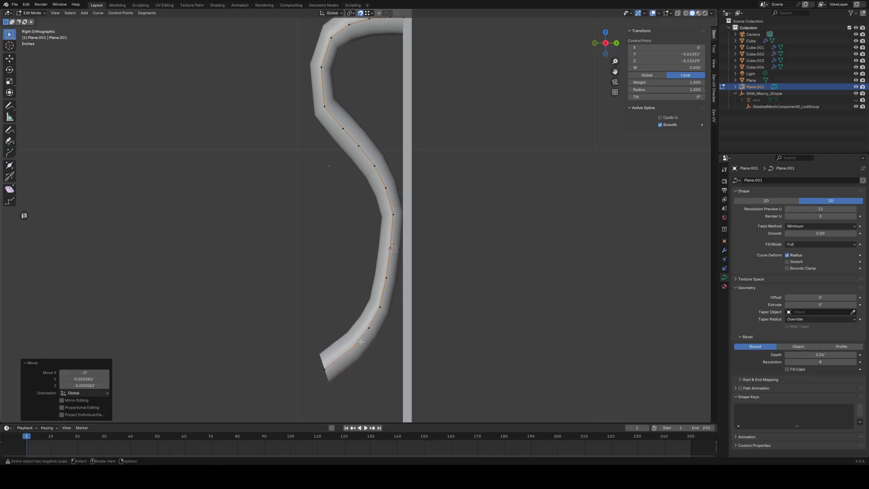
pyautogui.click(369, 327)
pyautogui.press('g')
pyautogui.click(375, 323)
# - Pull the curve's lower end point further out and down, and shift the neighbouring control point slightly to match
pyautogui.click(325, 369)
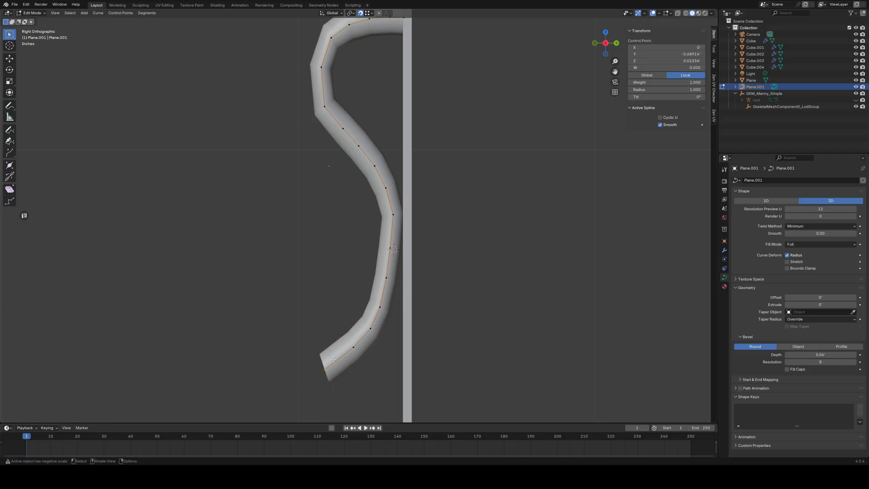
pyautogui.press('g')
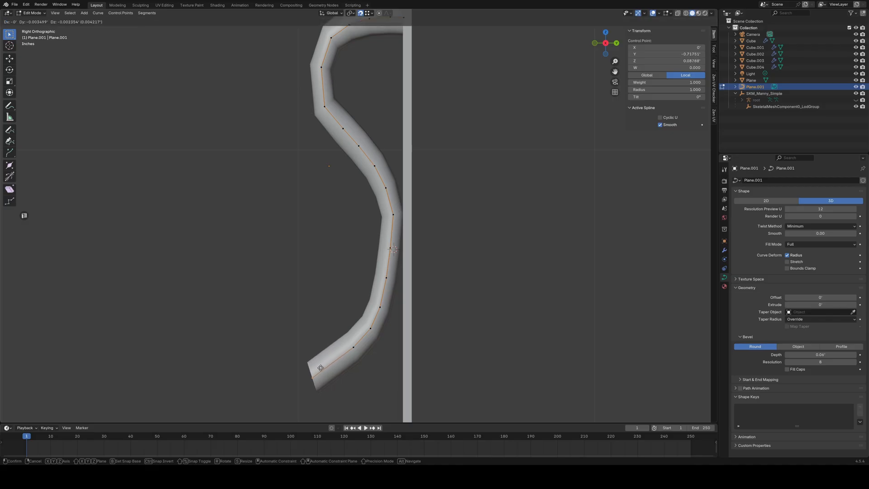
pyautogui.click(326, 365)
pyautogui.press('g')
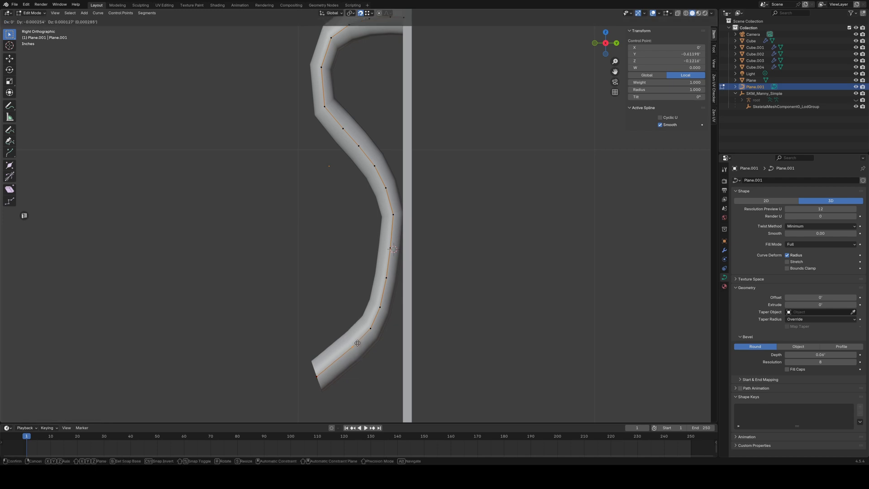
pyautogui.click(356, 344)
# - Fine-tune the control points from the lower bend up to the curve's closest point to the plate, shifting that last one about -0.0003 ft along Y
pyautogui.press('g')
pyautogui.moveTo(366, 336); pyautogui.dragTo(394, 269)
pyautogui.click(375, 321)
pyautogui.press('g')
pyautogui.click(385, 295)
pyautogui.press('g')
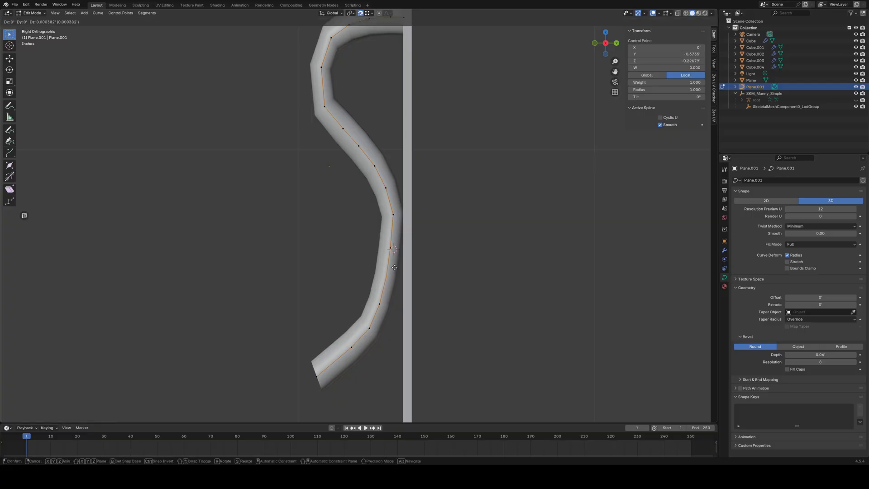
pyautogui.click(395, 267)
pyautogui.click(397, 212)
pyautogui.press('g')
pyautogui.click(398, 212)
# - Examine the reshaped handle against the backing plate and cabinet door from several angles
pyautogui.moveTo(397, 212); pyautogui.dragTo(363, 250, button='middle')
pyautogui.scroll(-8, 346, 280)
pyautogui.scroll(3, 344, 279)
pyautogui.scroll(3, 364, 250)
pyautogui.scroll(10, 363, 251)
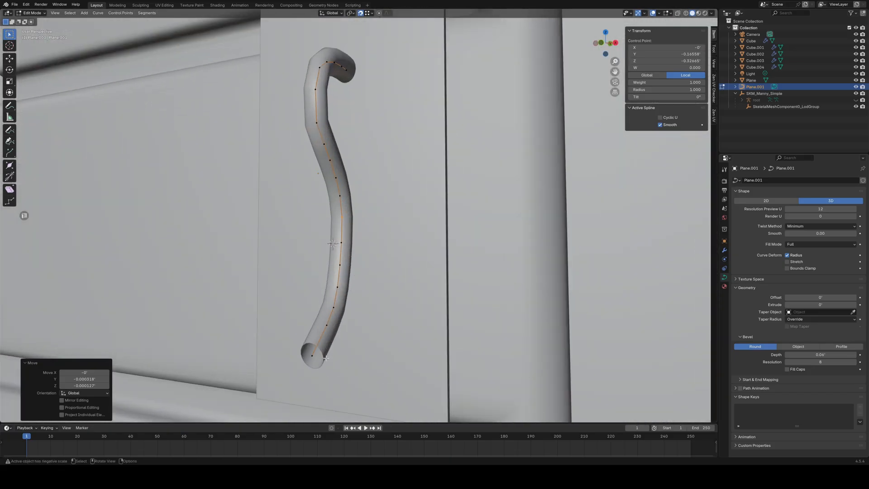
pyautogui.moveTo(335, 358); pyautogui.dragTo(314, 333, button='middle')
pyautogui.moveTo(329, 291); pyautogui.dragTo(384, 342, button='middle')
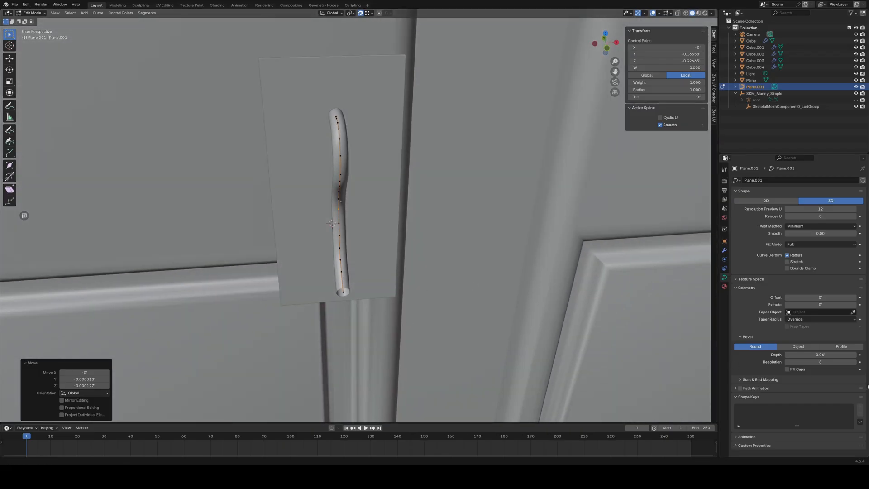
# - Leave curve editing and convert the handle curve to a mesh
pyautogui.press('Tab')
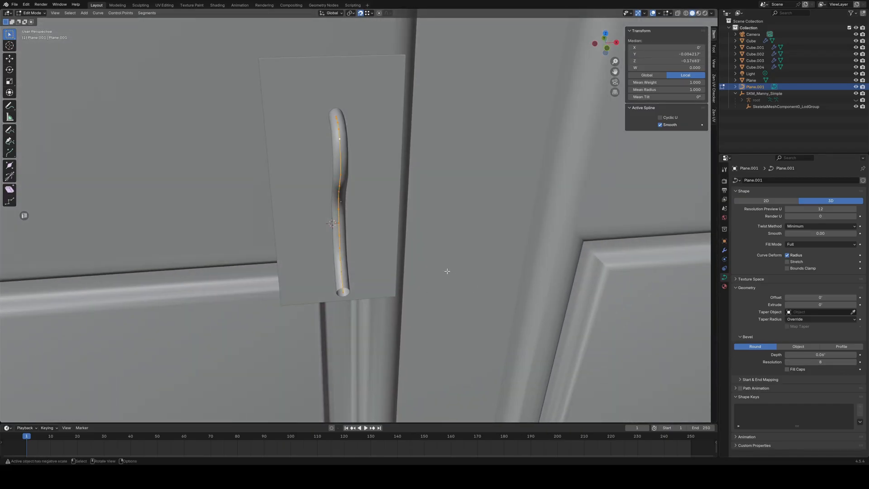
pyautogui.moveTo(450, 273); pyautogui.dragTo(434, 249, button='middle')
pyautogui.rightClick(434, 249)
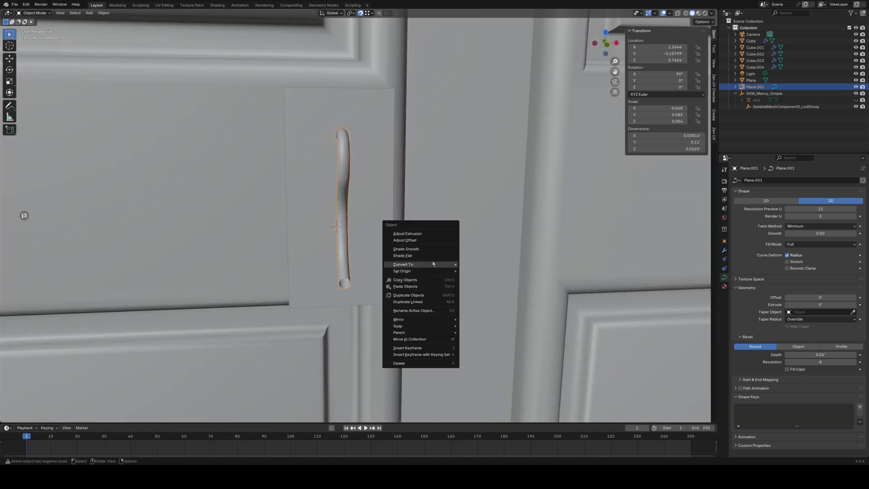
pyautogui.click(471, 267)
# - Open the handle mesh for editing, select the open edge loop at its lower end and fill it with a face
pyautogui.press('Tab')
pyautogui.moveTo(376, 271); pyautogui.dragTo(366, 226, button='middle')
pyautogui.scroll(6, 352, 281)
pyautogui.press('2')
pyautogui.moveTo(350, 309); pyautogui.dragTo(424, 324, button='middle')
pyautogui.keyDown('alt'); pyautogui.click(424, 326); pyautogui.keyUp('alt')
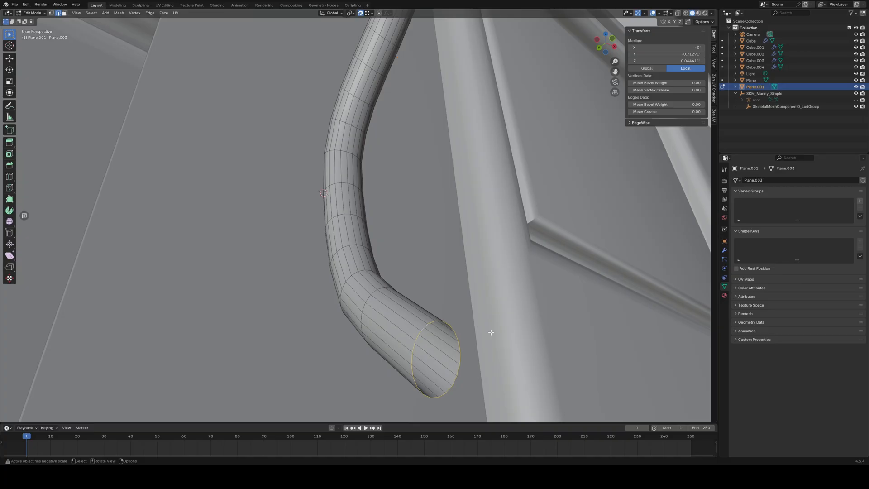
pyautogui.scroll(-1, 491, 332)
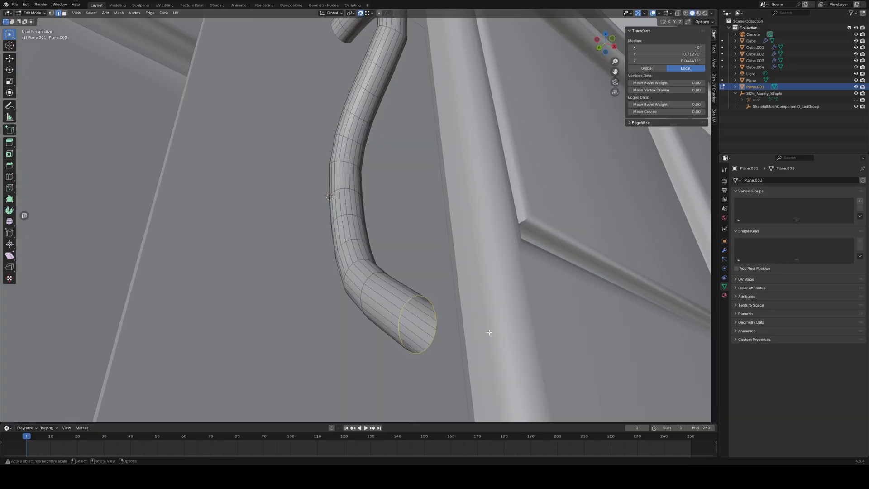
pyautogui.press('f')
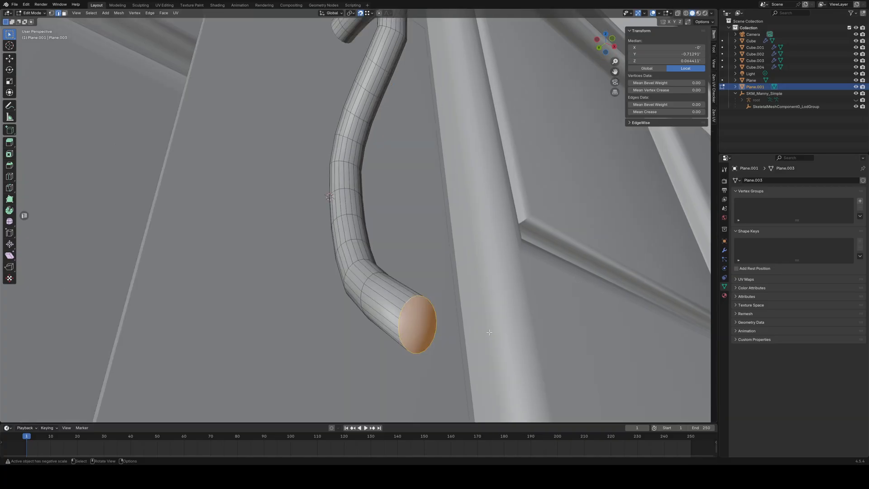
# - Bevel the lower end cap's rim with 5 segments into a rounded tip, and leave mesh editing
pyautogui.hotkey('ctrl', 'b')
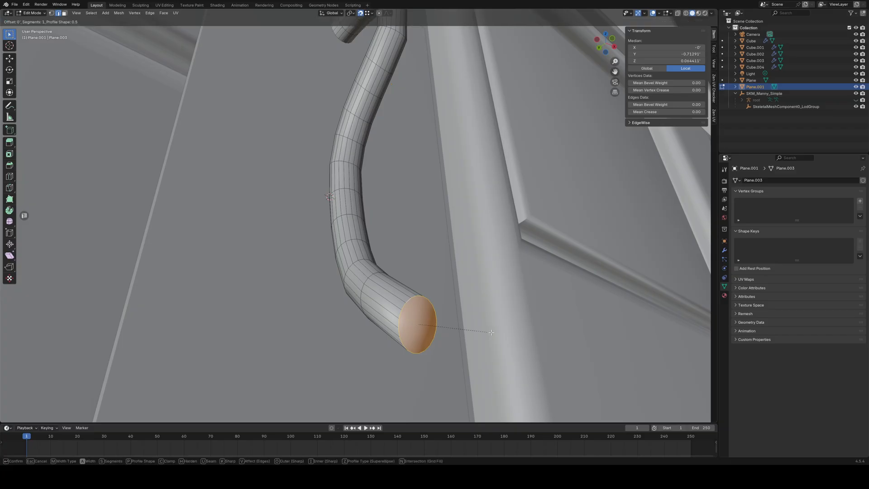
pyautogui.scroll(3, 509, 331)
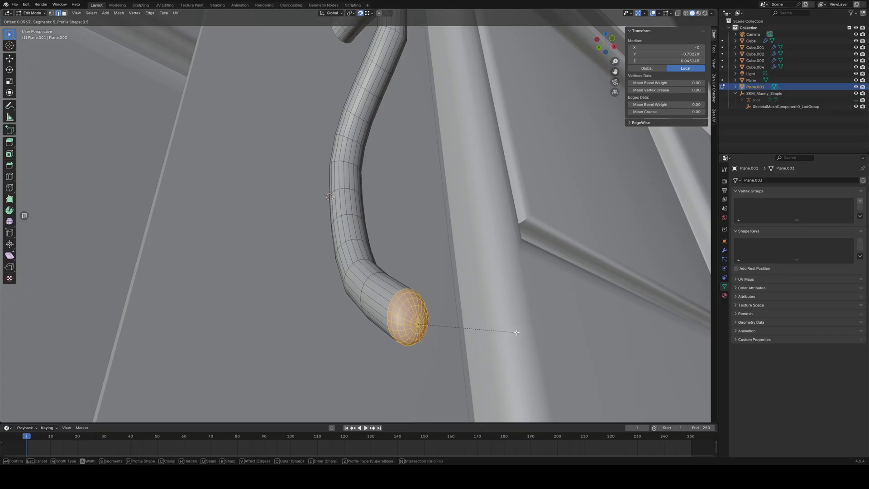
pyautogui.scroll(-1, 520, 333)
pyautogui.scroll(-3, 522, 333)
pyautogui.scroll(3, 521, 333)
pyautogui.click(522, 333)
pyautogui.moveTo(521, 334); pyautogui.dragTo(438, 313, button='middle')
pyautogui.press('Tab')
pyautogui.scroll(5, 423, 244)
# - Open the handle mesh for editing and select five edge loops around the bend near its upper end
pyautogui.press('Tab')
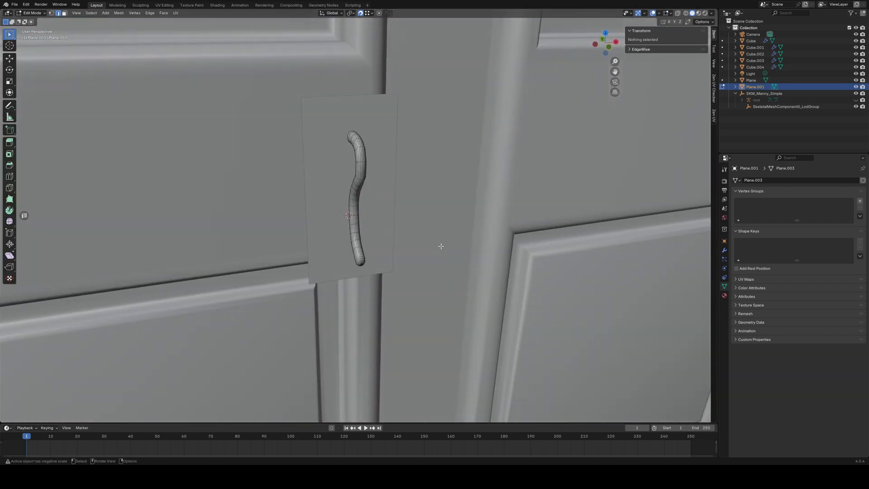
pyautogui.moveTo(386, 205)
pyautogui.mouseDown(button='middle')
pyautogui.moveTo(431, 189)
pyautogui.moveTo(403, 167)
pyautogui.moveTo(411, 180)
pyautogui.moveTo(387, 181)
pyautogui.mouseUp(button='middle')
pyautogui.scroll(7, 387, 186)
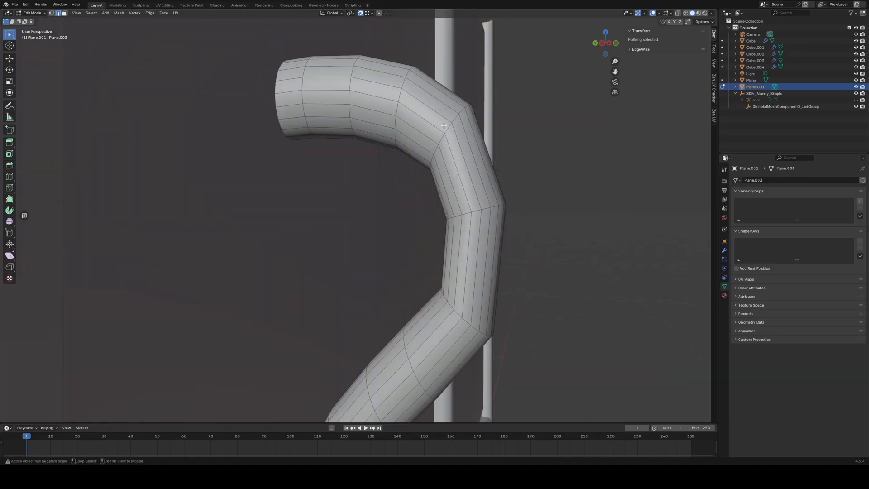
pyautogui.keyDown('alt'); pyautogui.click(446, 130); pyautogui.keyUp('alt')
pyautogui.keyDown('alt'); pyautogui.click(397, 115); pyautogui.keyUp('alt')
pyautogui.keyDown('alt'); pyautogui.click(478, 211); pyautogui.keyUp('alt')
pyautogui.keyDown('alt'); pyautogui.click(453, 307); pyautogui.keyUp('alt')
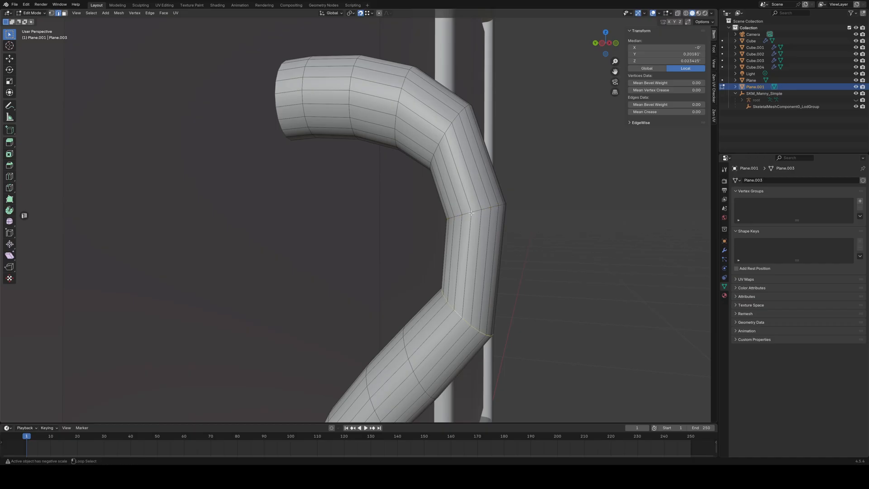
pyautogui.keyDown('alt'); pyautogui.keyDown('shift'); pyautogui.click(395, 110); pyautogui.keyUp('shift'); pyautogui.keyUp('alt')
# - Bevel the selected loops with an offset of about 0.024' to smooth the upper bend, and leave mesh editing
pyautogui.moveTo(555, 320); pyautogui.dragTo(487, 332, button='middle')
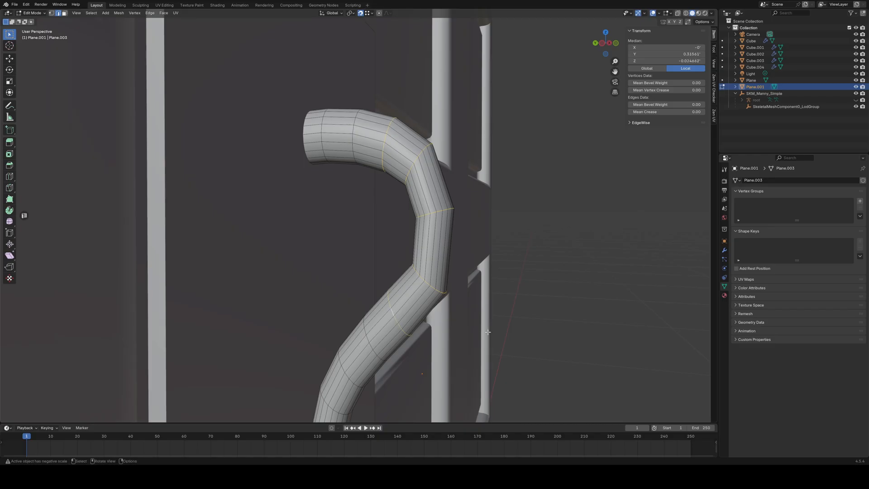
pyautogui.hotkey('ctrl', 'b')
pyautogui.scroll(-2, 496, 339)
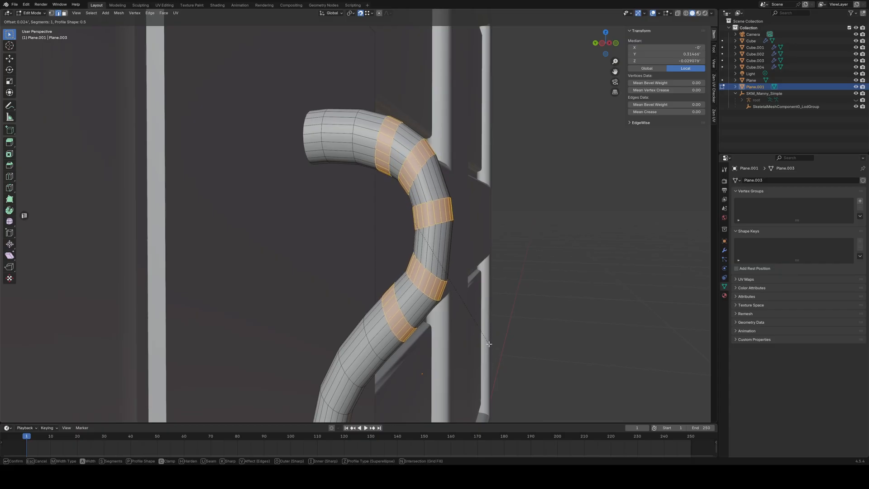
pyautogui.scroll(1, 489, 344)
pyautogui.click(489, 344)
pyautogui.click(589, 338)
pyautogui.press('Tab')
# - Inspect the handle from both sides and reopen its mesh for editing near the rounded lower tip
pyautogui.moveTo(589, 339); pyautogui.dragTo(479, 325, button='middle')
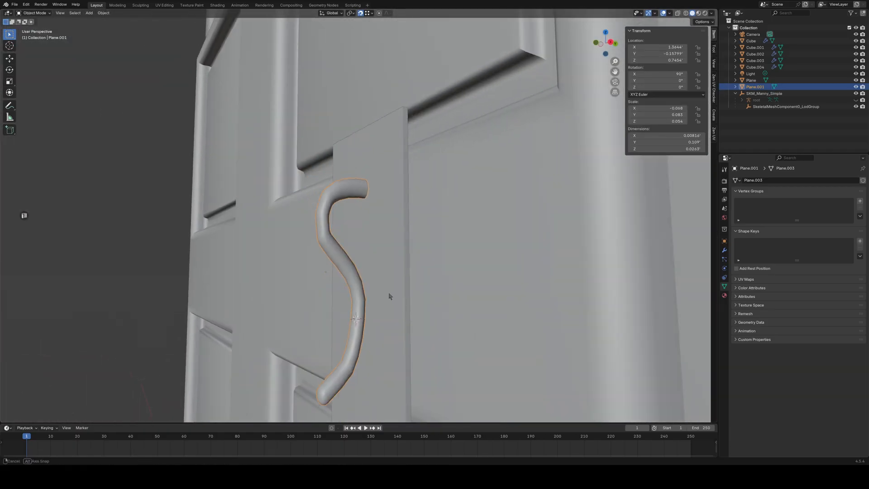
pyautogui.scroll(-2, 388, 294)
pyautogui.moveTo(382, 330); pyautogui.dragTo(445, 337, button='middle')
pyautogui.scroll(4, 490, 331)
pyautogui.press('Tab')
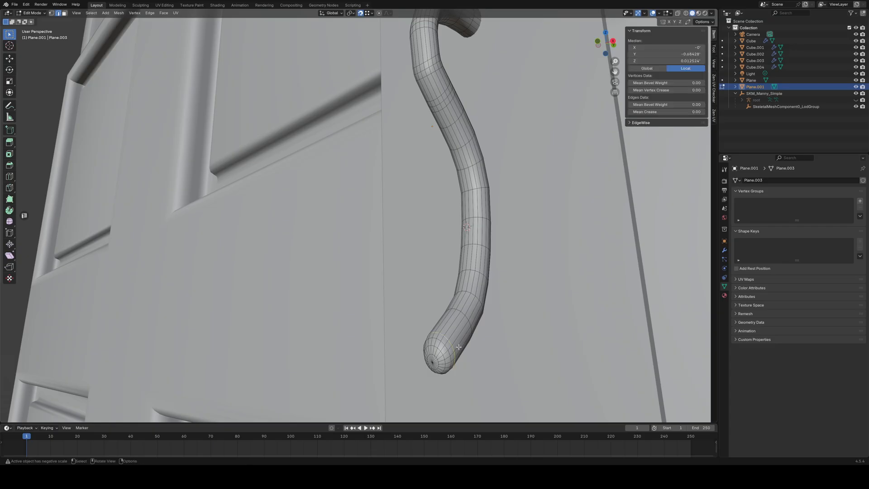
# - Try to shrink the edge loop at the rounded tip's base, and select the small loop around the tip's centre
pyautogui.press('s')
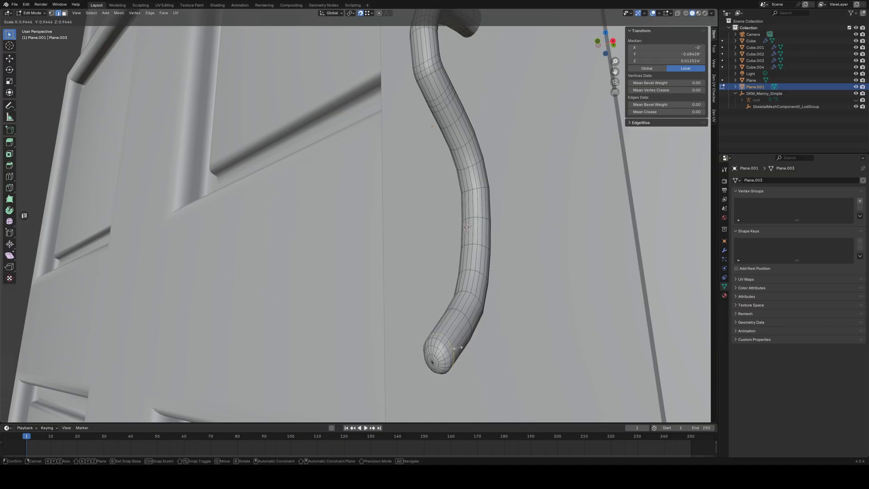
pyautogui.click(455, 348)
pyautogui.press('KP_1')
pyautogui.moveTo(397, 358); pyautogui.dragTo(439, 284, button='middle')
pyautogui.scroll(3, 382, 334)
pyautogui.keyDown('alt'); pyautogui.click(383, 331); pyautogui.keyUp('alt')
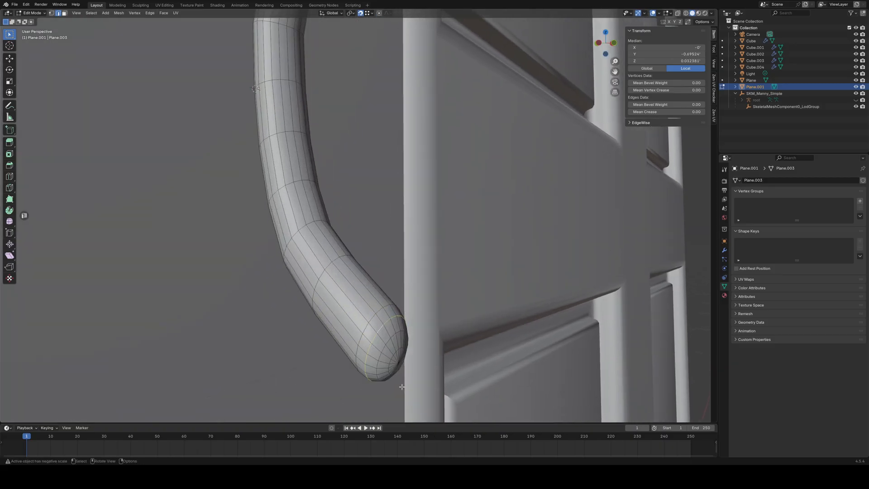
pyautogui.click(384, 348)
pyautogui.keyDown('alt'); pyautogui.click(392, 357); pyautogui.keyUp('alt')
pyautogui.press('KP_1')
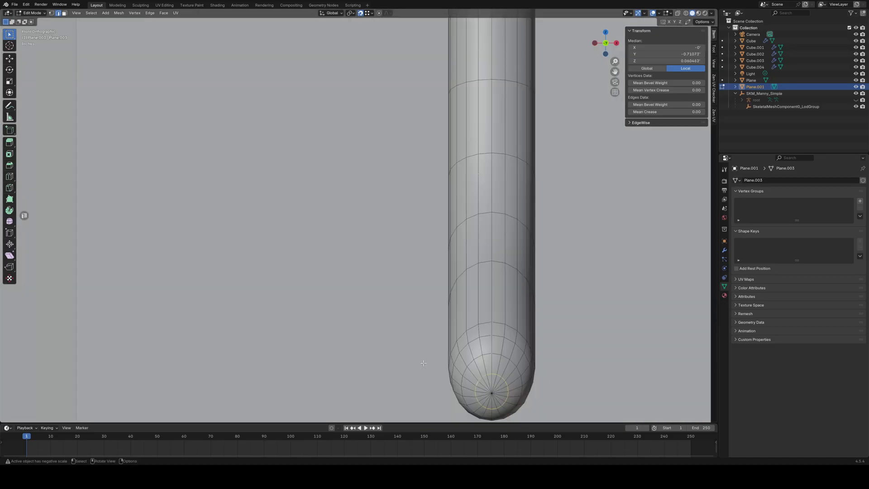
pyautogui.press('KP_3')
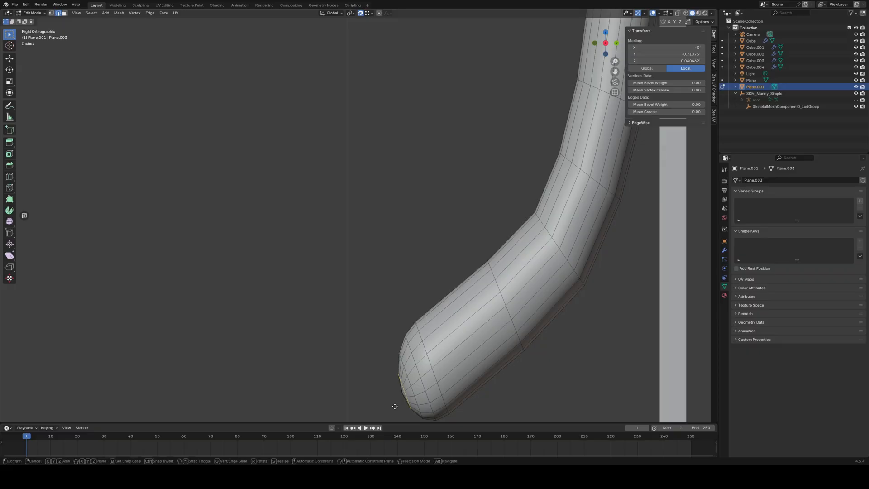
# - Select the faces at the centre of the rounded tip and move them outward by about 0.0014' in side view
pyautogui.moveTo(398, 404); pyautogui.dragTo(473, 343, button='middle')
pyautogui.press('3')
pyautogui.moveTo(511, 315); pyautogui.dragTo(520, 328)
pyautogui.moveTo(523, 330); pyautogui.dragTo(486, 358, button='middle')
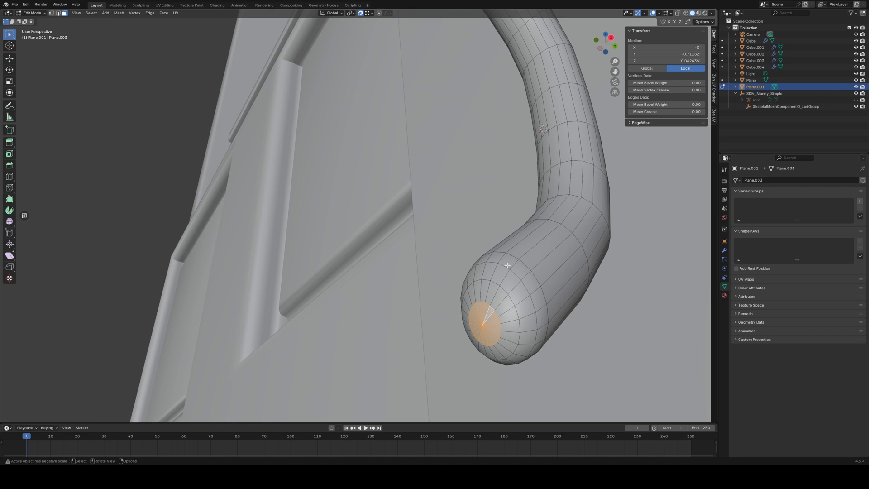
pyautogui.click(379, 13)
pyautogui.press('KP_3')
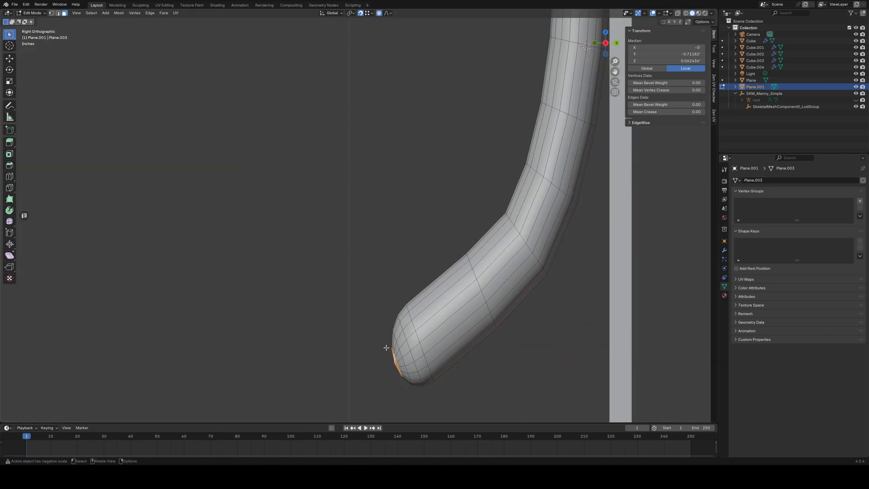
pyautogui.click(379, 13)
pyautogui.press('g')
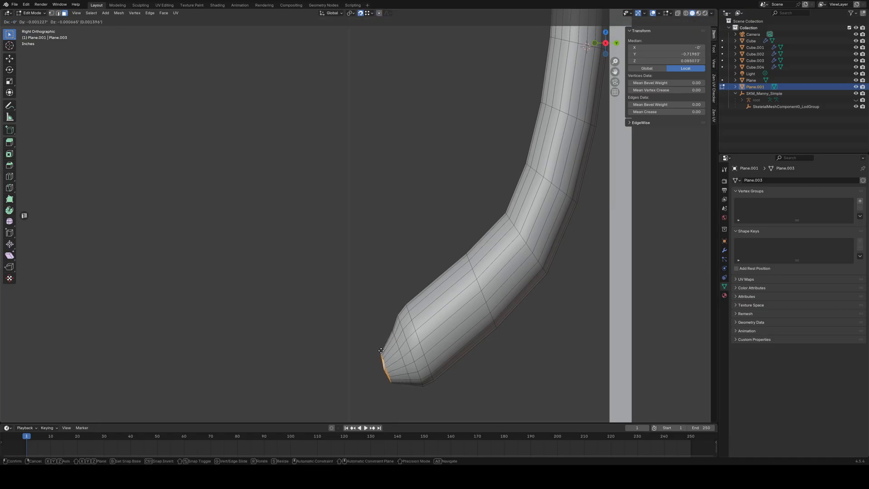
pyautogui.click(381, 351)
# - Select the edge loop midway along the tip and move it about -0.0005' in Y and -0.0002' in Z
pyautogui.keyDown('alt'); pyautogui.click(400, 353); pyautogui.keyUp('alt')
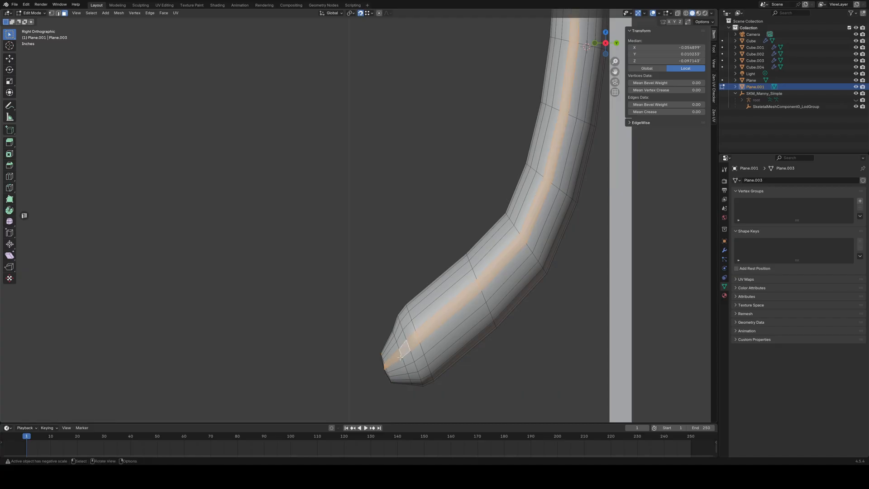
pyautogui.press('2')
pyautogui.keyDown('alt'); pyautogui.click(400, 354); pyautogui.keyUp('alt')
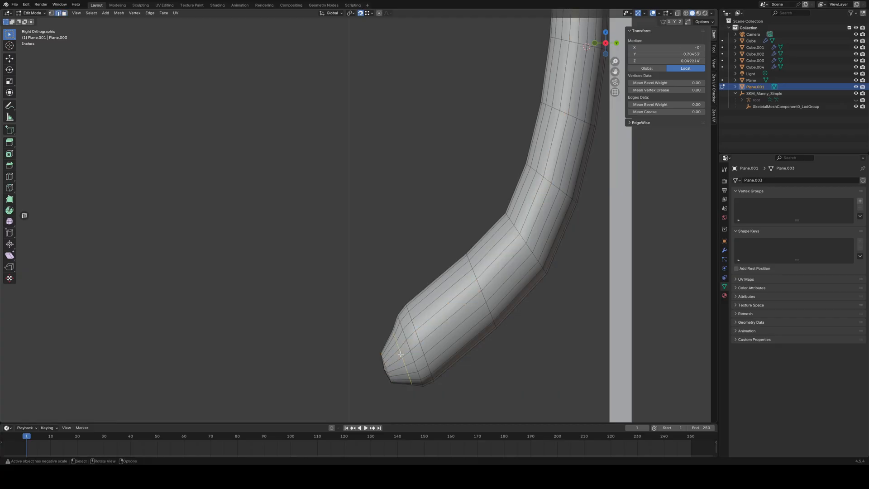
pyautogui.press('g')
pyautogui.click(395, 356)
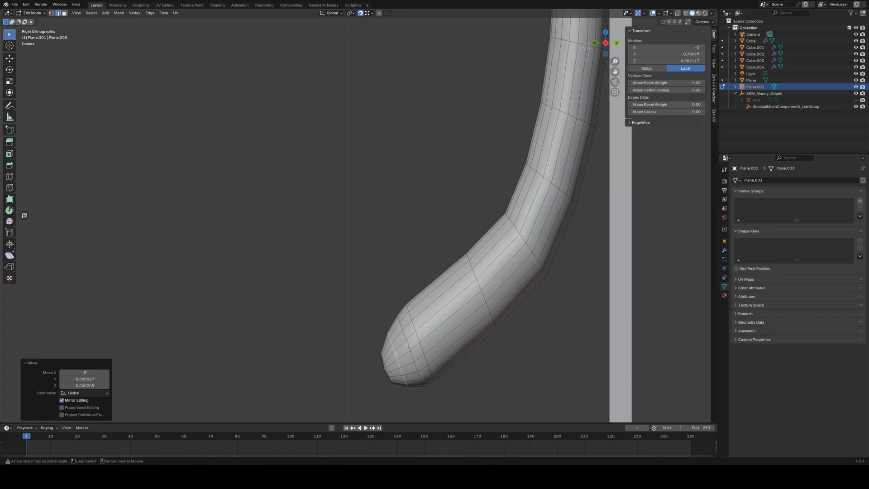
# - Try to even out the tip's profile by moving the next edge loop slightly and enlarging the loop at its base
pyautogui.keyDown('alt'); pyautogui.click(409, 345); pyautogui.keyUp('alt')
pyautogui.press('g')
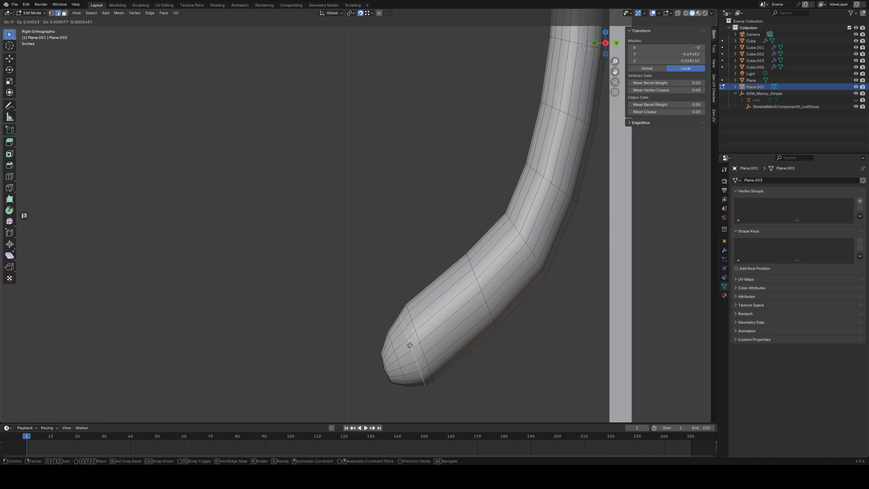
pyautogui.click(409, 345)
pyautogui.press('space')
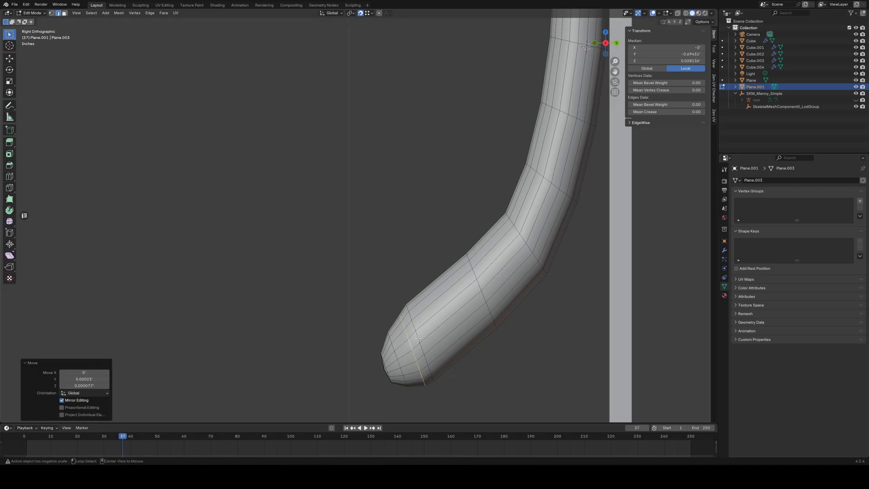
pyautogui.keyDown('alt'); pyautogui.click(417, 338); pyautogui.keyUp('alt')
pyautogui.press('g')
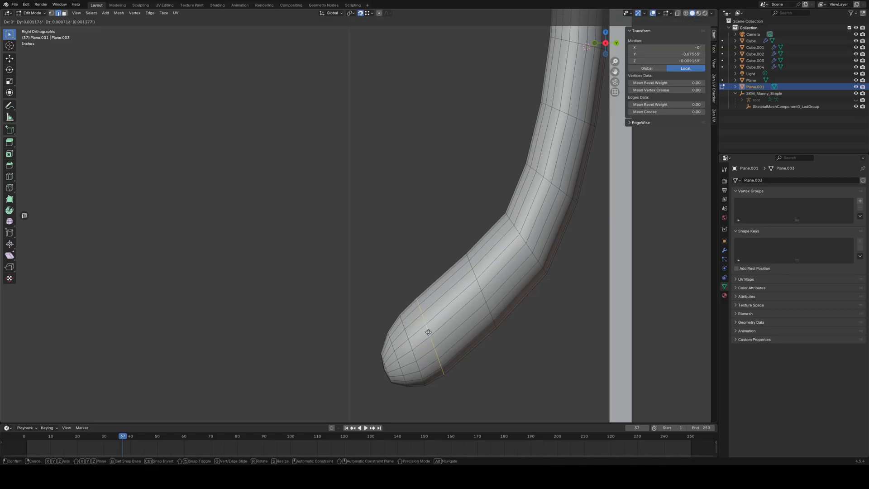
pyautogui.press('s')
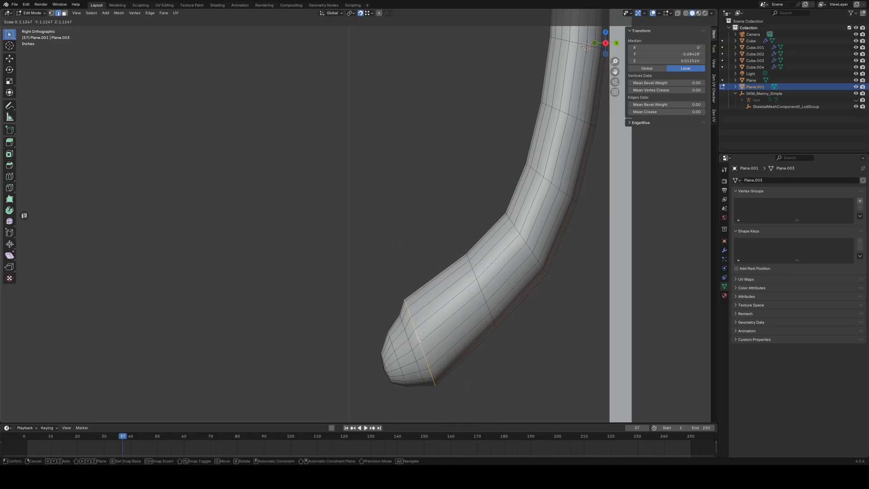
pyautogui.click(420, 338)
# - Undo the last edge loop moves and scaling on the rounded tip
pyautogui.hotkey('ctrl', 'z')
pyautogui.hotkey('ctrl', 'z')
pyautogui.hotkey('ctrl', 'z')
pyautogui.hotkey('ctrl', 'z')
pyautogui.hotkey('ctrl', 'z')
pyautogui.hotkey('ctrl', 'z')
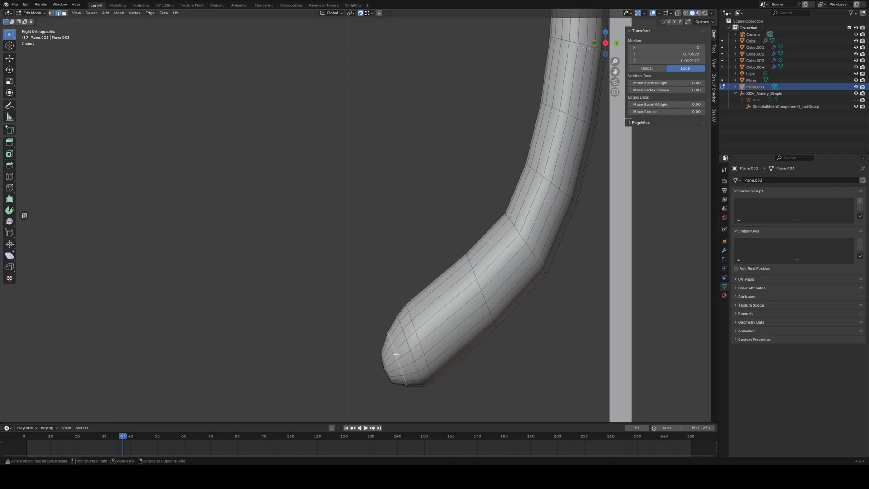
# - Select the face rings that form the rounded tip and delete them, leaving the handle's lower end open
pyautogui.moveTo(372, 360); pyautogui.dragTo(447, 319, button='middle')
pyautogui.click(388, 328)
pyautogui.scroll(-3, 388, 327)
pyautogui.moveTo(388, 328); pyautogui.dragTo(456, 349, button='middle')
pyautogui.moveTo(416, 319); pyautogui.dragTo(399, 325, button='middle')
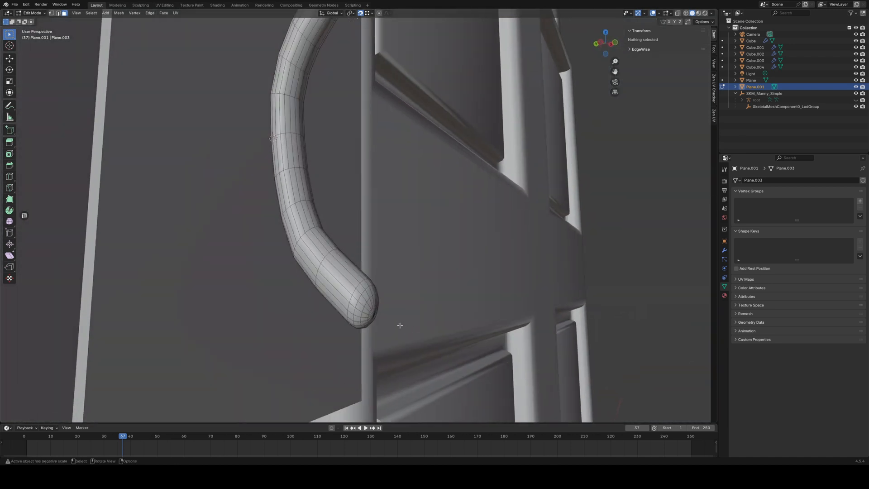
pyautogui.click(360, 295)
pyautogui.keyDown('alt'); pyautogui.click(362, 296); pyautogui.keyUp('alt')
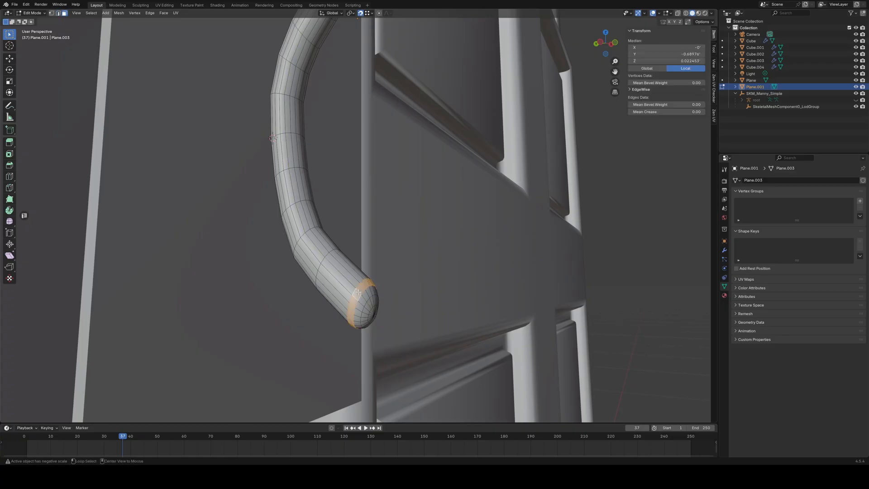
pyautogui.keyDown('alt'); pyautogui.click(369, 305); pyautogui.keyUp('alt')
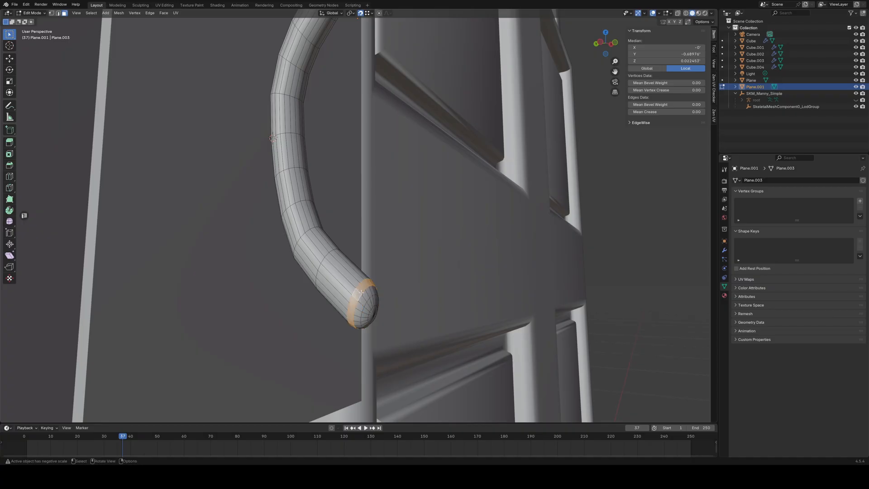
pyautogui.press('ctrl+KP_Add')
pyautogui.press('ctrl+KP_Subtract')
pyautogui.scroll(3, 379, 296)
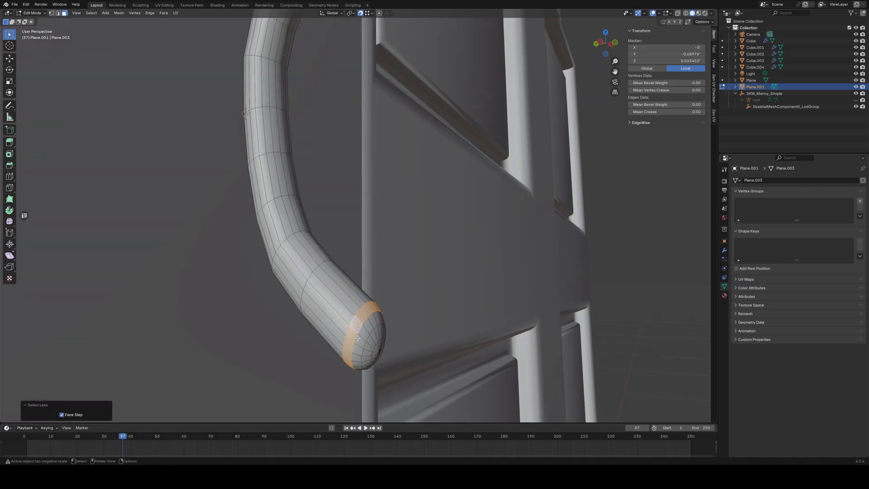
pyautogui.keyDown('alt'); pyautogui.click(374, 348); pyautogui.keyUp('alt')
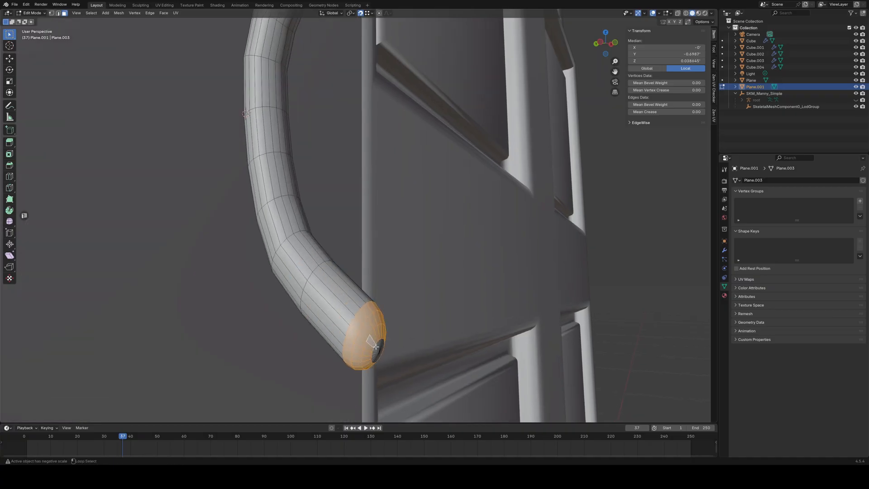
pyautogui.press('x')
pyautogui.click(446, 417)
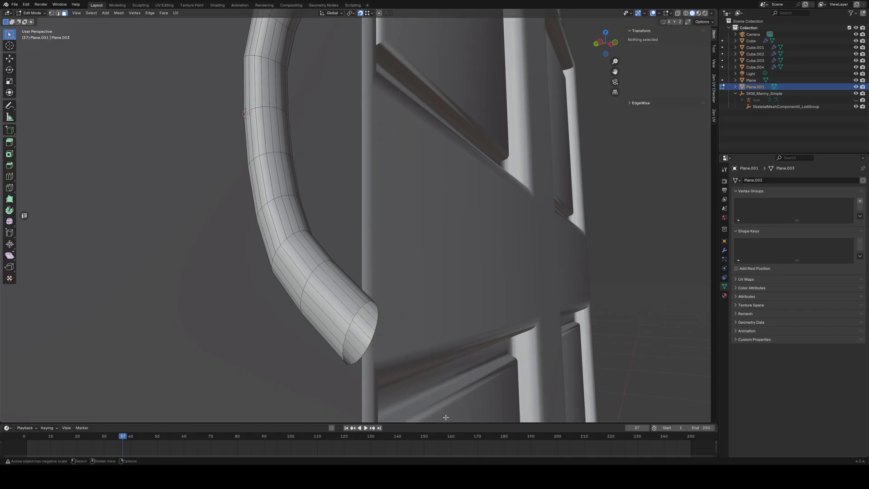
# - Select the open edge loop at the handle's lower end and try to move it
pyautogui.keyDown('alt'); pyautogui.click(357, 312); pyautogui.keyUp('alt')
pyautogui.moveTo(357, 312); pyautogui.dragTo(378, 221, button='middle')
pyautogui.moveTo(394, 293); pyautogui.dragTo(352, 254, button='middle')
pyautogui.scroll(3, 352, 254)
pyautogui.scroll(1, 352, 254)
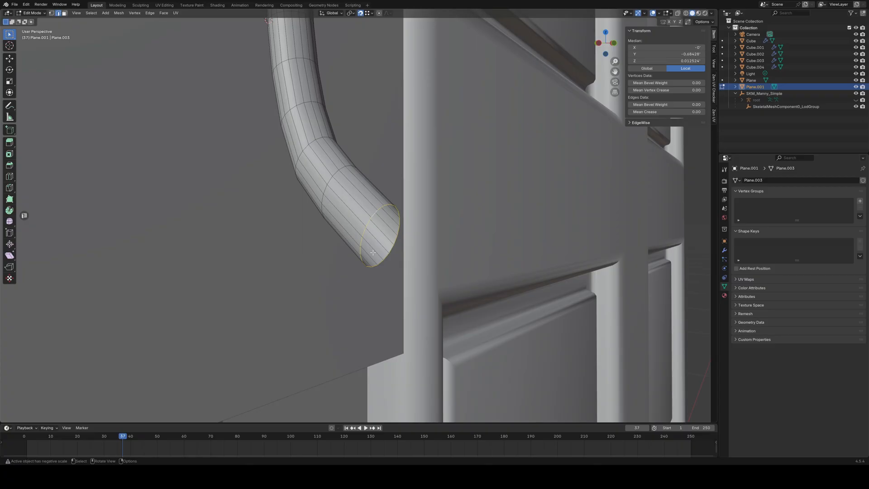
pyautogui.press('g')
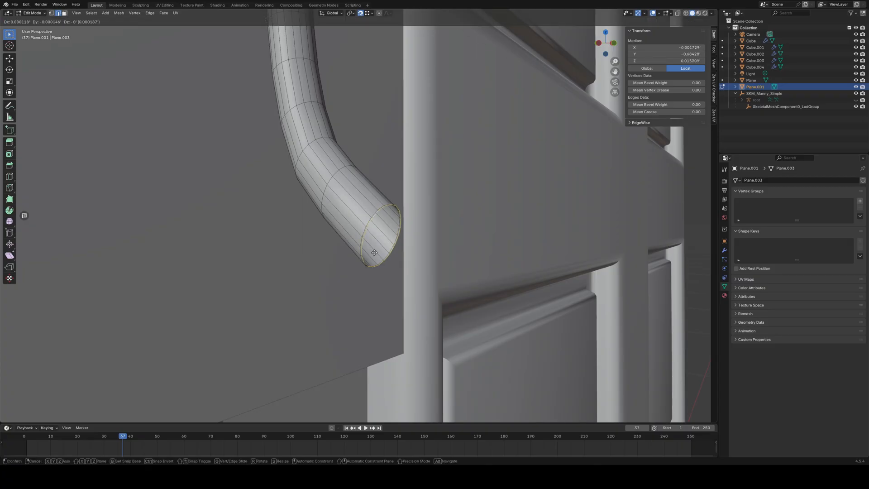
pyautogui.click(374, 252)
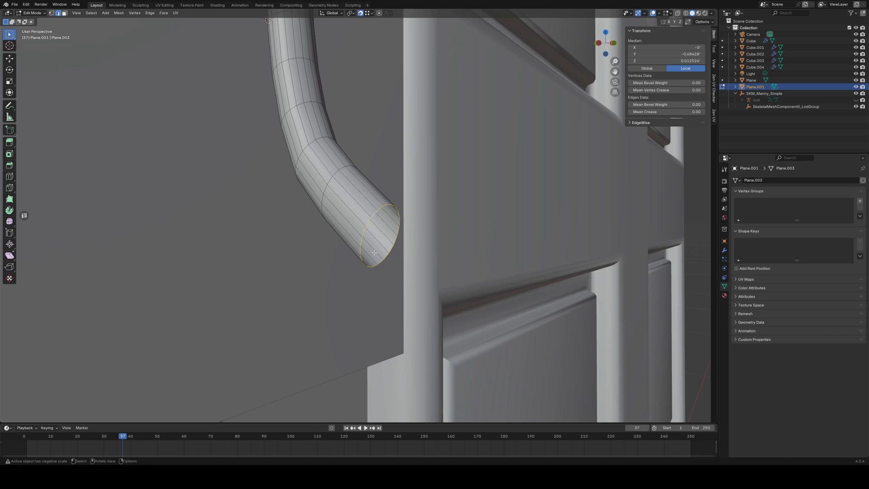
# - Select the whole handle mesh and merge its vertices by distance, using 0.000328'
pyautogui.press('a')
pyautogui.press('m')
pyautogui.click(374, 253)
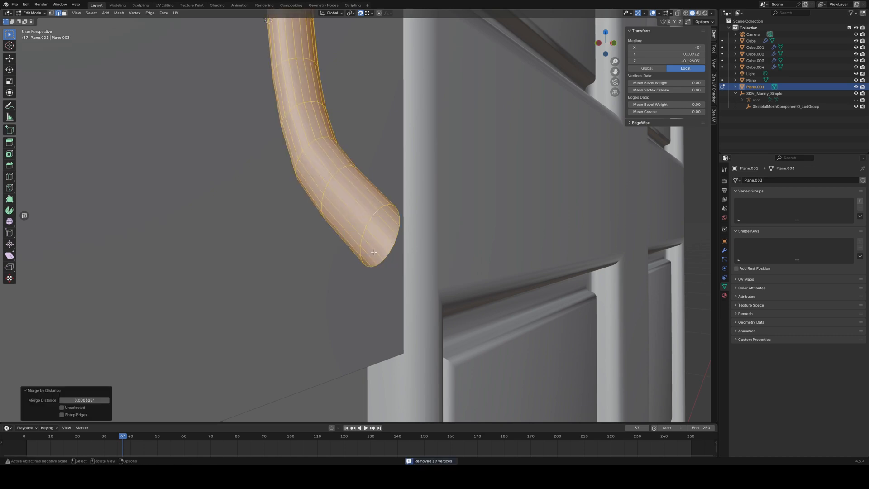
pyautogui.press('KP_3')
pyautogui.press('e')
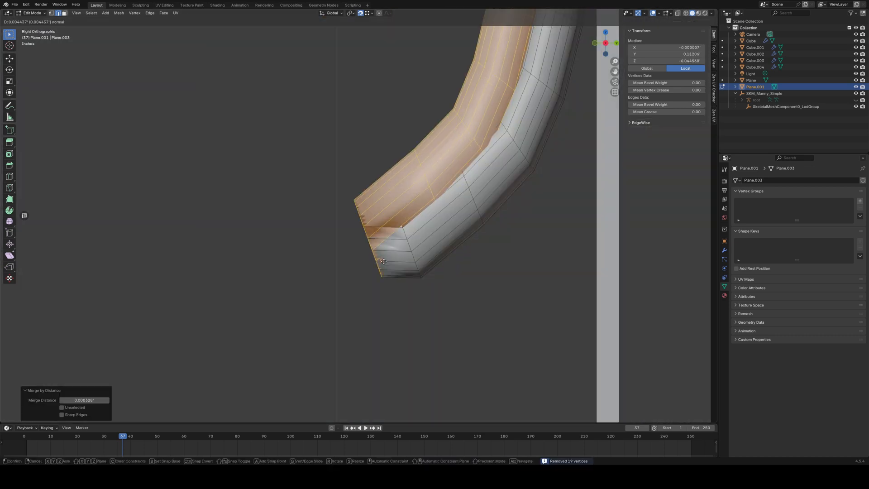
pyautogui.press('Escape')
# - Select the open edge loop at the handle's lower end and view it from the right side
pyautogui.moveTo(388, 308); pyautogui.dragTo(452, 218, button='middle')
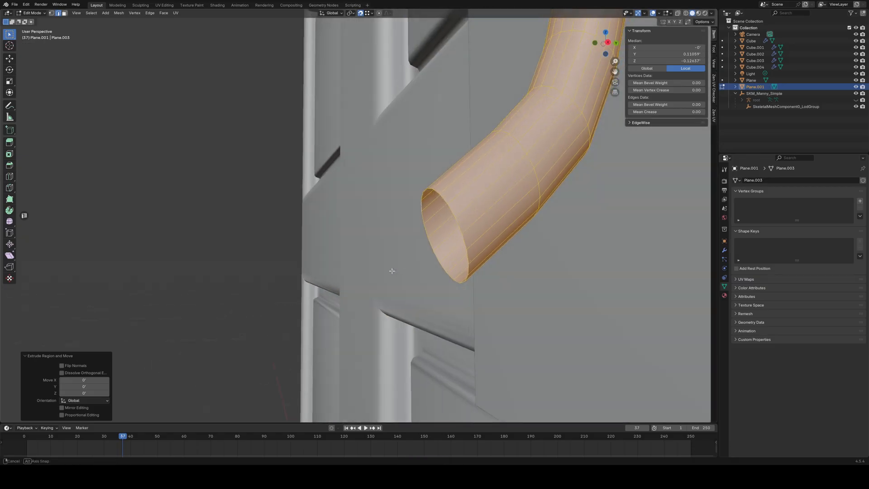
pyautogui.keyDown('alt'); pyautogui.click(457, 223); pyautogui.keyUp('alt')
pyautogui.press('KP_3')
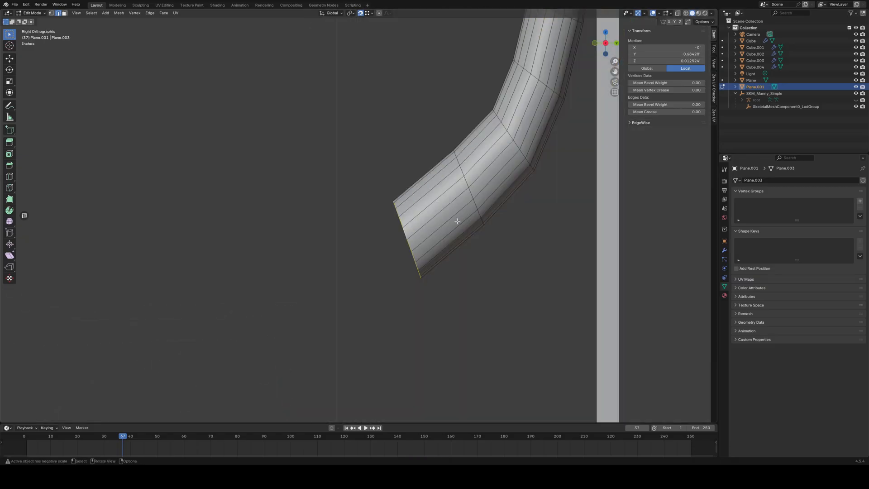
pyautogui.press('e')
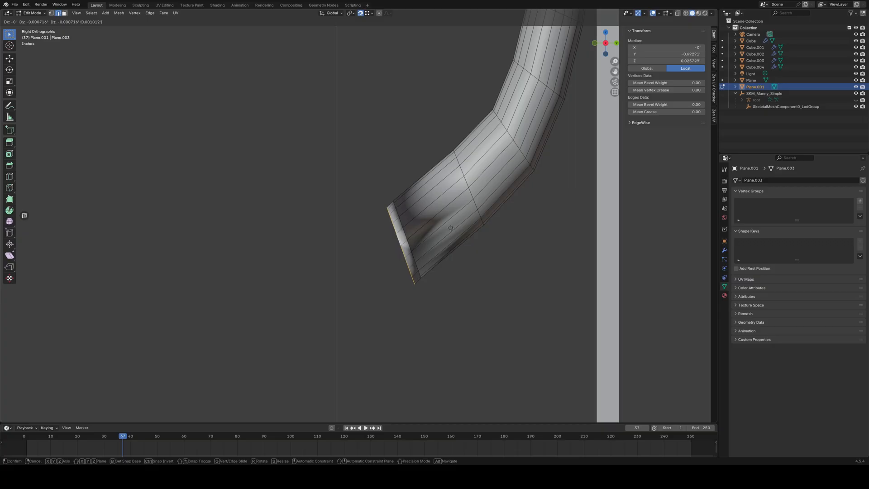
pyautogui.rightClick(437, 271)
pyautogui.moveTo(438, 271); pyautogui.dragTo(462, 269, button='middle')
pyautogui.scroll(-2, 462, 269)
pyautogui.press('i')
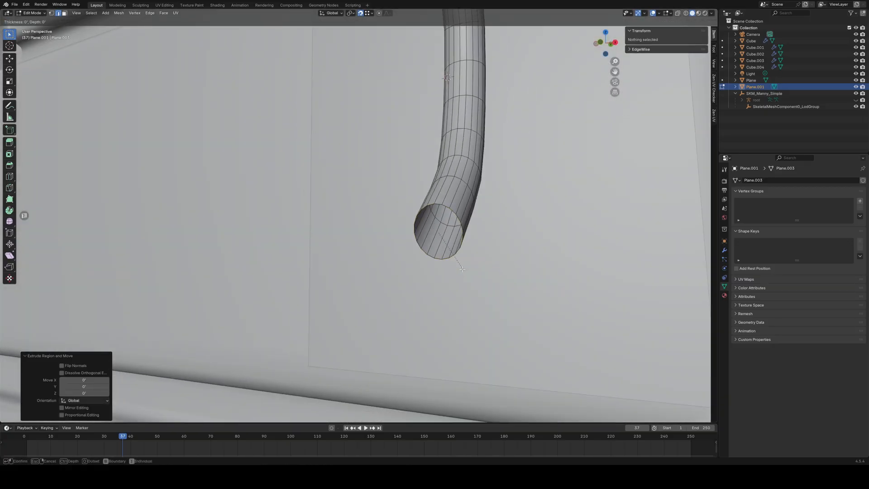
pyautogui.rightClick(466, 273)
pyautogui.moveTo(466, 273); pyautogui.dragTo(508, 241, button='middle')
pyautogui.scroll(3, 464, 290)
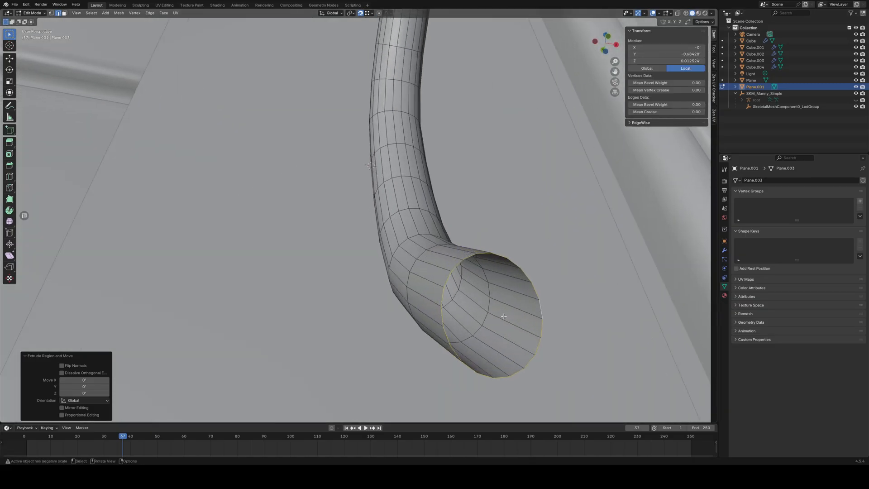
pyautogui.press('i')
pyautogui.rightClick(514, 331)
# - Fill the handle's open lower end with a face and inset it by about 0.0084'
pyautogui.press('f')
pyautogui.press('i')
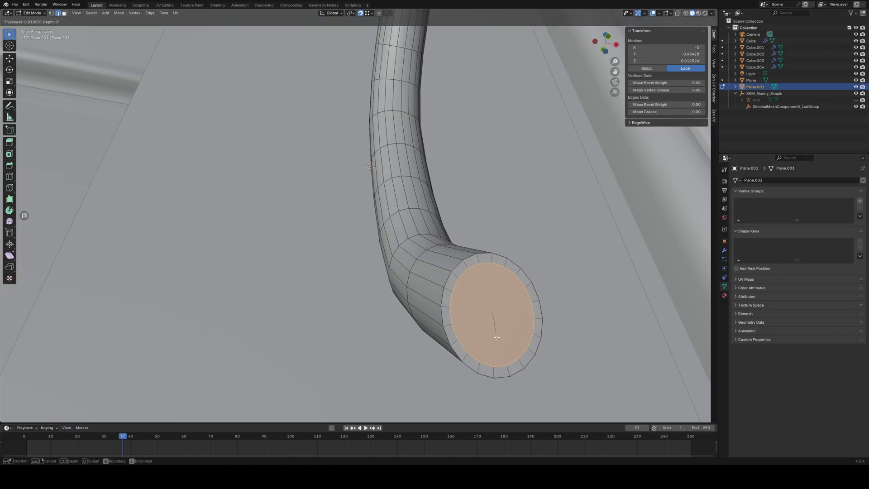
pyautogui.click(496, 338)
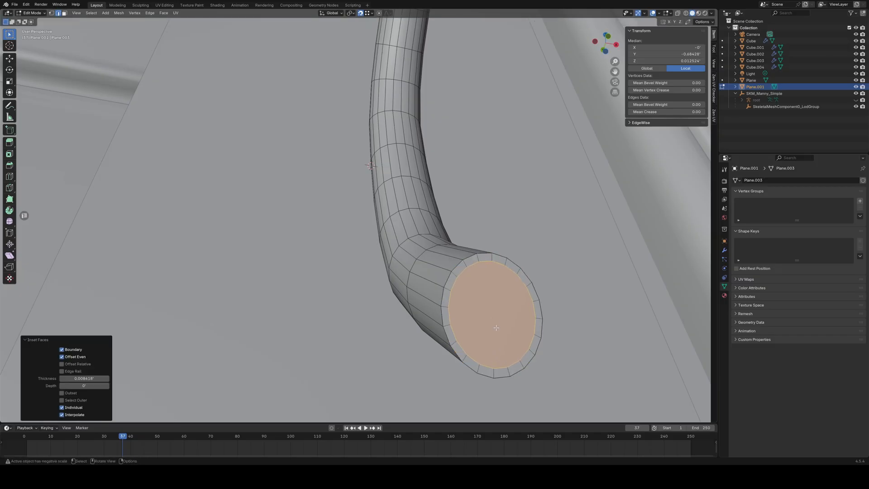
# - Extrude the inset end face outward about 0.0009' along its normal
pyautogui.press('e')
pyautogui.rightClick(496, 327)
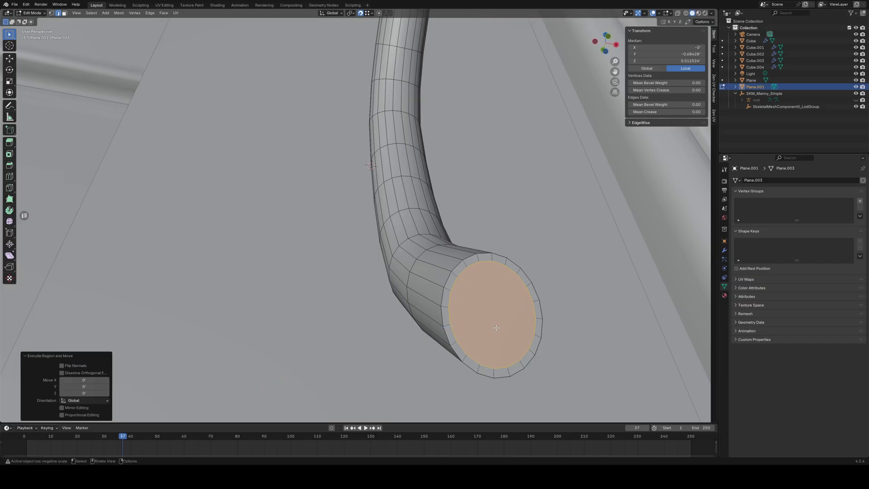
pyautogui.press('KP_3')
pyautogui.press('e')
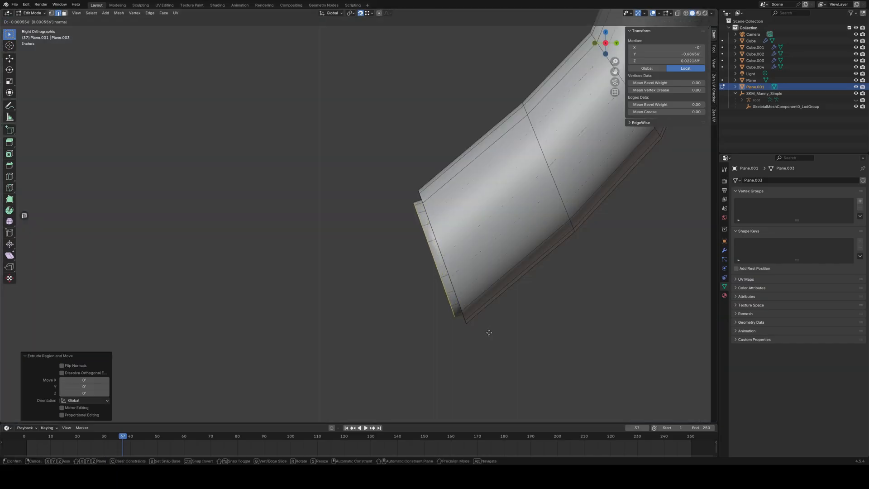
pyautogui.click(486, 341)
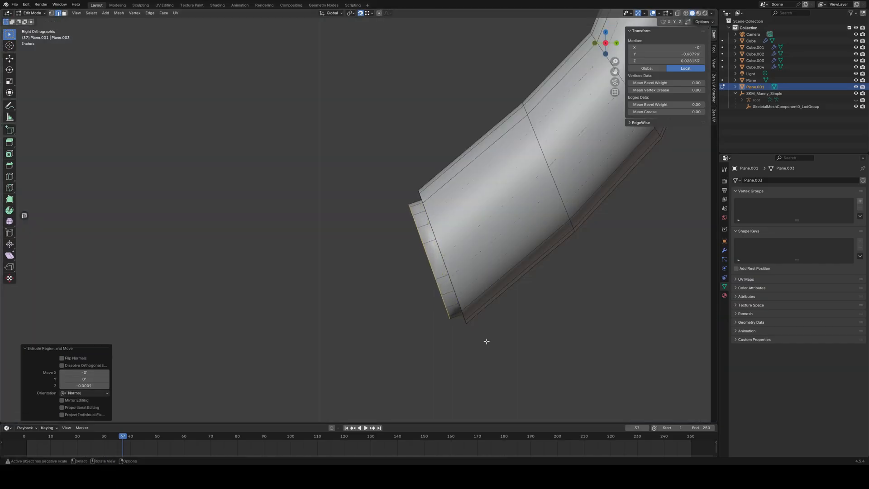
# - Inset the raised end face about 0.0136' and extrude it outward about 0.0007' to form a second tier
pyautogui.moveTo(486, 335); pyautogui.dragTo(495, 329, button='middle')
pyautogui.scroll(-4, 498, 328)
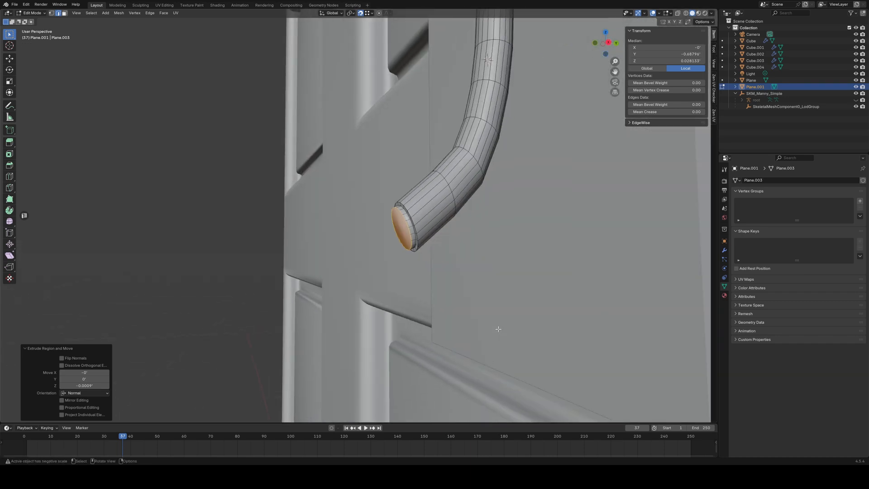
pyautogui.press('i')
pyautogui.click(480, 329)
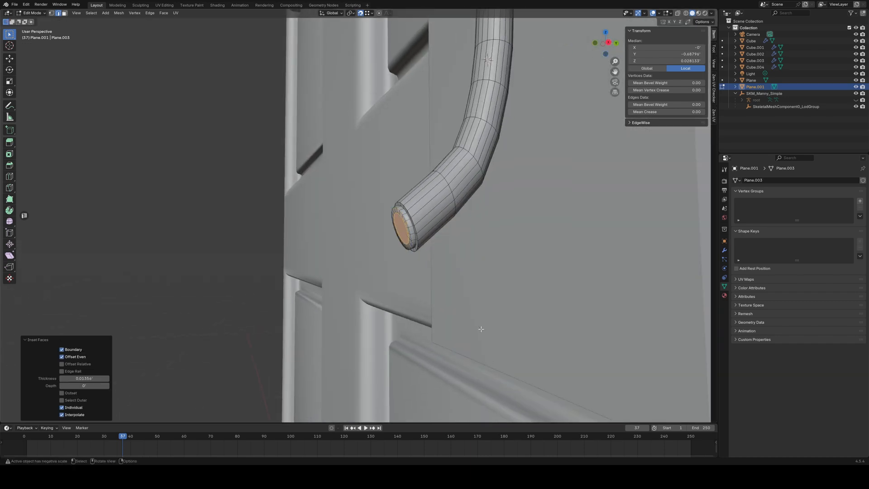
pyautogui.press('e')
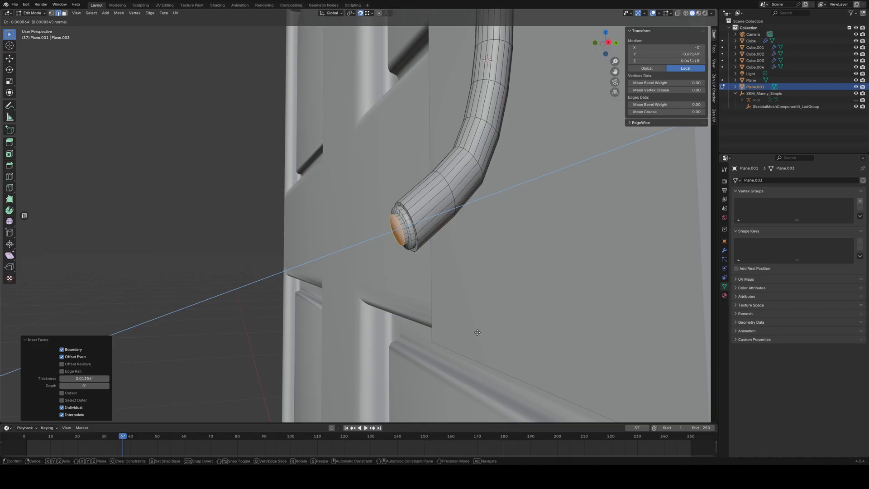
pyautogui.click(477, 332)
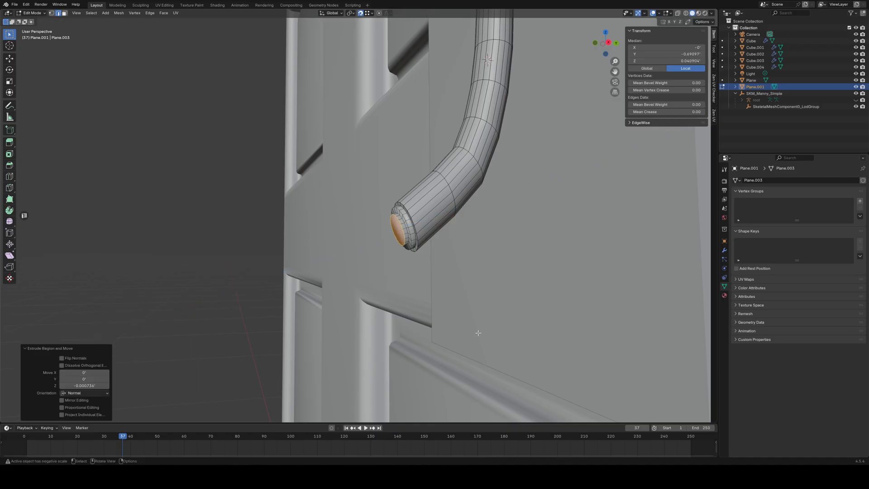
# - Inset the second tier's end face about 0.0103' and extrude it outward about 0.001' as a third tier
pyautogui.press('i')
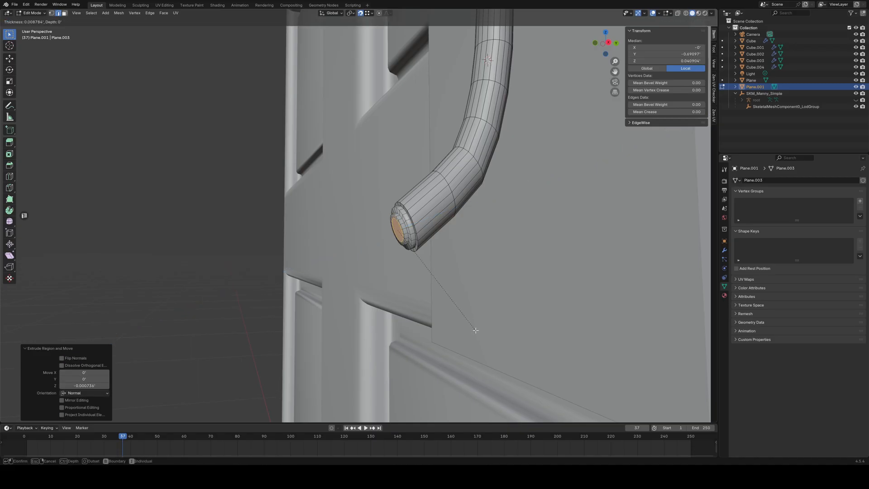
pyautogui.click(475, 330)
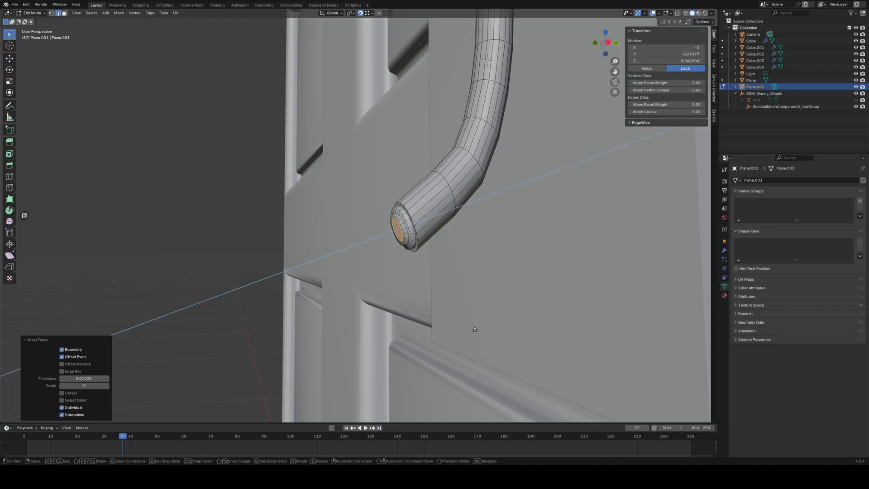
pyautogui.press('e')
pyautogui.click(470, 332)
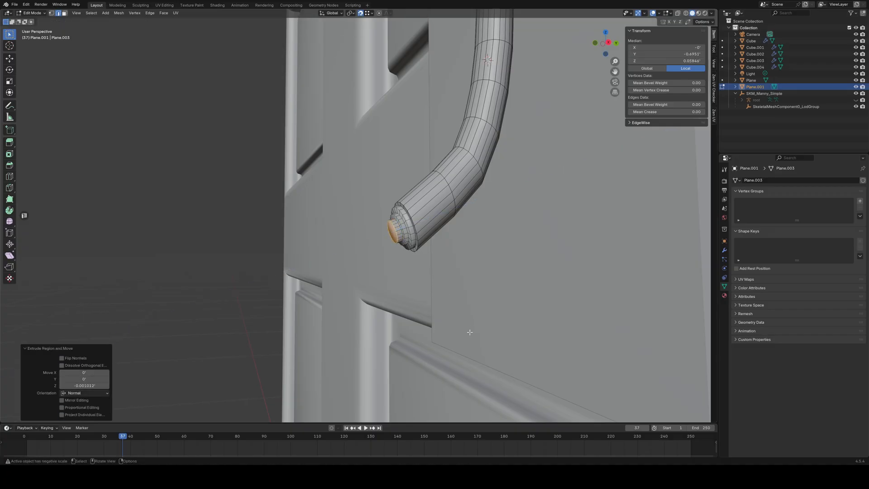
# - Select the edge loops around the stepped tip and try to bevel them
pyautogui.moveTo(406, 294); pyautogui.dragTo(451, 234, button='middle')
pyautogui.scroll(3, 446, 281)
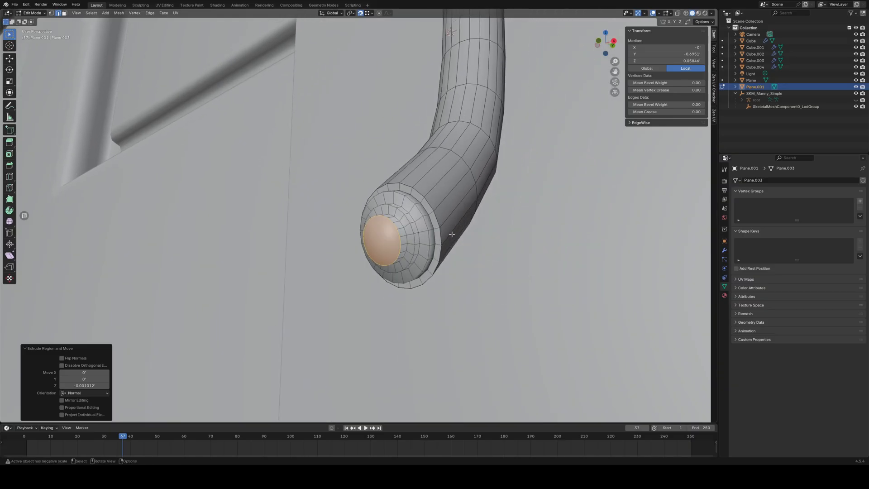
pyautogui.keyDown('alt'); pyautogui.click(425, 224); pyautogui.keyUp('alt')
pyautogui.keyDown('alt'); pyautogui.click(415, 217); pyautogui.keyUp('alt')
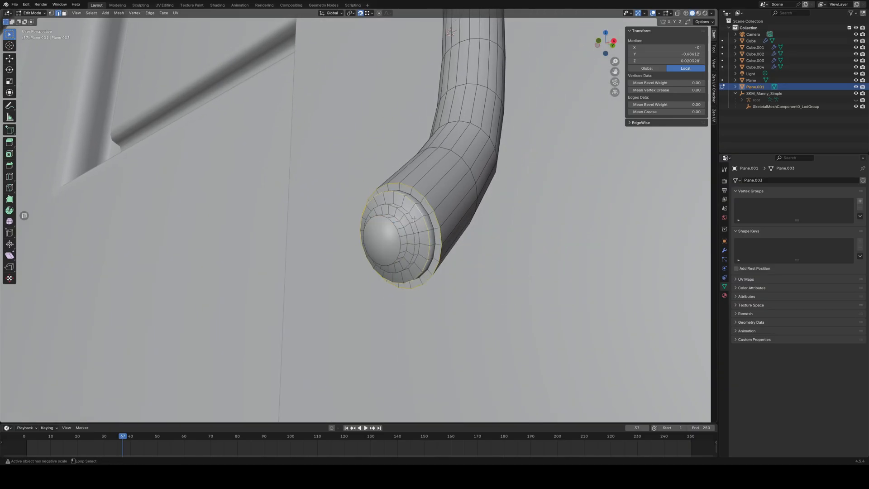
pyautogui.keyDown('alt'); pyautogui.click(402, 224); pyautogui.keyUp('alt')
pyautogui.keyDown('alt'); pyautogui.keyDown('shift'); pyautogui.click(395, 227); pyautogui.keyUp('shift'); pyautogui.keyUp('alt')
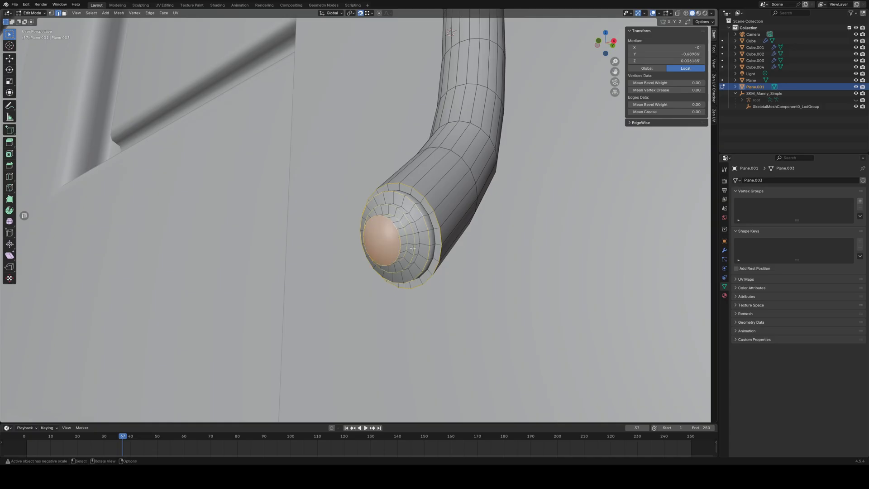
pyautogui.hotkey('ctrl', 'b')
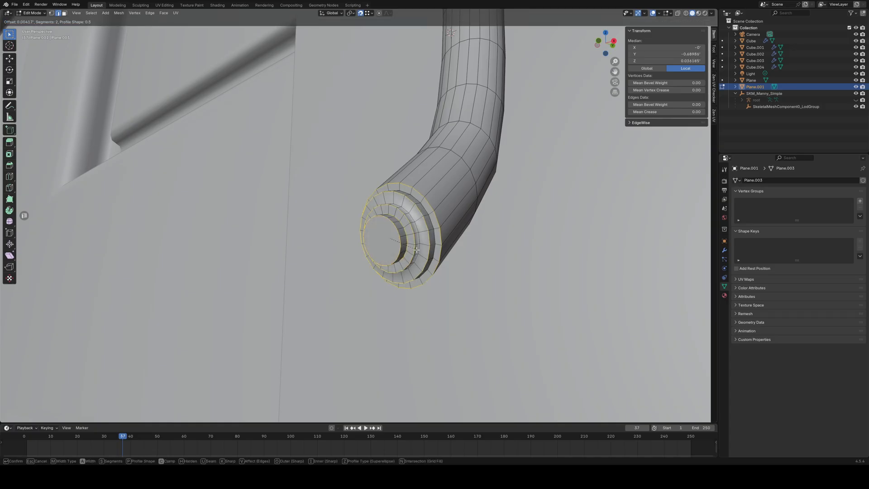
pyautogui.press('c')
pyautogui.click(365, 222)
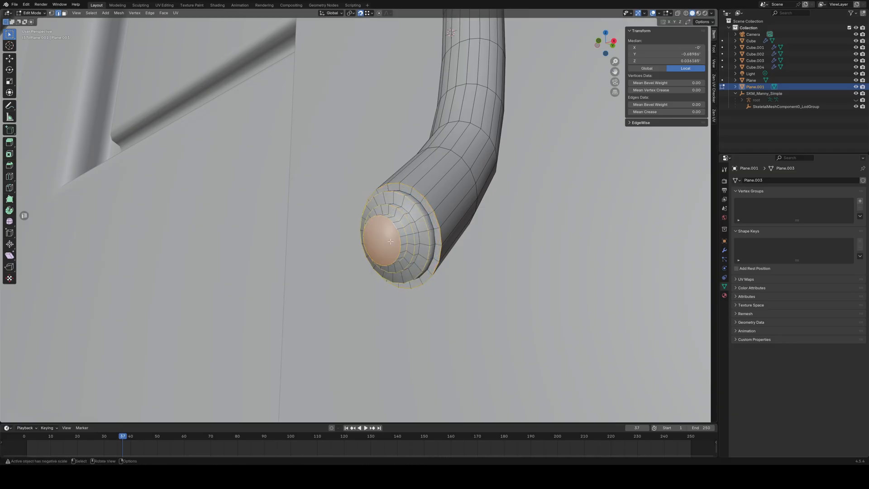
# - Select the whole handle mesh with its stepped tip and merge its vertices by distance, using 0.000328'
pyautogui.press('a')
pyautogui.press('m')
pyautogui.click(391, 241)
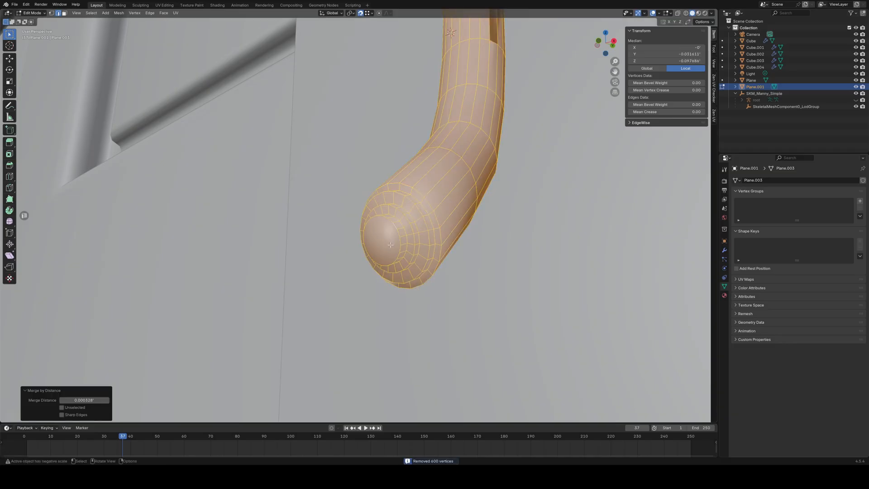
# - Select the concentric edge loops on the handle's stepped tip
pyautogui.keyDown('alt'); pyautogui.click(421, 213); pyautogui.keyUp('alt')
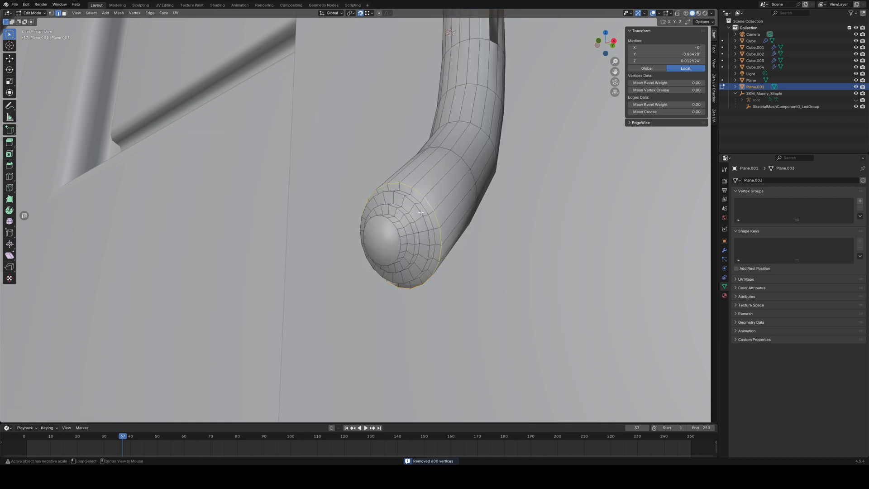
pyautogui.keyDown('alt'); pyautogui.click(422, 209); pyautogui.keyUp('alt')
pyautogui.keyDown('alt'); pyautogui.click(420, 212); pyautogui.keyUp('alt')
pyautogui.keyDown('alt'); pyautogui.keyDown('shift'); pyautogui.click(425, 205); pyautogui.keyUp('shift'); pyautogui.keyUp('alt')
pyautogui.keyDown('alt'); pyautogui.keyDown('shift'); pyautogui.click(422, 210); pyautogui.keyUp('shift'); pyautogui.keyUp('alt')
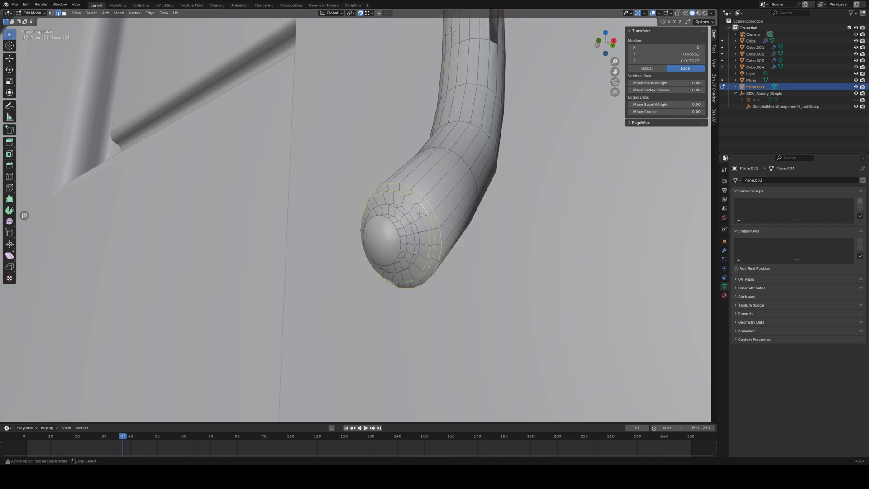
pyautogui.keyDown('alt'); pyautogui.keyDown('shift'); pyautogui.click(400, 225); pyautogui.keyUp('shift'); pyautogui.keyUp('alt')
pyautogui.keyDown('alt'); pyautogui.keyDown('shift'); pyautogui.click(400, 233); pyautogui.keyUp('shift'); pyautogui.keyUp('alt')
# - Bevel the selected tip loops with a single segment
pyautogui.hotkey('ctrl', 'b')
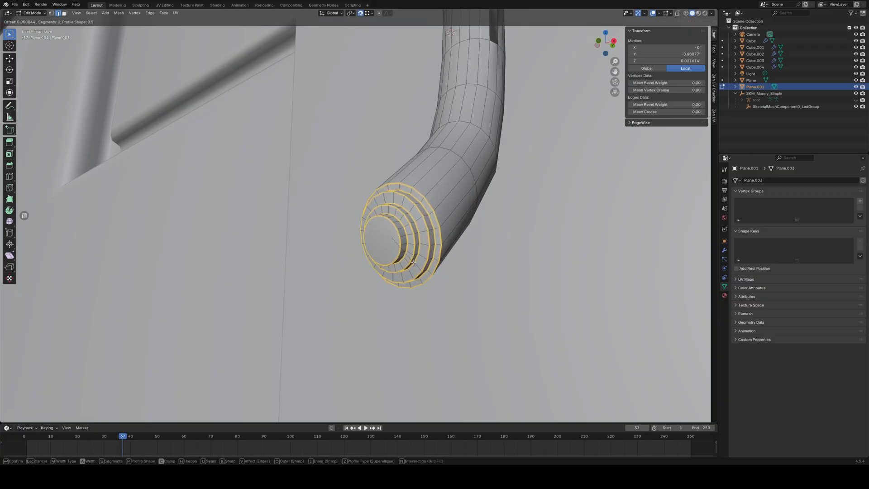
pyautogui.rightClick(415, 263)
pyautogui.moveTo(416, 263); pyautogui.dragTo(435, 231, button='middle')
pyautogui.hotkey('ctrl', 'b')
pyautogui.scroll(-1, 440, 228)
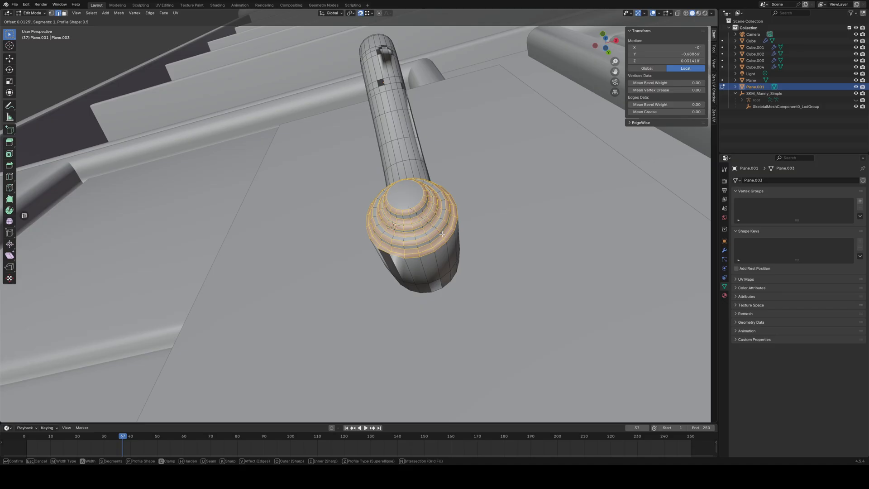
pyautogui.click(433, 248)
# - Select two edges along the gap on the underside of the handle's lower end
pyautogui.moveTo(433, 248); pyautogui.dragTo(408, 302, button='middle')
pyautogui.click(309, 247)
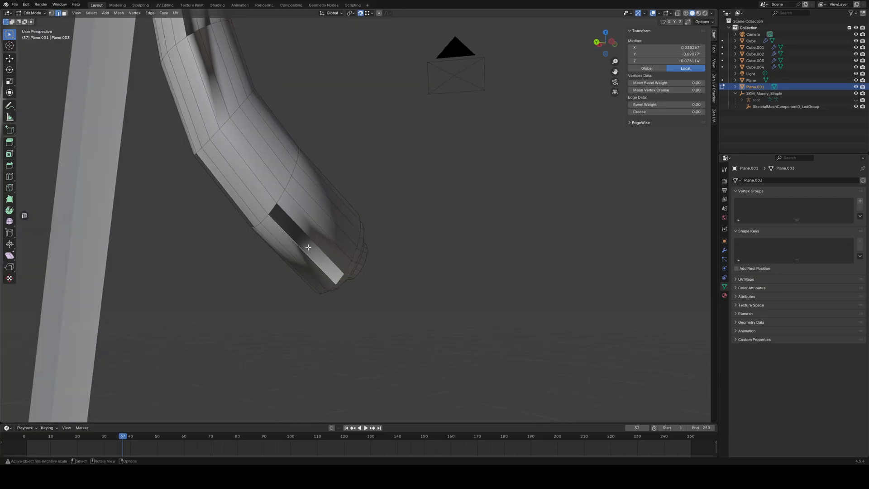
pyautogui.keyDown('shift'); pyautogui.click(310, 240); pyautogui.keyUp('shift')
pyautogui.moveTo(310, 241); pyautogui.dragTo(317, 152, button='middle')
pyautogui.scroll(1, 394, 253)
# - Undo the tip's bevel, vertex merge, extrusions, insets and fill, back to the selected open end loop
pyautogui.hotkey('ctrl', 'z')
pyautogui.hotkey('ctrl', 'z')
pyautogui.hotkey('ctrl', 'z')
pyautogui.hotkey('ctrl', 'z')
pyautogui.hotkey('ctrl', 'z')
pyautogui.hotkey('ctrl', 'z')
pyautogui.hotkey('ctrl', 'z')
pyautogui.hotkey('ctrl', 'z')
pyautogui.hotkey('ctrl', 'z')
pyautogui.hotkey('ctrl', 'z')
pyautogui.hotkey('ctrl', 'z')
pyautogui.hotkey('ctrl', 'z')
pyautogui.hotkey('ctrl', 'z')
pyautogui.hotkey('ctrl', 'z')
pyautogui.hotkey('ctrl', 'z')
pyautogui.hotkey('ctrl', 'z')
pyautogui.hotkey('ctrl', 'z')
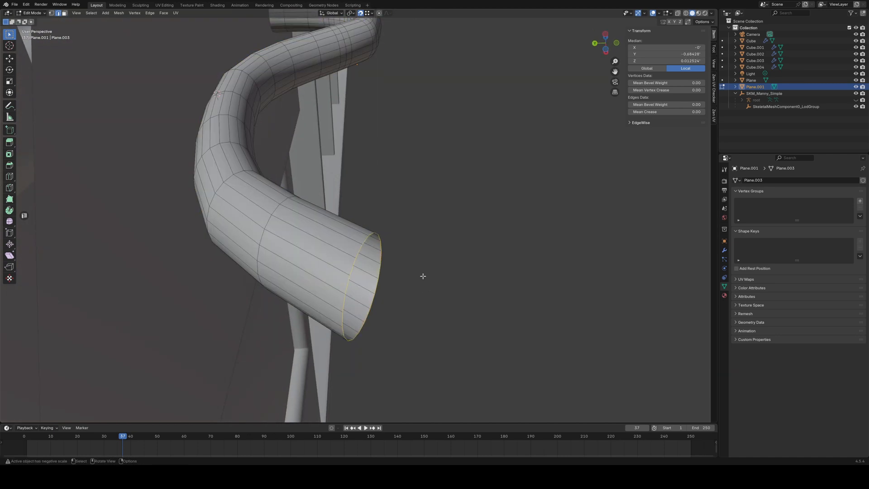
# - Try to extrude the open end loop in the right side view and scale the new ring inward
pyautogui.press('KP_3')
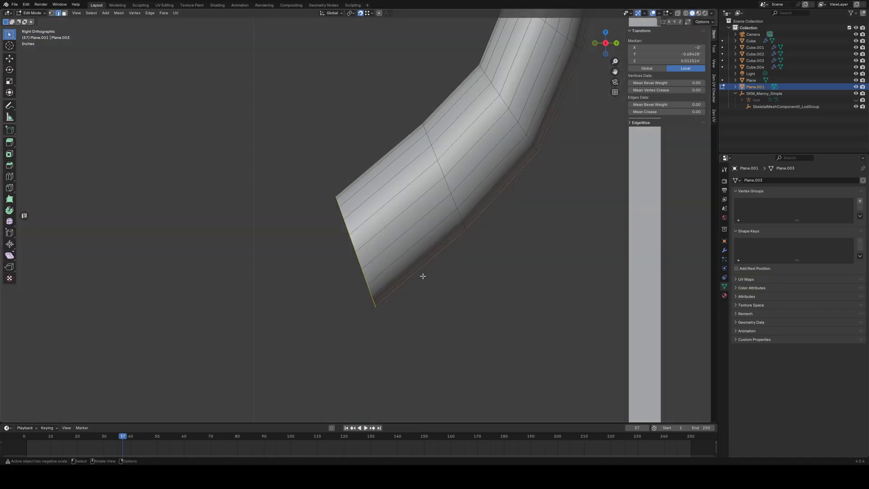
pyautogui.press('g')
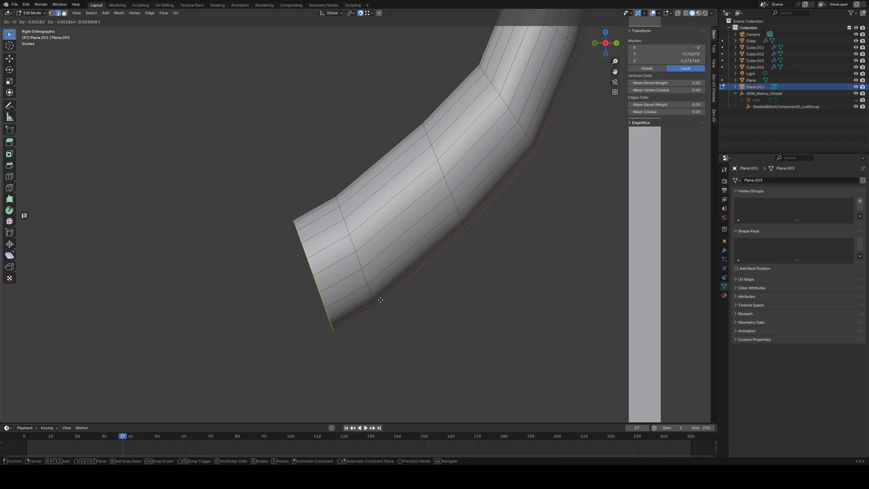
pyautogui.press('s')
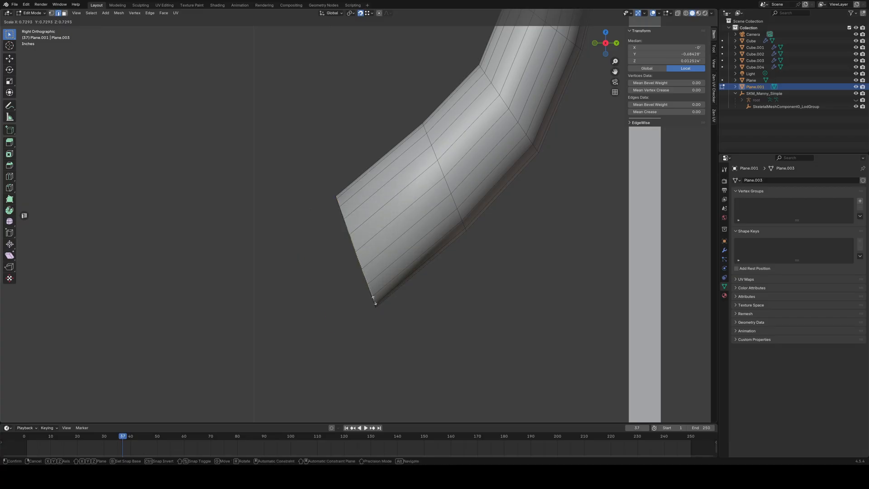
pyautogui.click(374, 301)
# - Select the entire open-ended handle mesh and merge duplicate vertices by distance, using 0.000328'
pyautogui.moveTo(374, 301); pyautogui.dragTo(434, 298, button='middle')
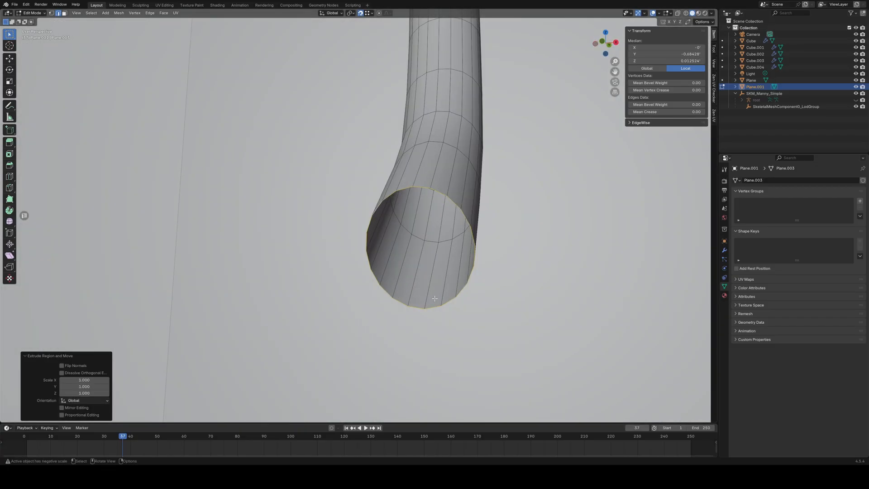
pyautogui.press('a')
pyautogui.press('m')
pyautogui.click(435, 298)
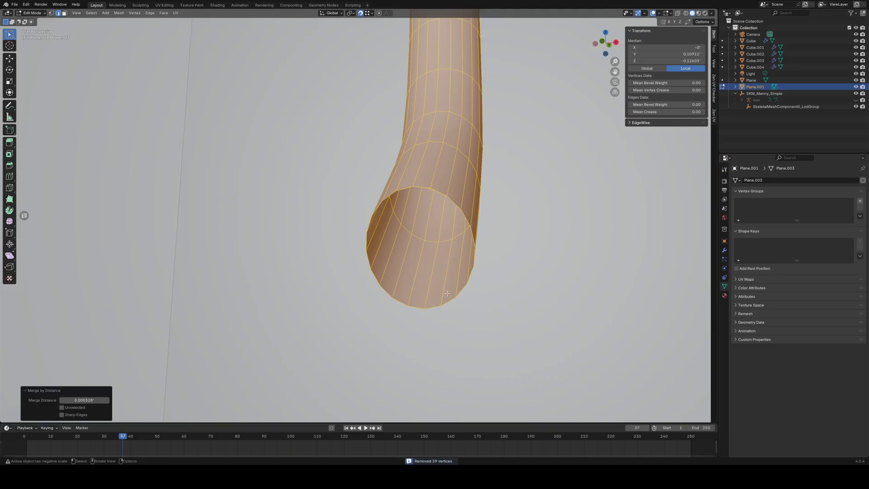
pyautogui.press('KP_3')
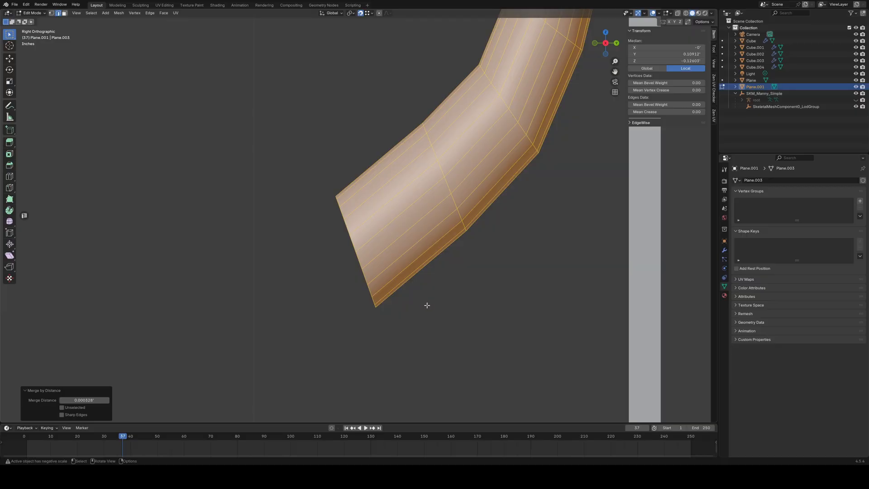
# - Select the open edge loop at the handle's lower end, turn off snapping and extrude it slightly outward in the right side view
pyautogui.moveTo(326, 331); pyautogui.dragTo(358, 317, button='middle')
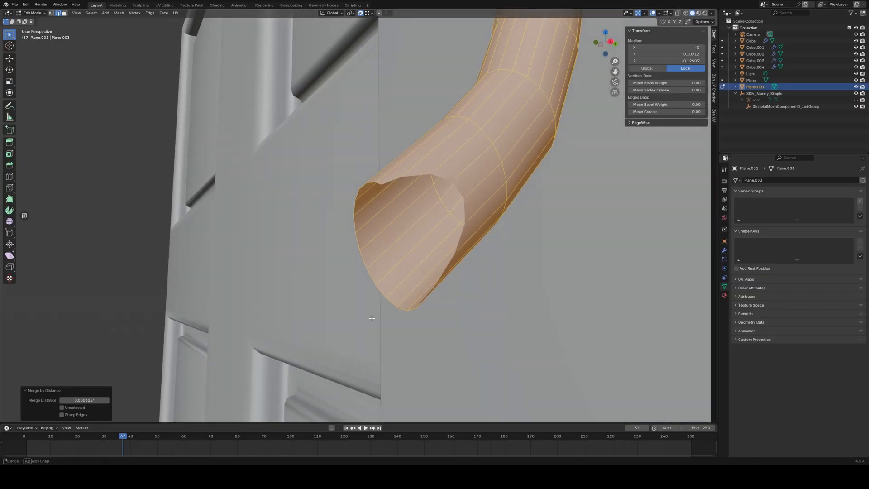
pyautogui.keyDown('alt'); pyautogui.click(370, 185); pyautogui.keyUp('alt')
pyautogui.press('KP_3')
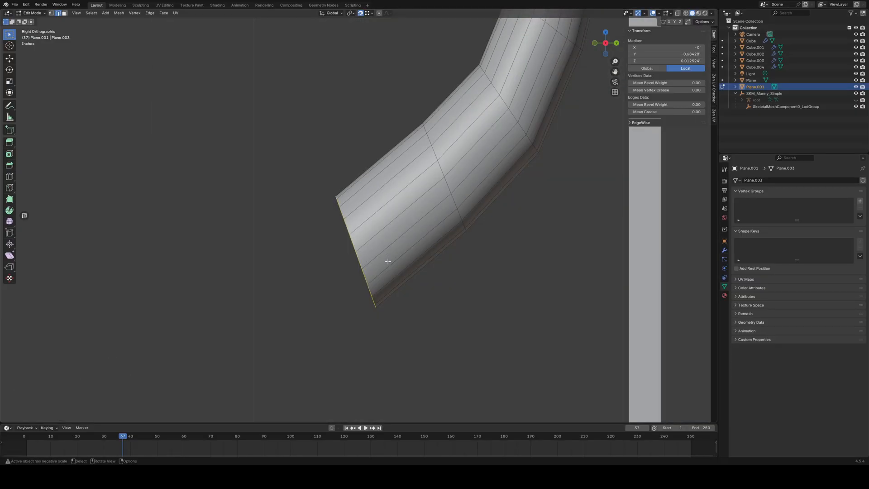
pyautogui.press('g')
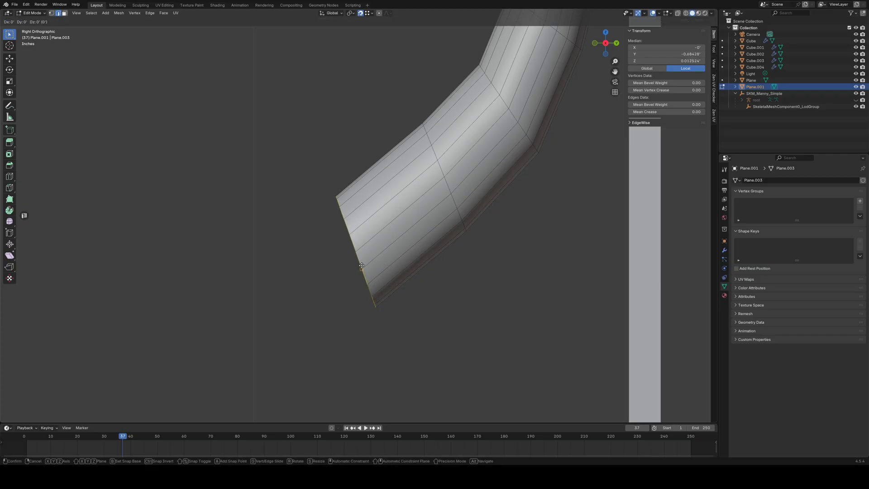
pyautogui.rightClick(370, 263)
pyautogui.click(361, 14)
pyautogui.press('g')
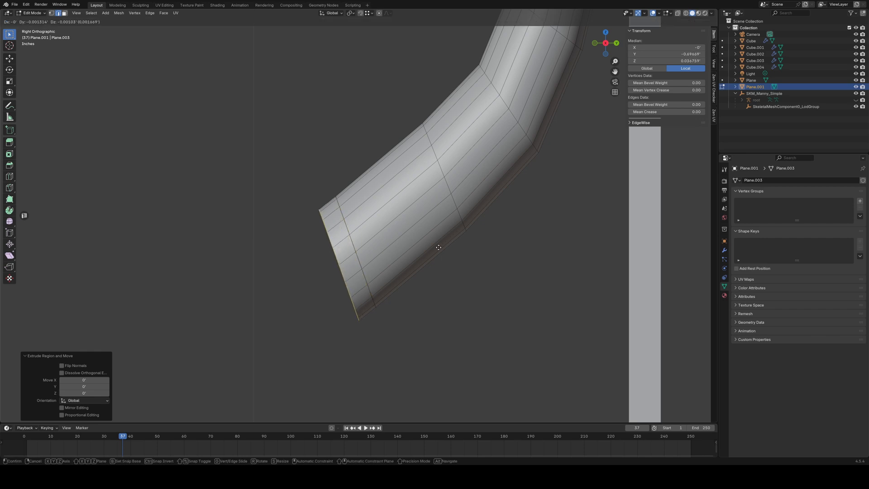
pyautogui.click(397, 277)
# - Scale the newly extruded end ring to 0.674, and shrink it once more to taper the tip
pyautogui.moveTo(398, 277); pyautogui.dragTo(399, 308, button='middle')
pyautogui.scroll(-3, 399, 309)
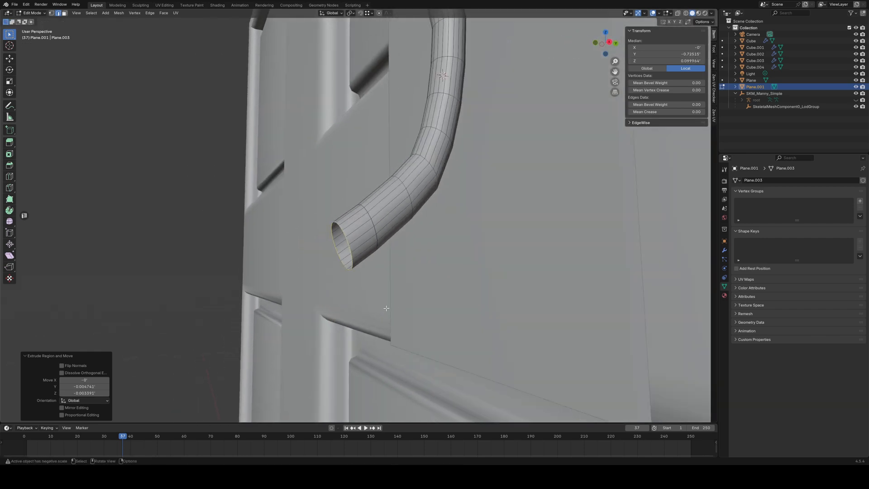
pyautogui.press('s')
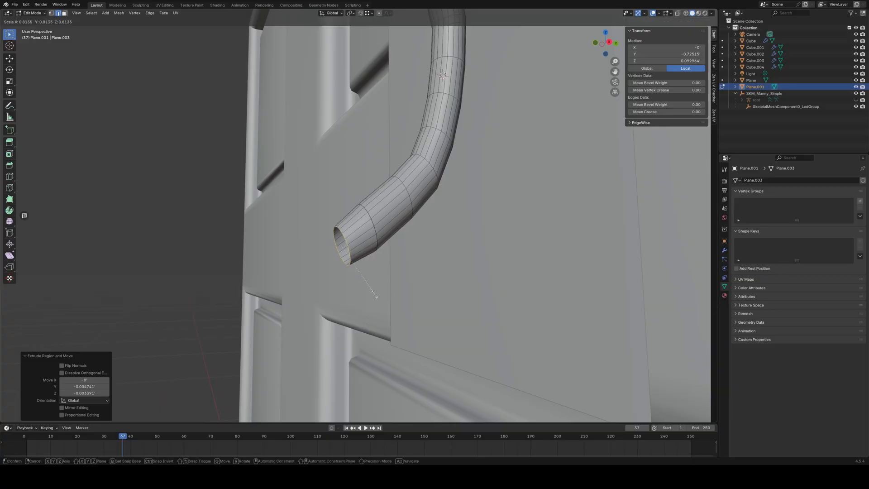
pyautogui.click(362, 290)
pyautogui.moveTo(362, 289); pyautogui.dragTo(398, 292, button='middle')
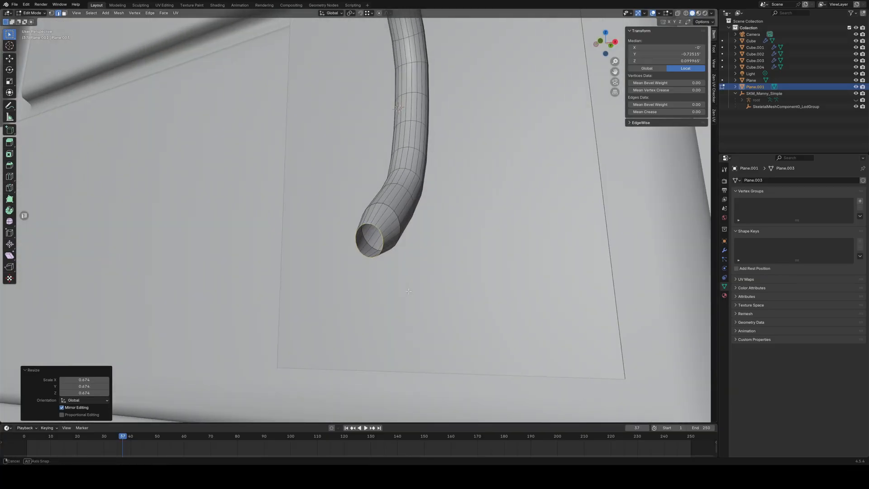
pyautogui.press('s')
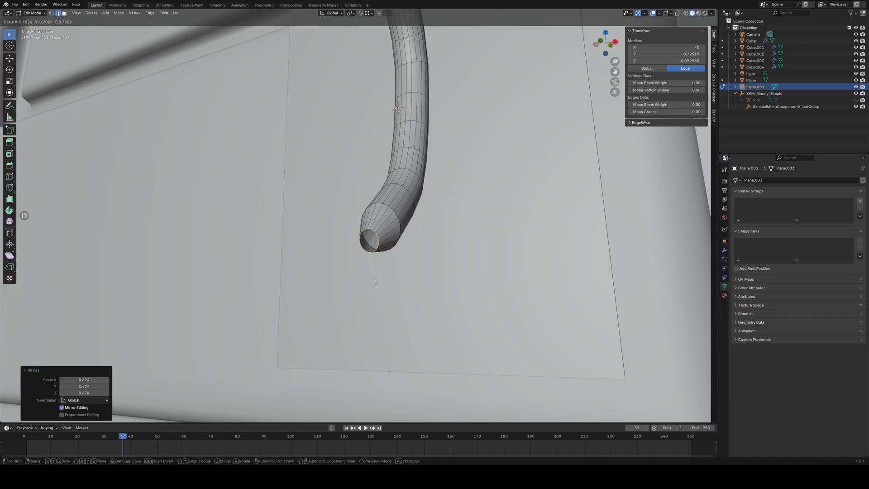
pyautogui.click(376, 284)
# - Fill the tapered end ring with a face and merge the whole handle's vertices by distance, using 0.000328'
pyautogui.moveTo(376, 285); pyautogui.dragTo(402, 301, button='middle')
pyautogui.press('f')
pyautogui.press('a')
pyautogui.press('m')
pyautogui.click(401, 299)
pyautogui.scroll(2, 416, 256)
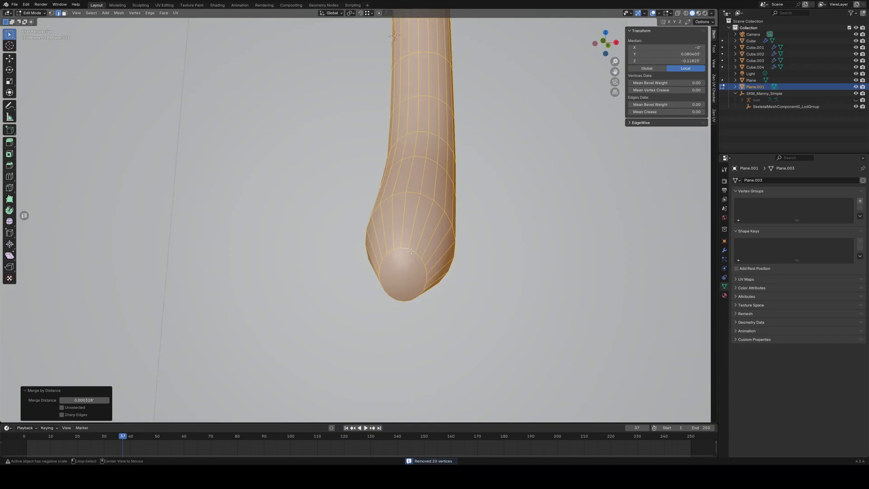
# - Select the end cap's edge loop and the ring behind it, and bevel both with three segments at an offset of about 0.029'
pyautogui.click(410, 250)
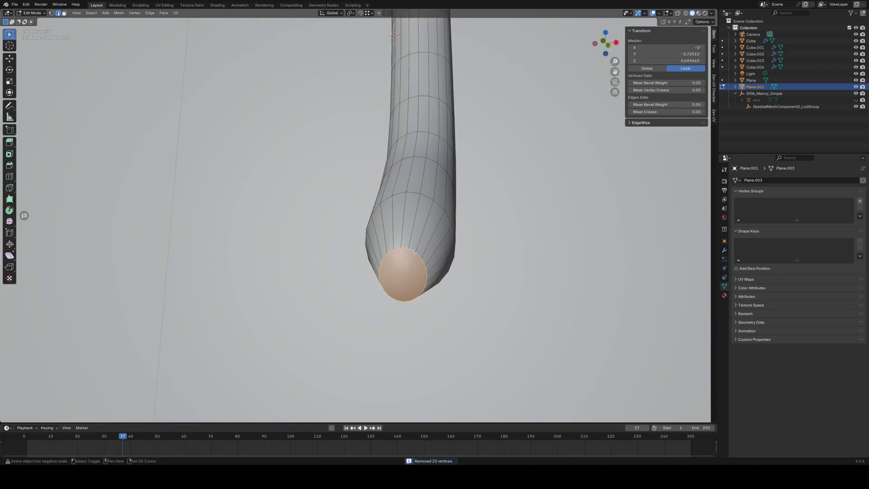
pyautogui.hotkey('alt', 'a')
pyautogui.keyDown('alt'); pyautogui.click(413, 246); pyautogui.keyUp('alt')
pyautogui.keyDown('alt'); pyautogui.keyDown('shift'); pyautogui.click(423, 196); pyautogui.keyUp('shift'); pyautogui.keyUp('alt')
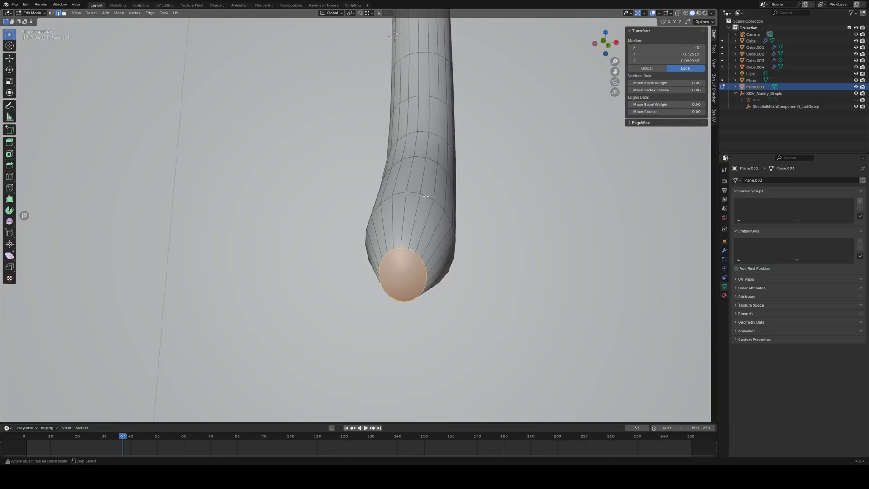
pyautogui.moveTo(464, 250); pyautogui.dragTo(445, 272, button='middle')
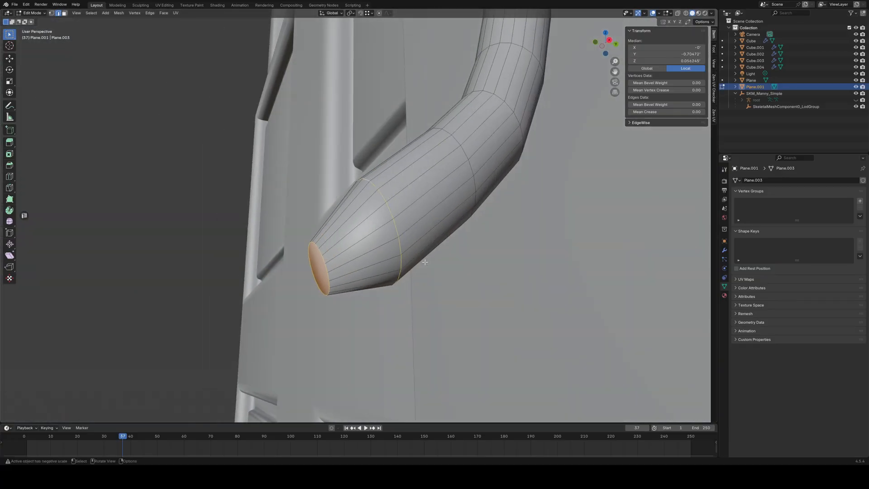
pyautogui.hotkey('ctrl', 'b')
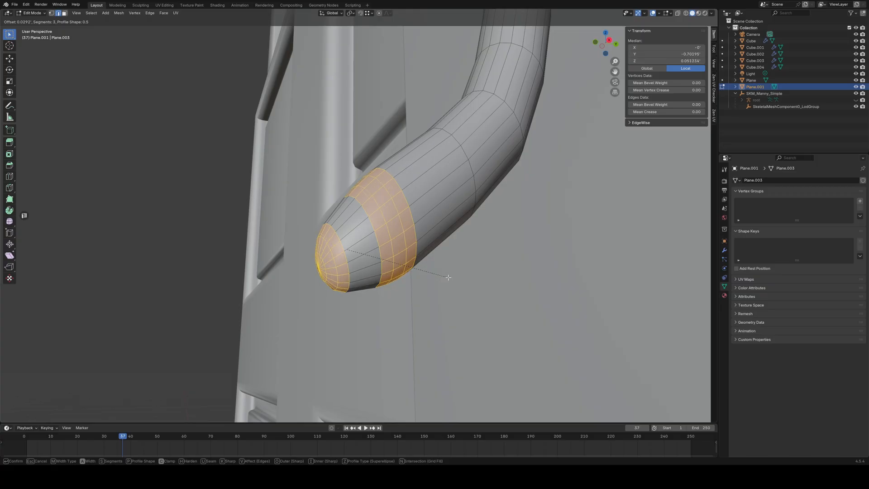
pyautogui.click(448, 276)
# - Examine the bevelled tip of the handle from several angles and check how it is connected
pyautogui.click(452, 309)
pyautogui.moveTo(453, 309); pyautogui.dragTo(368, 272, button='middle')
pyautogui.scroll(-4, 481, 325)
pyautogui.scroll(2, 369, 271)
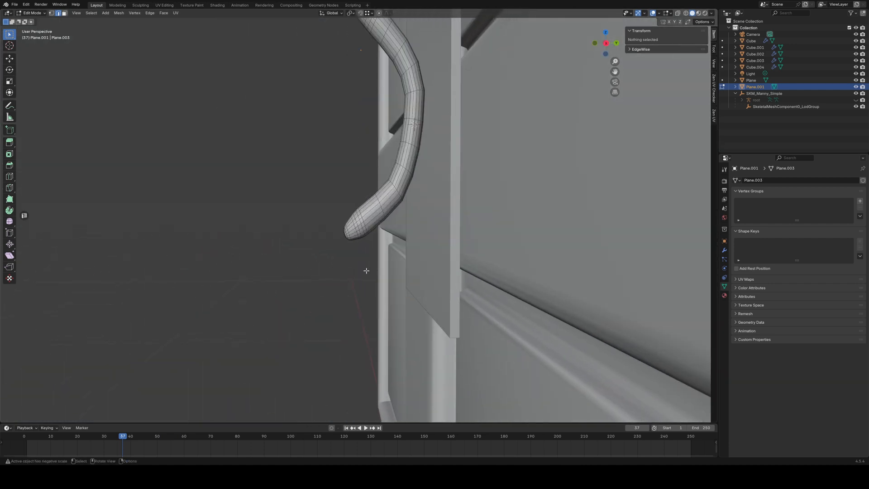
pyautogui.moveTo(347, 234); pyautogui.dragTo(450, 248, button='middle')
pyautogui.moveTo(353, 252); pyautogui.dragTo(401, 202)
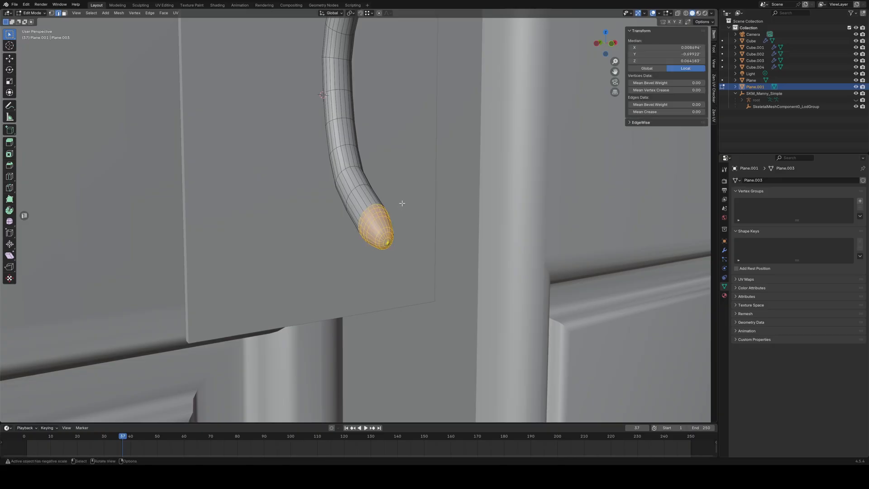
pyautogui.click(423, 219)
pyautogui.moveTo(422, 219); pyautogui.dragTo(382, 236, button='middle')
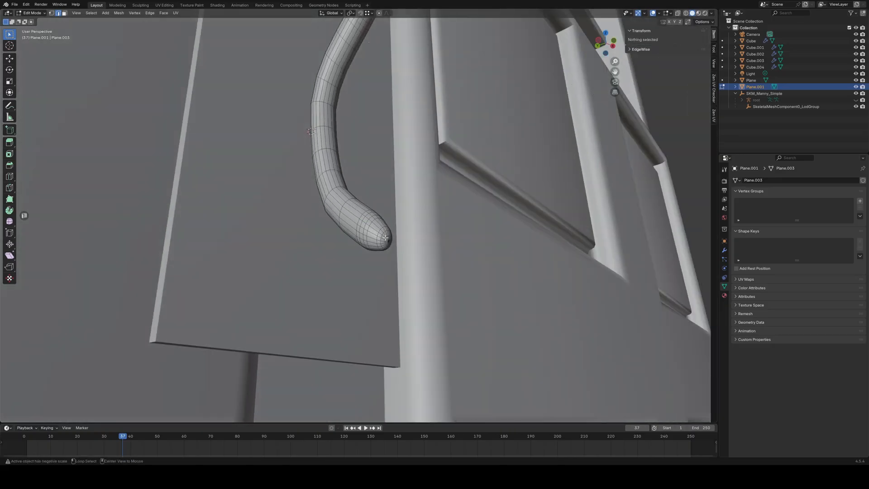
# - Select the complete bevelled band behind the handle's tip, using wireframe display in the right side view
pyautogui.keyDown('alt'); pyautogui.click(385, 236); pyautogui.keyUp('alt')
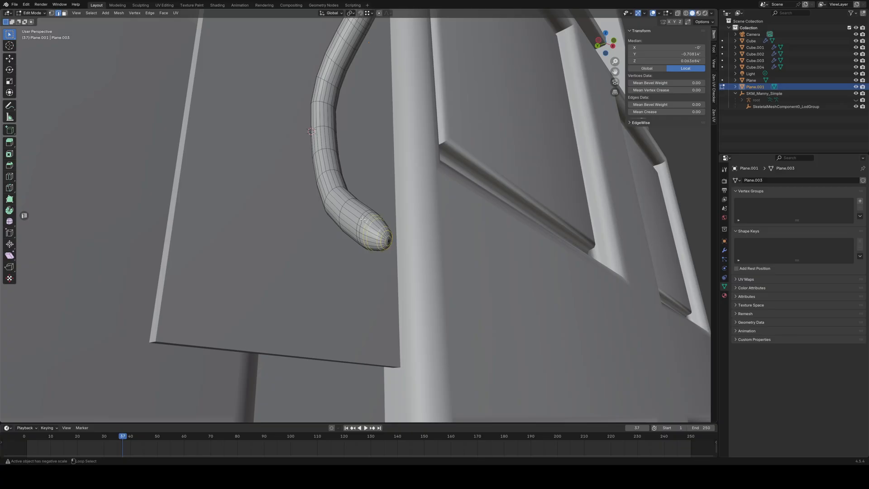
pyautogui.moveTo(365, 220); pyautogui.dragTo(330, 238, button='middle')
pyautogui.click(366, 230)
pyautogui.hotkey('shift', 'z')
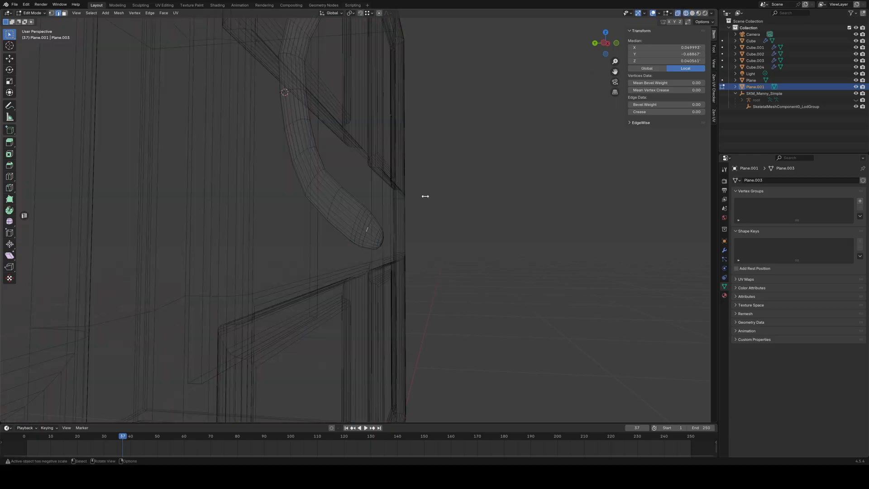
pyautogui.keyDown('ctrl'); pyautogui.moveTo(343, 253); pyautogui.dragTo(353, 238); pyautogui.keyUp('ctrl')
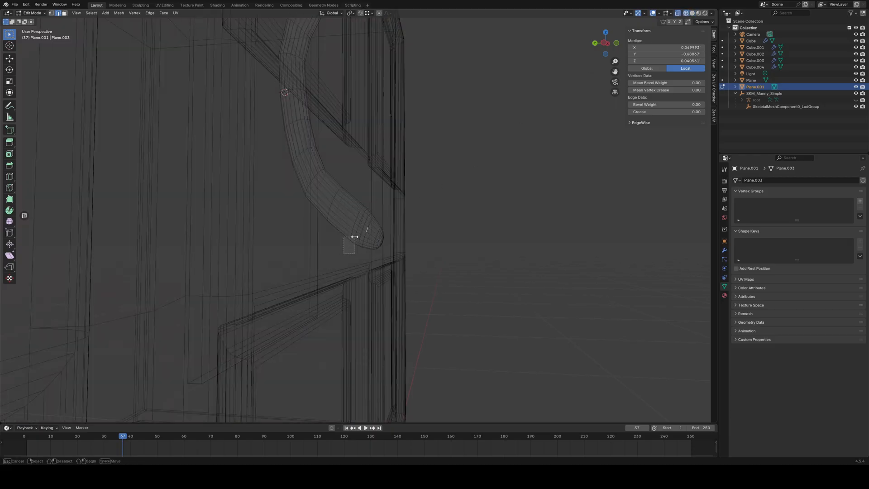
pyautogui.press('KP_1')
pyautogui.press('KP_3')
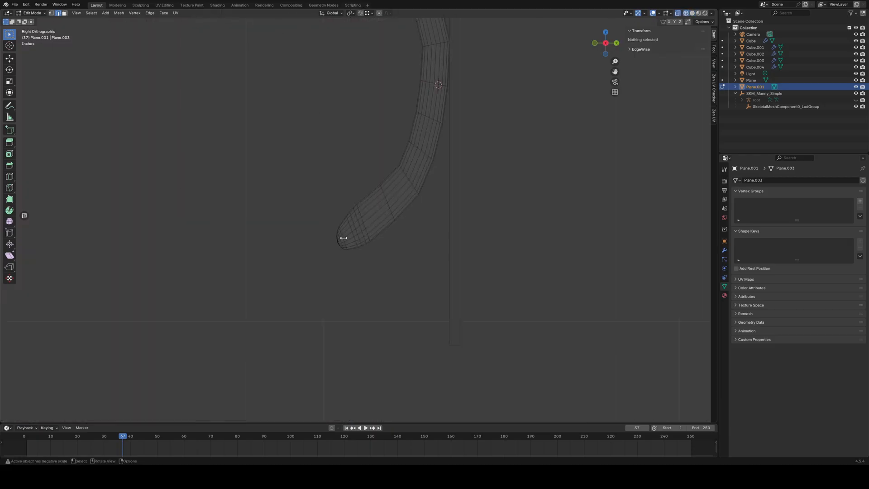
pyautogui.keyDown('alt'); pyautogui.click(354, 223); pyautogui.keyUp('alt')
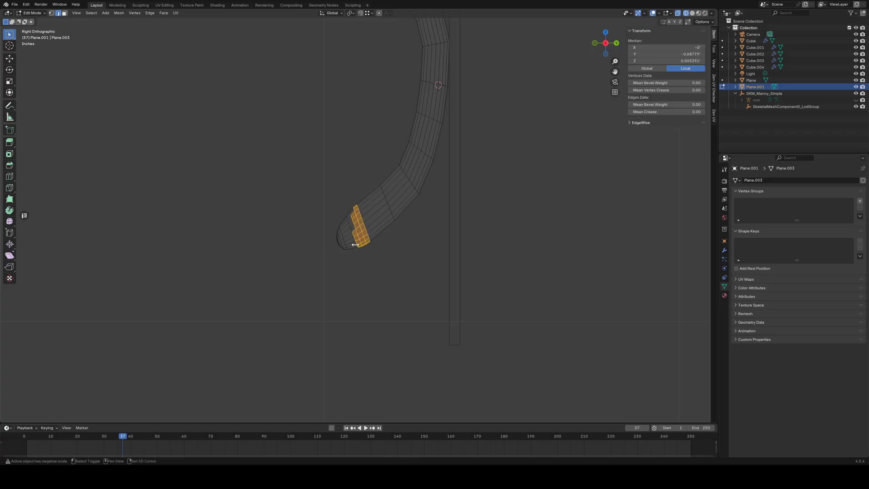
pyautogui.keyDown('shift'); pyautogui.moveTo(349, 234); pyautogui.dragTo(364, 194); pyautogui.keyUp('shift')
pyautogui.moveTo(375, 271); pyautogui.dragTo(407, 273, button='middle')
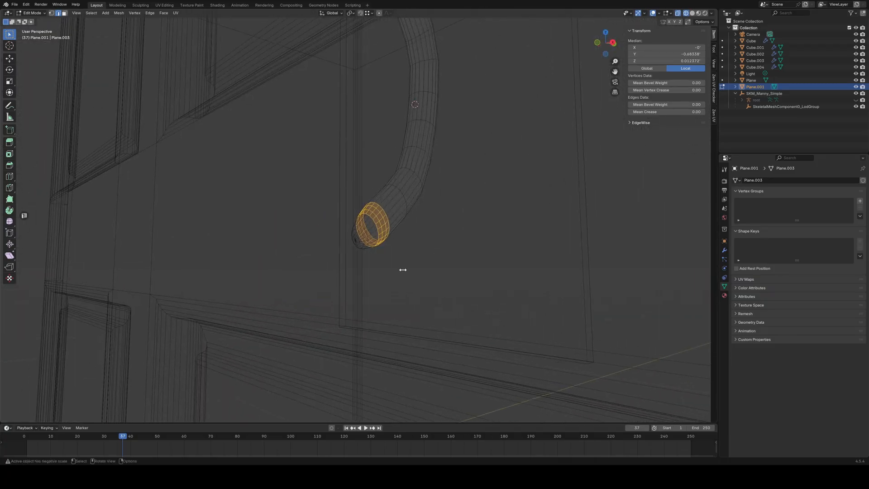
# - Return to solid shading and scale the selected band behind the tip to 0.872
pyautogui.click(692, 13)
pyautogui.press('s')
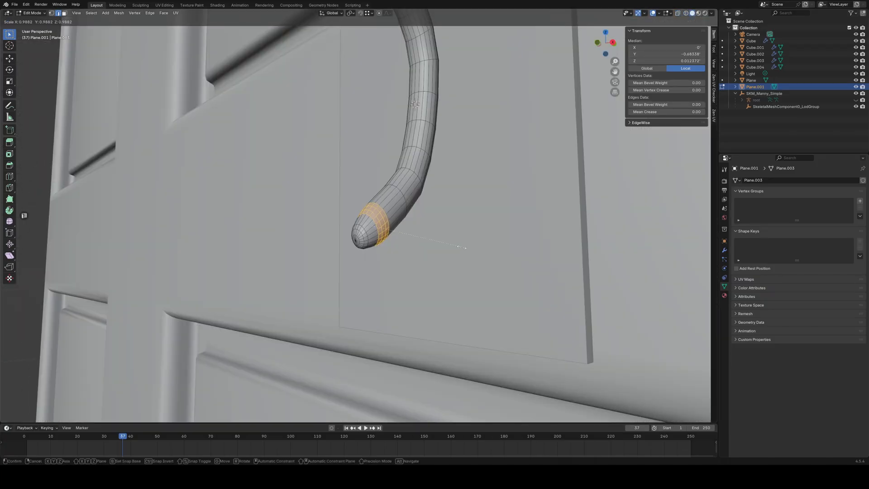
pyautogui.click(452, 246)
pyautogui.moveTo(452, 246); pyautogui.dragTo(354, 244, button='middle')
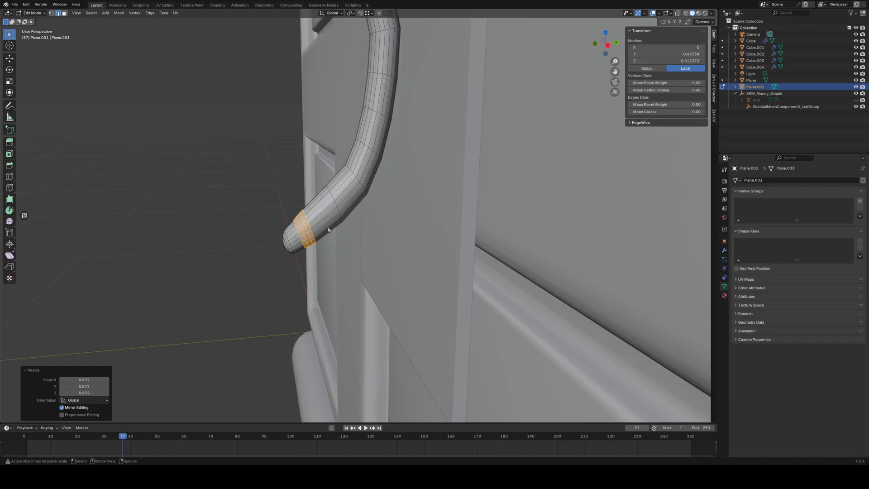
# - Scale the edge loop above the bevelled band to 0.931, and resize the next loop up the handle
pyautogui.keyDown('alt'); pyautogui.click(336, 207); pyautogui.keyUp('alt')
pyautogui.moveTo(360, 238); pyautogui.dragTo(411, 235, button='middle')
pyautogui.press('s')
pyautogui.click(417, 231)
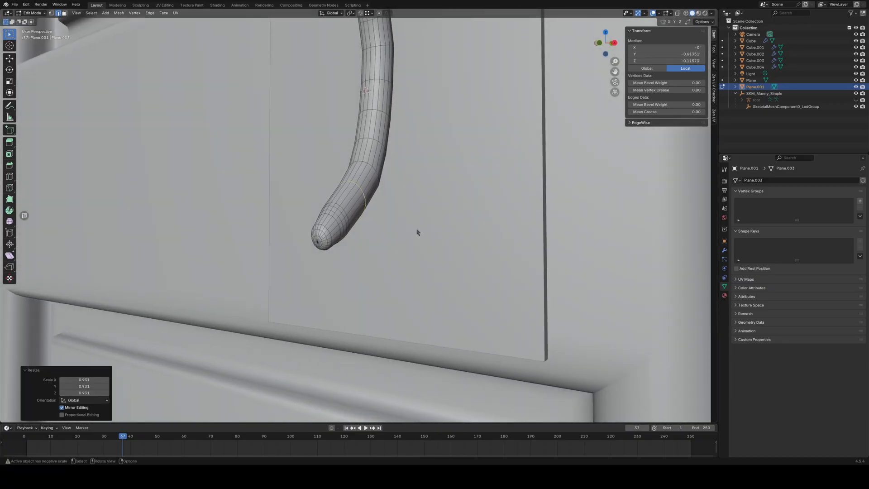
pyautogui.keyDown('alt'); pyautogui.click(368, 169); pyautogui.keyUp('alt')
pyautogui.press('s')
pyautogui.click(388, 173)
# - Scale the third edge loop above the bevelled band to 0.947
pyautogui.click(377, 143)
pyautogui.keyDown('alt'); pyautogui.click(375, 143); pyautogui.keyUp('alt')
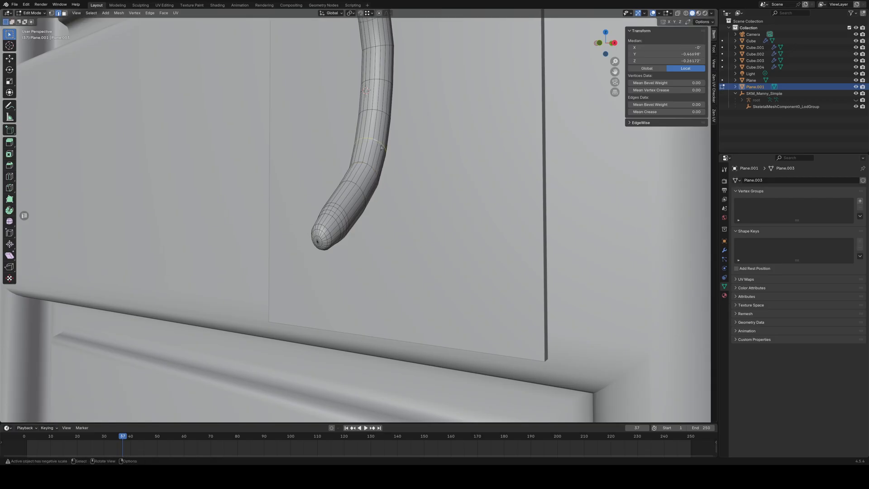
pyautogui.press('s')
pyautogui.click(363, 266)
# - In the wireframe right side view, select the first edge loop above the bevelled band and scale it to 0.905
pyautogui.moveTo(363, 266); pyautogui.dragTo(410, 261, button='middle')
pyautogui.scroll(-4, 393, 259)
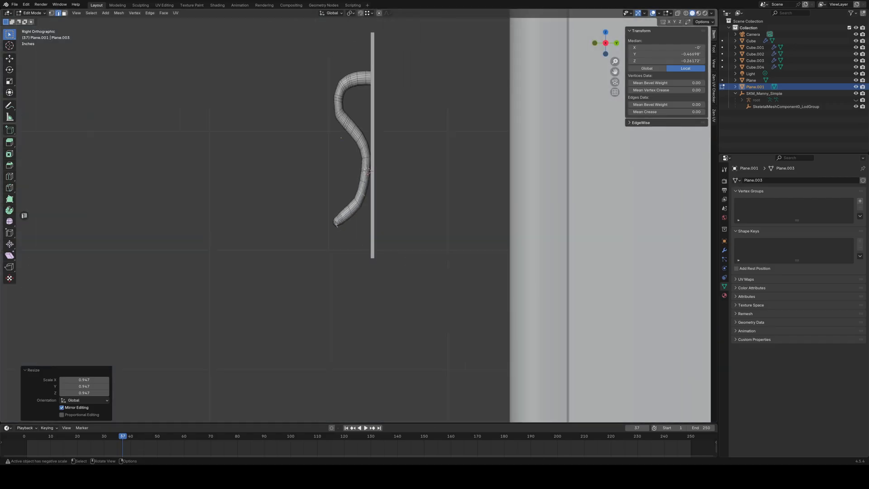
pyautogui.click(347, 222)
pyautogui.hotkey('alt', 'z')
pyautogui.scroll(4, 346, 236)
pyautogui.moveTo(332, 239); pyautogui.dragTo(350, 175)
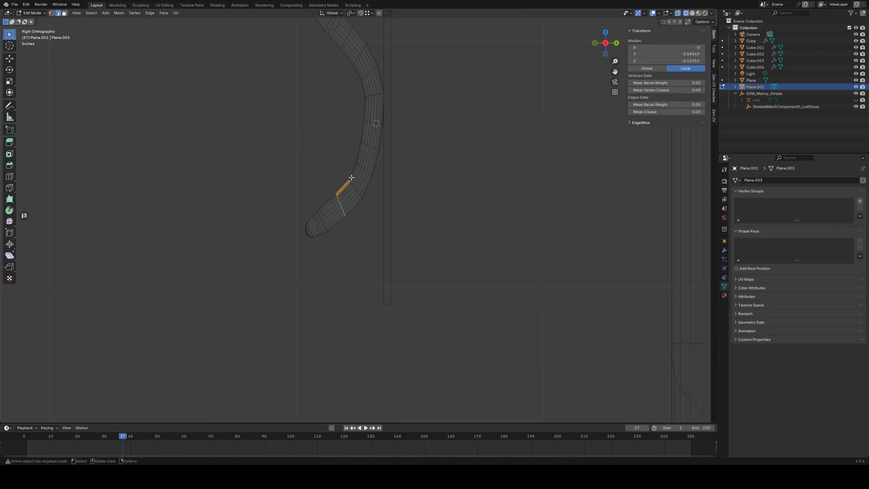
pyautogui.keyDown('alt'); pyautogui.click(341, 210); pyautogui.keyUp('alt')
pyautogui.keyDown('alt'); pyautogui.click(339, 206); pyautogui.keyUp('alt')
pyautogui.press('s')
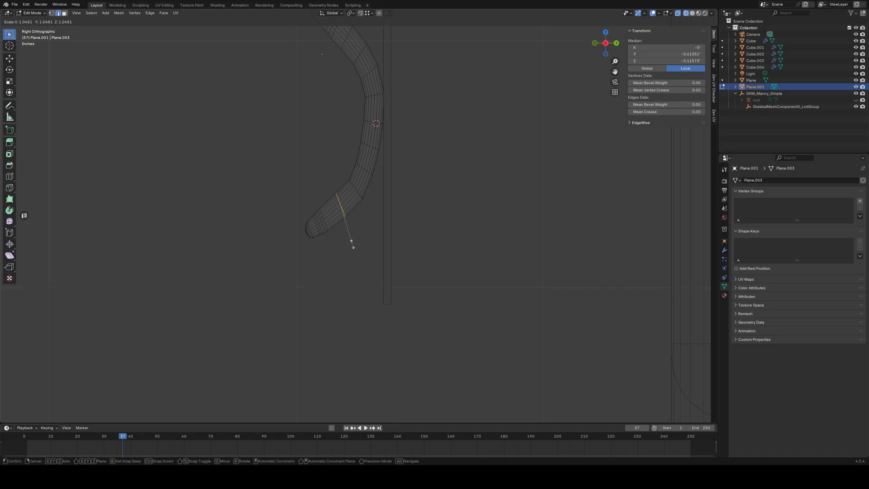
pyautogui.click(350, 239)
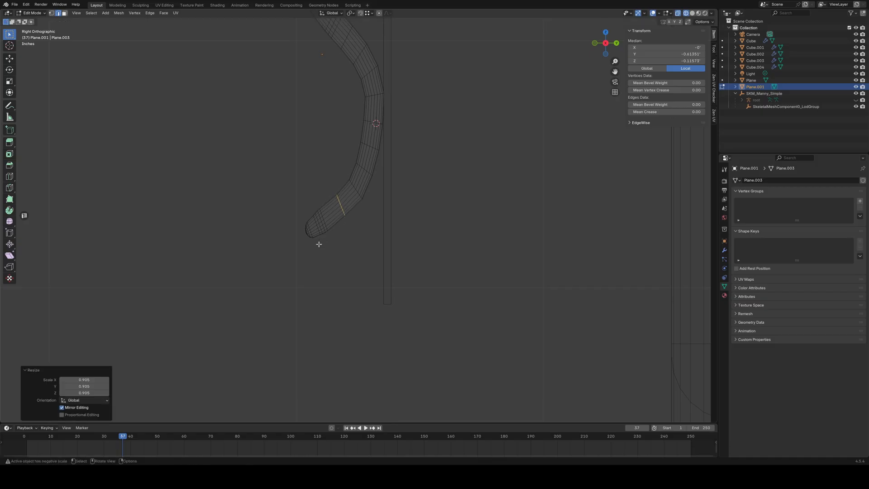
pyautogui.keyDown('alt'); pyautogui.click(318, 225); pyautogui.keyUp('alt')
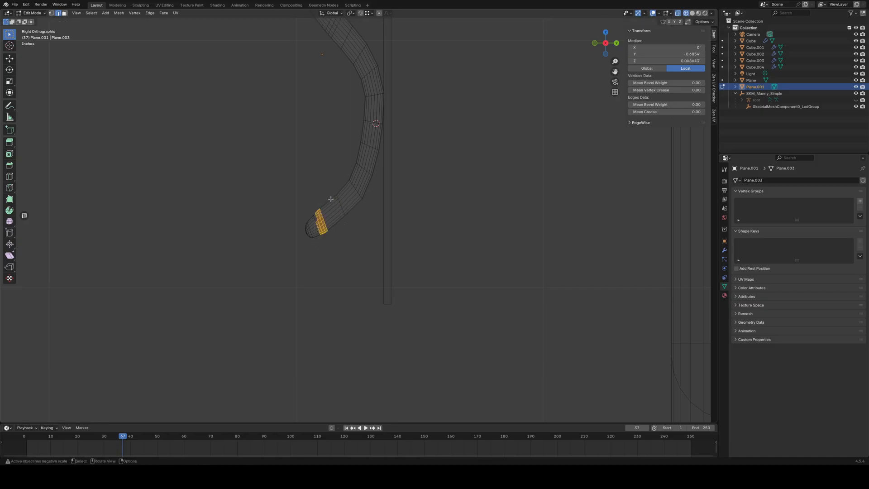
pyautogui.keyDown('alt'); pyautogui.click(316, 224); pyautogui.keyUp('alt')
pyautogui.keyDown('alt'); pyautogui.click(315, 224); pyautogui.keyUp('alt')
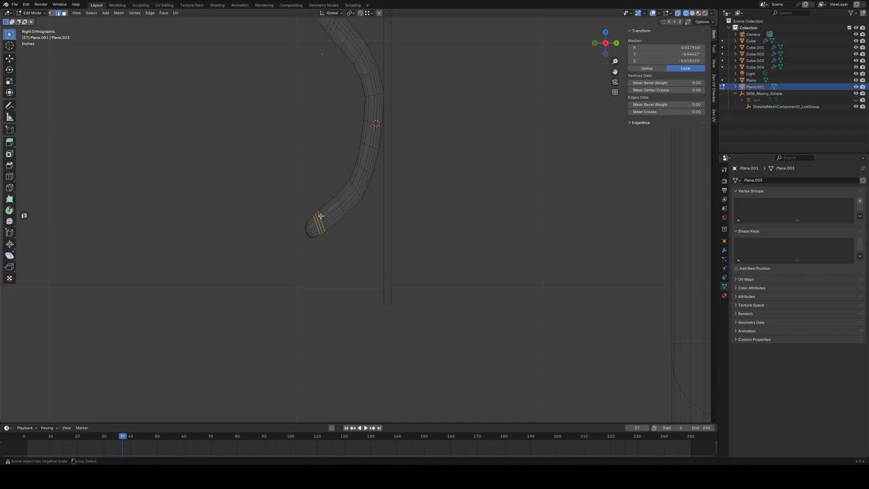
pyautogui.keyDown('alt'); pyautogui.keyDown('shift'); pyautogui.click(324, 215); pyautogui.keyUp('shift'); pyautogui.keyUp('alt')
pyautogui.keyDown('alt'); pyautogui.keyDown('shift'); pyautogui.click(324, 215); pyautogui.keyUp('shift'); pyautogui.keyUp('alt')
# - Select three neighbouring edge loops behind the handle's lower tip and scale them down slightly together
pyautogui.scroll(10, 331, 243)
pyautogui.keyDown('shift'); pyautogui.moveTo(267, 277); pyautogui.dragTo(383, 233, button='middle'); pyautogui.keyUp('shift')
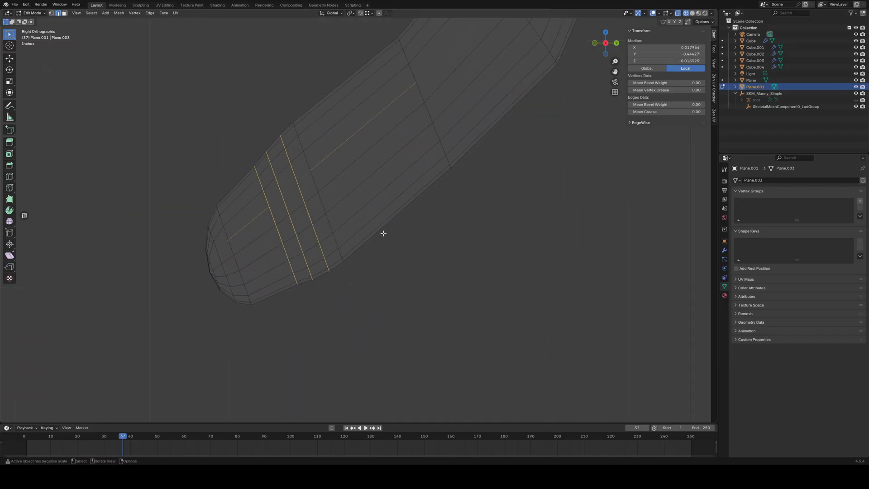
pyautogui.keyDown('alt'); pyautogui.click(284, 250); pyautogui.keyUp('alt')
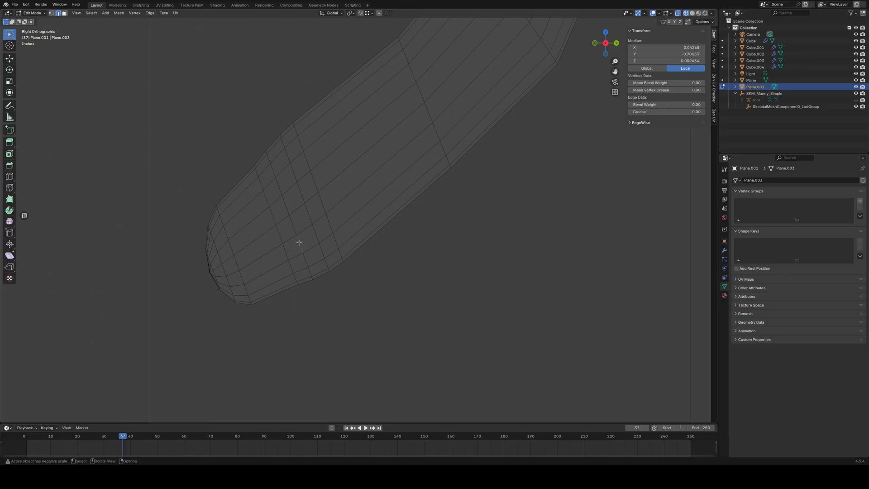
pyautogui.keyDown('alt'); pyautogui.click(298, 242); pyautogui.keyUp('alt')
pyautogui.keyDown('alt'); pyautogui.click(319, 231); pyautogui.keyUp('alt')
pyautogui.keyDown('alt'); pyautogui.click(327, 219); pyautogui.keyUp('alt')
pyautogui.keyDown('alt'); pyautogui.keyDown('shift'); pyautogui.click(315, 233); pyautogui.keyUp('shift'); pyautogui.keyUp('alt')
pyautogui.keyDown('alt'); pyautogui.keyDown('shift'); pyautogui.click(300, 245); pyautogui.keyUp('shift'); pyautogui.keyUp('alt')
pyautogui.press('s')
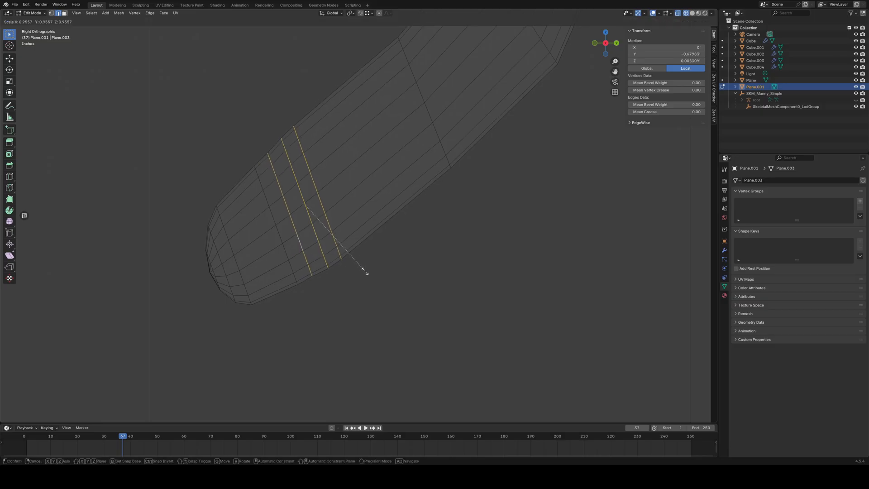
pyautogui.click(365, 271)
# - Rescale the middle loop of the band behind the tip, and resize the adjacent loop farther up the handle
pyautogui.keyDown('alt'); pyautogui.click(314, 235); pyautogui.keyUp('alt')
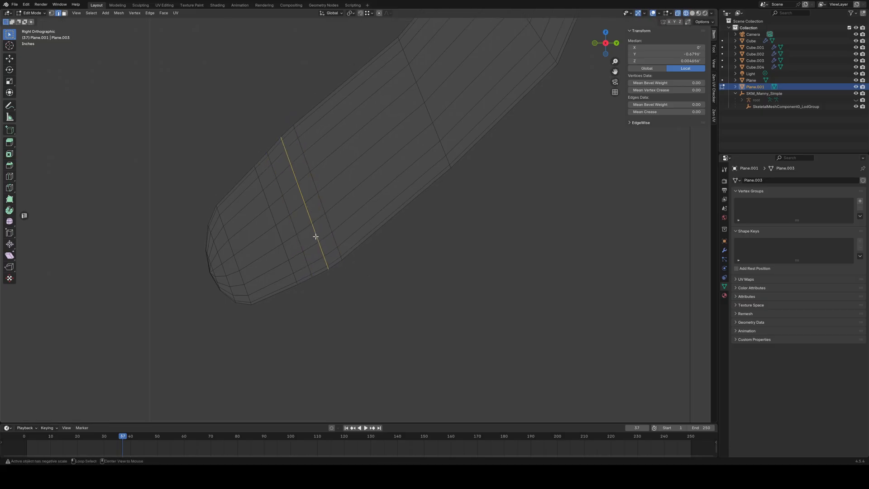
pyautogui.press('s')
pyautogui.click(371, 264)
pyautogui.keyDown('alt'); pyautogui.click(332, 231); pyautogui.keyUp('alt')
pyautogui.press('s')
pyautogui.click(366, 247)
pyautogui.click(409, 259)
# - Return to solid shading in Object Mode and examine the handle's shape and clearance from the cabinet door
pyautogui.scroll(-3, 414, 272)
pyautogui.moveTo(355, 276)
pyautogui.mouseDown(button='middle')
pyautogui.moveTo(434, 260)
pyautogui.moveTo(378, 240)
pyautogui.moveTo(423, 239)
pyautogui.moveTo(399, 200)
pyautogui.moveTo(332, 201)
pyautogui.moveTo(278, 258)
pyautogui.moveTo(281, 268)
pyautogui.moveTo(345, 258)
pyautogui.moveTo(383, 230)
pyautogui.moveTo(368, 242)
pyautogui.moveTo(376, 245)
pyautogui.mouseUp(button='middle')
pyautogui.click(692, 13)
pyautogui.press('Tab')
pyautogui.scroll(-5, 453, 245)
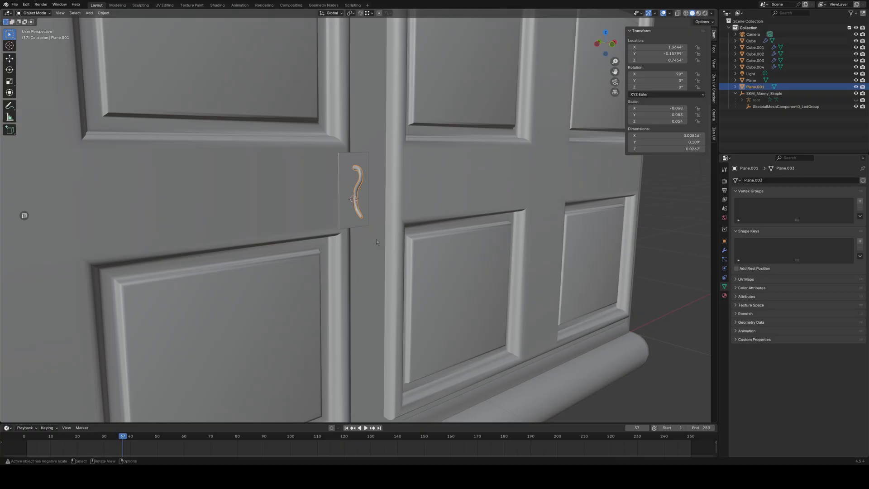
pyautogui.scroll(9, 376, 221)
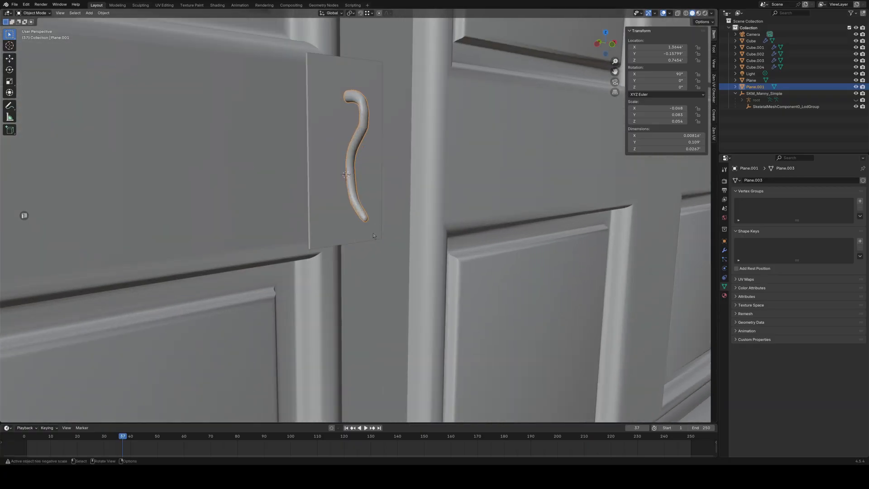
pyautogui.scroll(-5, 352, 230)
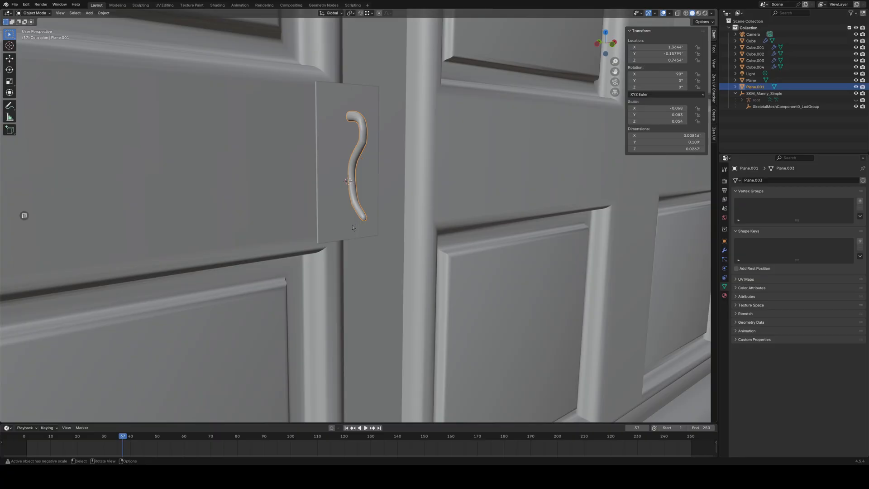
pyautogui.moveTo(353, 228); pyautogui.dragTo(370, 230, button='middle')
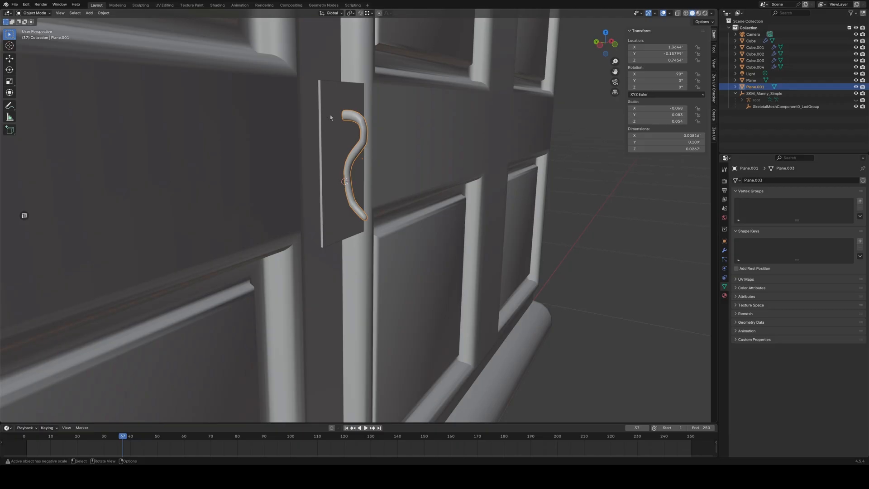
pyautogui.moveTo(346, 195); pyautogui.dragTo(357, 179, button='middle')
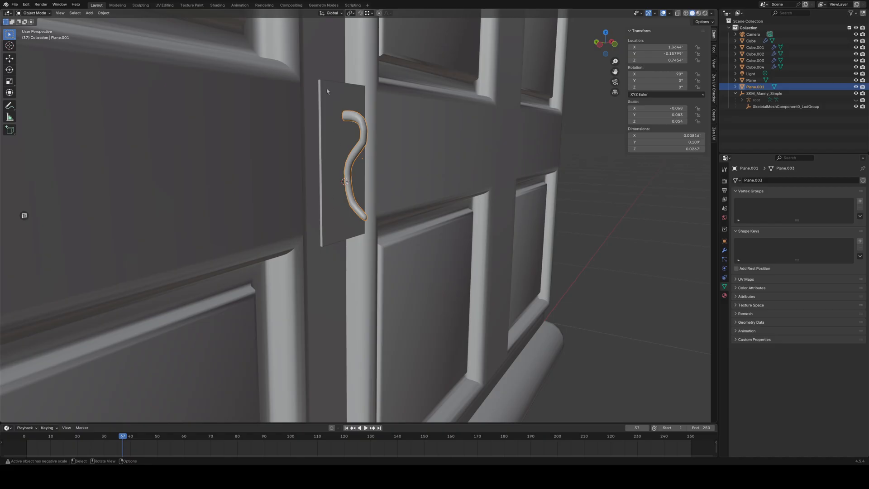
pyautogui.moveTo(322, 245); pyautogui.dragTo(328, 235, button='middle')
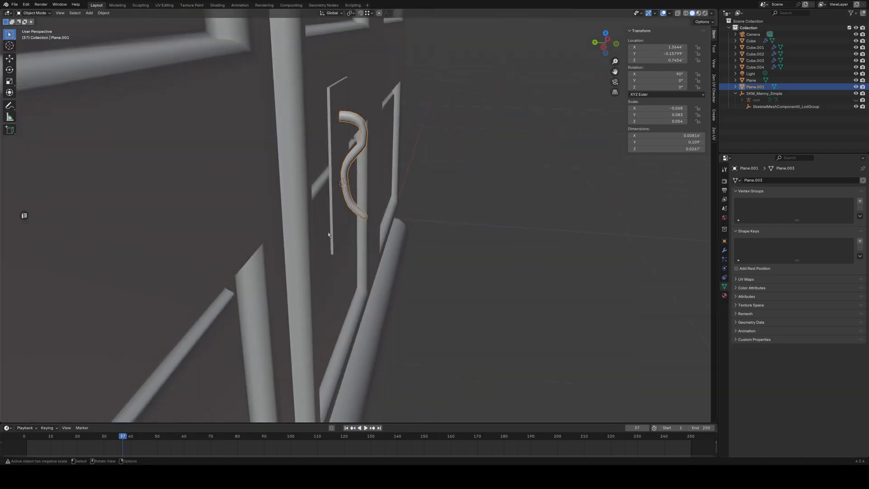
# - Move the handle along the Y axis, farther out from the door, to a Y location of about -0.2'
pyautogui.press('g')
pyautogui.press('x')
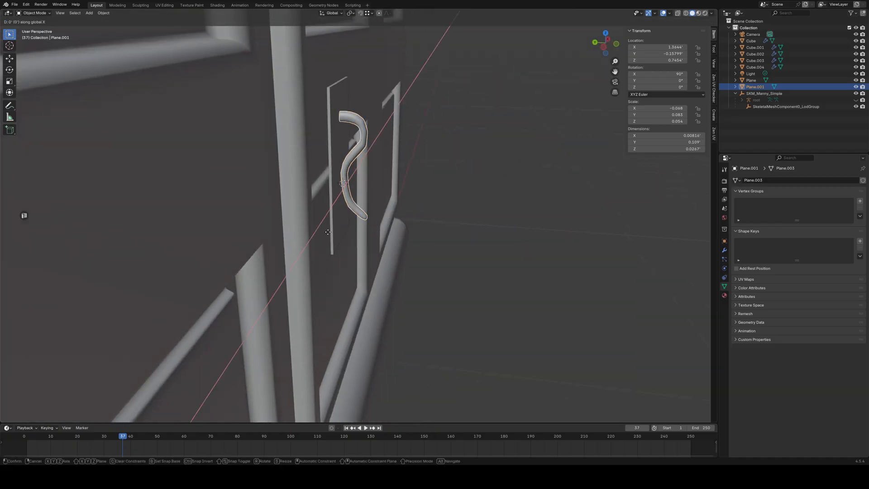
pyautogui.press('y')
pyautogui.click(370, 237)
pyautogui.click(493, 249)
pyautogui.moveTo(500, 248); pyautogui.dragTo(313, 185, button='middle')
pyautogui.click(312, 186)
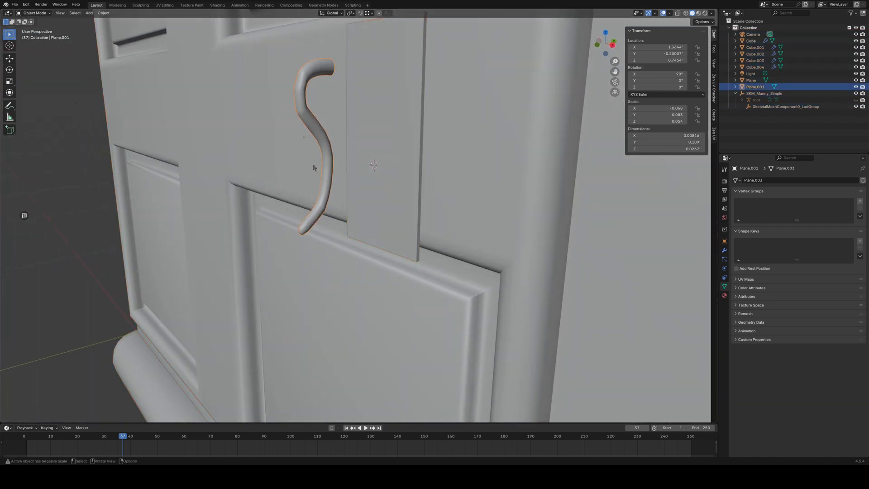
# - Apply auto smooth shading with a 30° angle to the handle
pyautogui.rightClick(301, 176)
pyautogui.click(291, 157)
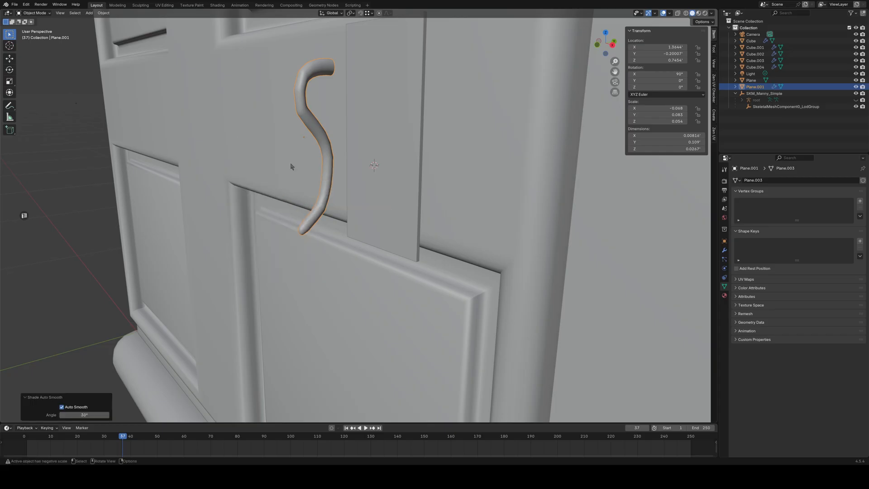
pyautogui.rightClick(292, 171)
pyautogui.click(277, 163)
pyautogui.moveTo(281, 175); pyautogui.dragTo(395, 139, button='middle')
pyautogui.press('Tab')
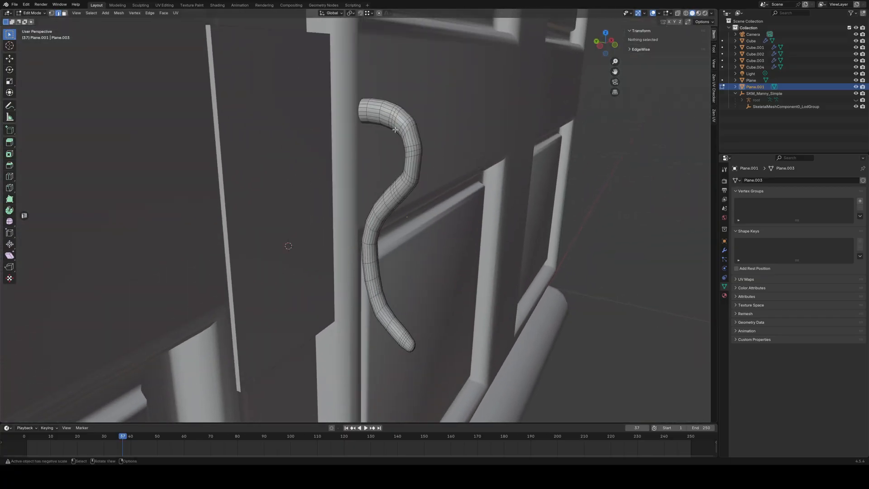
pyautogui.keyDown('alt'); pyautogui.click(407, 127); pyautogui.keyUp('alt')
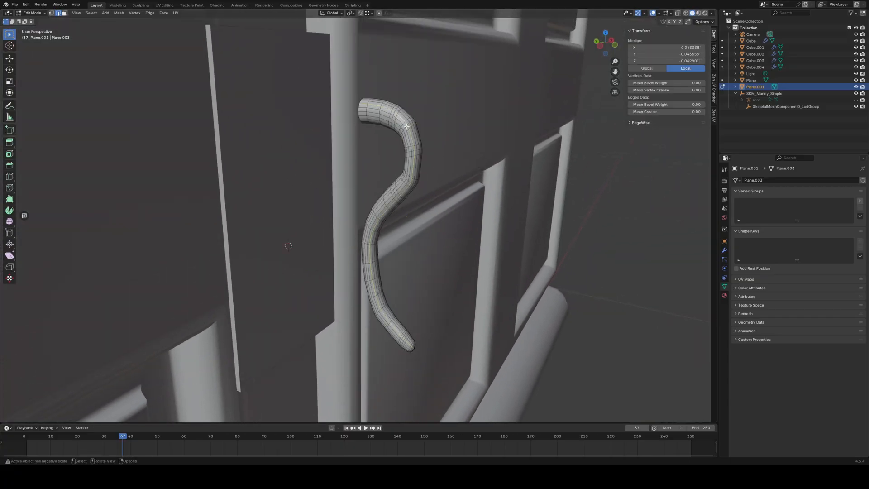
pyautogui.keyDown('alt'); pyautogui.click(410, 129); pyautogui.keyUp('alt')
pyautogui.click(411, 127)
pyautogui.keyDown('alt'); pyautogui.click(411, 128); pyautogui.keyUp('alt')
pyautogui.scroll(4, 411, 129)
pyautogui.moveTo(412, 134)
pyautogui.mouseDown(button='middle')
pyautogui.moveTo(421, 140)
pyautogui.moveTo(421, 130)
pyautogui.mouseUp(button='middle')
pyautogui.scroll(-2, 421, 130)
pyautogui.press('r')
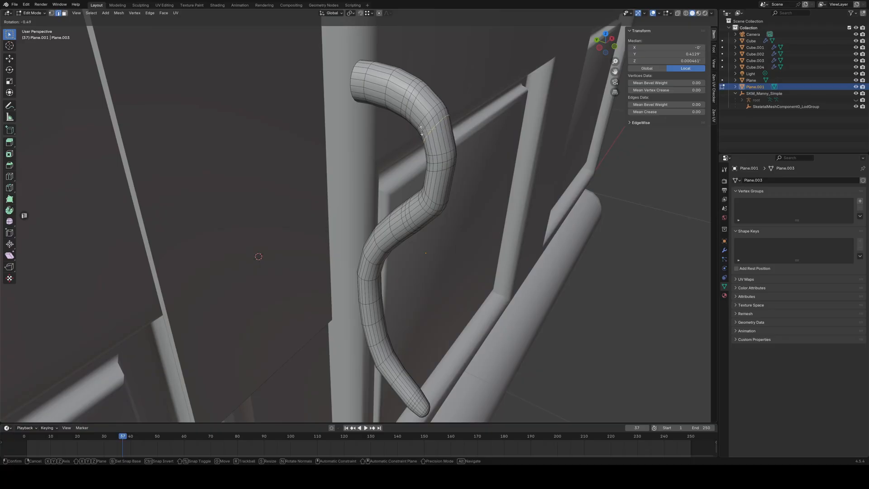
pyautogui.click(420, 130)
pyautogui.moveTo(420, 130); pyautogui.dragTo(365, 179, button='middle')
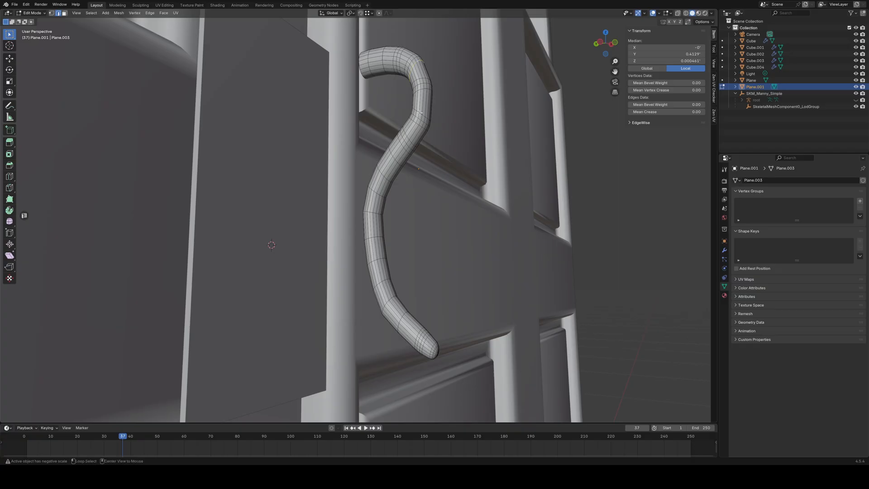
pyautogui.keyDown('alt'); pyautogui.click(420, 113); pyautogui.keyUp('alt')
pyautogui.press('g')
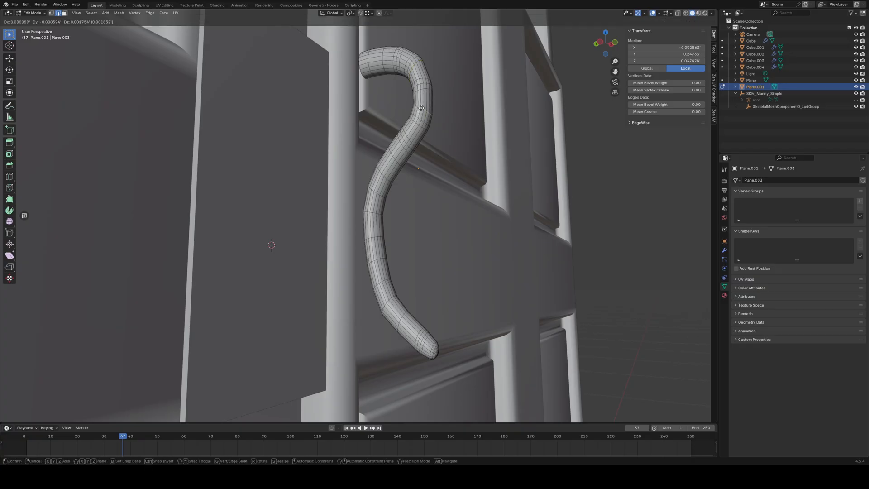
pyautogui.rightClick(422, 126)
# - Leave mesh editing and examine the handle's side profile against the cabinet door
pyautogui.moveTo(422, 136); pyautogui.dragTo(406, 177, button='middle')
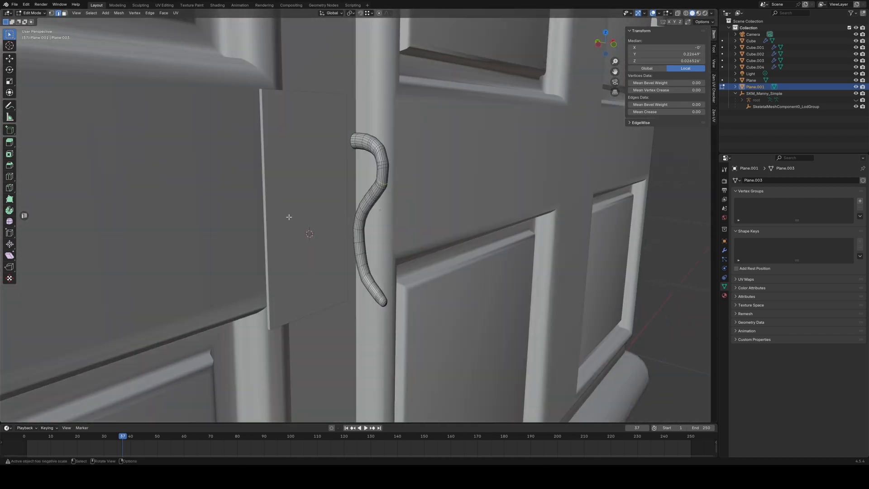
pyautogui.moveTo(317, 283); pyautogui.dragTo(284, 171, button='middle')
pyautogui.press('Tab')
pyautogui.scroll(-13, 403, 252)
pyautogui.scroll(8, 370, 260)
pyautogui.scroll(4, 370, 260)
pyautogui.scroll(3, 338, 252)
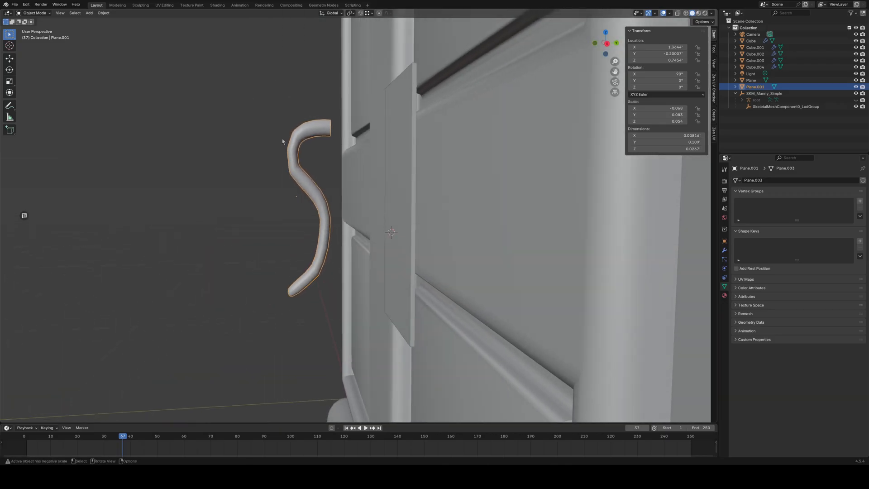
# - In wireframe Edit Mode, select the edge loop at the outermost part of the handle's upper curve and enlarge it slightly
pyautogui.press('Tab')
pyautogui.moveTo(278, 168); pyautogui.dragTo(306, 143)
pyautogui.hotkey('alt', 'z')
pyautogui.scroll(6, 294, 141)
pyautogui.keyDown('shift'); pyautogui.moveTo(256, 129); pyautogui.dragTo(354, 265, button='middle'); pyautogui.keyUp('shift')
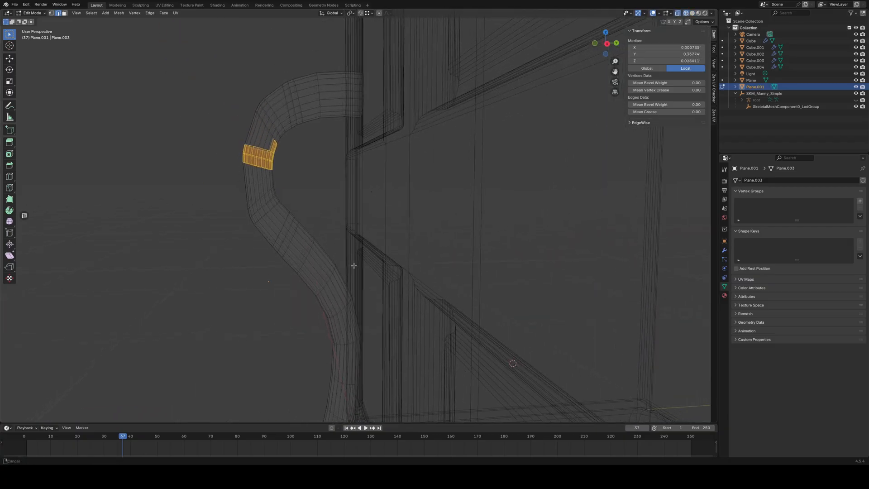
pyautogui.click(259, 167)
pyautogui.keyDown('alt'); pyautogui.click(259, 167); pyautogui.keyUp('alt')
pyautogui.scroll(3, 251, 176)
pyautogui.keyDown('shift'); pyautogui.moveTo(251, 177); pyautogui.dragTo(425, 254, button='middle'); pyautogui.keyUp('shift')
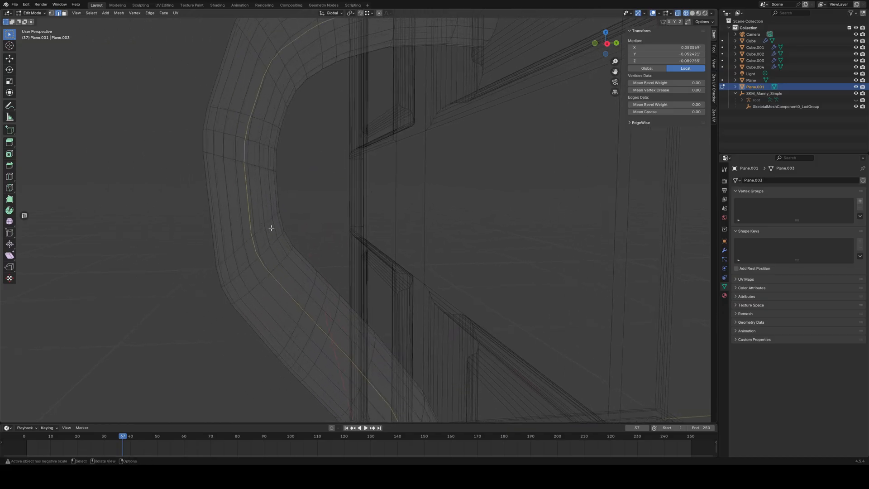
pyautogui.keyDown('alt'); pyautogui.click(239, 160); pyautogui.keyUp('alt')
pyautogui.press('s')
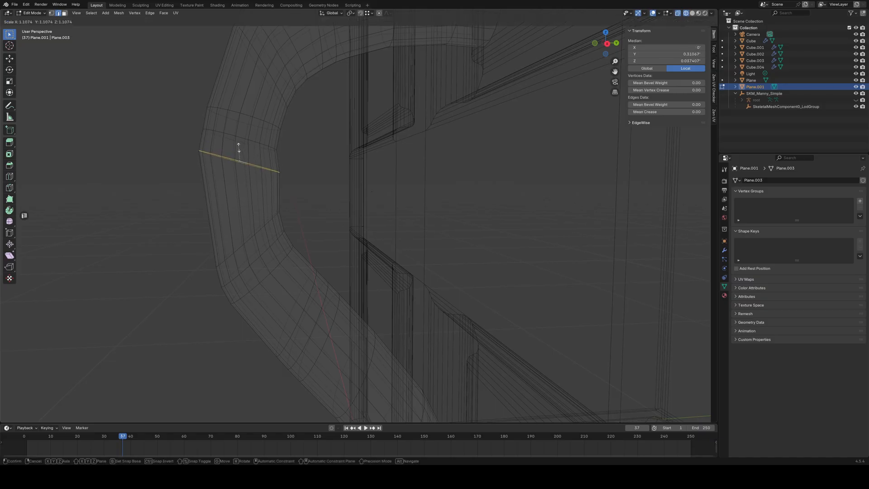
pyautogui.click(239, 150)
# - Scale the second edge loop above the enlarged one to 1.044, and slightly enlarge the loop between them
pyautogui.keyDown('alt'); pyautogui.click(239, 139); pyautogui.keyUp('alt')
pyautogui.press('s')
pyautogui.click(243, 143)
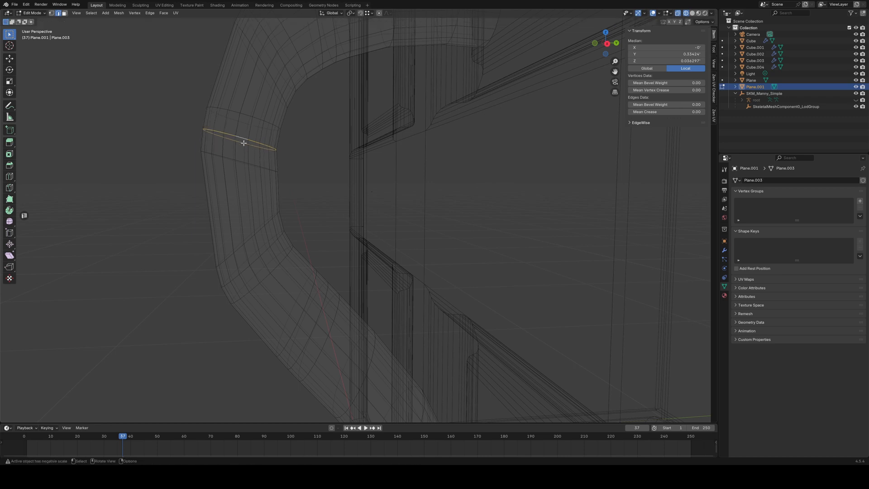
pyautogui.keyDown('alt'); pyautogui.click(249, 117); pyautogui.keyUp('alt')
pyautogui.press('s')
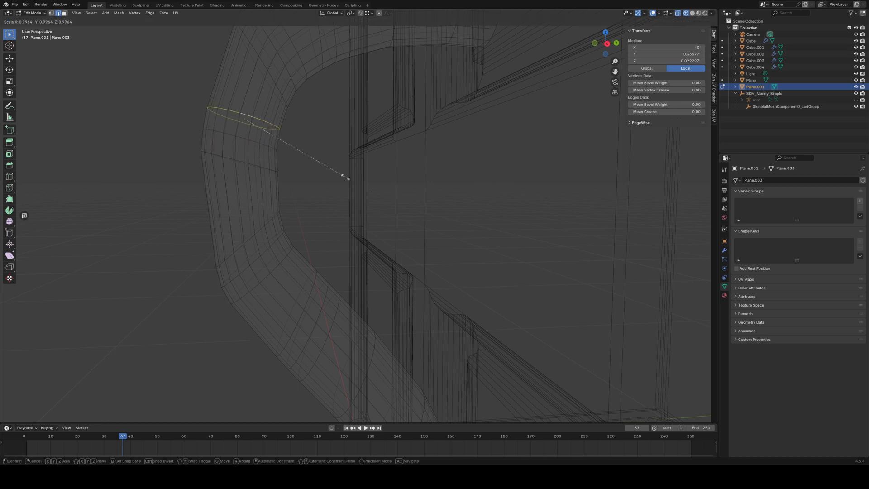
pyautogui.click(349, 179)
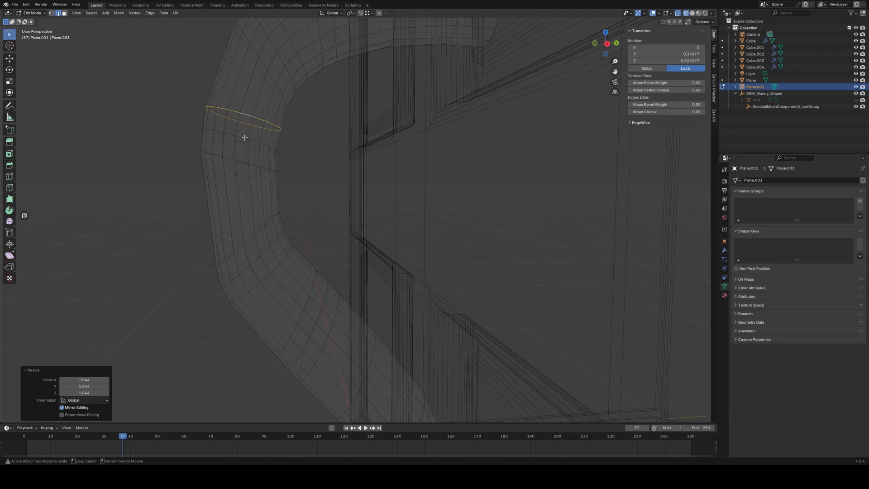
pyautogui.keyDown('alt'); pyautogui.click(243, 140); pyautogui.keyUp('alt')
pyautogui.press('s')
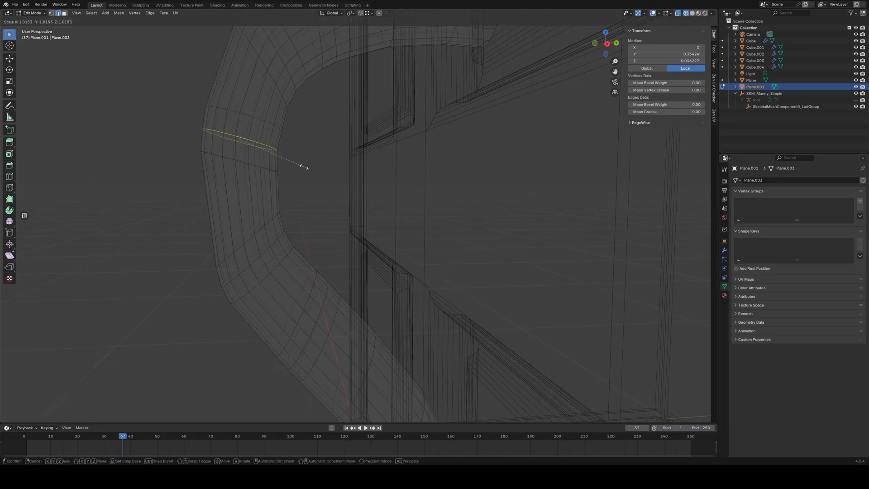
pyautogui.click(302, 167)
# - Scale the lowest of the three neighbouring edge loops on the handle's upper curve to 1.017
pyautogui.keyDown('alt'); pyautogui.click(243, 161); pyautogui.keyUp('alt')
pyautogui.press('s')
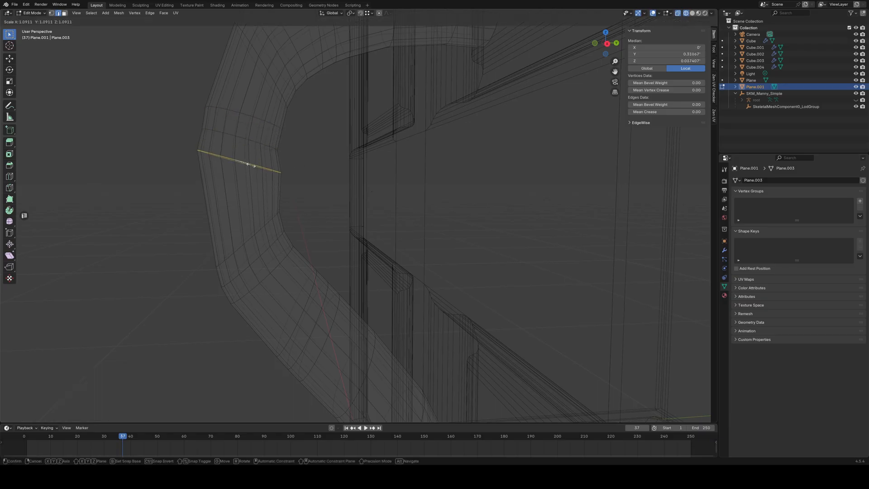
pyautogui.rightClick(251, 165)
pyautogui.press('s')
pyautogui.click(317, 188)
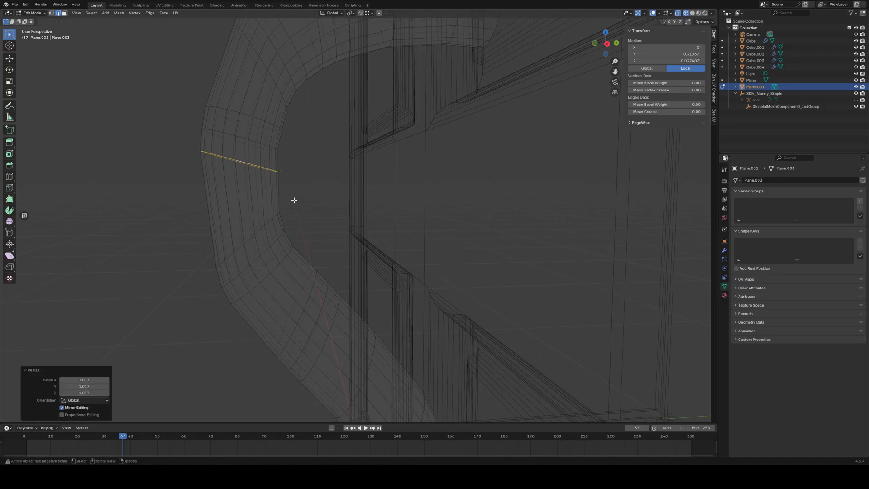
# - Resize the three edge loops around the bend below the upper curve one by one, scaling the last to 1.033
pyautogui.keyDown('alt'); pyautogui.click(259, 230); pyautogui.keyUp('alt')
pyautogui.press('s')
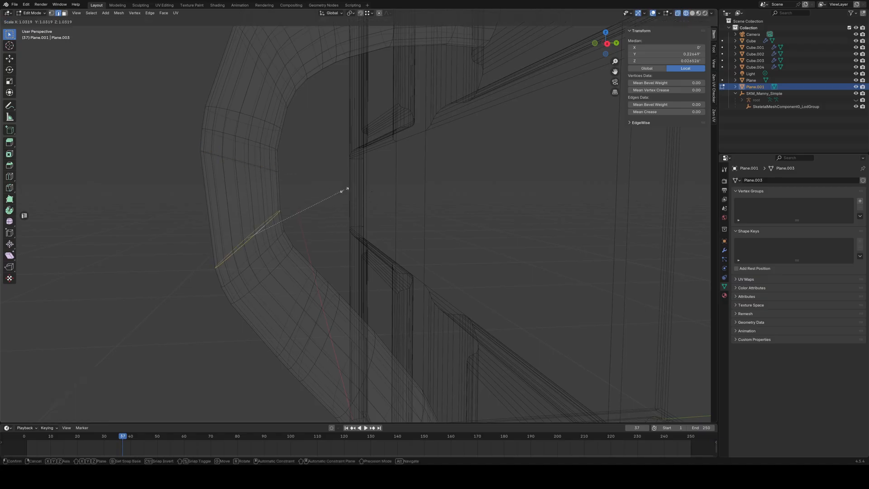
pyautogui.click(345, 189)
pyautogui.keyDown('alt'); pyautogui.click(272, 242); pyautogui.keyUp('alt')
pyautogui.press('s')
pyautogui.click(342, 206)
pyautogui.keyDown('alt'); pyautogui.click(277, 268); pyautogui.keyUp('alt')
pyautogui.press('s')
pyautogui.click(361, 228)
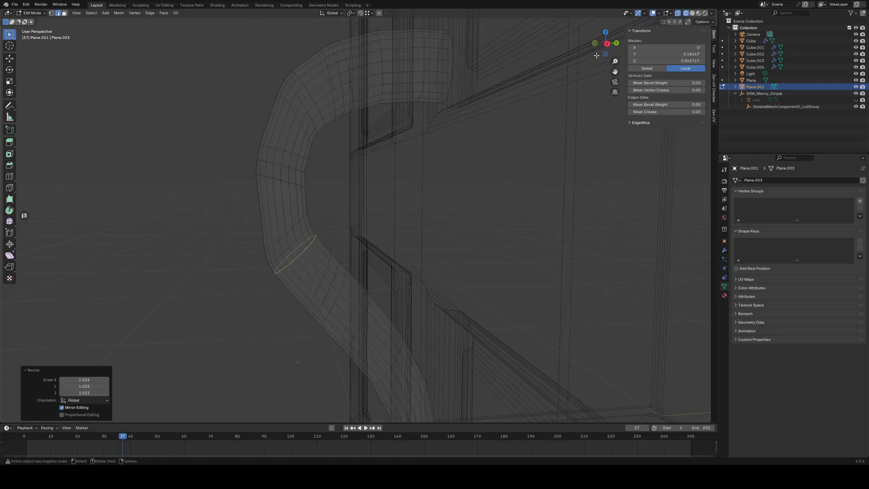
# - Examine the resized handle in Material Preview shading from outside Edit Mode, and restore solid shading
pyautogui.click(692, 13)
pyautogui.click(699, 13)
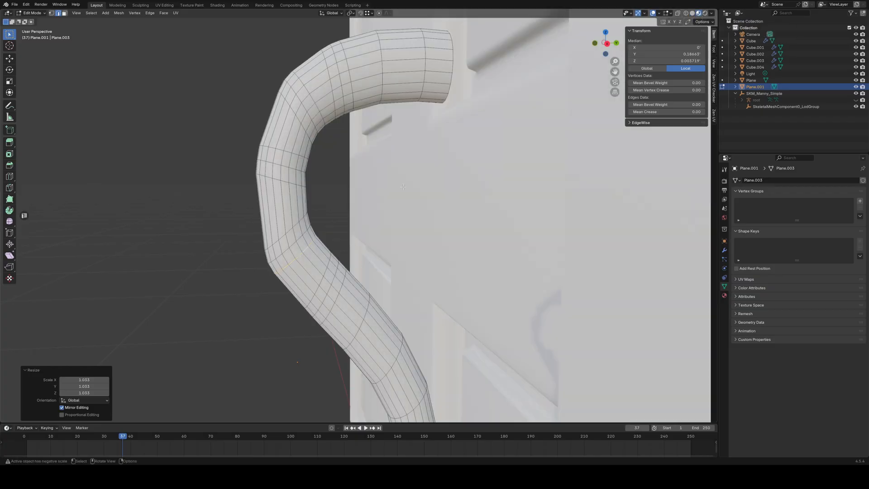
pyautogui.scroll(-5, 404, 179)
pyautogui.press('Tab')
pyautogui.moveTo(333, 222)
pyautogui.mouseDown(button='middle')
pyautogui.moveTo(414, 218)
pyautogui.moveTo(463, 180)
pyautogui.moveTo(227, 297)
pyautogui.moveTo(300, 235)
pyautogui.moveTo(364, 252)
pyautogui.moveTo(391, 241)
pyautogui.moveTo(362, 234)
pyautogui.moveTo(380, 229)
pyautogui.mouseUp(button='middle')
pyautogui.scroll(-5, 314, 232)
pyautogui.click(692, 13)
# - In Edit Mode, add one centred edge loop across the handle's straight section between the upper curve and the bend below
pyautogui.scroll(7, 457, 254)
pyautogui.press('Tab')
pyautogui.scroll(3, 363, 230)
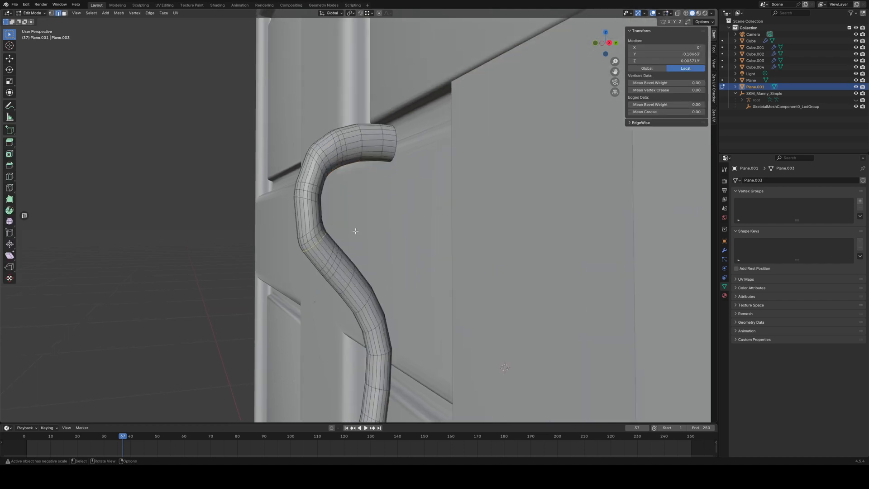
pyautogui.hotkey('ctrl', 'r')
pyautogui.click(300, 215)
pyautogui.rightClick(299, 216)
pyautogui.press('s')
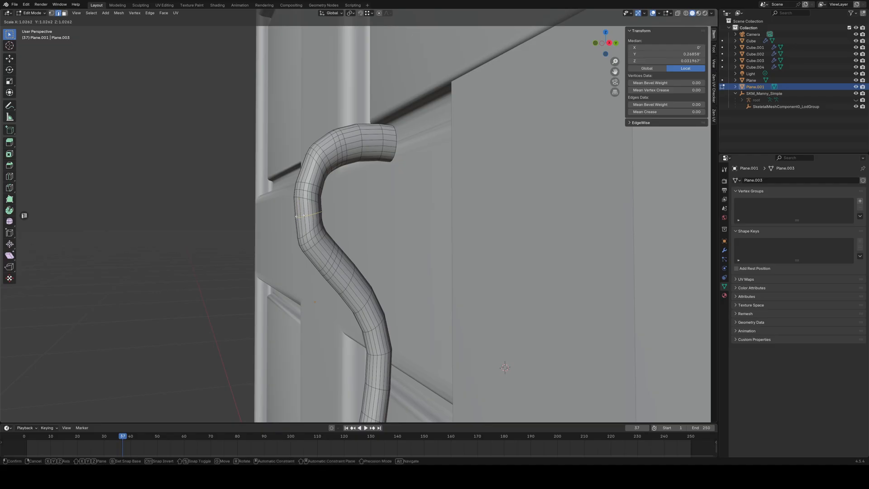
pyautogui.rightClick(301, 215)
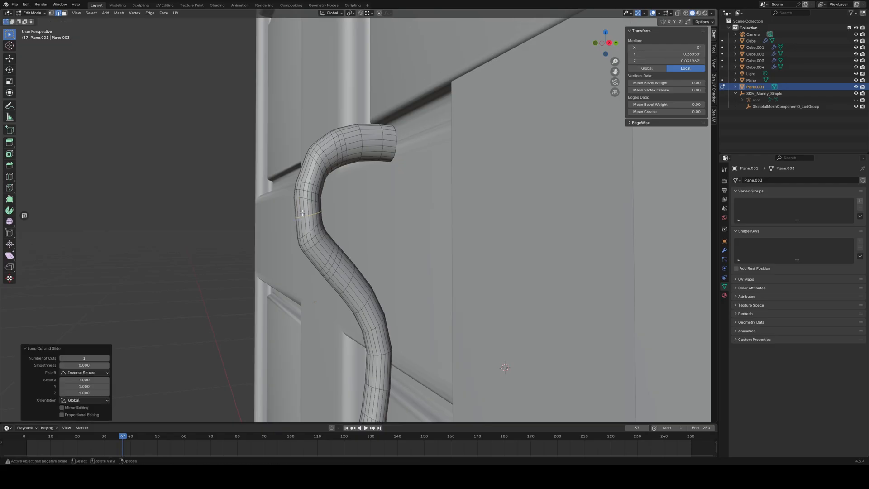
pyautogui.press('KP_1')
pyautogui.press('KP_3')
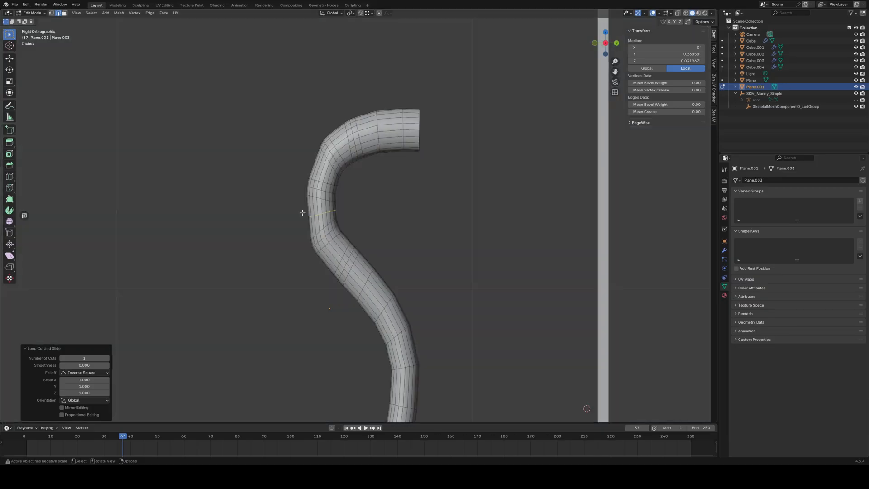
pyautogui.press('KP_1')
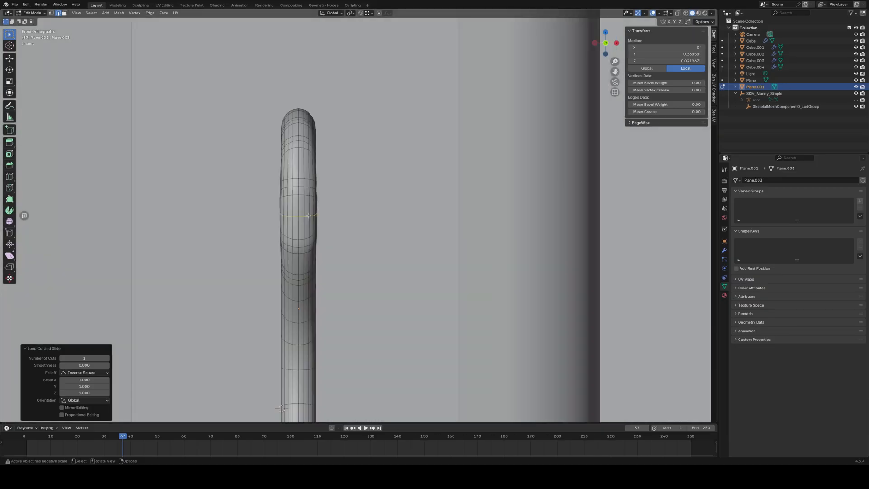
pyautogui.scroll(-6, 309, 216)
pyautogui.scroll(5, 318, 212)
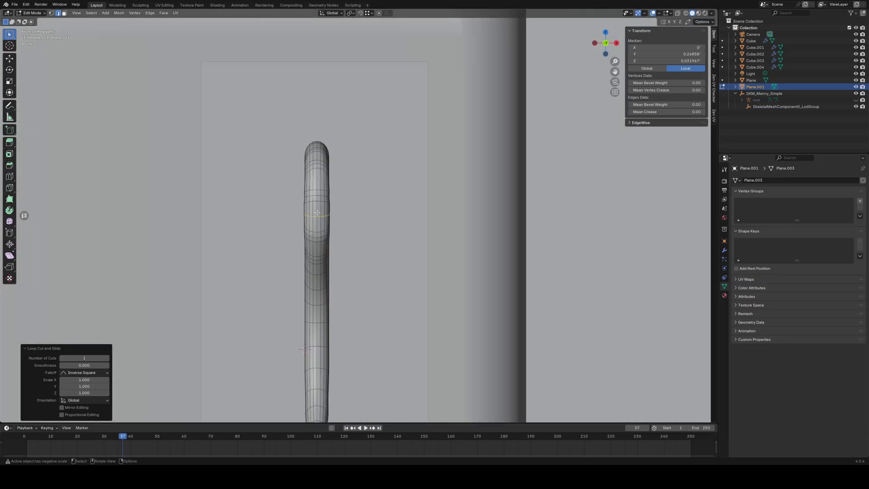
pyautogui.press('KP_3')
pyautogui.scroll(3, 337, 219)
pyautogui.press('s')
pyautogui.press('y')
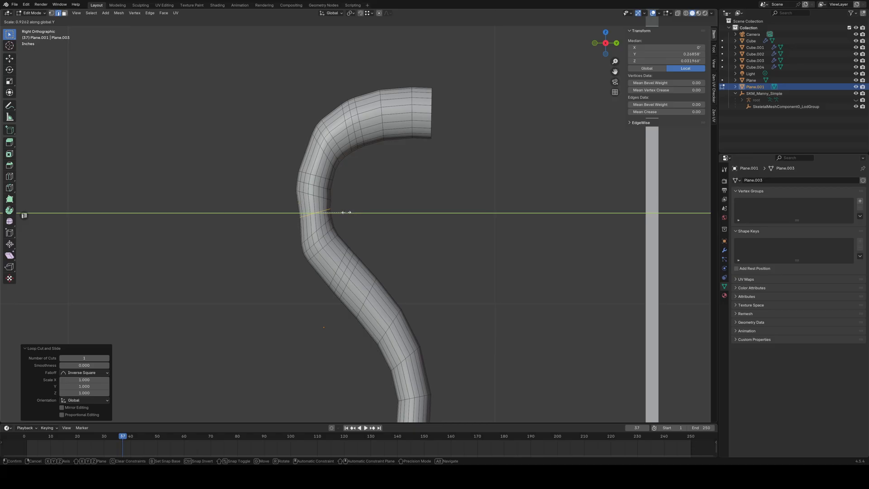
pyautogui.press('Escape')
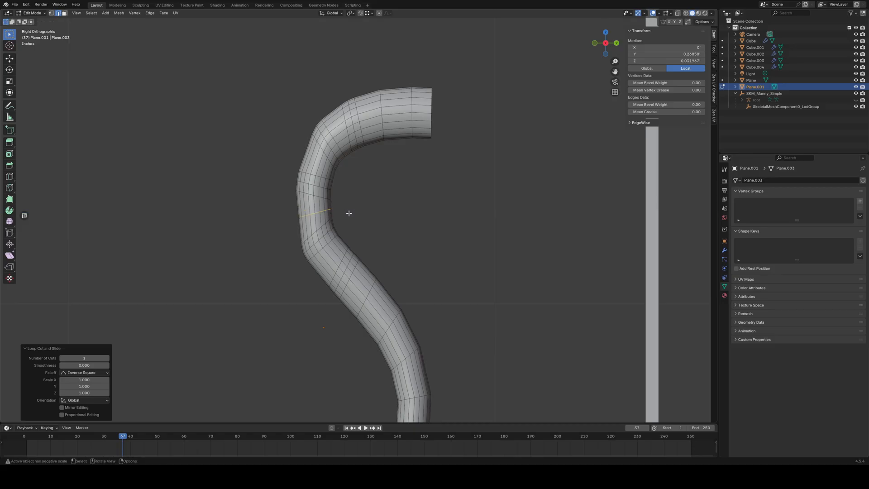
# - Rotate the new edge loop slightly in side view to bring it closer to level across the handle, and fine-tune its overall size
pyautogui.press('r')
pyautogui.click(349, 216)
pyautogui.press('s')
pyautogui.click(349, 218)
pyautogui.moveTo(351, 216); pyautogui.dragTo(429, 212, button='middle')
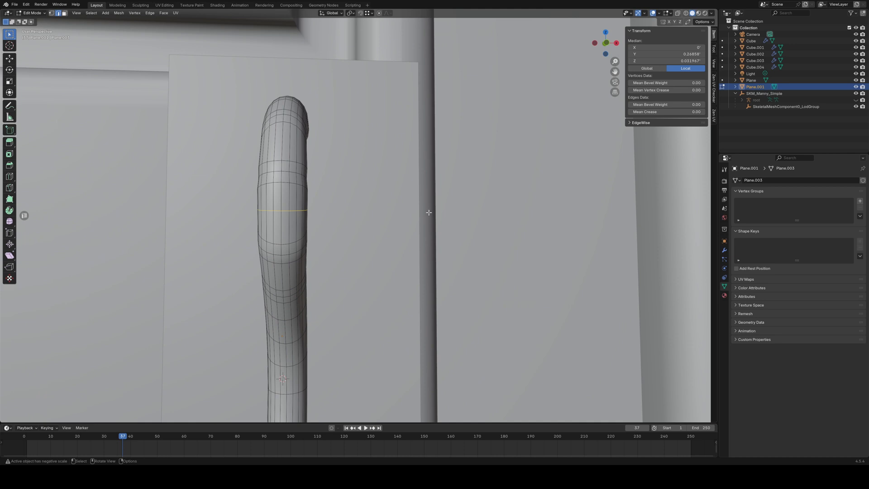
# - Scale the same edge loop slightly wider along the Y axis to even out the handle's thickness there
pyautogui.press('KP_3')
pyautogui.press('s')
pyautogui.press('y')
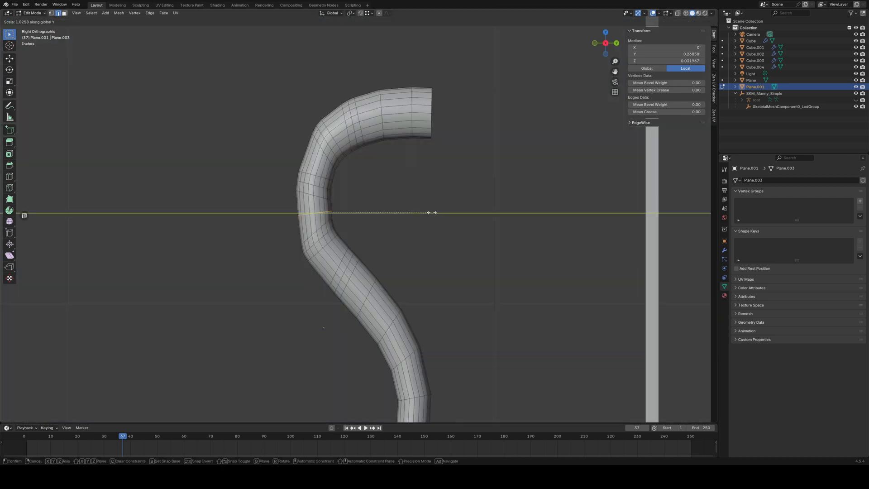
pyautogui.click(437, 212)
# - Try enlarging the two closely spaced edge loops just above the new one, scaling them one by one by about 1.06 and 1.03
pyautogui.moveTo(386, 207)
pyautogui.mouseDown(button='middle')
pyautogui.moveTo(404, 206)
pyautogui.moveTo(379, 216)
pyautogui.mouseUp(button='middle')
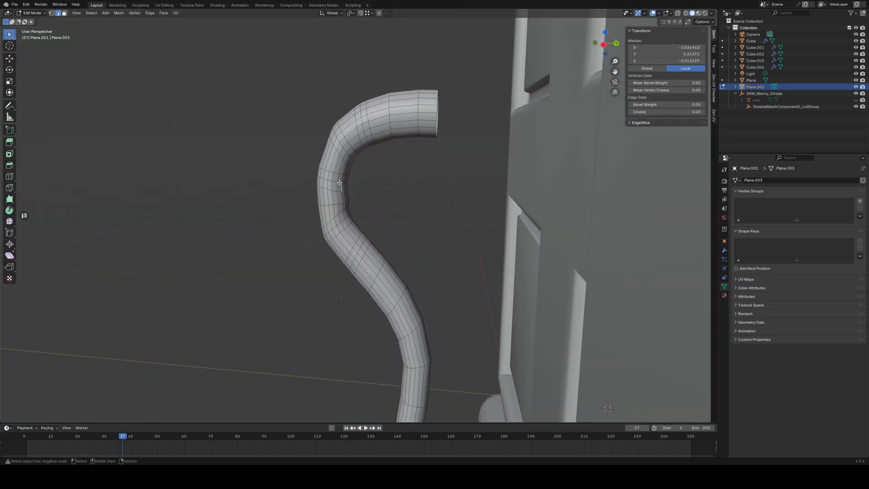
pyautogui.keyDown('alt'); pyautogui.click(340, 184); pyautogui.keyUp('alt')
pyautogui.press('KP_3')
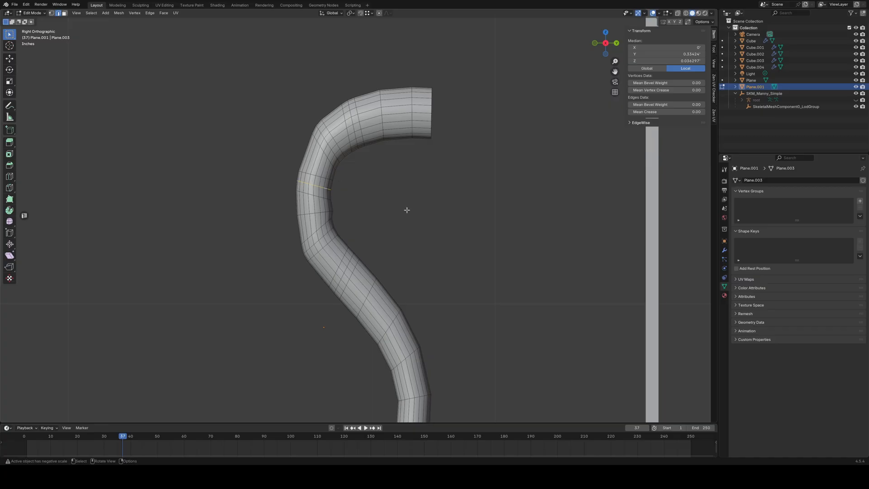
pyautogui.press('s')
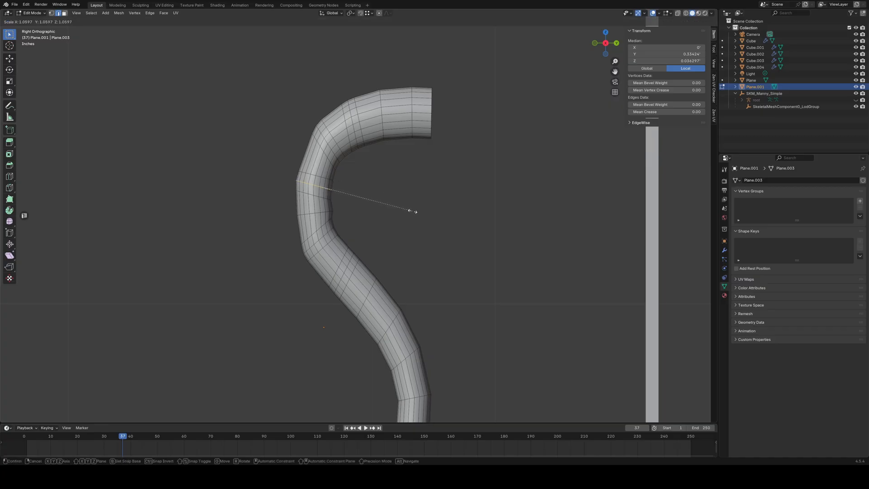
pyautogui.click(411, 211)
pyautogui.keyDown('alt'); pyautogui.click(316, 195); pyautogui.keyUp('alt')
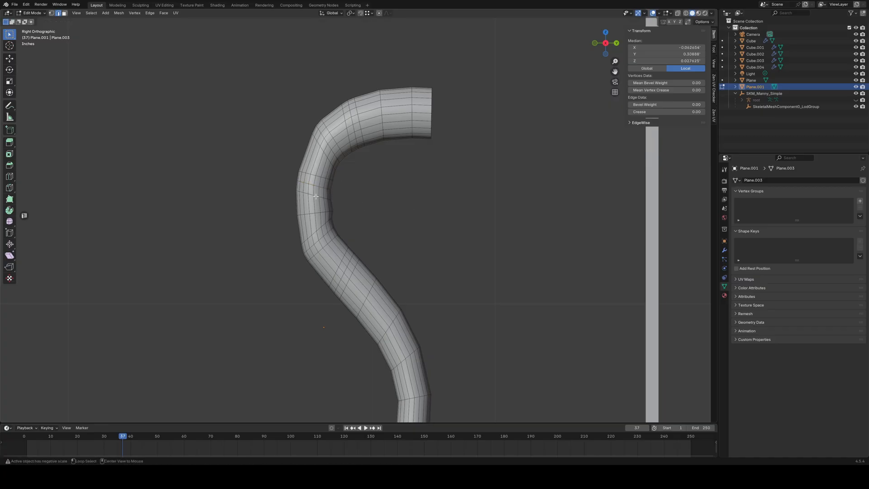
pyautogui.press('s')
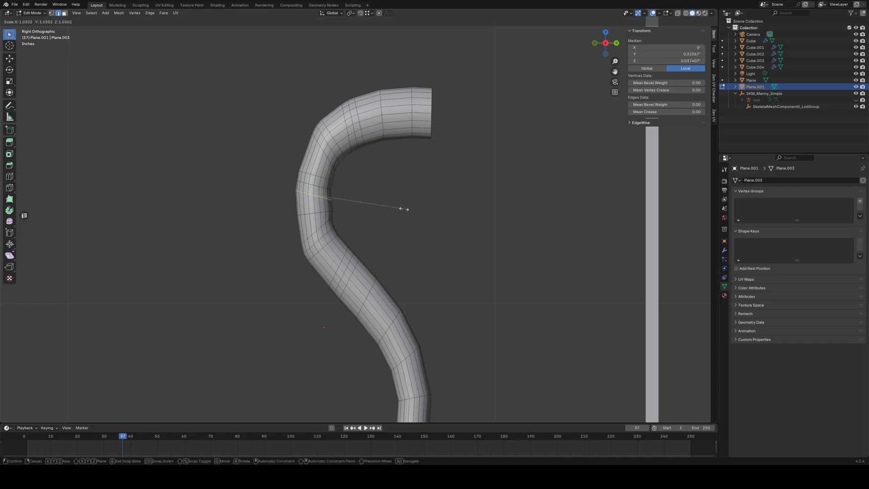
pyautogui.click(407, 209)
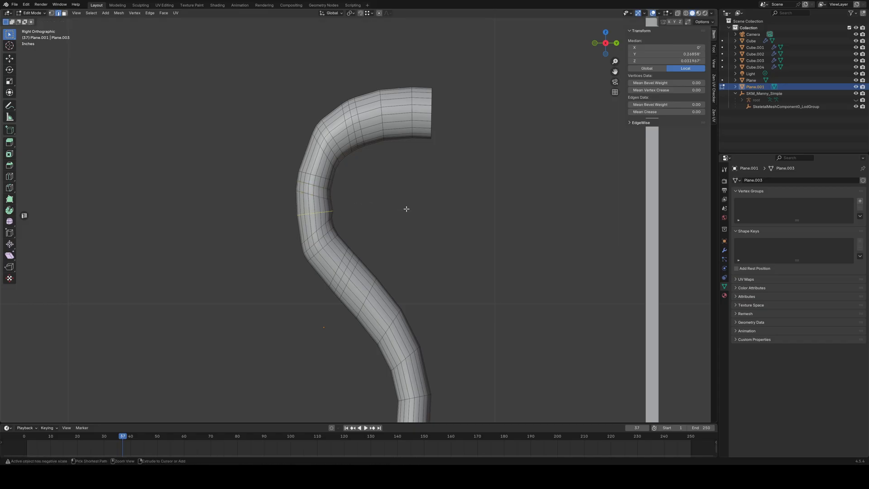
pyautogui.moveTo(405, 207); pyautogui.dragTo(355, 229, button='middle')
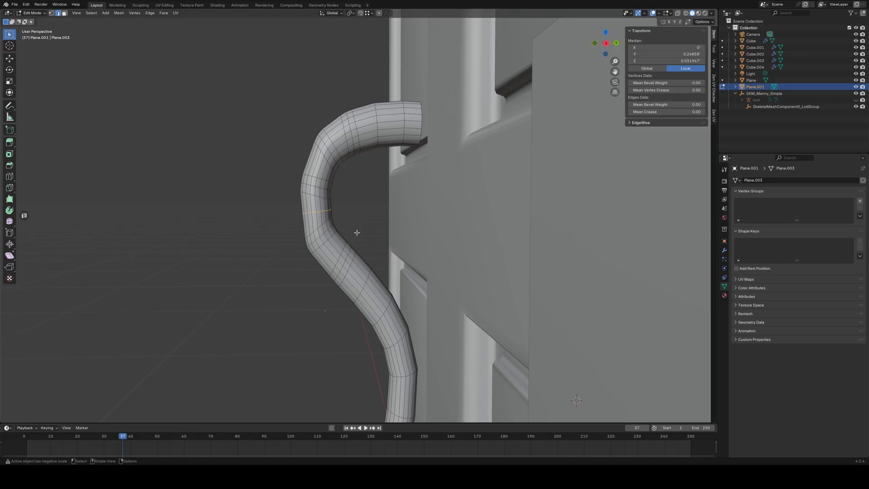
pyautogui.press('g')
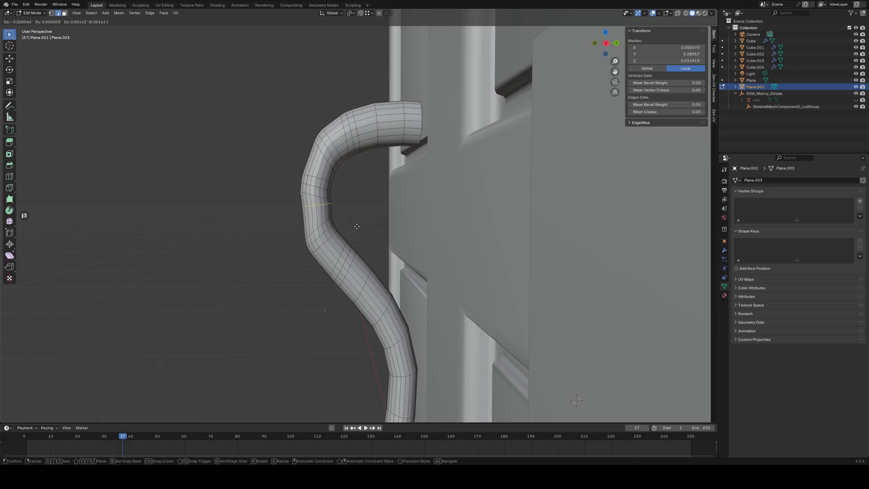
pyautogui.click(357, 226)
pyautogui.press('g')
pyautogui.press('z')
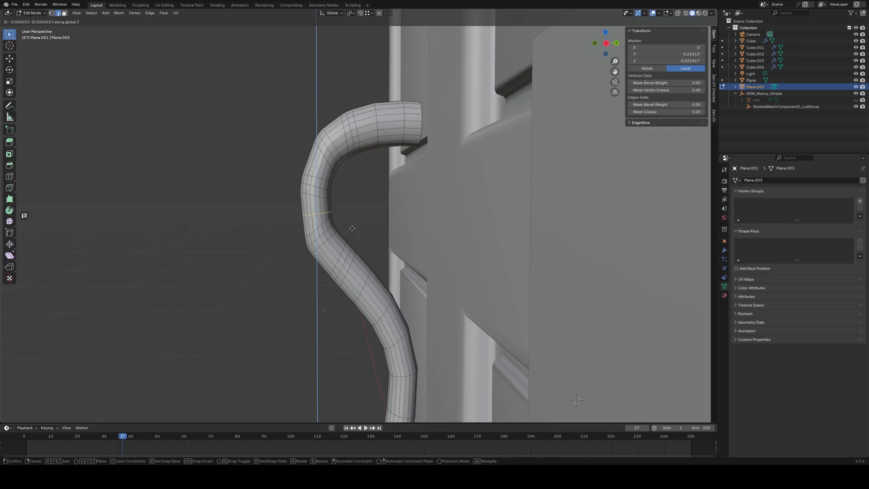
pyautogui.click(351, 226)
pyautogui.press('KP_3')
pyautogui.press('g')
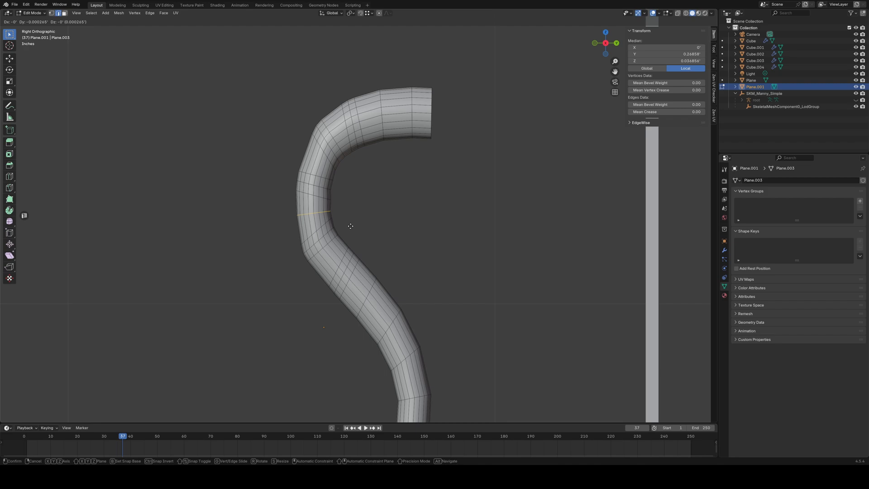
pyautogui.click(350, 226)
# - Select the whole handle mesh and leave Edit Mode
pyautogui.click(390, 212)
pyautogui.moveTo(391, 212); pyautogui.dragTo(422, 233, button='middle')
pyautogui.press('a')
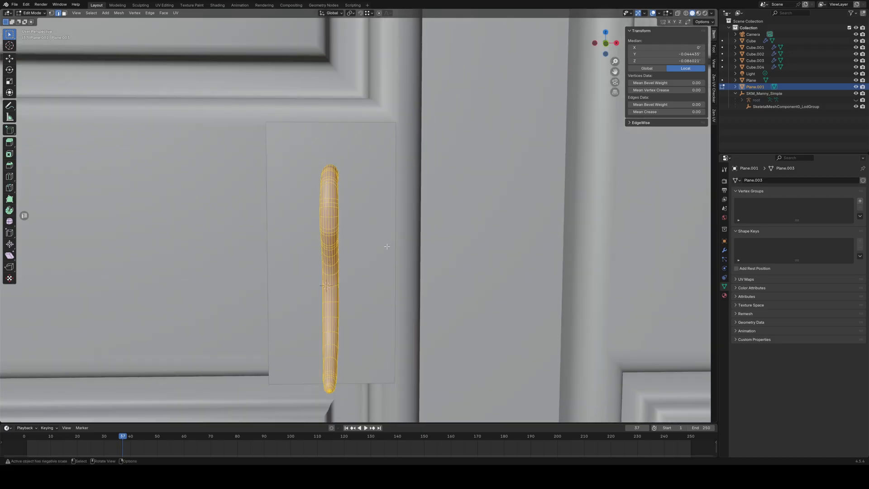
pyautogui.press('Tab')
pyautogui.press('a')
pyautogui.press('x')
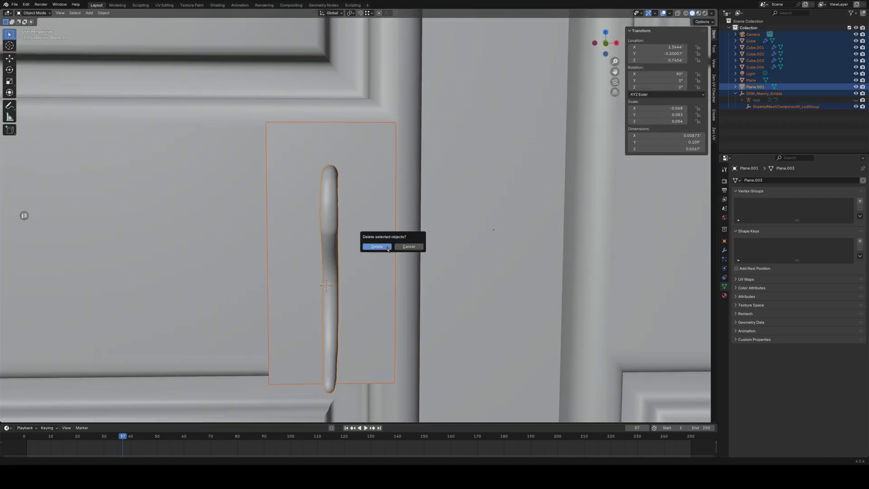
pyautogui.click(410, 247)
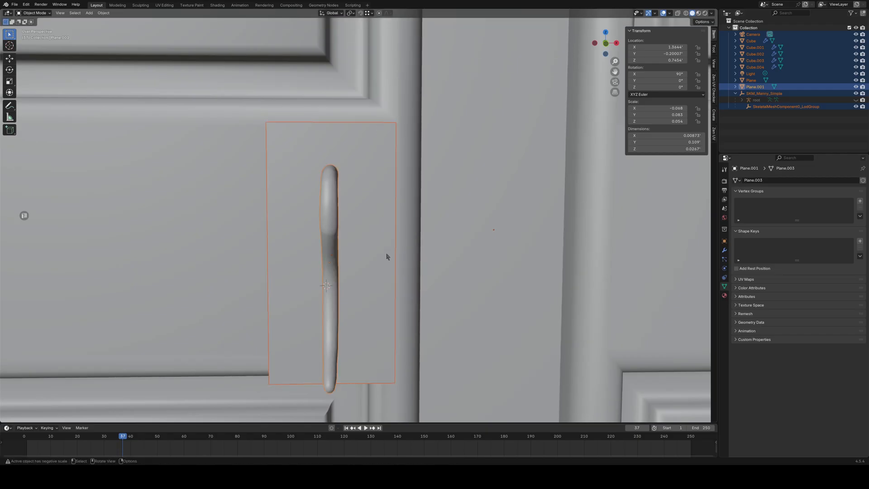
# - Select the curved handle and scale it slightly narrower along the X axis
pyautogui.click(330, 227)
pyautogui.press('s')
pyautogui.press('x')
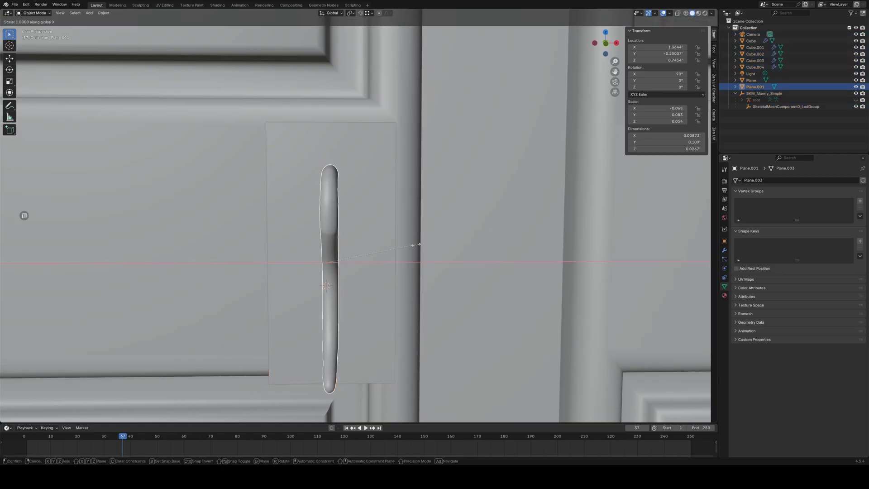
pyautogui.click(411, 246)
# - Snap the 3D cursor to the rectangular back plate behind the handle
pyautogui.moveTo(411, 246); pyautogui.dragTo(401, 325, button='middle')
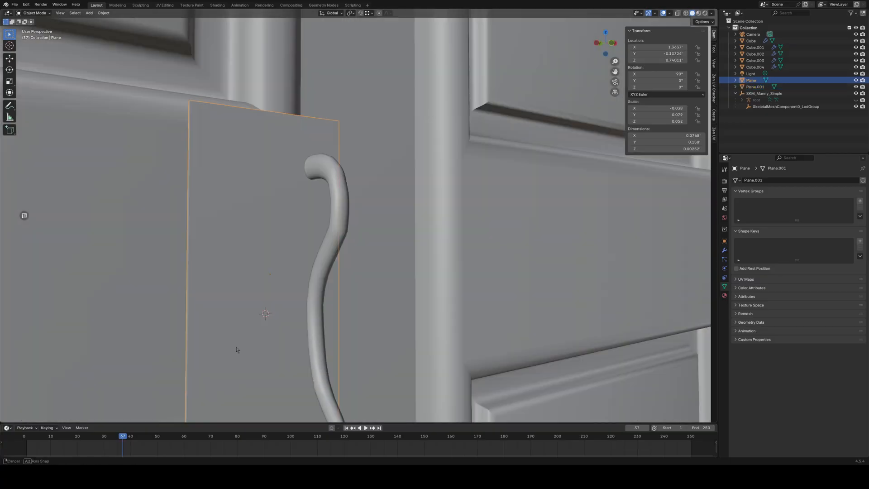
pyautogui.moveTo(238, 350); pyautogui.dragTo(233, 348, button='middle')
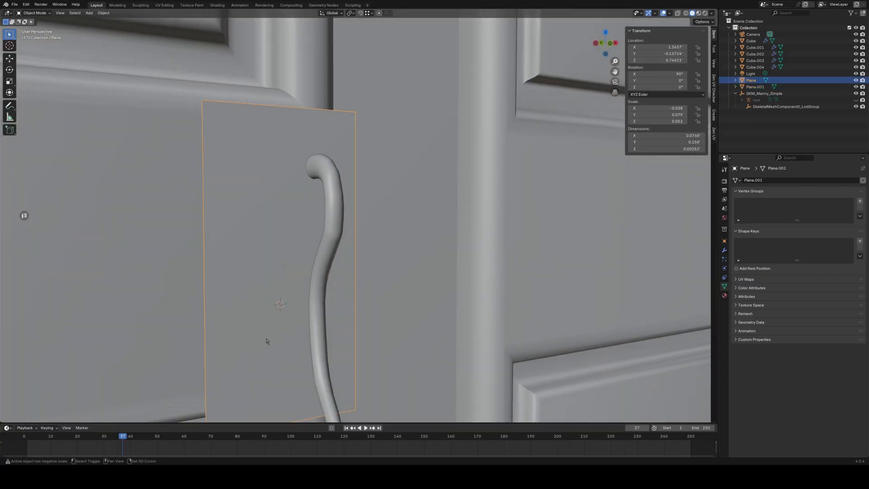
pyautogui.hotkey('shift', 's')
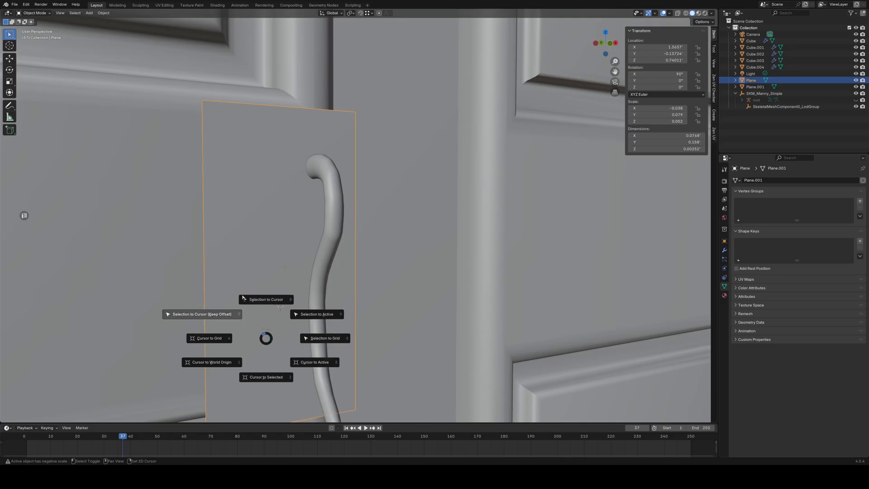
pyautogui.click(270, 374)
pyautogui.hotkey('shift', 'a')
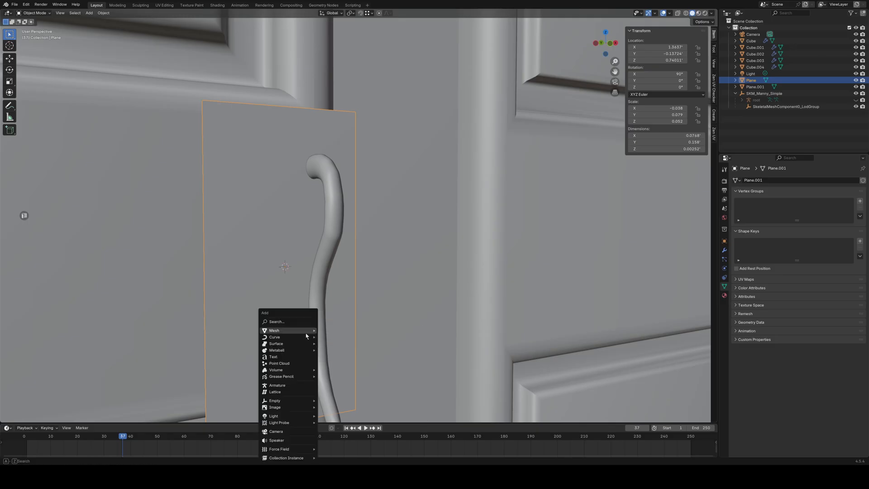
pyautogui.moveTo(308, 330)
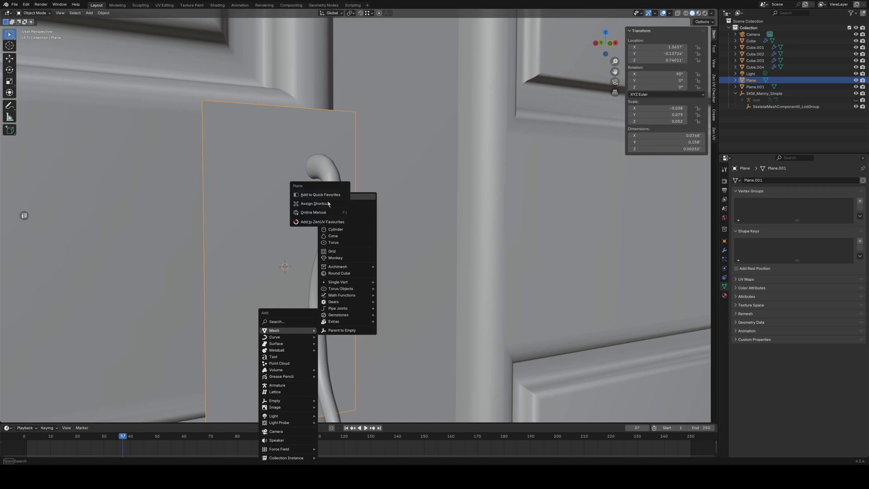
pyautogui.scroll(-4, 281, 261)
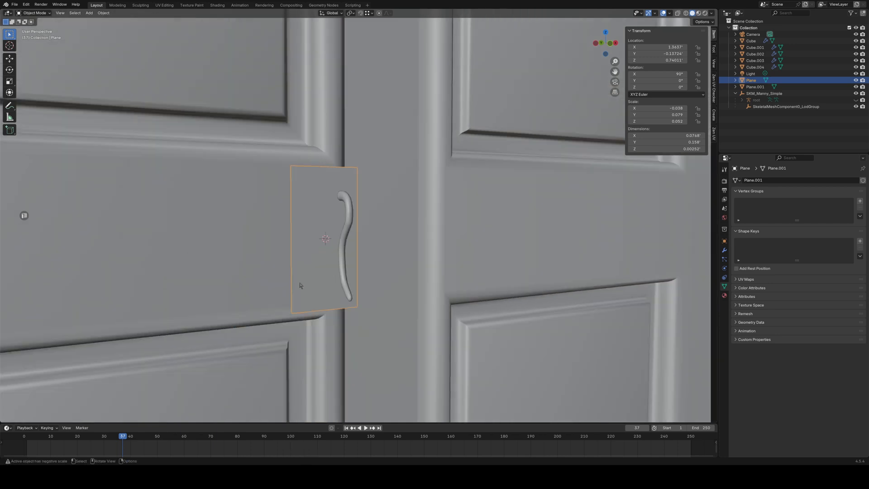
pyautogui.moveTo(296, 282); pyautogui.dragTo(352, 252, button='middle')
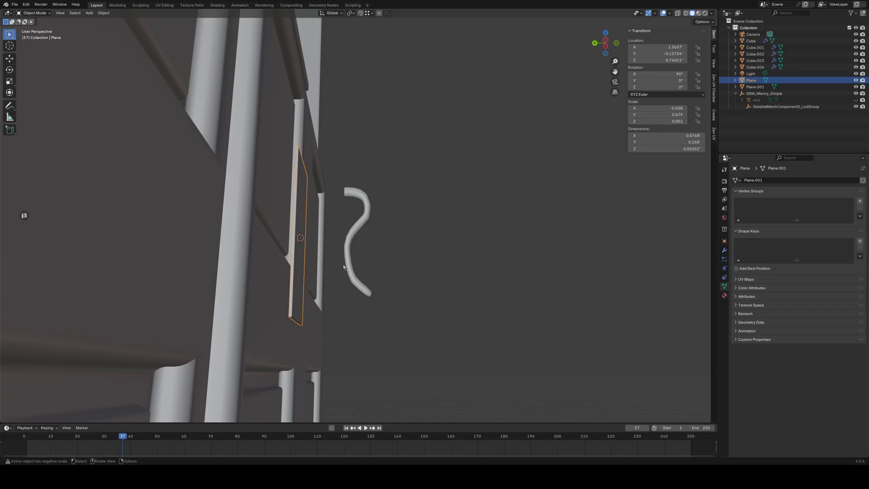
pyautogui.scroll(5, 343, 267)
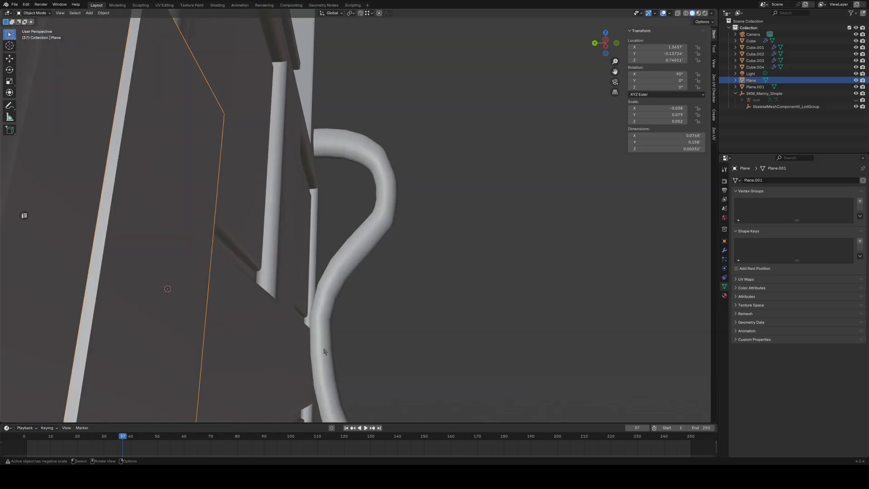
pyautogui.moveTo(303, 214); pyautogui.dragTo(243, 248, button='middle')
pyautogui.scroll(-3, 243, 248)
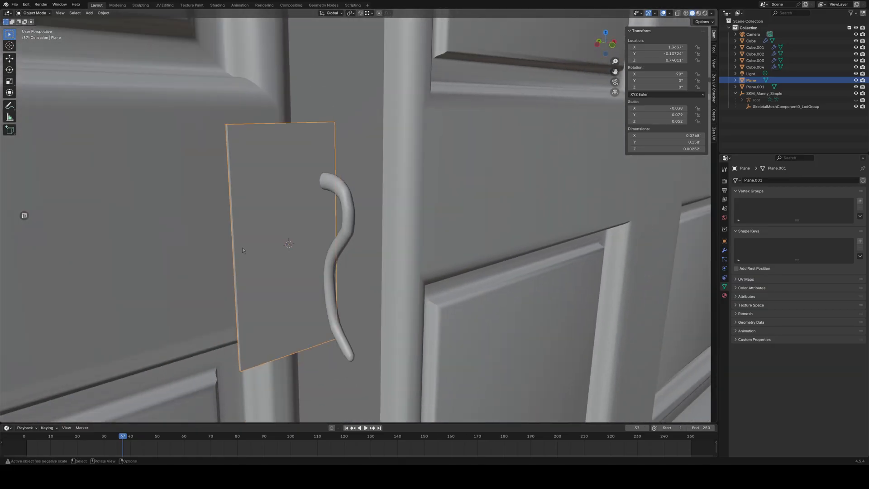
# - Duplicate the back plate's front face in Edit Mode and move the copy about 0.016 ft along negative Y, towards the handle
pyautogui.press('Tab')
pyautogui.moveTo(248, 194); pyautogui.dragTo(248, 176, button='middle')
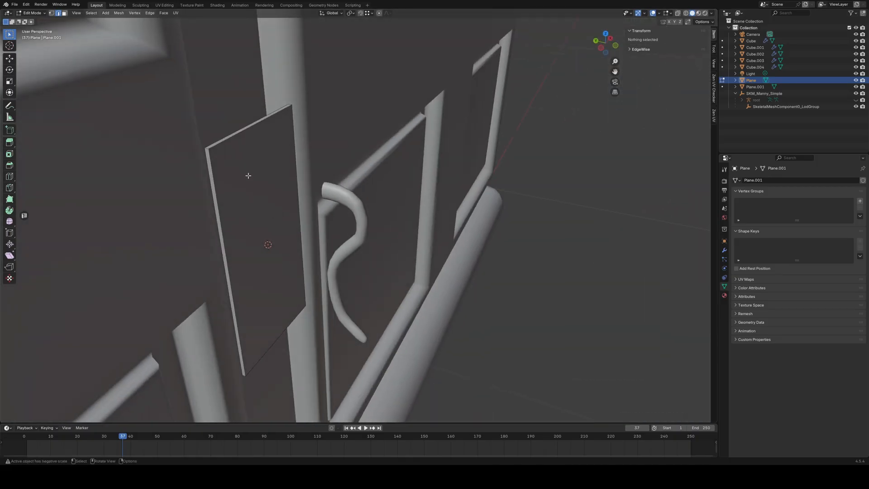
pyautogui.click(224, 142)
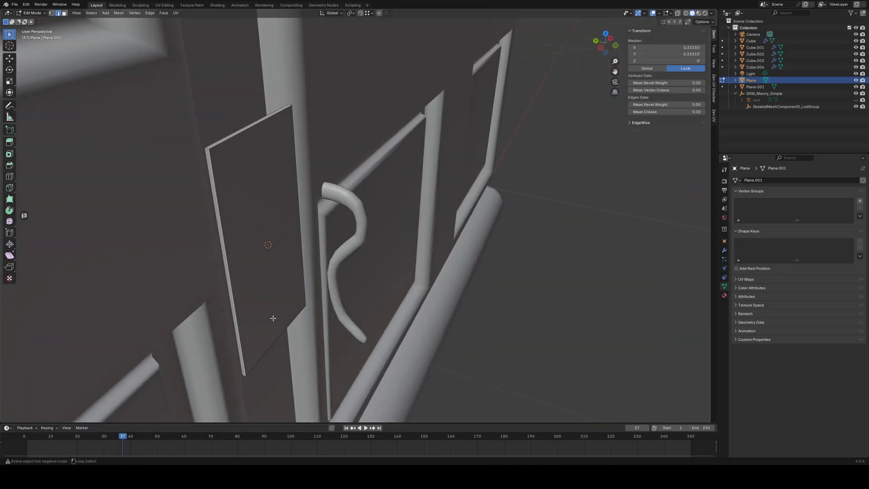
pyautogui.click(264, 353)
pyautogui.click(303, 261)
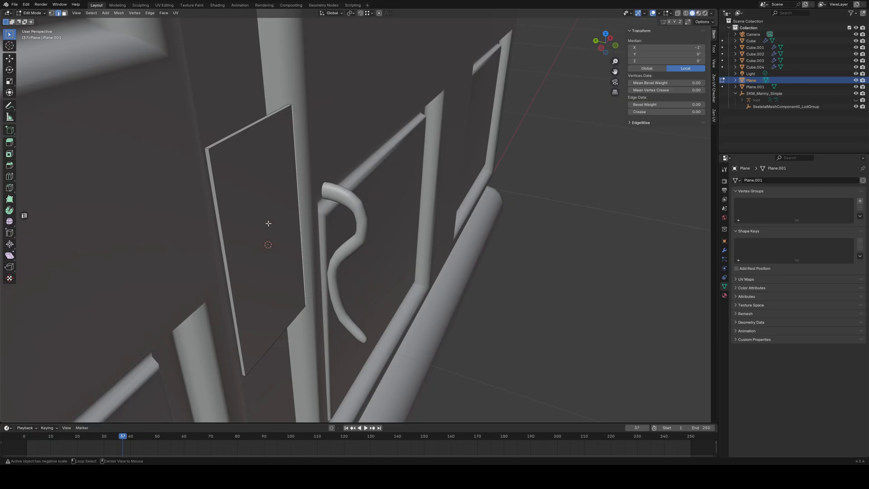
pyautogui.keyDown('shift'); pyautogui.click(226, 139); pyautogui.keyUp('shift')
pyautogui.keyDown('shift'); pyautogui.click(219, 209); pyautogui.keyUp('shift')
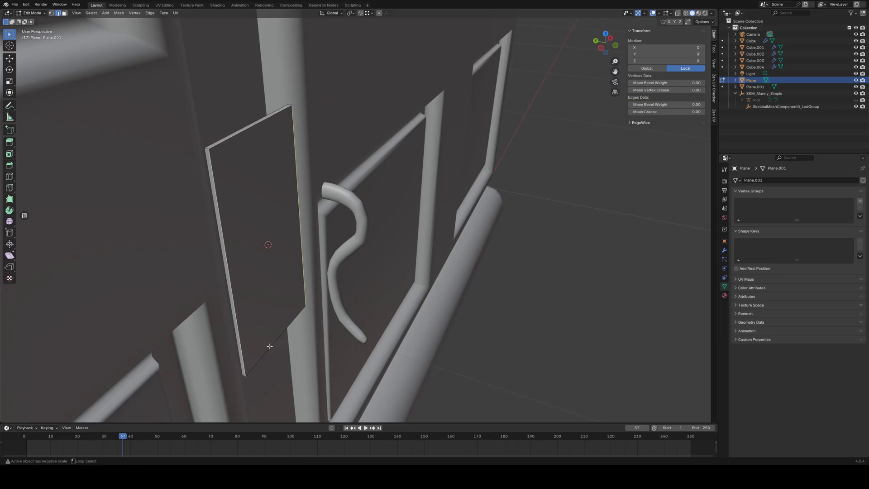
pyautogui.keyDown('shift'); pyautogui.click(270, 346); pyautogui.keyUp('shift')
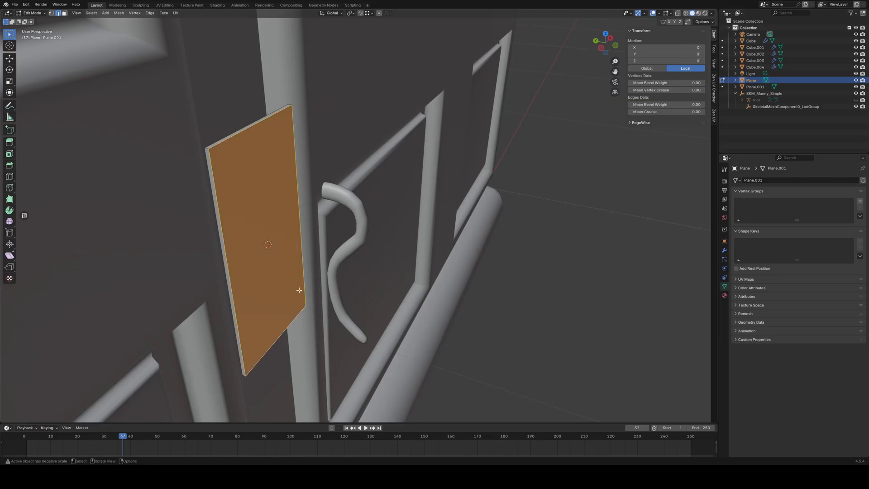
pyautogui.press('g')
pyautogui.press('y')
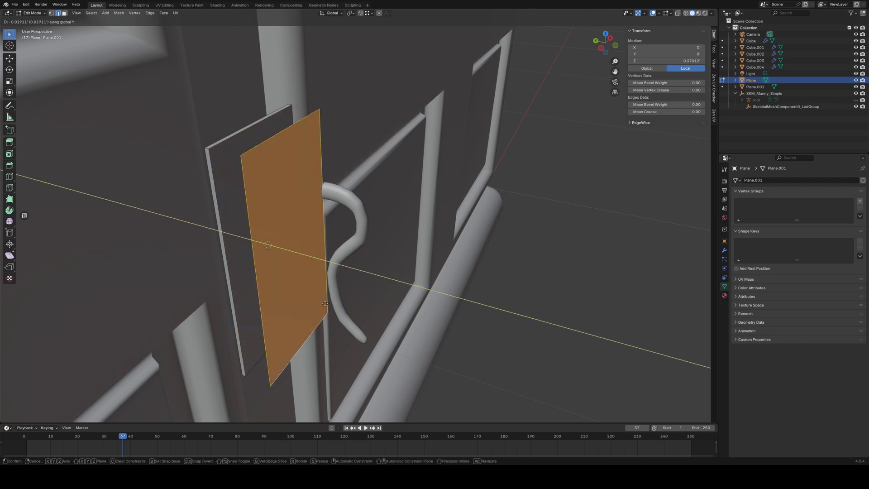
pyautogui.click(322, 299)
# - Separate the duplicated face into its own object and return to Object Mode
pyautogui.press('p')
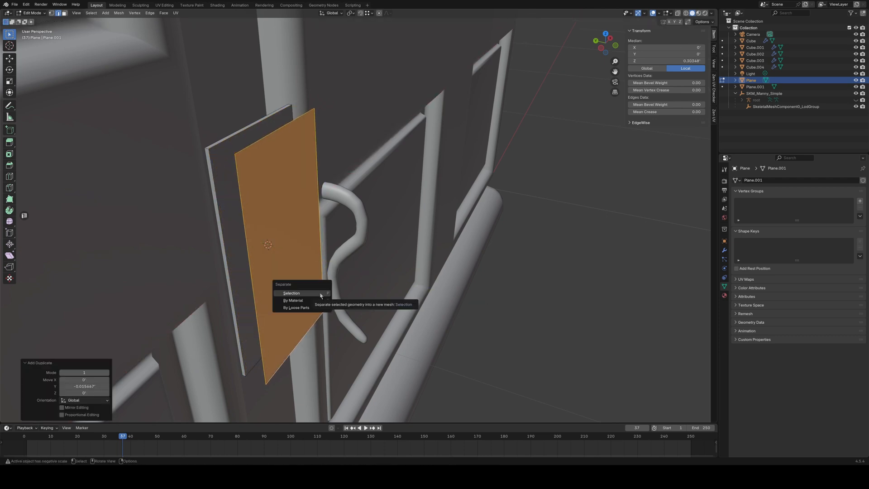
pyautogui.click(292, 293)
pyautogui.press('KP_7')
pyautogui.press('KP_1')
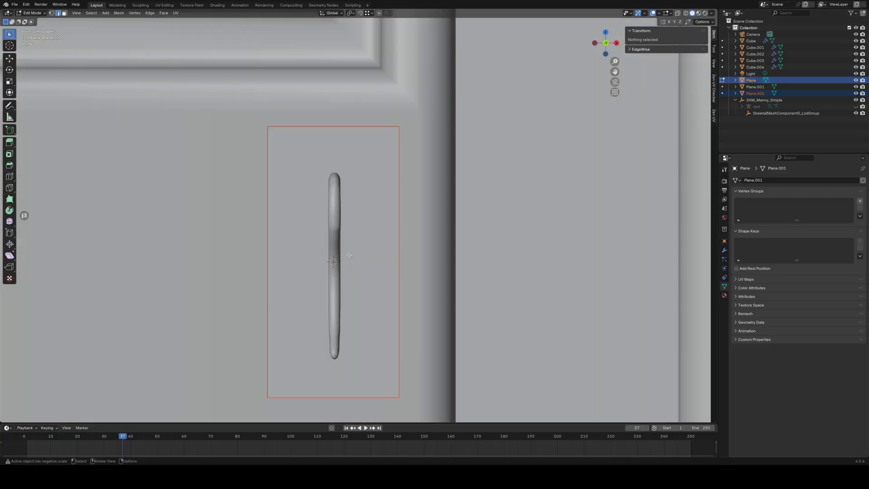
pyautogui.scroll(-3, 356, 261)
pyautogui.scroll(1, 388, 286)
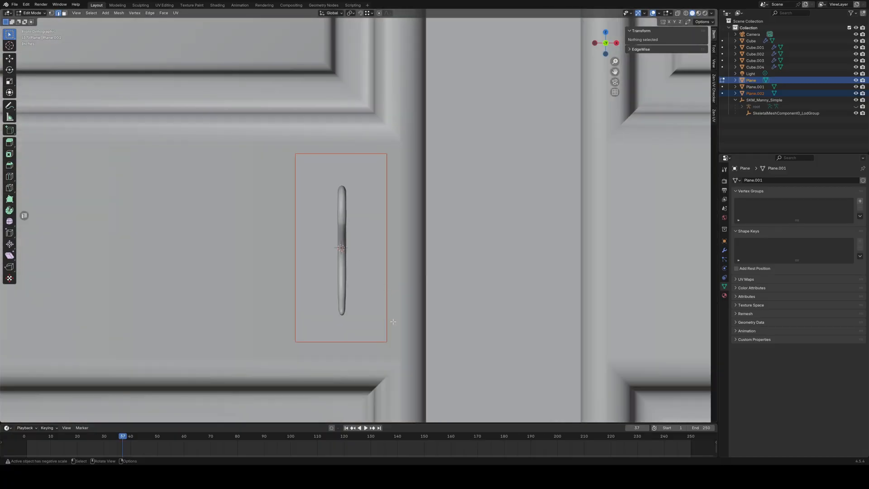
pyautogui.rightClick(381, 303)
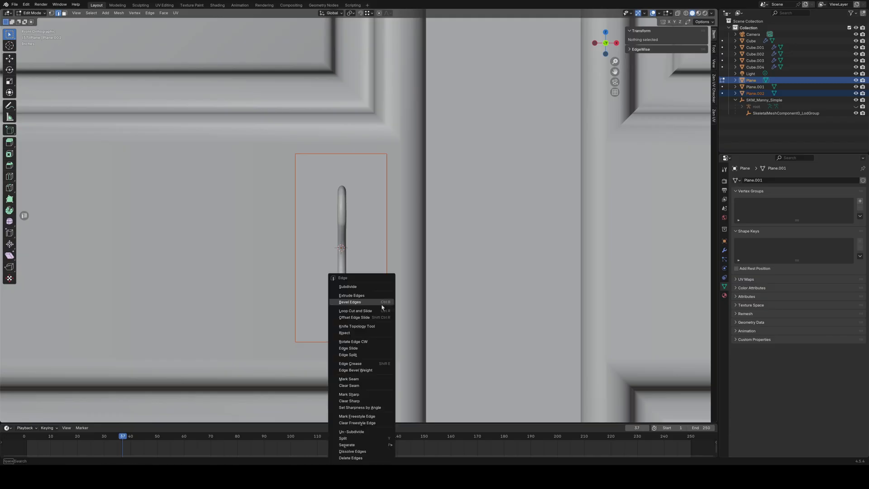
pyautogui.moveTo(404, 273); pyautogui.dragTo(327, 225, button='middle')
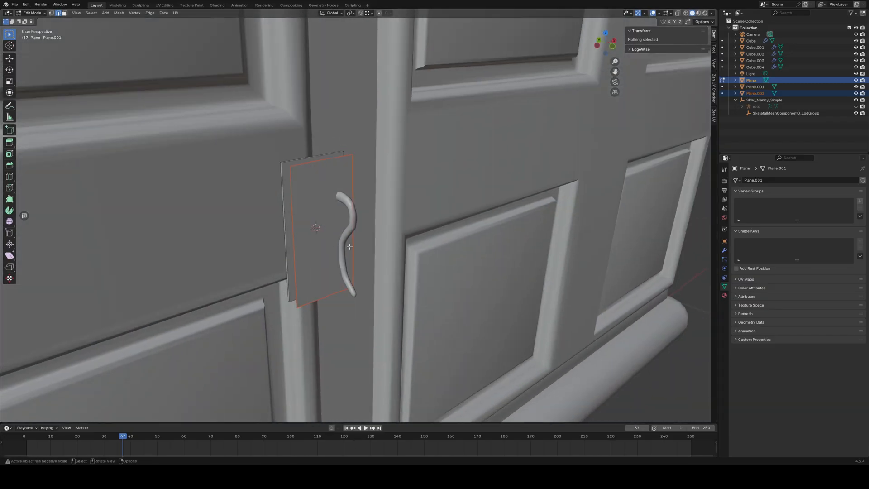
pyautogui.press('Tab')
# - Apply rotation and scale to all objects and select the separated face in front of the back plate
pyautogui.click(302, 210)
pyautogui.press('a')
pyautogui.hotkey('ctrl', 'a')
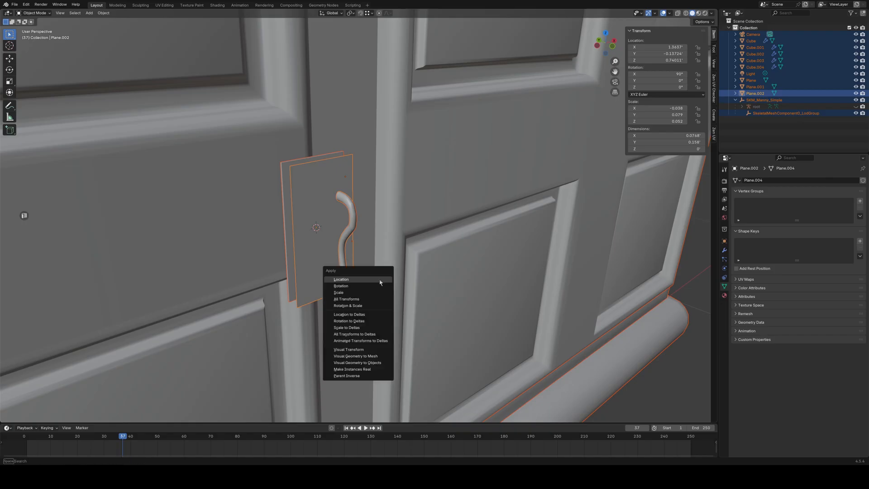
pyautogui.click(373, 306)
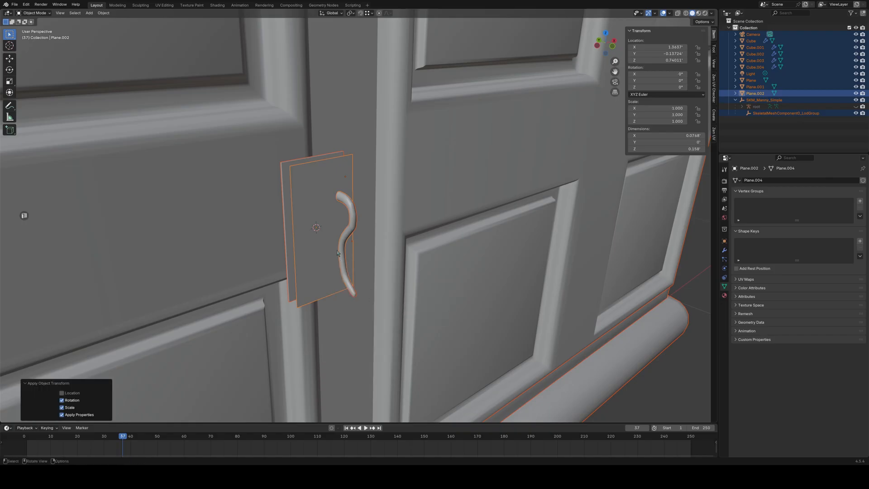
pyautogui.click(319, 222)
pyautogui.moveTo(325, 240)
pyautogui.mouseDown(button='middle')
pyautogui.moveTo(304, 217)
pyautogui.moveTo(323, 238)
pyautogui.mouseUp(button='middle')
pyautogui.press('KP_3')
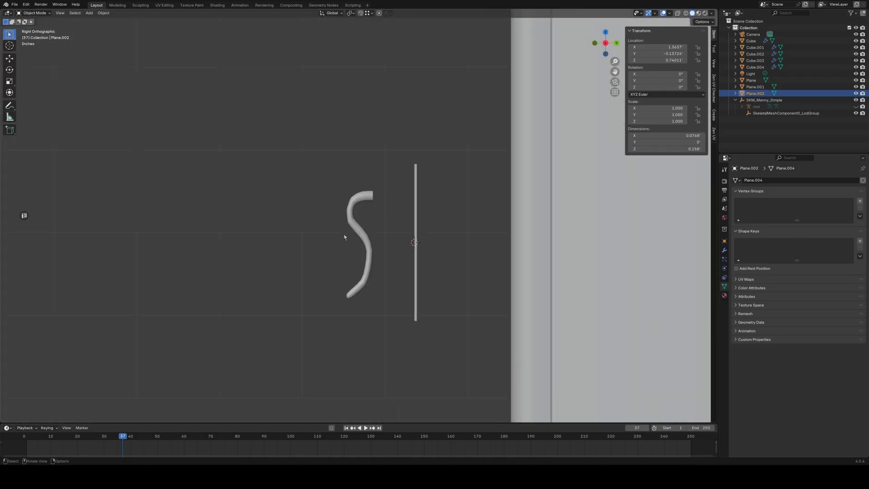
pyautogui.press('KP_1')
pyautogui.press('s')
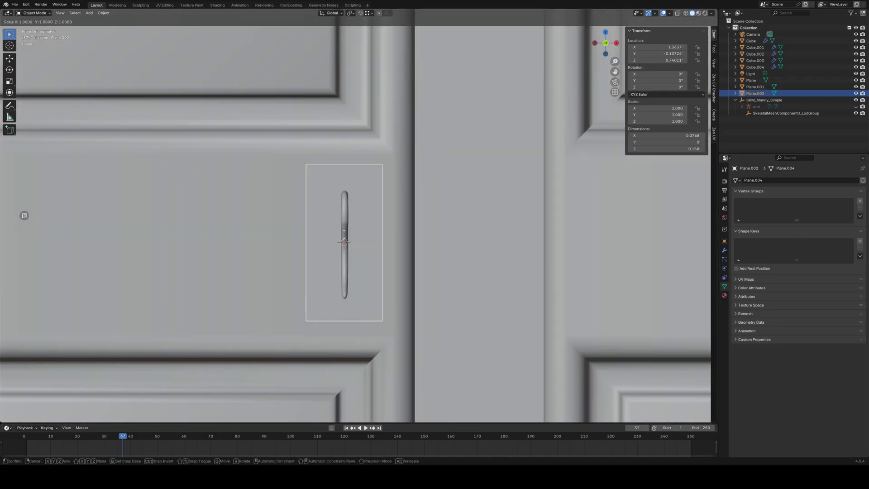
pyautogui.press('Escape')
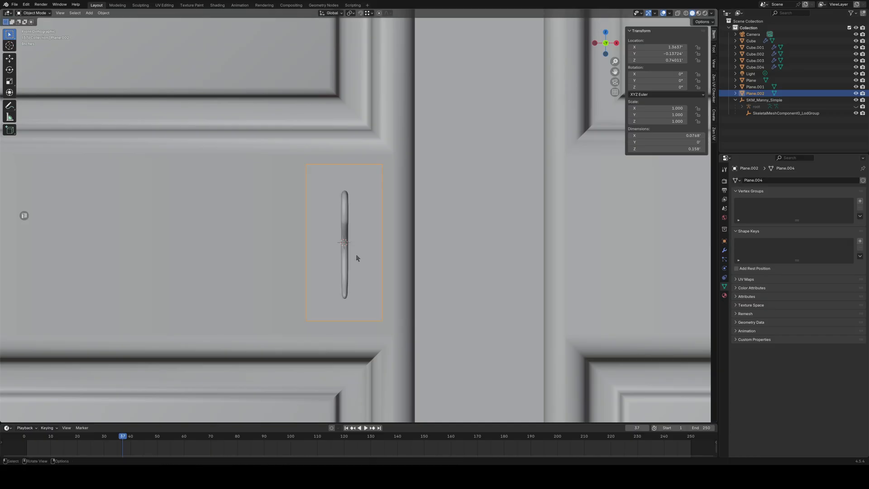
# - Shorten the separated face along the Z axis to a scale of about 0.203
pyautogui.moveTo(373, 253); pyautogui.dragTo(400, 264, button='middle')
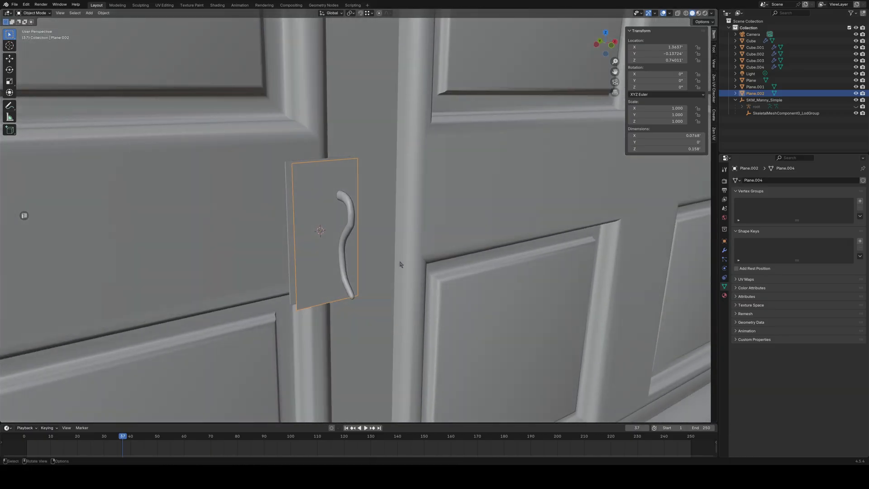
pyautogui.press('s')
pyautogui.press('y')
pyautogui.press('z')
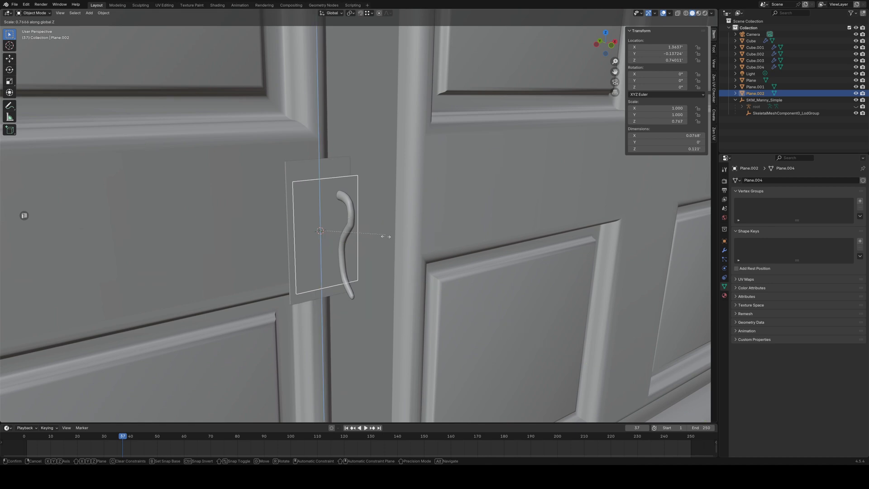
pyautogui.click(337, 231)
pyautogui.press('KP_3')
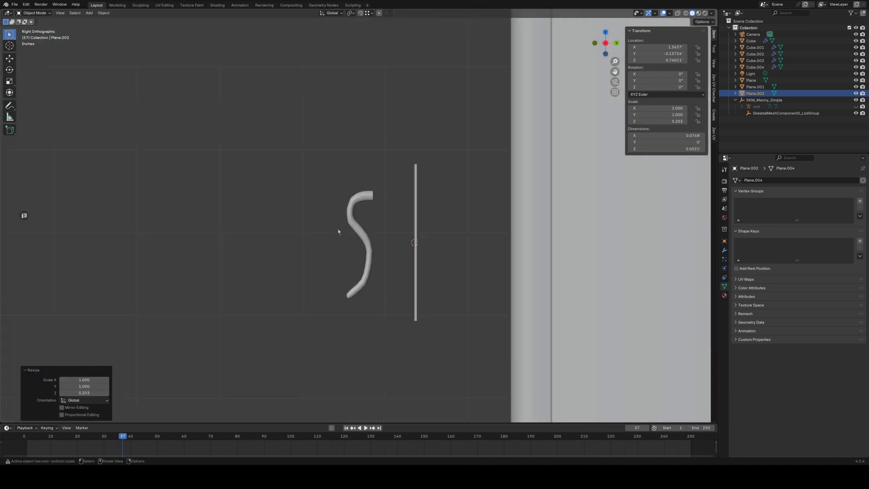
# - Narrow the separated face to an X scale of about 0.291 and shorten it to a Z scale of about 0.132
pyautogui.press('KP_1')
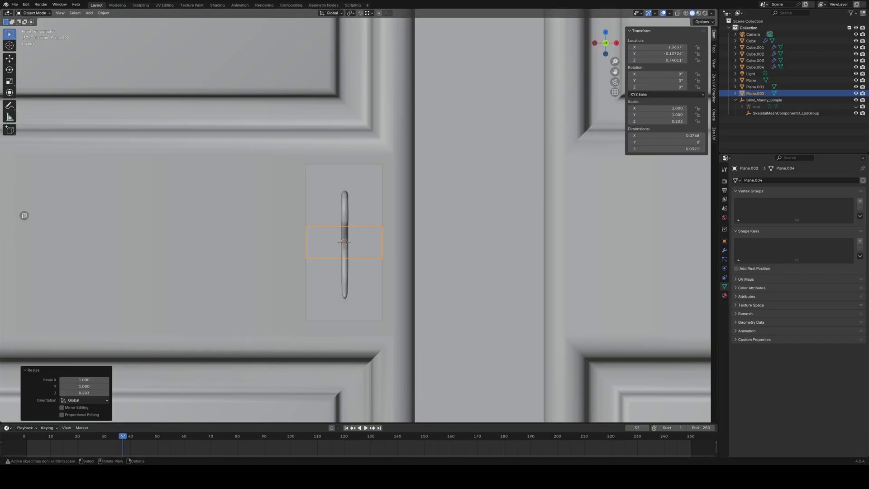
pyautogui.scroll(1, 432, 231)
pyautogui.press('s')
pyautogui.press('x')
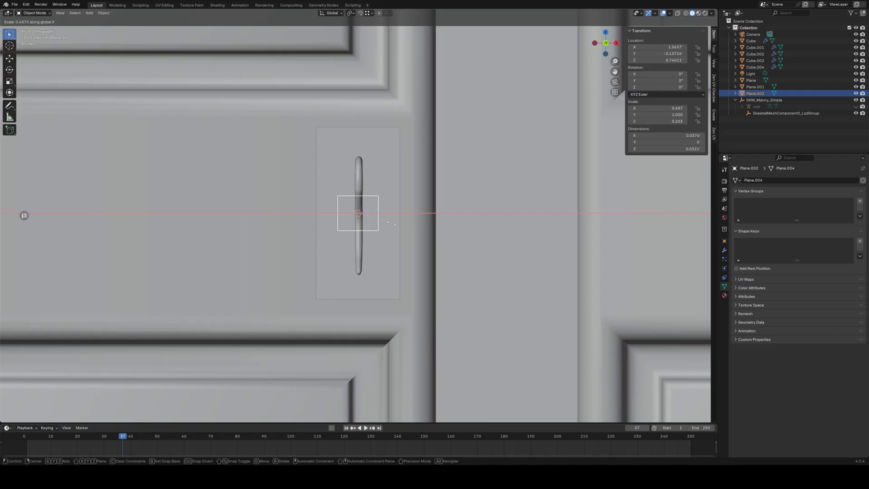
pyautogui.click(377, 222)
pyautogui.press('s')
pyautogui.press('y')
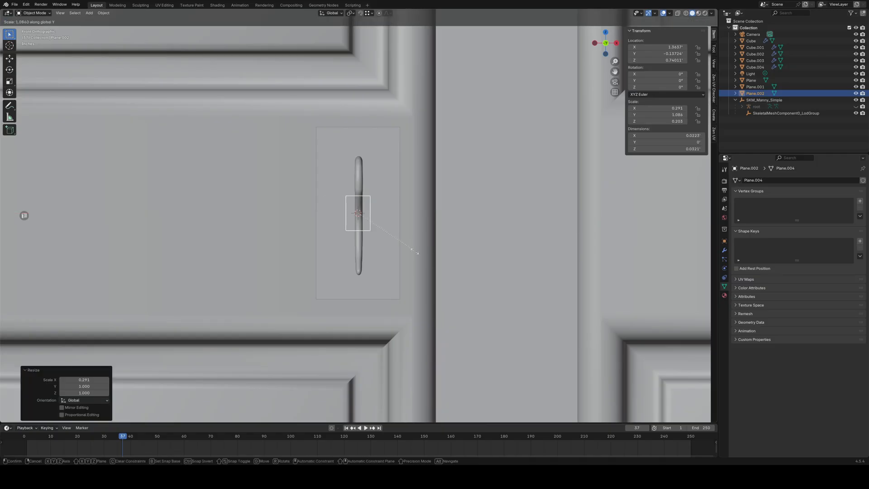
pyautogui.press('z')
pyautogui.click(398, 229)
# - Move the small face up along Z behind the handle's upper end and adjust its X position over the handle
pyautogui.scroll(5, 385, 252)
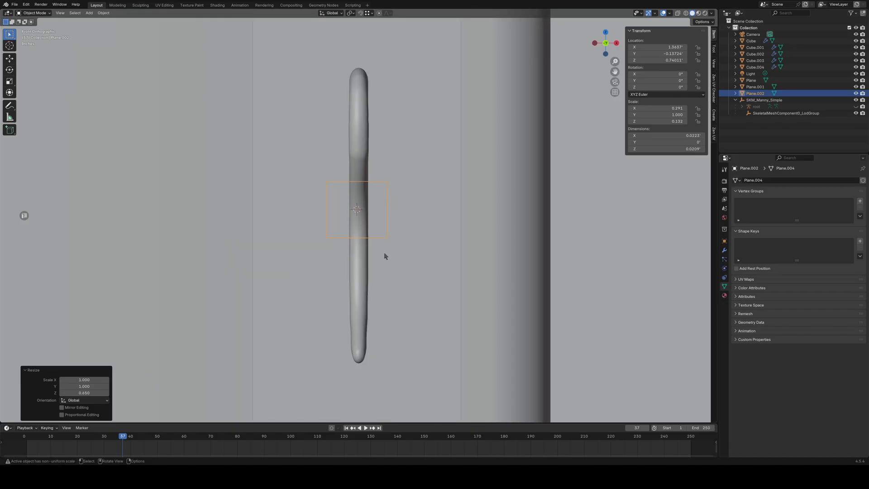
pyautogui.press('g')
pyautogui.press('z')
pyautogui.click(391, 137)
pyautogui.press('g')
pyautogui.press('x')
pyautogui.click(392, 142)
# - Isolate the handle and the small face in local view and show them as wireframe from the back
pyautogui.moveTo(393, 142)
pyautogui.mouseDown(button='middle')
pyautogui.moveTo(403, 163)
pyautogui.moveTo(389, 154)
pyautogui.mouseUp(button='middle')
pyautogui.keyDown('shift'); pyautogui.click(359, 135); pyautogui.keyUp('shift')
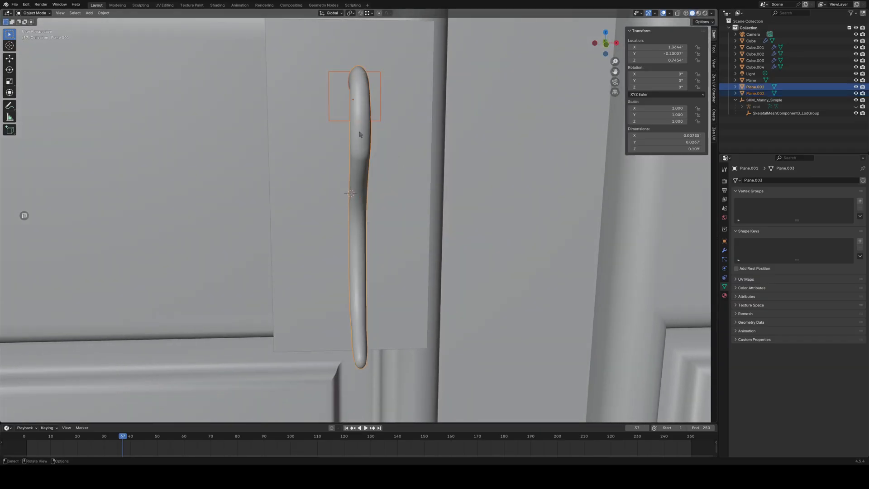
pyautogui.press('KP_Divide')
pyautogui.press('KP_1')
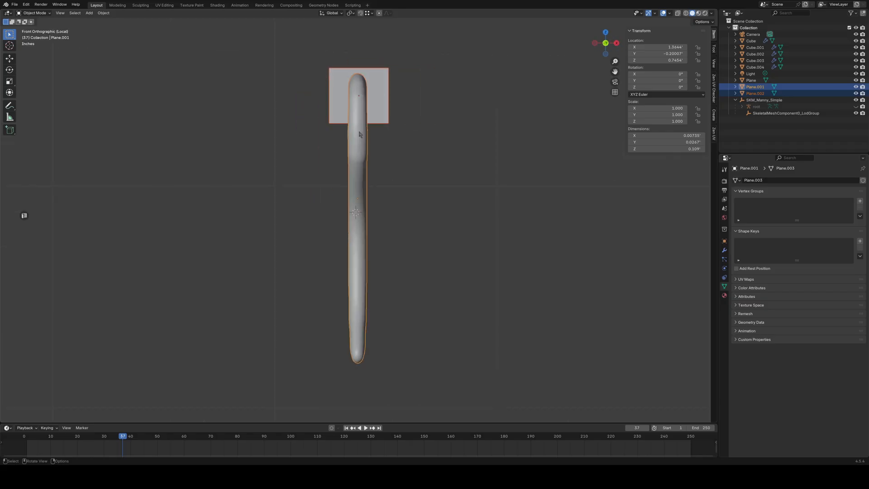
pyautogui.keyDown('shift'); pyautogui.moveTo(424, 191); pyautogui.dragTo(433, 276, button='middle'); pyautogui.keyUp('shift')
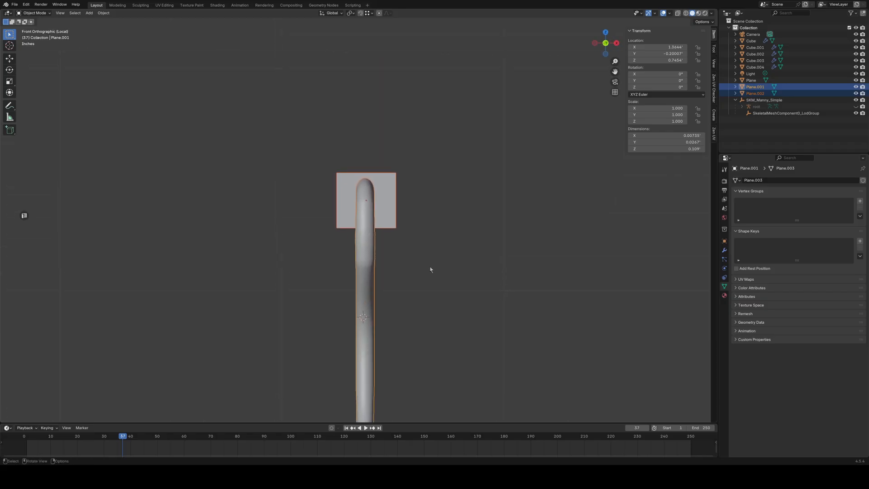
pyautogui.press('ctrl+KP_1')
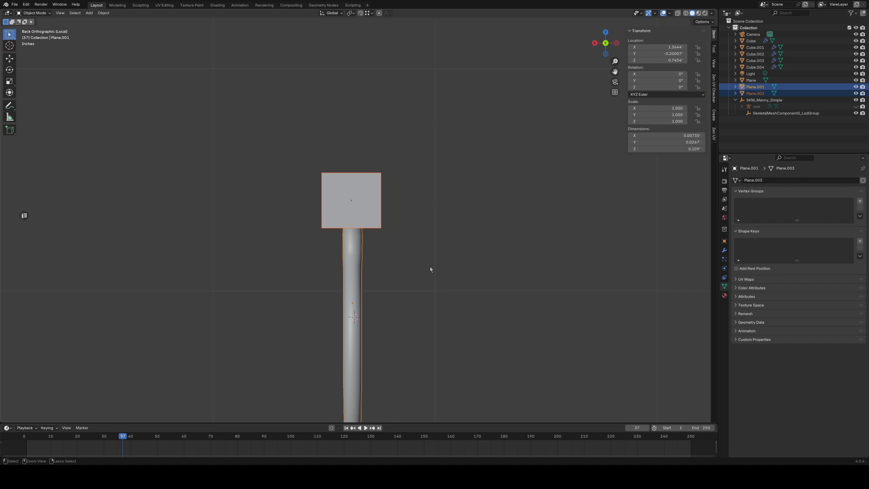
pyautogui.hotkey('shift', 'z')
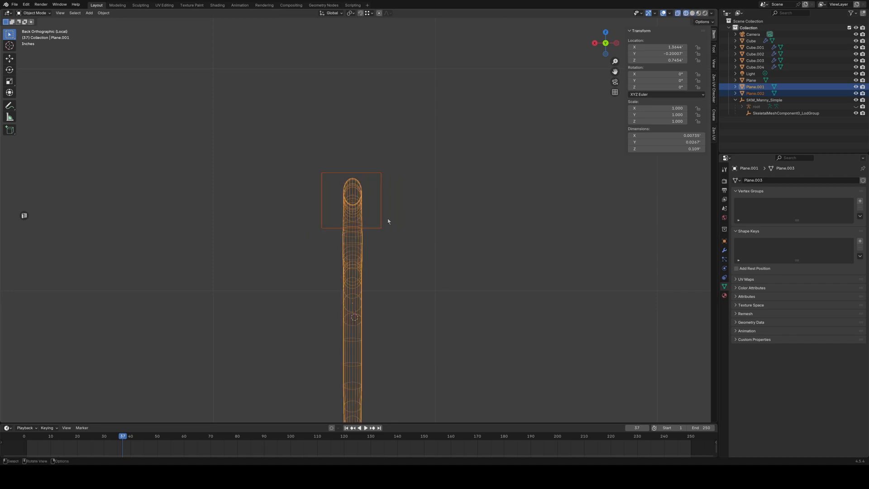
# - Fine-tune the small face's position along Z and X so that it surrounds the handle's upper end
pyautogui.click(381, 228)
pyautogui.press('g')
pyautogui.press('y')
pyautogui.press('z')
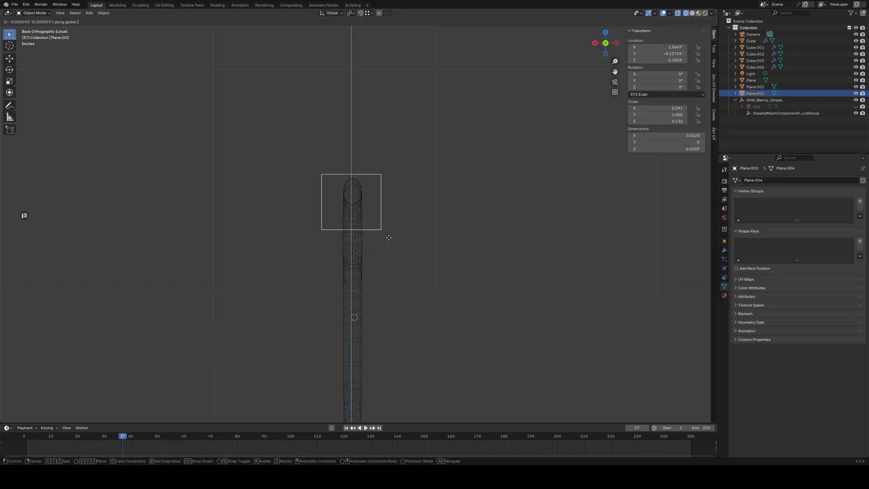
pyautogui.click(391, 229)
pyautogui.press('g')
pyautogui.press('x')
pyautogui.click(392, 229)
# - Set the small face's origin to its geometry
pyautogui.moveTo(393, 234); pyautogui.dragTo(419, 248, button='middle')
pyautogui.rightClick(399, 215)
pyautogui.moveTo(387, 240)
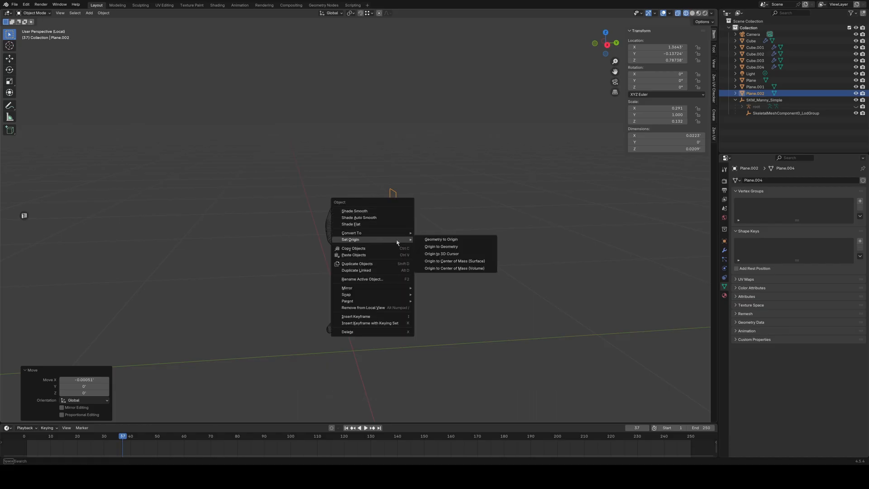
pyautogui.click(441, 247)
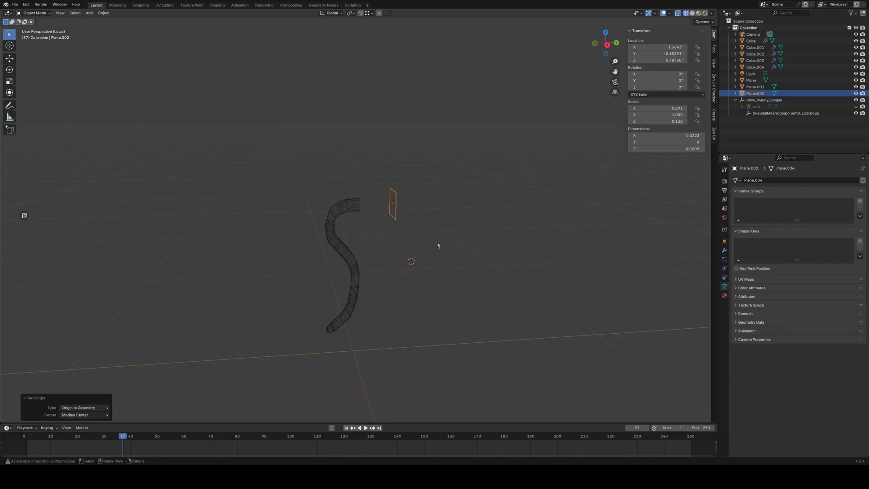
# - Move the small face about -0.026 ft along Y so that it meets the handle's upper end
pyautogui.press('KP_1')
pyautogui.press('KP_3')
pyautogui.press('g')
pyautogui.press('y')
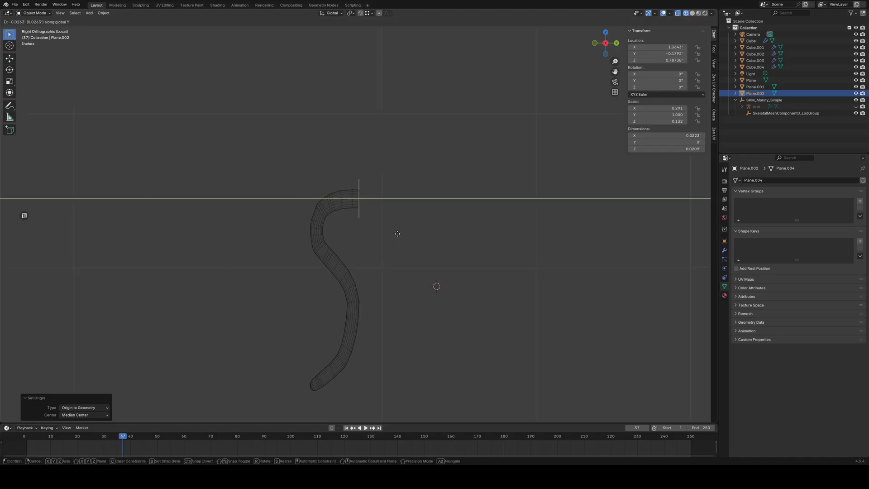
pyautogui.click(395, 226)
pyautogui.scroll(6, 393, 225)
pyautogui.scroll(-6, 394, 224)
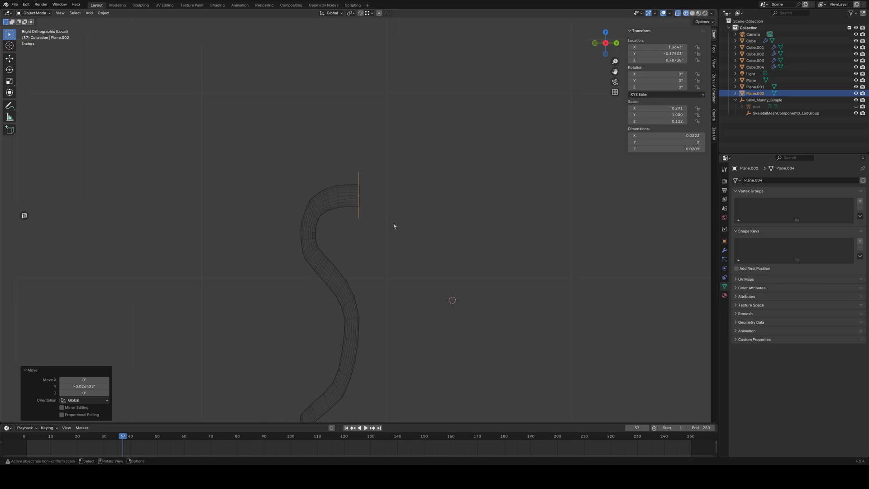
# - Extrude the whole small face about 0.009 ft away from the handle in Edit Mode and return to Object Mode
pyautogui.press('Tab')
pyautogui.press('Tab')
pyautogui.press('Tab')
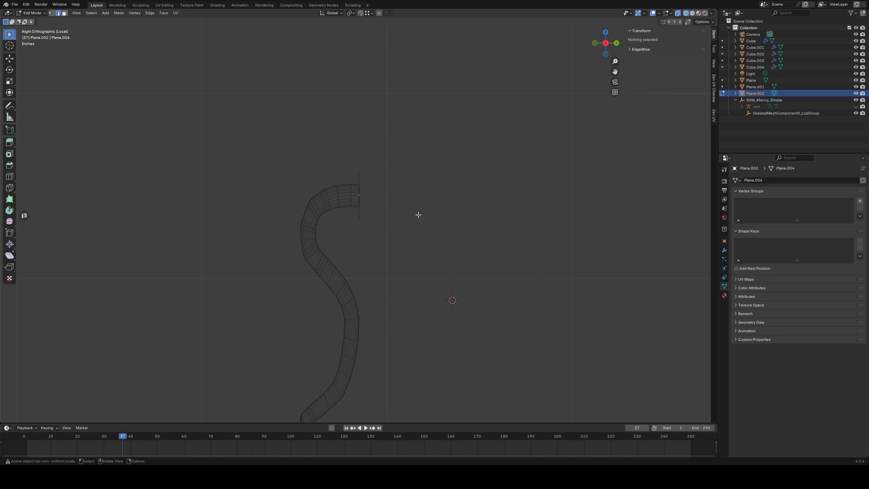
pyautogui.press('a')
pyautogui.press('e')
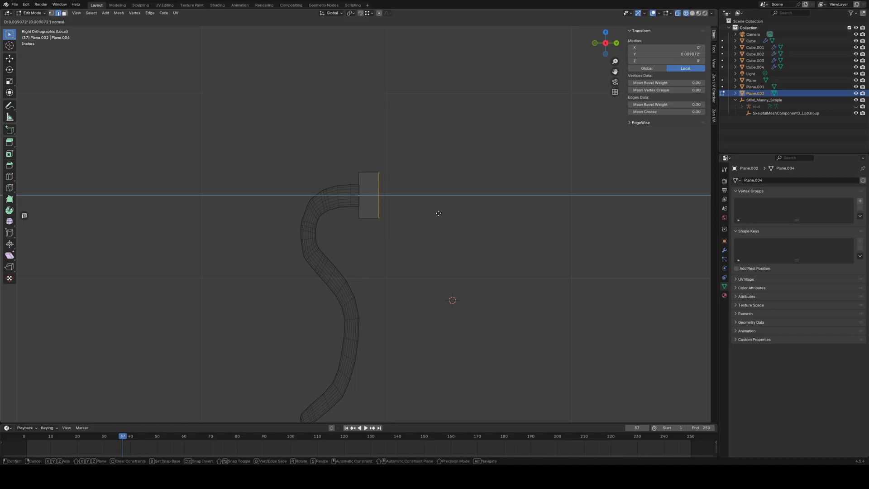
pyautogui.click(437, 212)
pyautogui.moveTo(430, 224); pyautogui.dragTo(438, 266, button='middle')
pyautogui.click(469, 233)
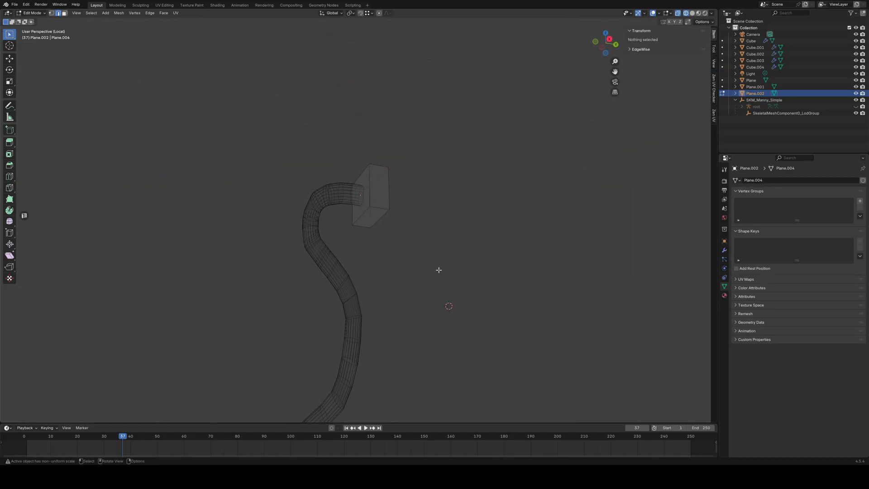
pyautogui.press('Tab')
# - Add a 32-vertex cylinder and scale it down to about 0.0166 ft in every dimension
pyautogui.moveTo(428, 295); pyautogui.dragTo(408, 291, button='middle')
pyautogui.scroll(-3, 408, 290)
pyautogui.hotkey('shift', 's')
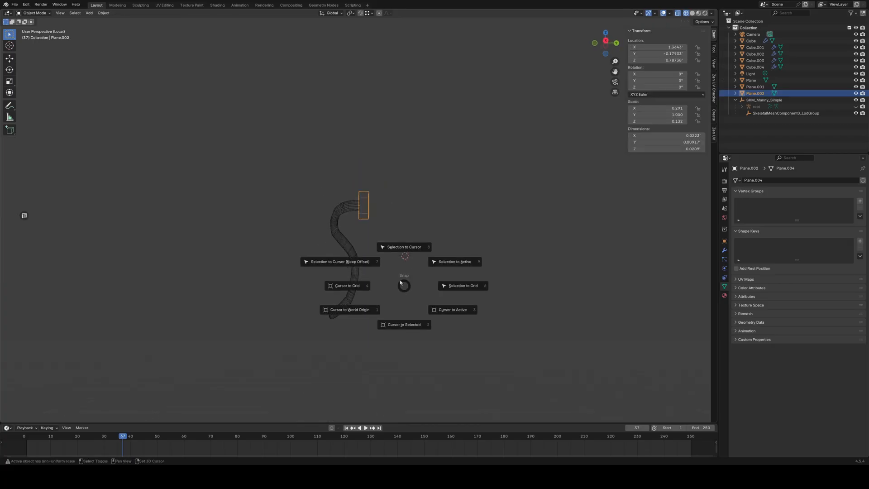
pyautogui.press('Escape')
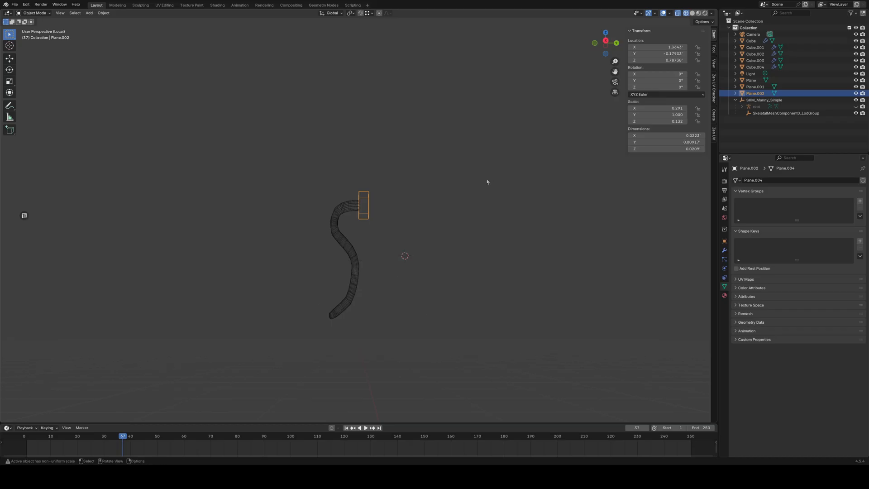
pyautogui.hotkey('shift', 'a')
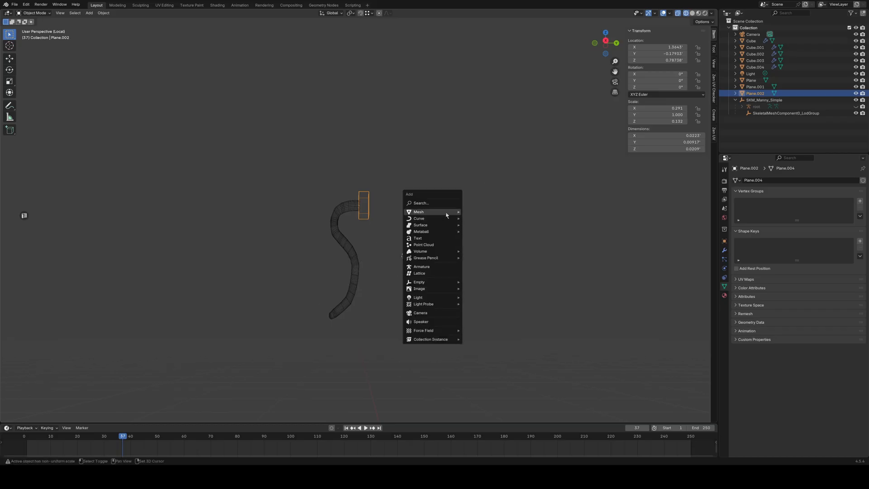
pyautogui.moveTo(446, 213)
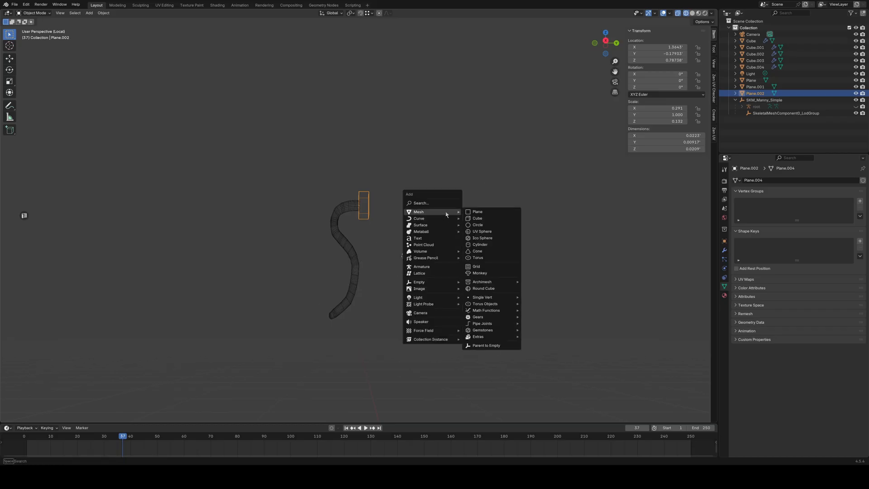
pyautogui.click(491, 248)
pyautogui.scroll(-5, 482, 245)
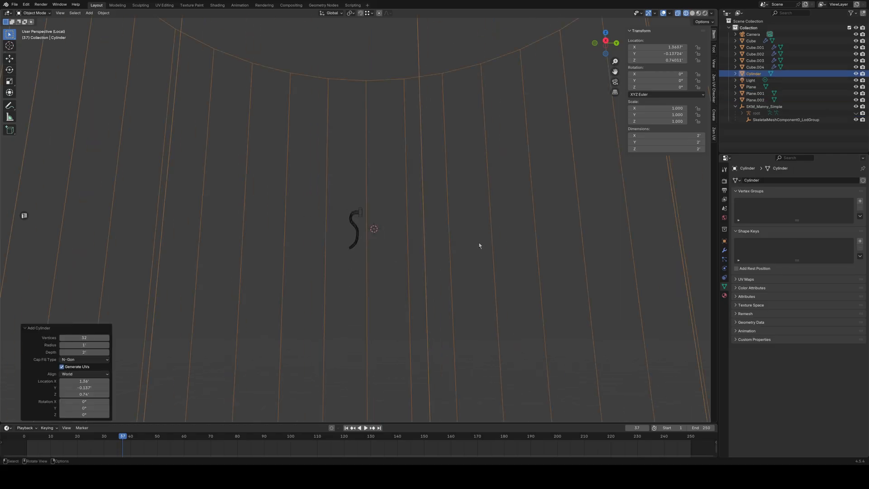
pyautogui.press('s')
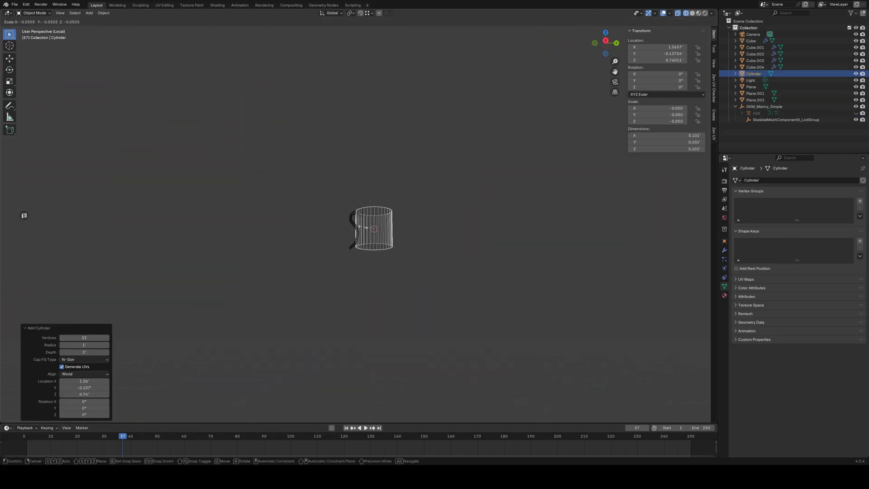
pyautogui.click(374, 232)
pyautogui.scroll(6, 375, 232)
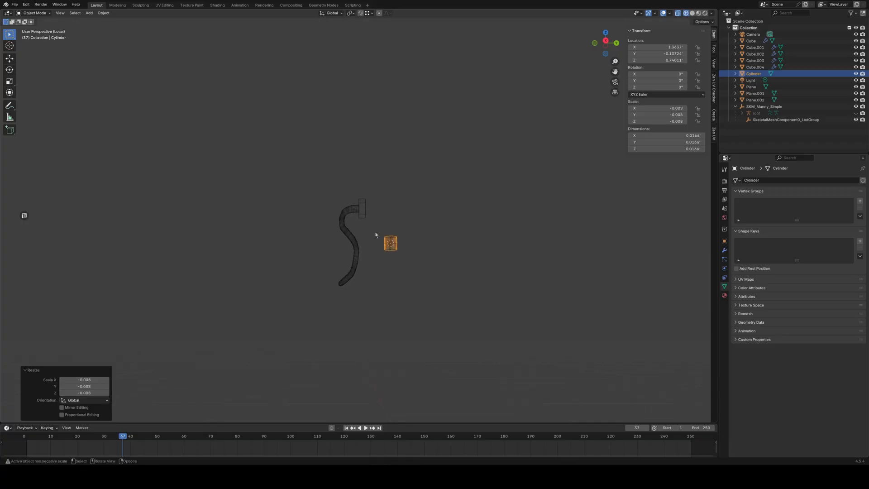
# - Rotate the cylinder 90° in the right view and apply its rotation and scale
pyautogui.press('KP_1')
pyautogui.press('KP_3')
pyautogui.scroll(5, 375, 232)
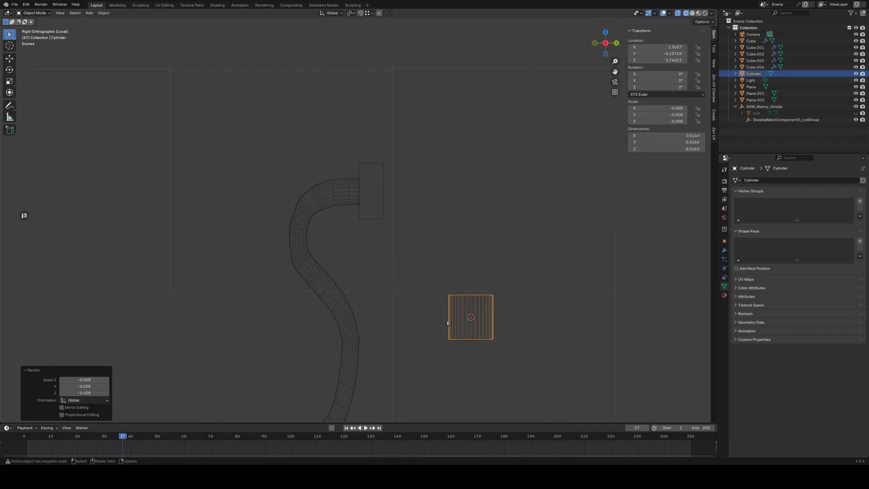
pyautogui.press('r')
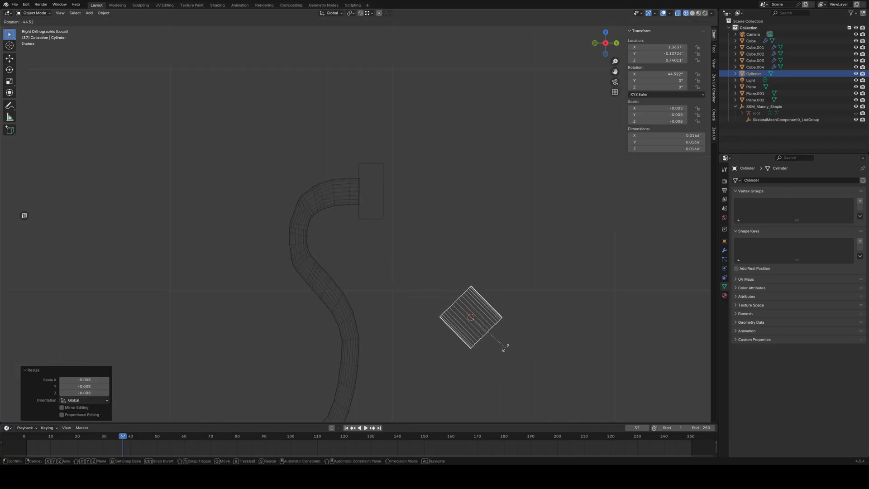
pyautogui.click(502, 345)
pyautogui.click(88, 387)
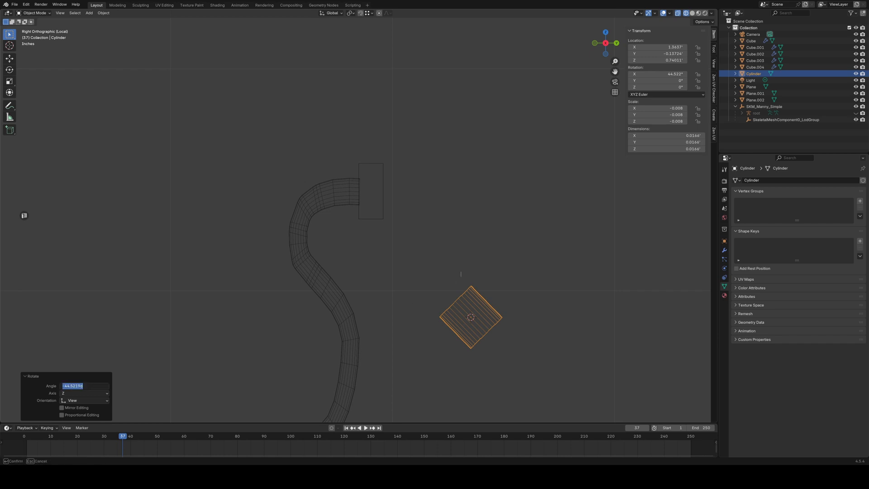
pyautogui.press('Return')
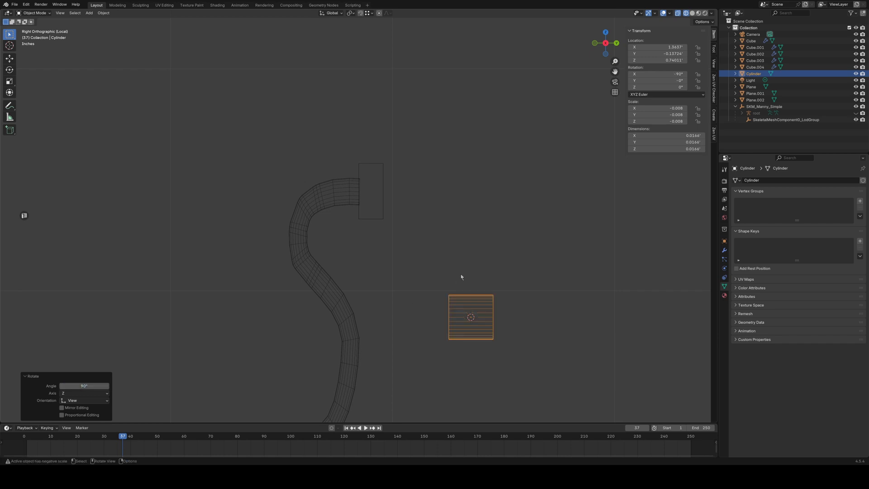
pyautogui.hotkey('ctrl', 'a')
pyautogui.click(452, 302)
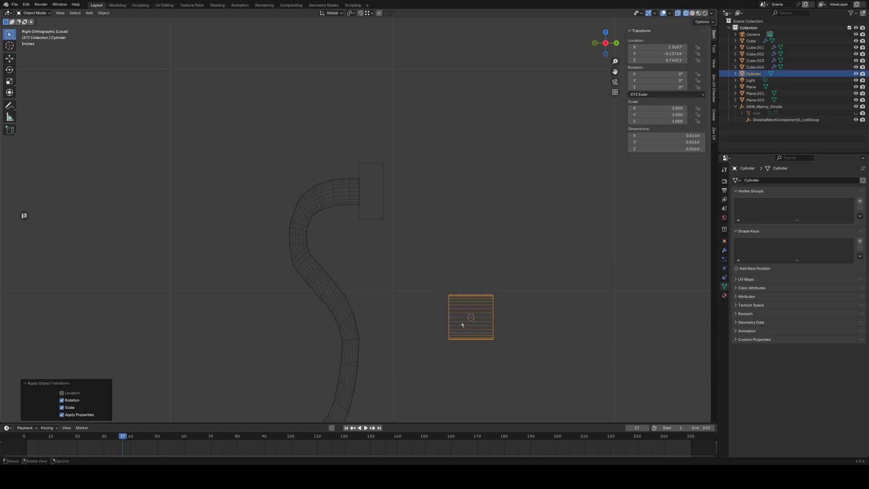
# - Move the cylinder about -0.035 ft along Y and -0.011 ft along Z against the back of the handle's lower half
pyautogui.keyDown('shift'); pyautogui.moveTo(463, 371); pyautogui.dragTo(461, 318, button='middle'); pyautogui.keyUp('shift')
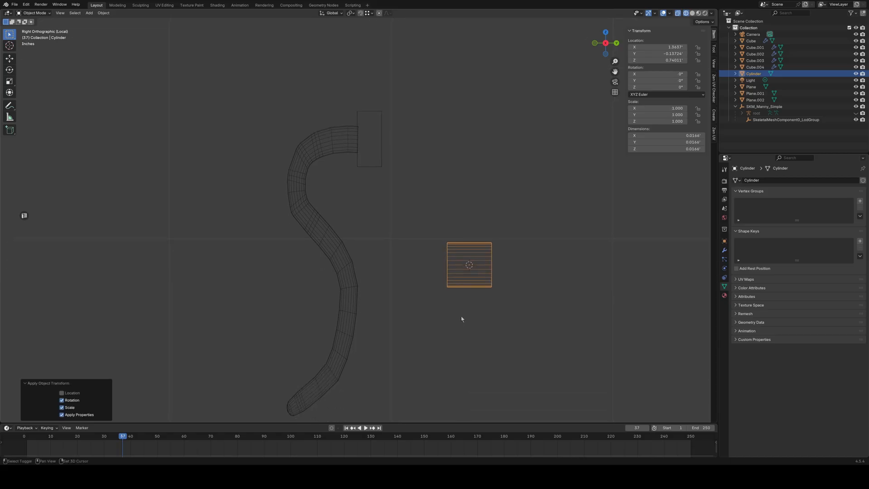
pyautogui.press('g')
pyautogui.press('x')
pyautogui.press('y')
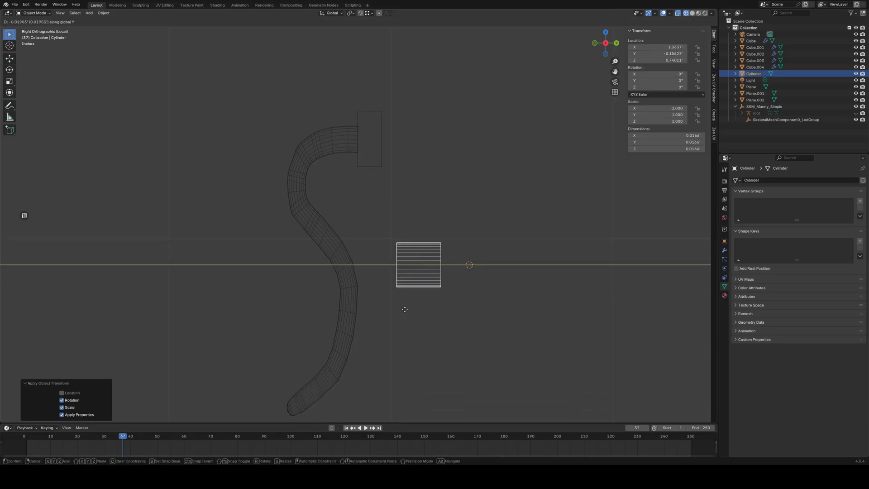
pyautogui.click(371, 313)
pyautogui.press('g')
pyautogui.press('z')
pyautogui.click(381, 347)
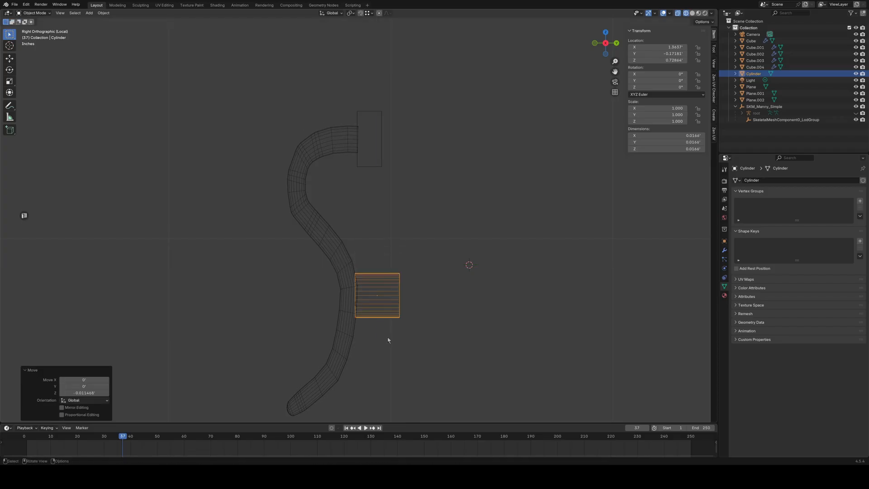
# - Flatten the cylinder along Z to a scale of about 0.568
pyautogui.press('s')
pyautogui.press('y')
pyautogui.press('z')
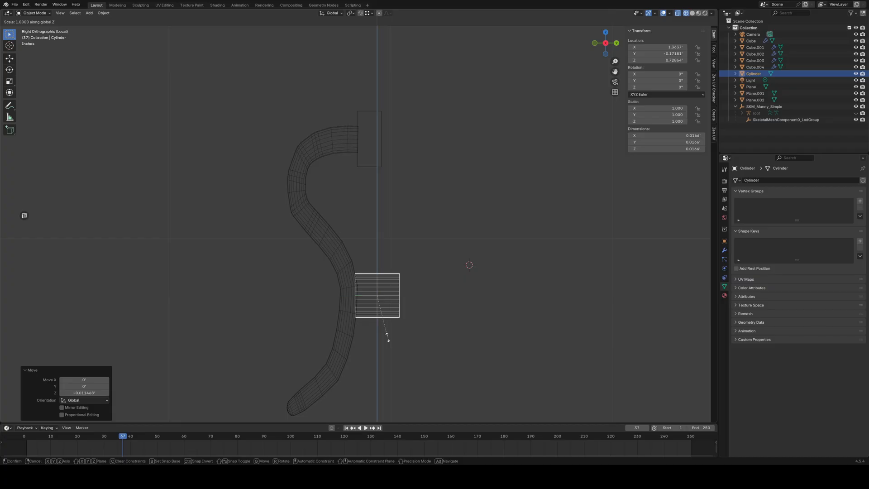
pyautogui.click(386, 321)
# - Move the cylinder about 0.0012 ft along X and narrow it along X to a scale of 0.322
pyautogui.press('KP_1')
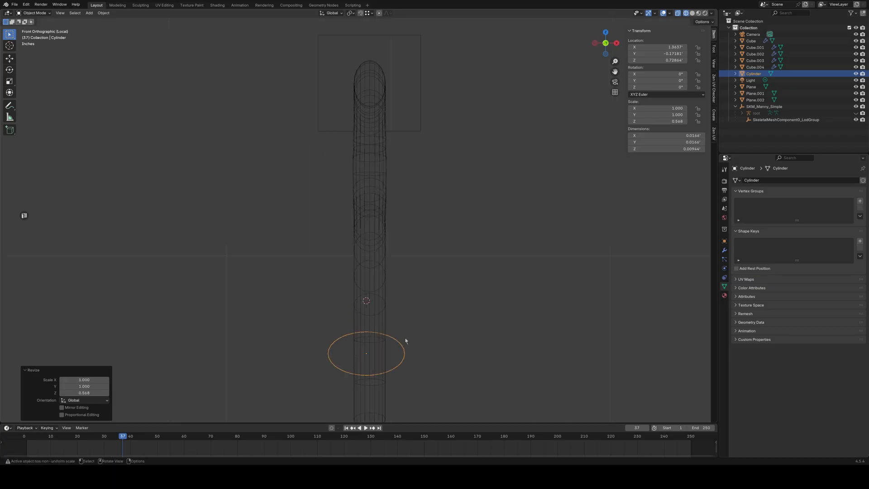
pyautogui.press('g')
pyautogui.press('x')
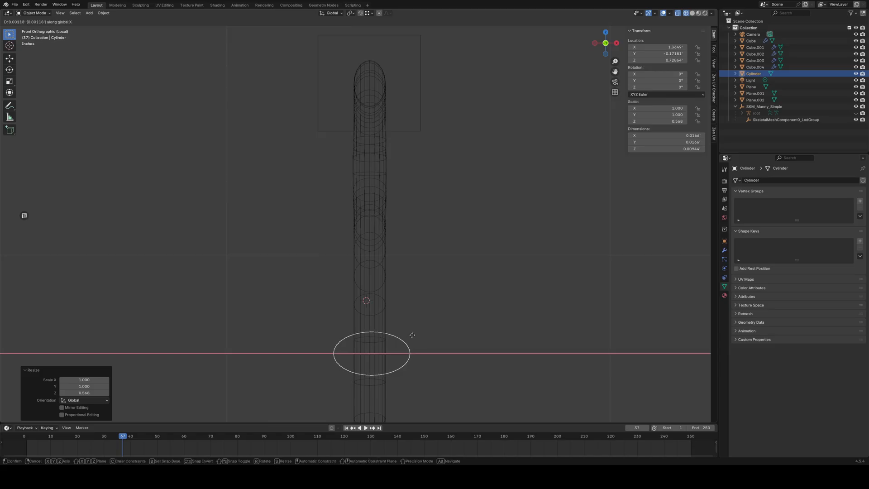
pyautogui.click(412, 337)
pyautogui.press('s')
pyautogui.press('x')
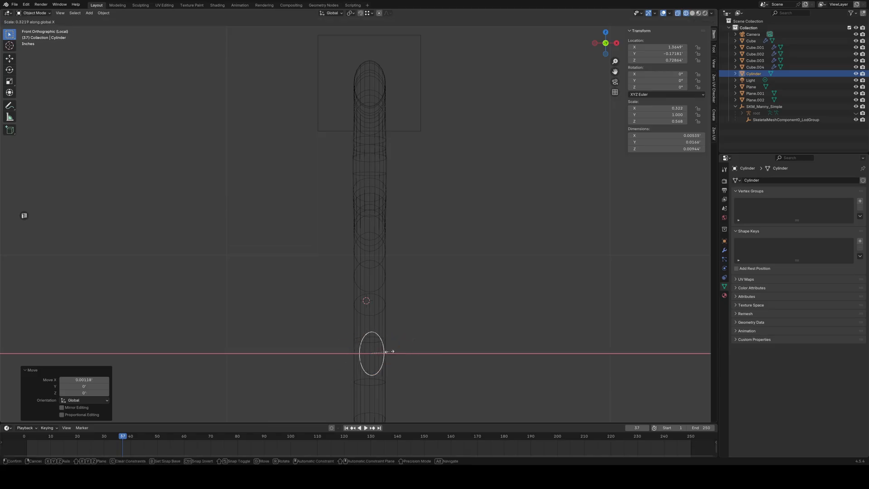
pyautogui.click(390, 354)
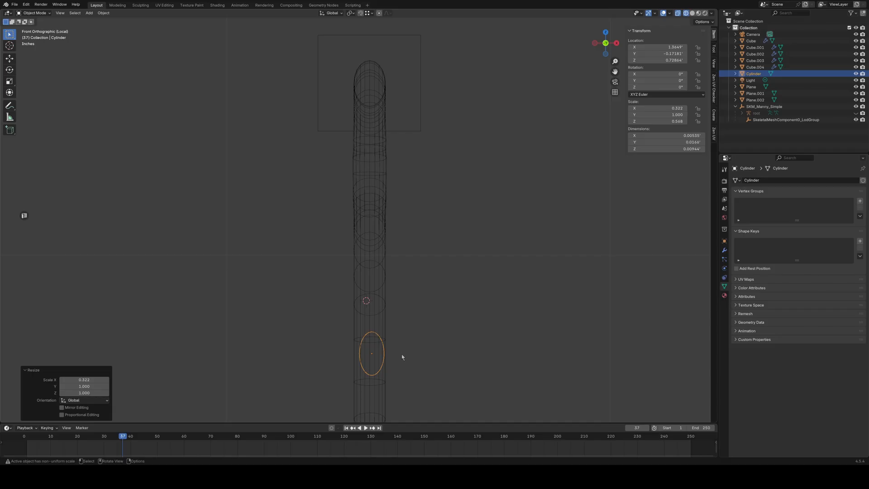
# - Nudge the cylinder about -0.00024 ft along X to centre it behind the handle
pyautogui.press('g')
pyautogui.press('x')
pyautogui.click(401, 356)
pyautogui.press('KP_3')
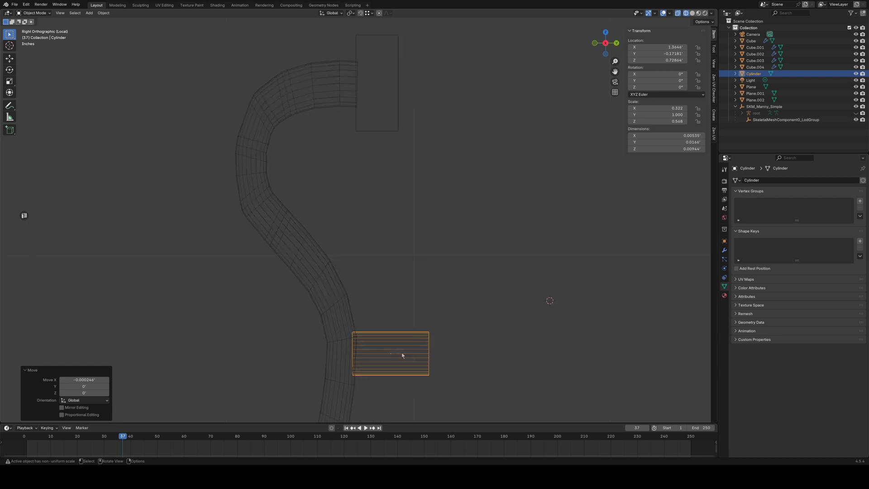
# - Display the model in solid shading and shade the cylinder smooth
pyautogui.moveTo(404, 339); pyautogui.dragTo(588, 226, button='middle')
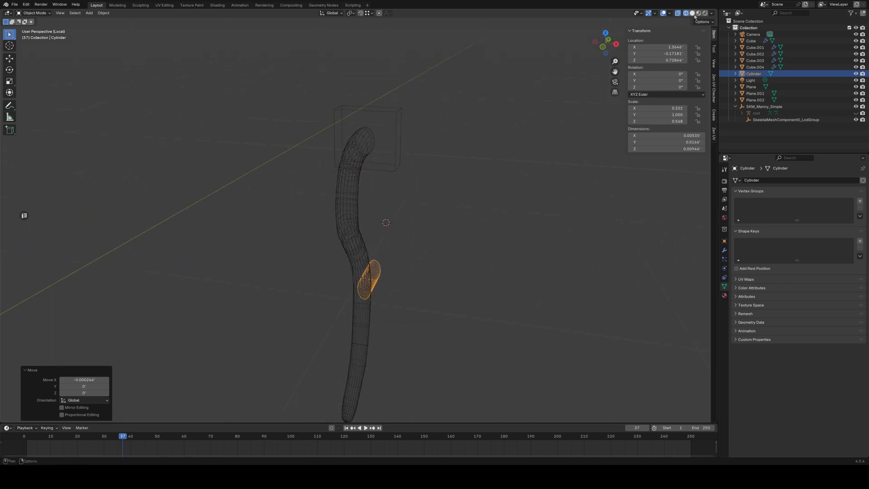
pyautogui.click(692, 13)
pyautogui.moveTo(480, 235)
pyautogui.mouseDown(button='middle')
pyautogui.moveTo(489, 258)
pyautogui.moveTo(464, 258)
pyautogui.moveTo(442, 314)
pyautogui.moveTo(463, 316)
pyautogui.moveTo(428, 309)
pyautogui.mouseUp(button='middle')
pyautogui.rightClick(447, 283)
pyautogui.click(446, 283)
# - Shorten the cylinder in wireframe by moving its free end about -0.0062 ft along Y
pyautogui.press('KP_1')
pyautogui.press('KP_3')
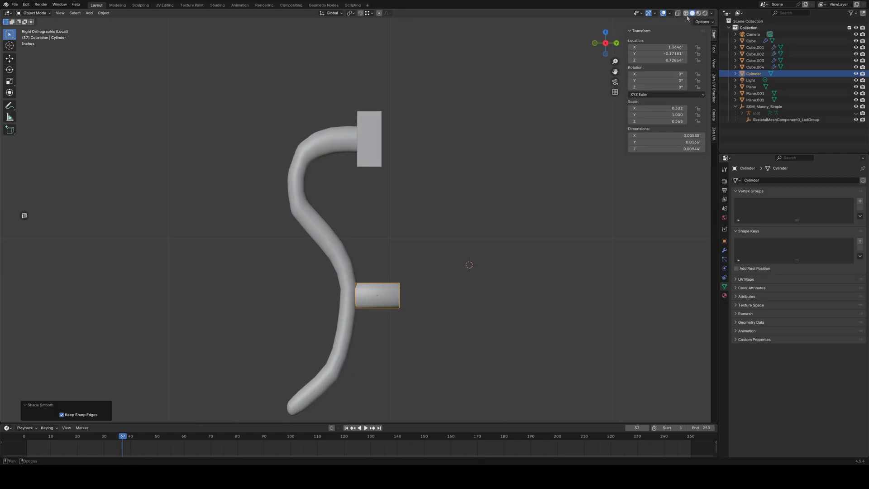
pyautogui.hotkey('shift', 'z')
pyautogui.press('b')
pyautogui.moveTo(394, 316); pyautogui.dragTo(416, 272)
pyautogui.press('Tab')
pyautogui.press('g')
pyautogui.press('y')
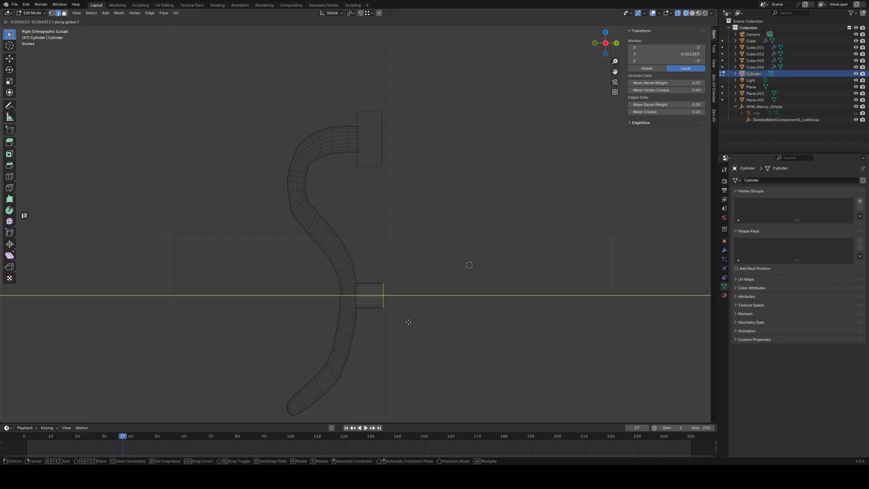
pyautogui.click(407, 322)
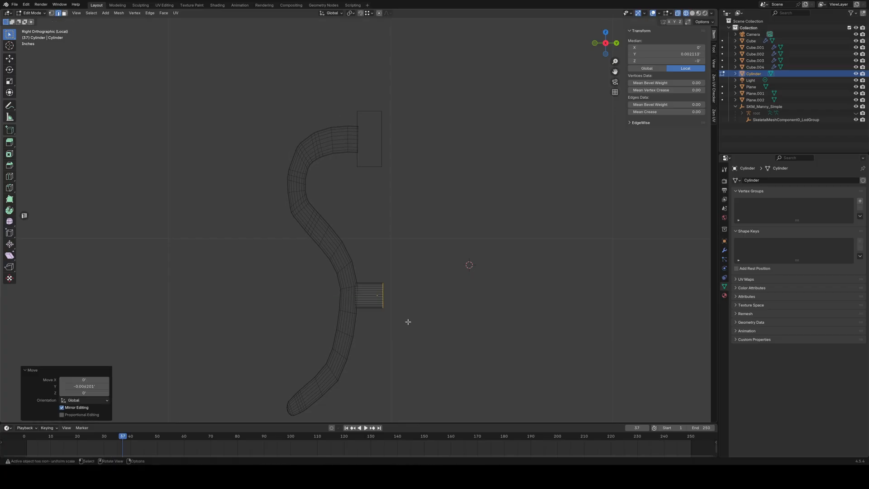
# - Edit the cylinder and block together with snapping on, and snap the cylinder's free end along Y level with the block's back face
pyautogui.scroll(2, 413, 320)
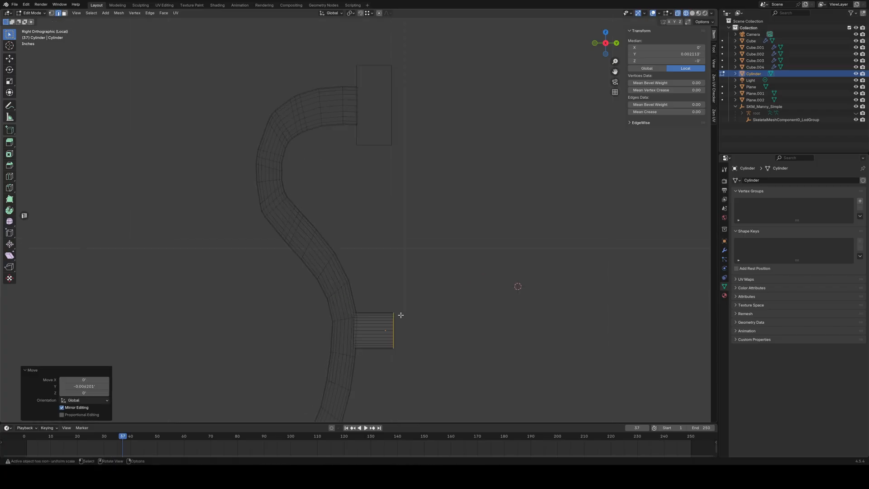
pyautogui.press('Tab')
pyautogui.keyDown('shift'); pyautogui.click(389, 147); pyautogui.keyUp('shift')
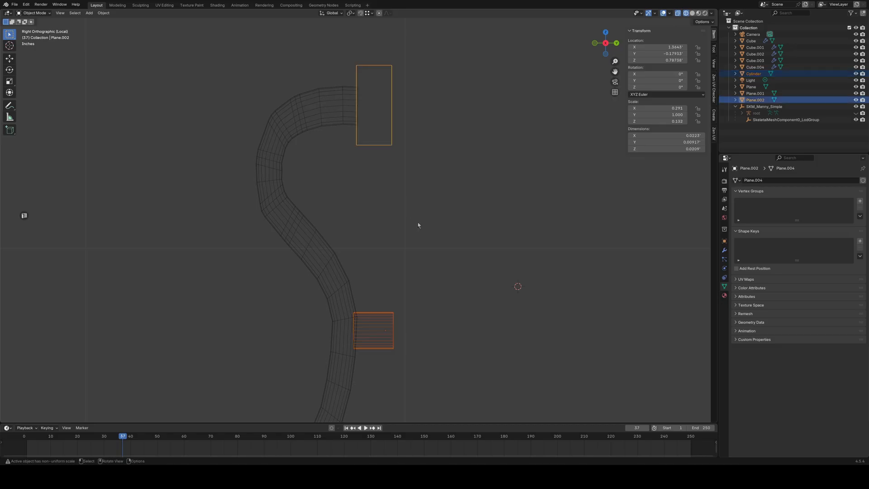
pyautogui.press('Tab')
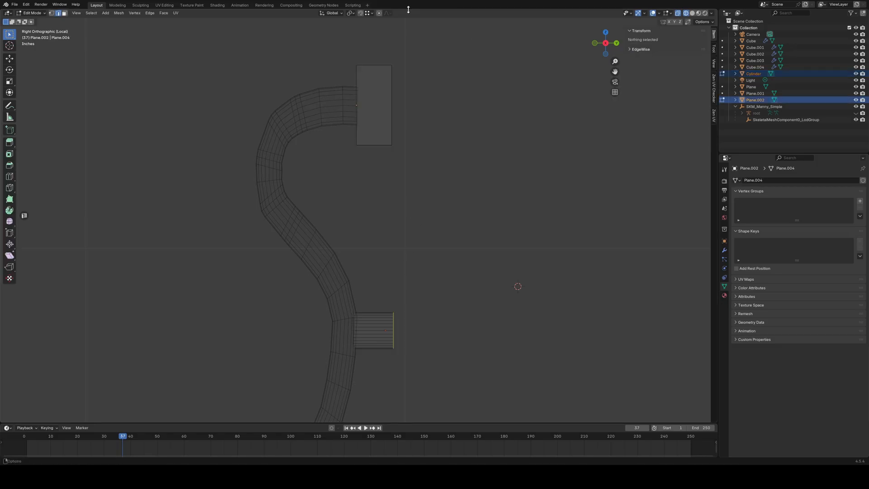
pyautogui.click(361, 13)
pyautogui.click(369, 13)
pyautogui.click(362, 66)
pyautogui.press('g')
pyautogui.press('y')
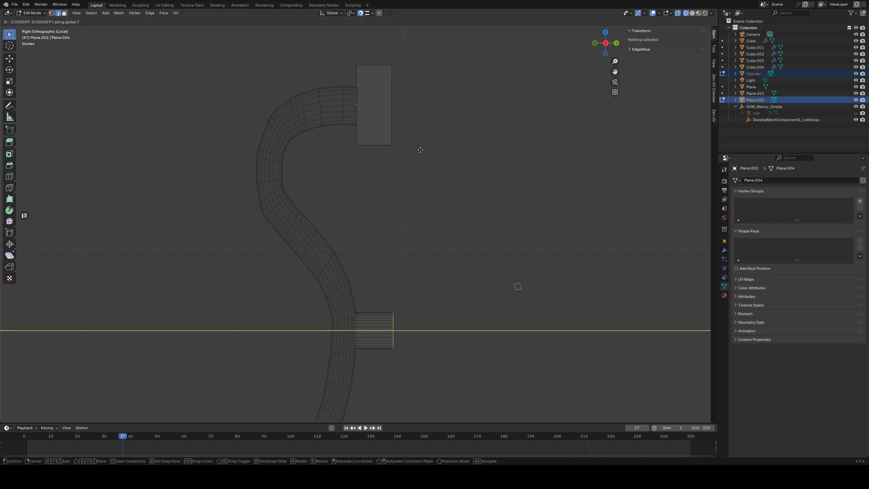
pyautogui.click(392, 131)
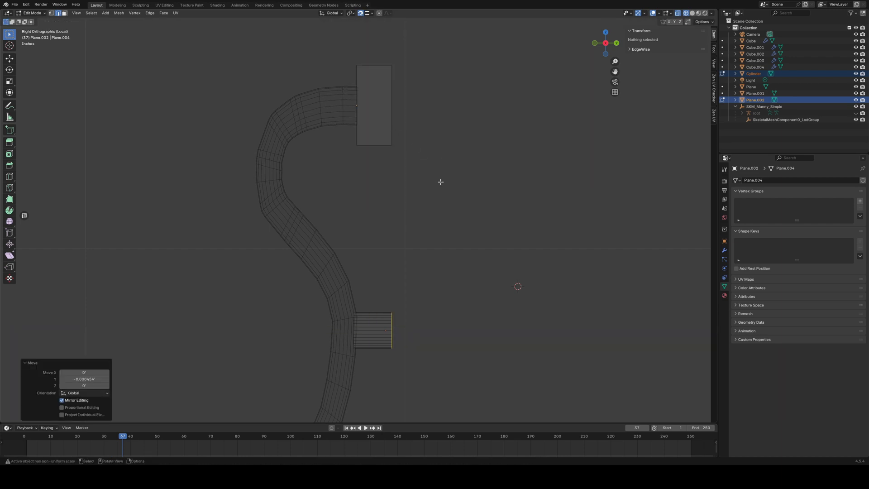
# - Set the snap target to Grid and return to Object Mode in solid shading
pyautogui.click(369, 13)
pyautogui.click(348, 54)
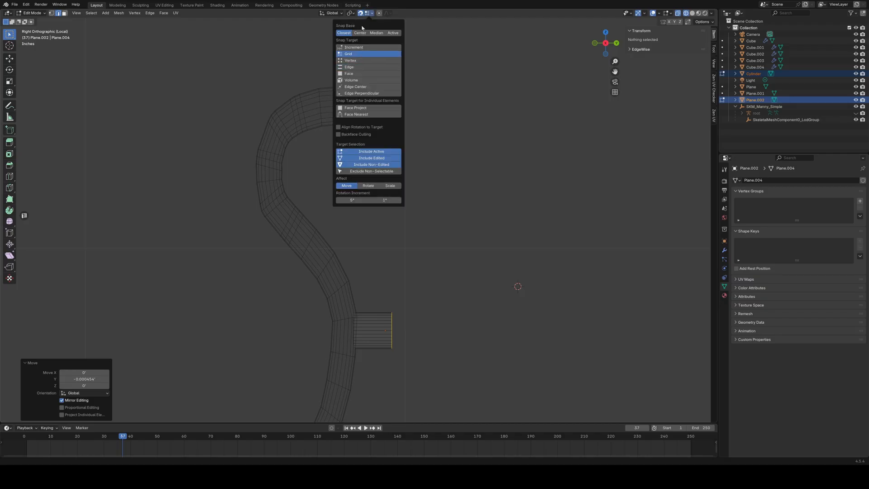
pyautogui.press('Tab')
pyautogui.scroll(-2, 421, 235)
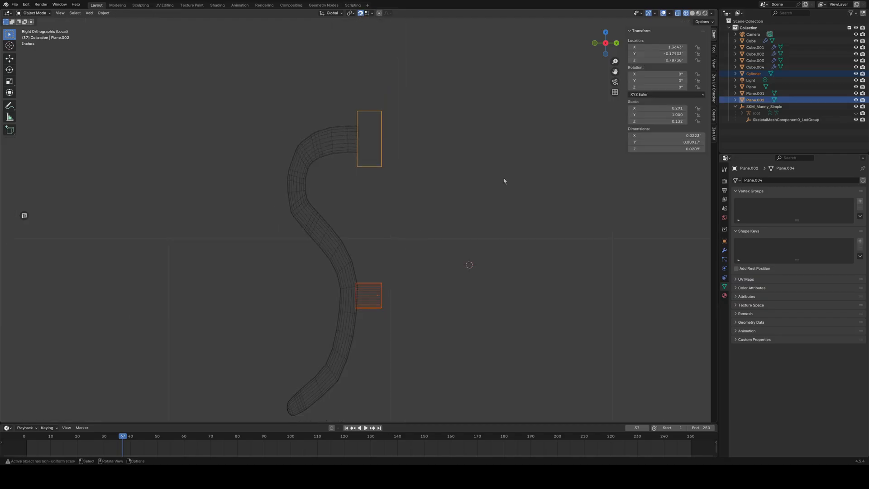
pyautogui.click(692, 13)
# - Check the modifiers on the curved handle and on the cylinder
pyautogui.moveTo(385, 267)
pyautogui.mouseDown(button='middle')
pyautogui.moveTo(365, 235)
pyautogui.moveTo(400, 193)
pyautogui.moveTo(420, 253)
pyautogui.moveTo(407, 237)
pyautogui.moveTo(537, 220)
pyautogui.moveTo(518, 241)
pyautogui.moveTo(379, 248)
pyautogui.mouseUp(button='middle')
pyautogui.click(379, 249)
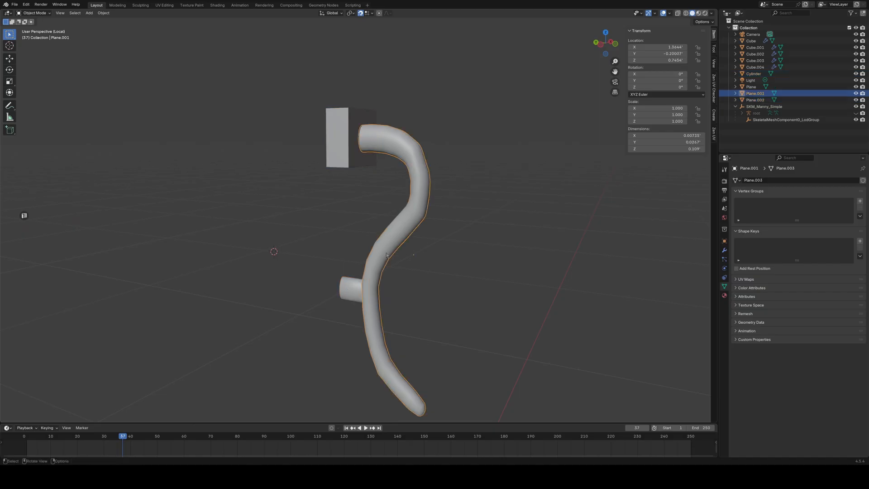
pyautogui.click(725, 251)
pyautogui.click(351, 287)
pyautogui.moveTo(374, 276); pyautogui.dragTo(357, 306, button='middle')
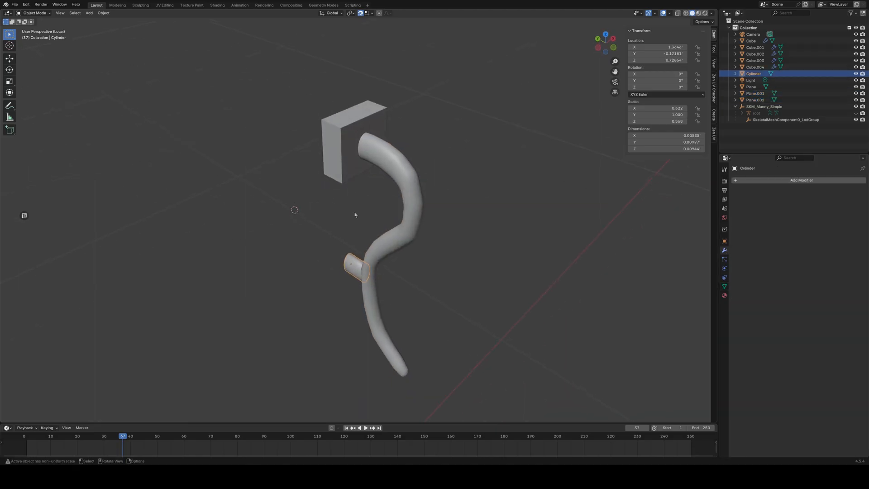
# - Bevel the block's four depth-wise corner edges with several segments and an offset of about 0.006 ft
pyautogui.click(341, 139)
pyautogui.press('Tab')
pyautogui.scroll(3, 334, 169)
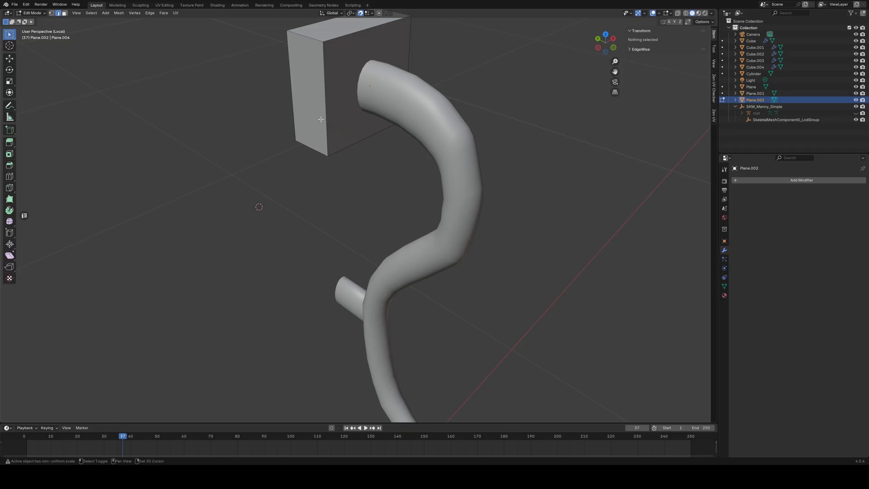
pyautogui.keyDown('shift'); pyautogui.moveTo(329, 168); pyautogui.dragTo(341, 210, button='middle'); pyautogui.keyUp('shift')
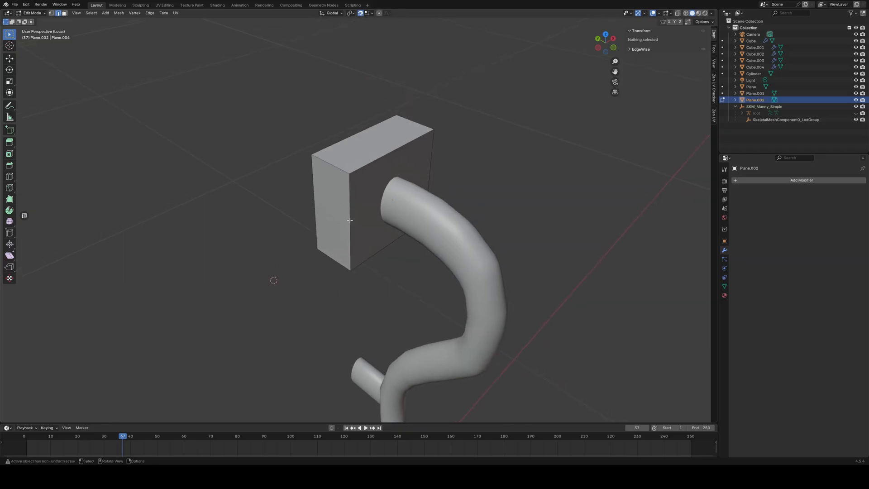
pyautogui.click(335, 166)
pyautogui.moveTo(335, 166); pyautogui.dragTo(332, 190, button='middle')
pyautogui.keyDown('shift'); pyautogui.click(331, 201); pyautogui.keyUp('shift')
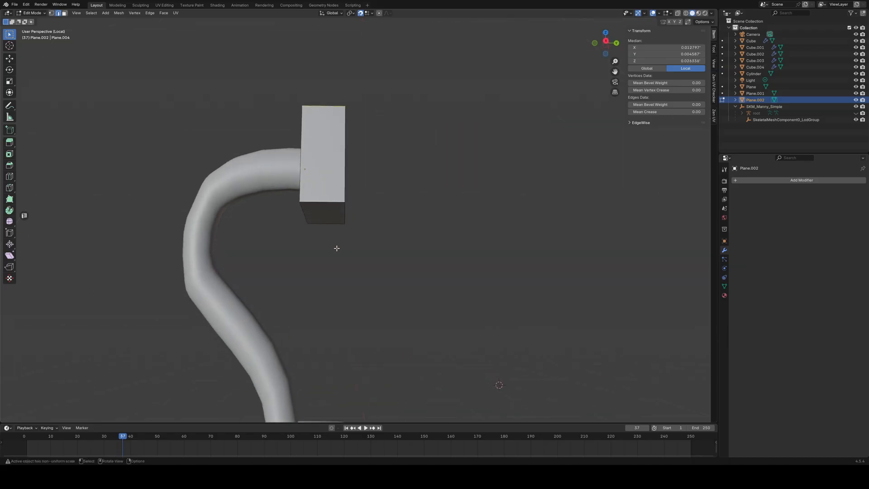
pyautogui.moveTo(335, 247); pyautogui.dragTo(334, 180, button='middle')
pyautogui.keyDown('shift'); pyautogui.click(333, 282); pyautogui.keyUp('shift')
pyautogui.moveTo(388, 285); pyautogui.dragTo(262, 326, button='middle')
pyautogui.hotkey('ctrl', 'b')
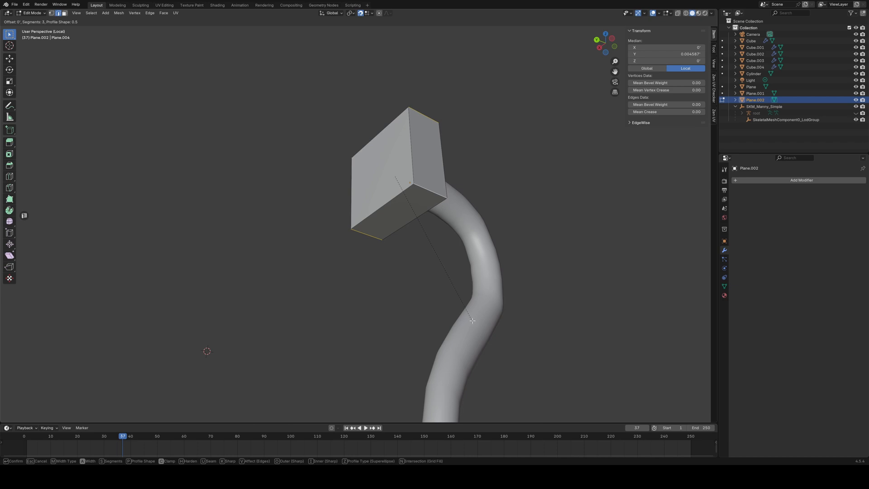
pyautogui.scroll(-2, 478, 340)
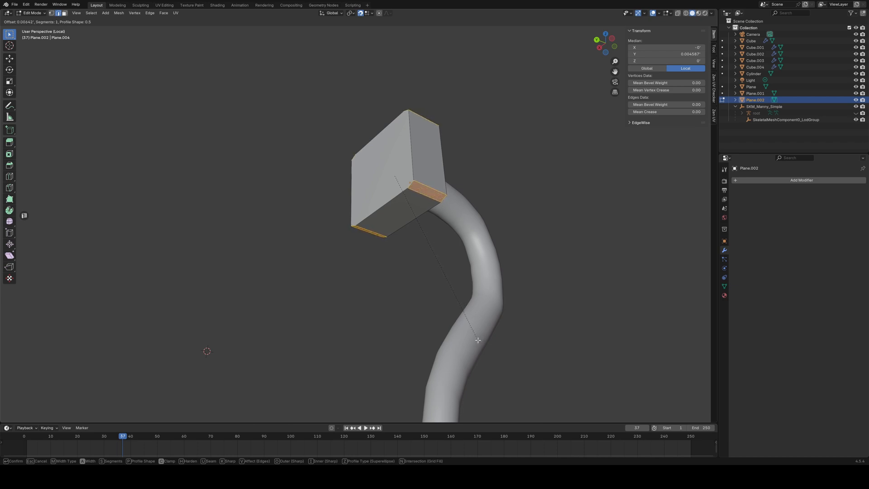
pyautogui.scroll(3, 473, 340)
pyautogui.click(476, 344)
pyautogui.click(561, 201)
# - Select the edge loop around the block's front face, where the handle meets it
pyautogui.moveTo(577, 212); pyautogui.dragTo(549, 258, button='middle')
pyautogui.click(406, 158)
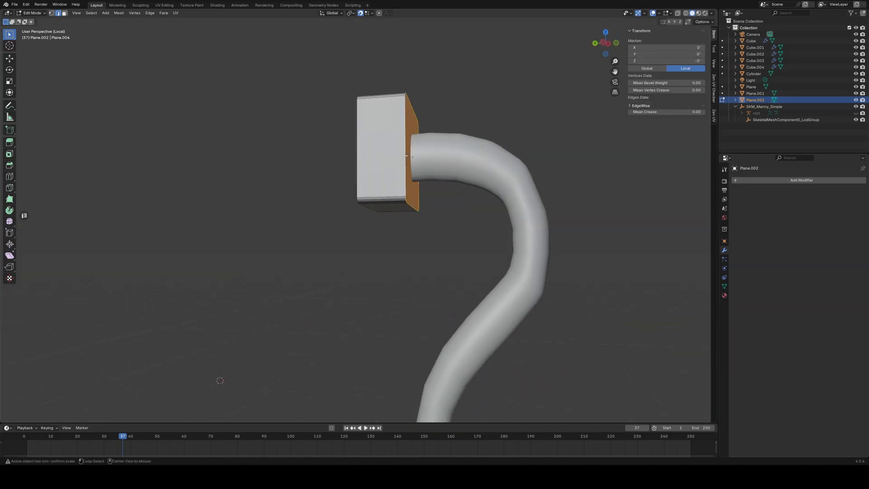
pyautogui.moveTo(380, 182); pyautogui.dragTo(375, 213, button='middle')
pyautogui.click(399, 195)
pyautogui.click(384, 201)
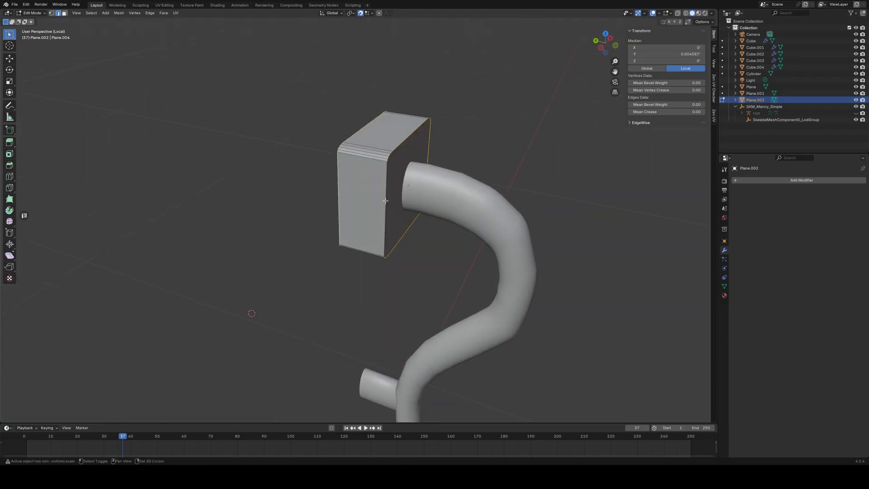
pyautogui.keyDown('shift'); pyautogui.click(386, 199); pyautogui.keyUp('shift')
pyautogui.keyDown('shift'); pyautogui.click(386, 199); pyautogui.keyUp('shift')
pyautogui.moveTo(332, 205); pyautogui.dragTo(366, 214, button='middle')
pyautogui.keyDown('alt'); pyautogui.click(359, 185); pyautogui.keyUp('alt')
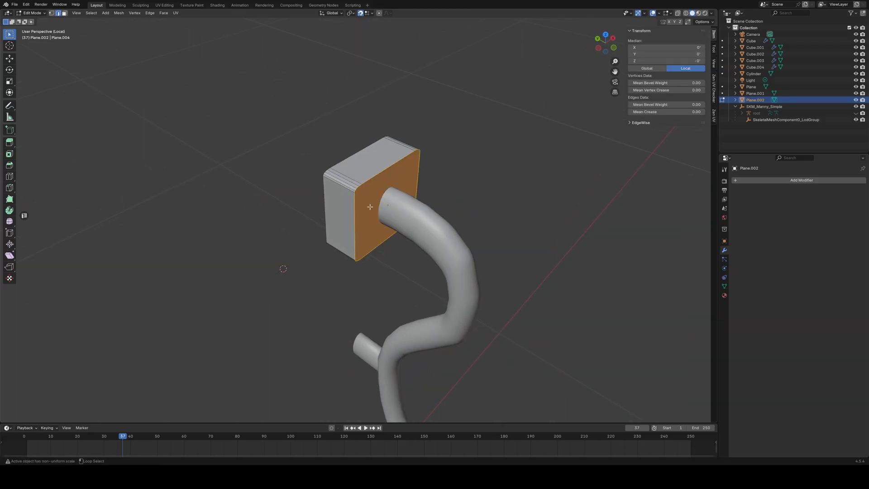
# - Try to bevel the edges of the block's front face and scale that face down slightly
pyautogui.hotkey('ctrl', 'b')
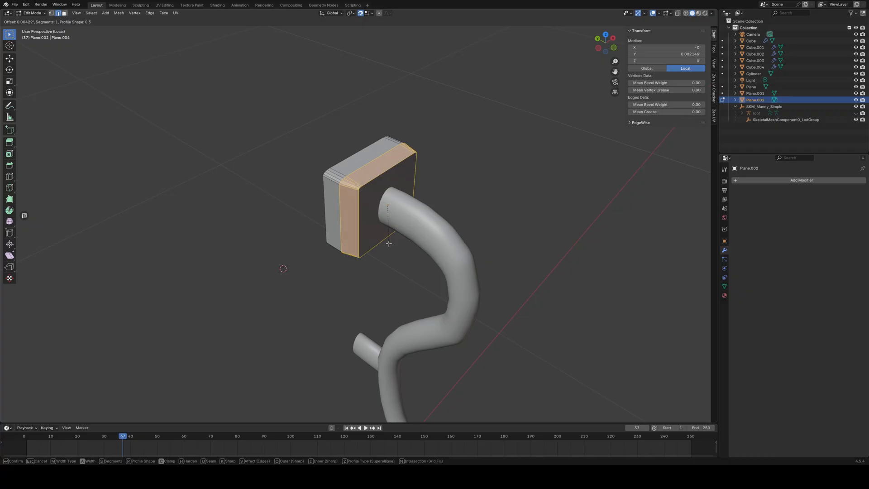
pyautogui.scroll(4, 388, 243)
pyautogui.scroll(-2, 388, 243)
pyautogui.click(386, 244)
pyautogui.moveTo(386, 244); pyautogui.dragTo(374, 203, button='middle')
pyautogui.click(374, 203)
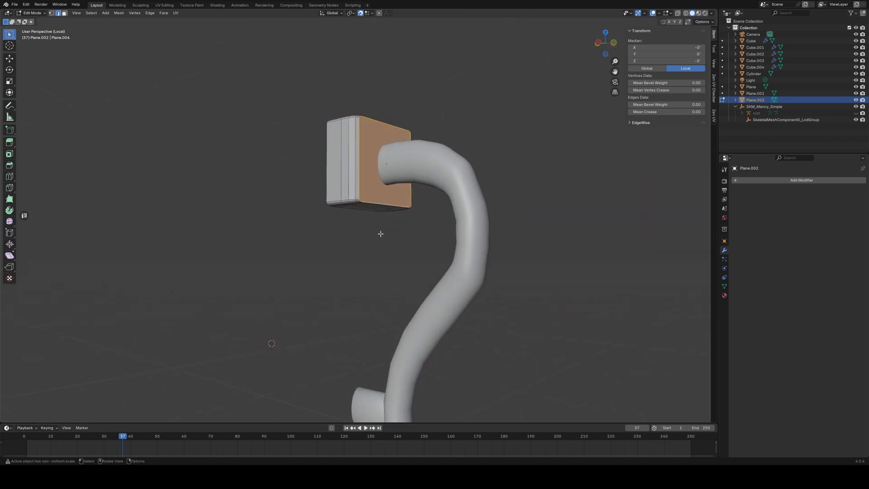
pyautogui.press('s')
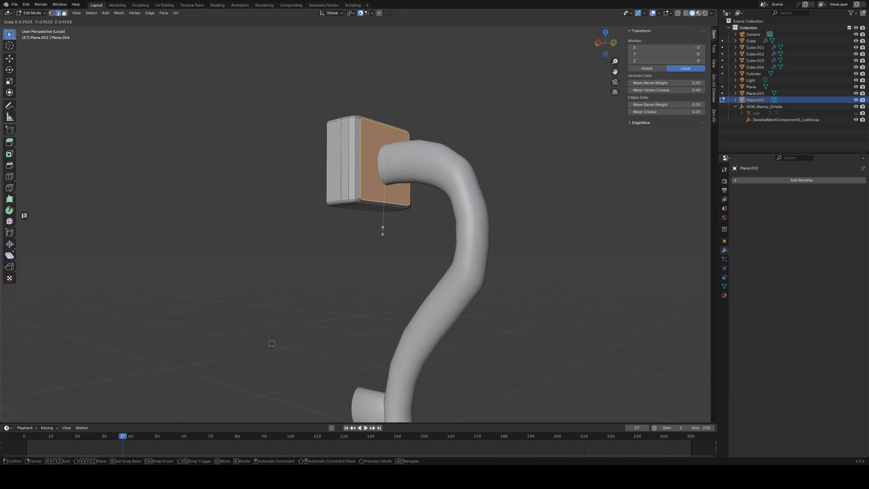
pyautogui.press('Escape')
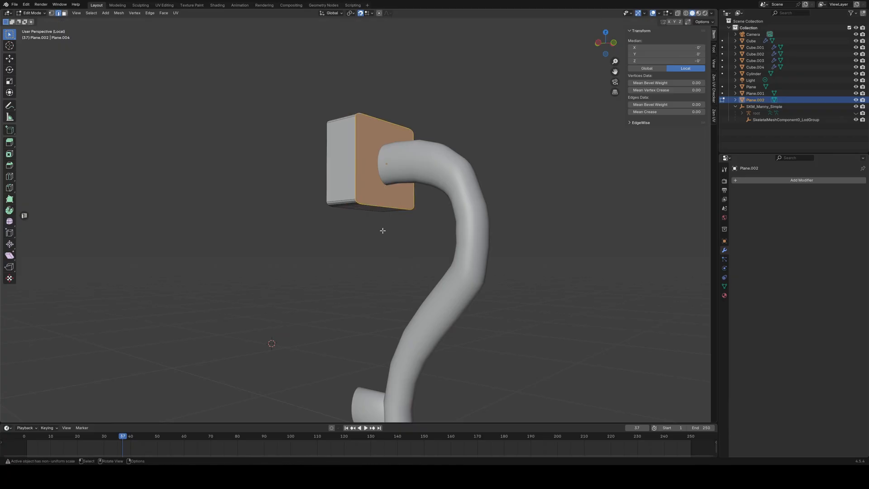
# - Scale the block's front face down to 0.793 to taper the block towards the handle
pyautogui.press('s')
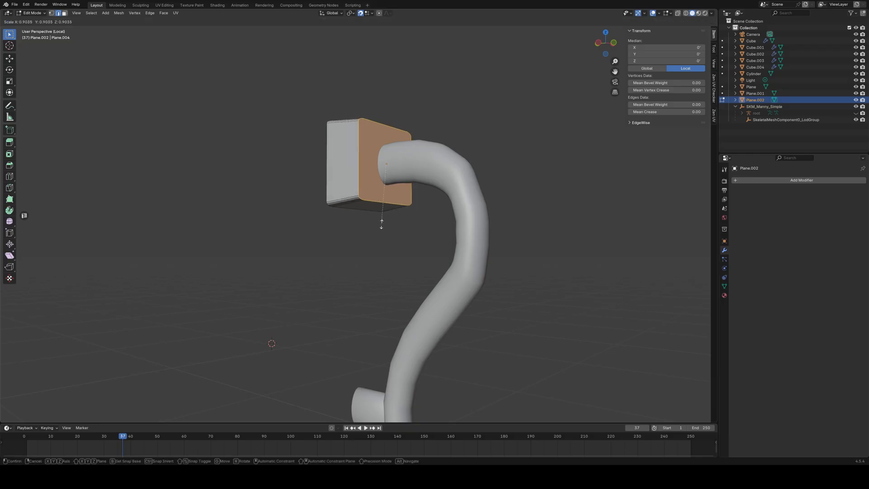
pyautogui.click(379, 217)
pyautogui.moveTo(379, 216)
pyautogui.mouseDown(button='middle')
pyautogui.moveTo(412, 230)
pyautogui.moveTo(387, 222)
pyautogui.mouseUp(button='middle')
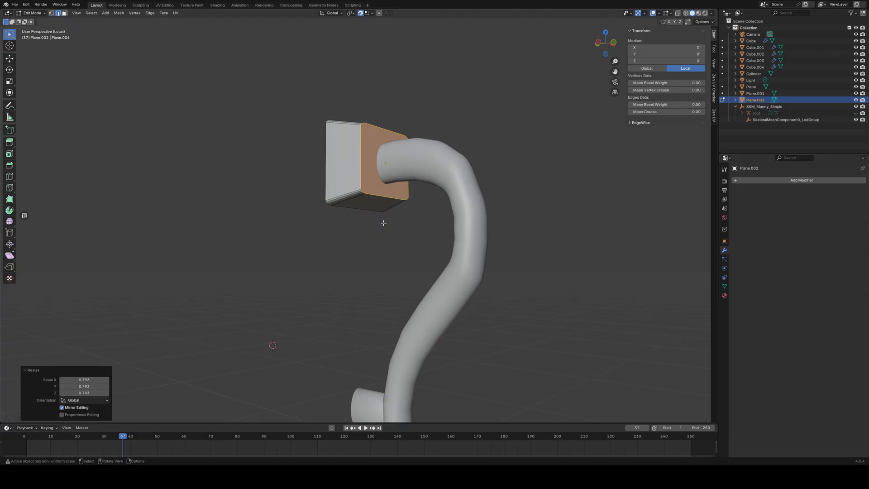
# - Turn off snapping and move the block's whole mesh slightly down along Z in the front view
pyautogui.press('KP_1')
pyautogui.press('g')
pyautogui.rightClick(383, 222)
pyautogui.press('a')
pyautogui.press('g')
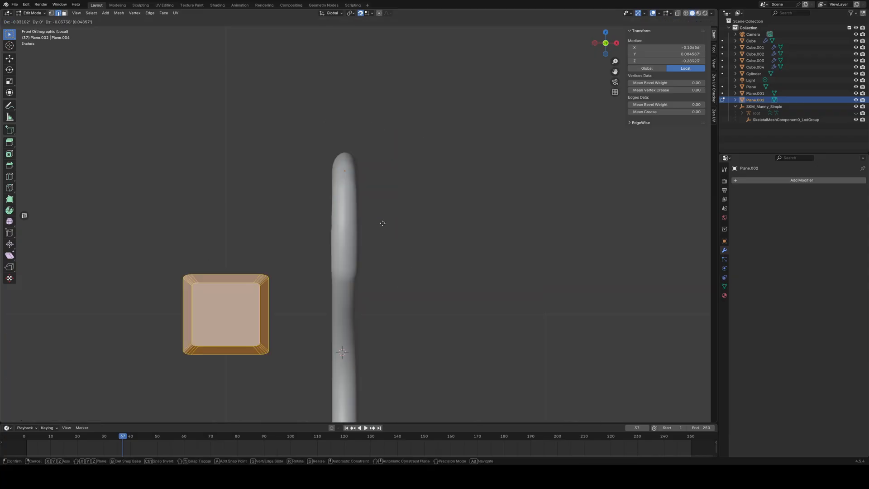
pyautogui.click(386, 145)
pyautogui.click(361, 14)
pyautogui.press('g')
pyautogui.press('z')
pyautogui.click(462, 256)
# - Bevel the edge loop around the block's front face with three segments
pyautogui.moveTo(463, 256); pyautogui.dragTo(388, 223, button='middle')
pyautogui.click(381, 203)
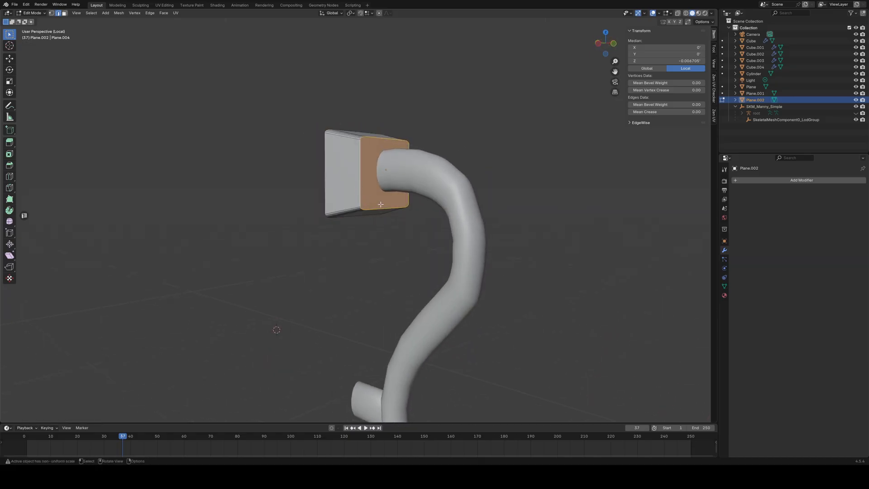
pyautogui.hotkey('ctrl', 'b')
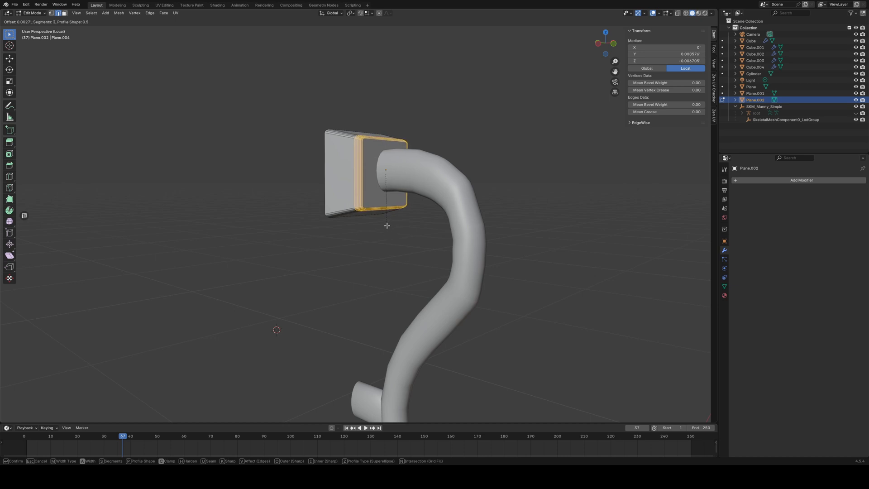
pyautogui.click(387, 227)
pyautogui.click(393, 259)
pyautogui.moveTo(394, 260); pyautogui.dragTo(400, 276, button='middle')
pyautogui.press('Tab')
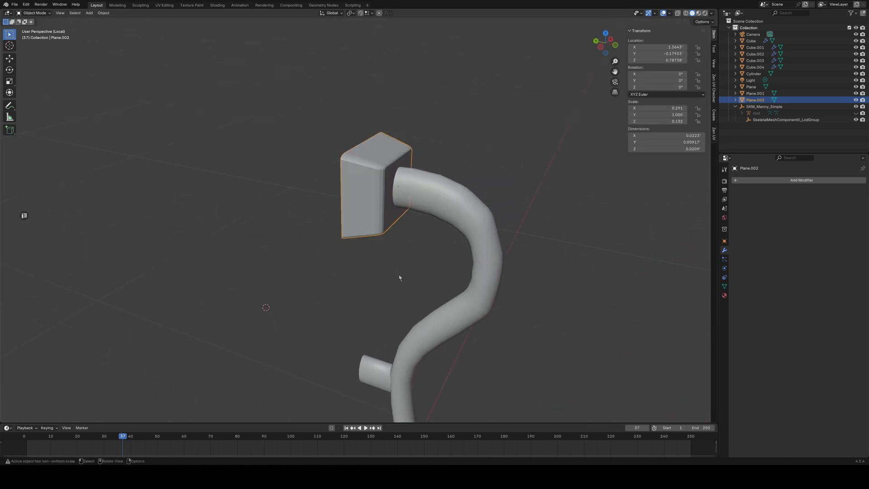
# - Apply Shade Auto Smooth to the block and raise its smoothing angle
pyautogui.rightClick(390, 254)
pyautogui.click(390, 255)
pyautogui.click(562, 251)
pyautogui.moveTo(562, 251); pyautogui.dragTo(520, 238, button='middle')
pyautogui.hotkey('ctrl', 'z')
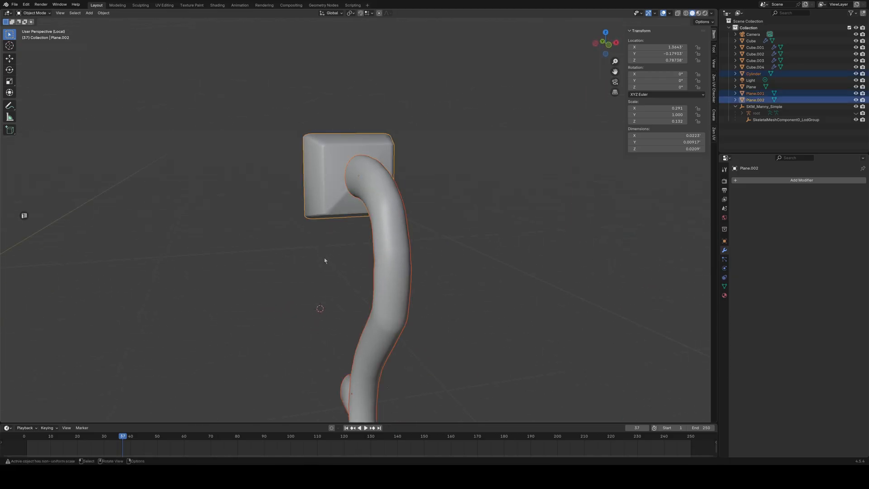
pyautogui.rightClick(323, 260)
pyautogui.click(321, 268)
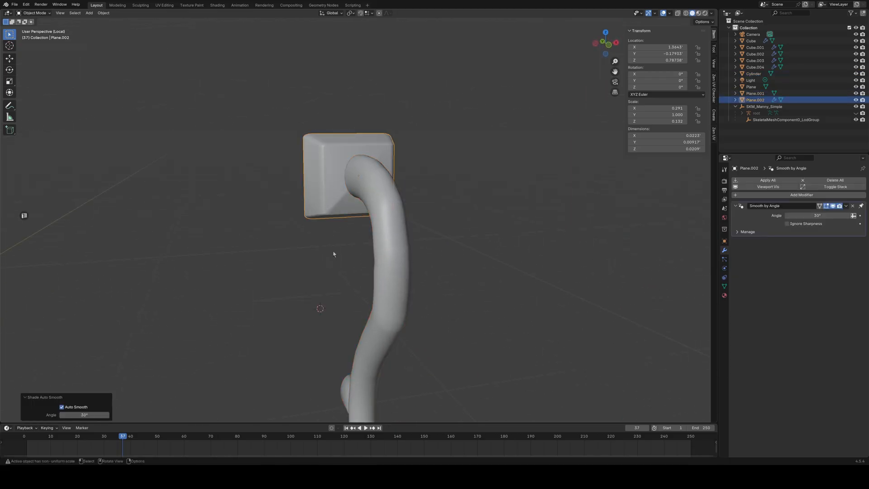
pyautogui.moveTo(321, 268); pyautogui.dragTo(344, 267, button='middle')
pyautogui.click(822, 215)
pyautogui.press('Return')
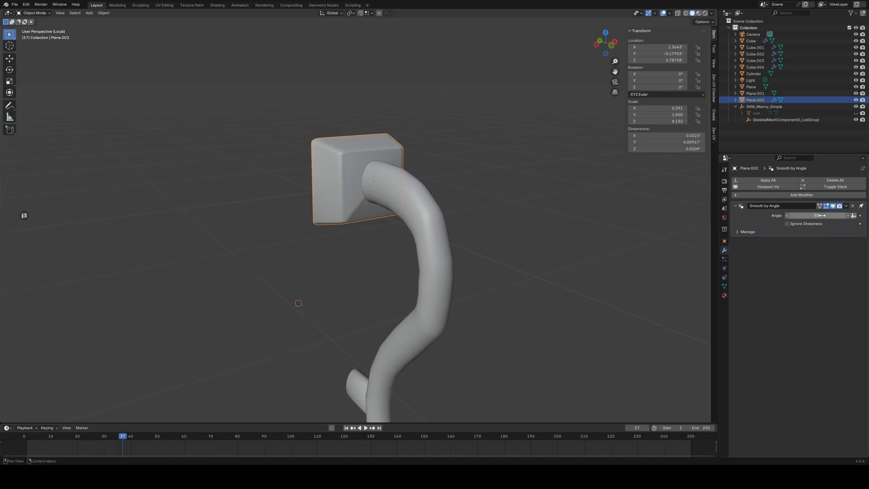
# - Undo the auto smooth shading and the three-segment bevel on the block's front edges
pyautogui.hotkey('ctrl', 'a')
pyautogui.press('a')
pyautogui.hotkey('ctrl', 'z')
pyautogui.moveTo(318, 257)
pyautogui.mouseDown(button='middle')
pyautogui.moveTo(320, 241)
pyautogui.moveTo(320, 249)
pyautogui.mouseUp(button='middle')
pyautogui.press('Tab')
pyautogui.press('a')
pyautogui.hotkey('alt', 'a')
pyautogui.hotkey('ctrl', 'z')
pyautogui.hotkey('ctrl', 'z')
pyautogui.hotkey('ctrl', 'z')
pyautogui.hotkey('ctrl', 'z')
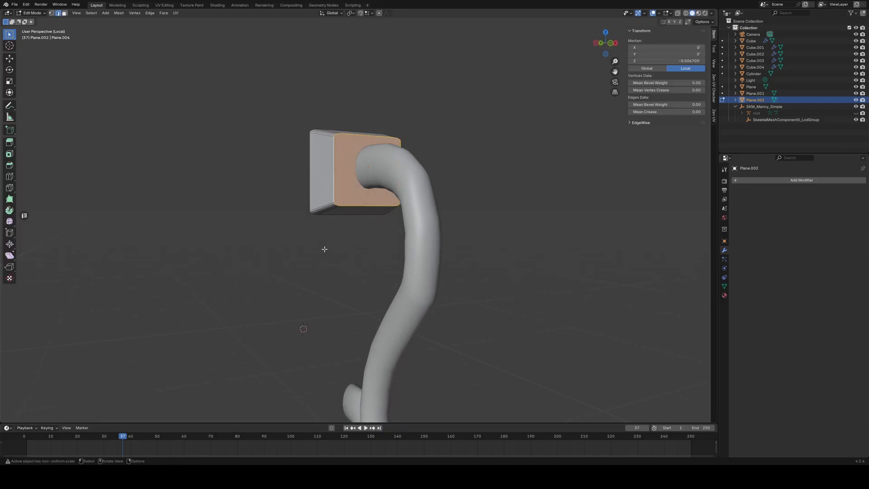
# - Merge the block's vertices by distance and reselect the edge loop around its front face
pyautogui.hotkey('ctrl', 'shift', 'z')
pyautogui.press('m')
pyautogui.click(325, 250)
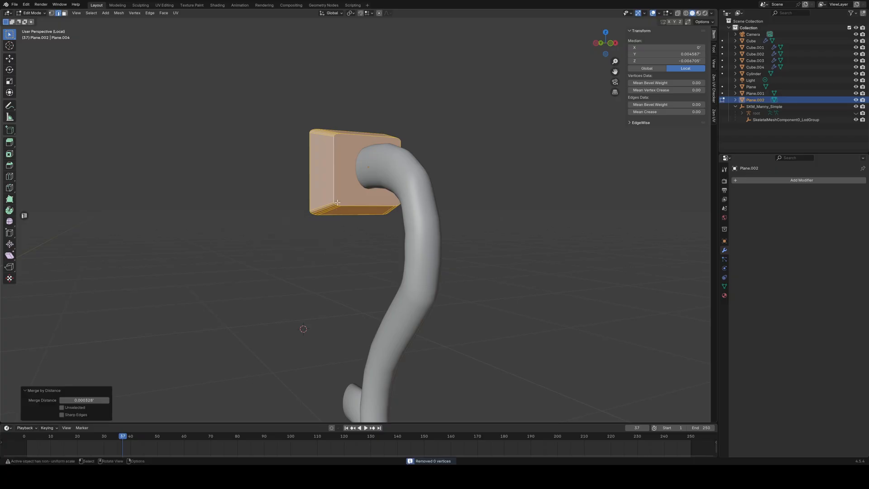
pyautogui.hotkey('alt', 'a')
pyautogui.keyDown('alt'); pyautogui.click(334, 187); pyautogui.keyUp('alt')
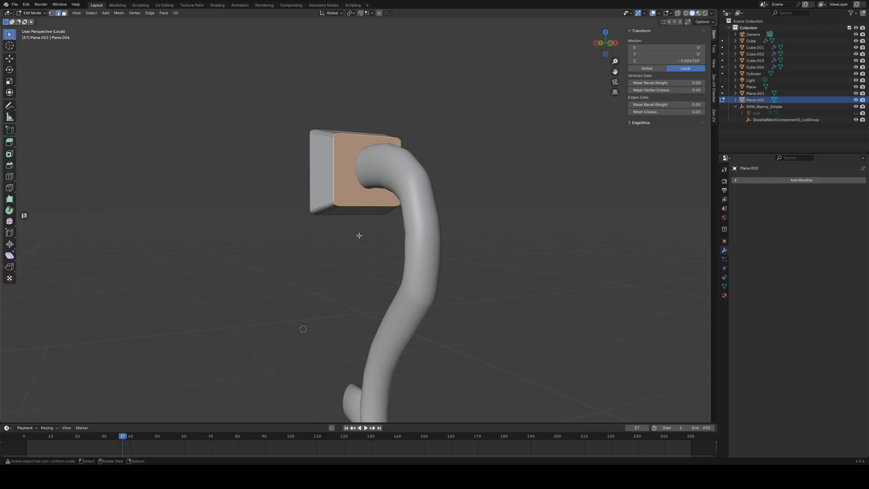
# - Shade the whole block smooth in Object Mode, keeping sharp edges
pyautogui.press('Tab')
pyautogui.rightClick(359, 235)
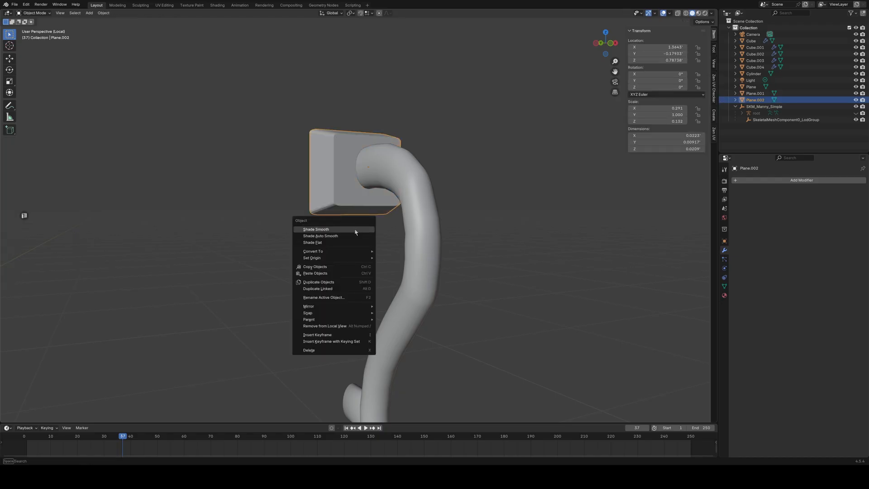
pyautogui.click(316, 229)
pyautogui.moveTo(359, 235); pyautogui.dragTo(385, 252, button='middle')
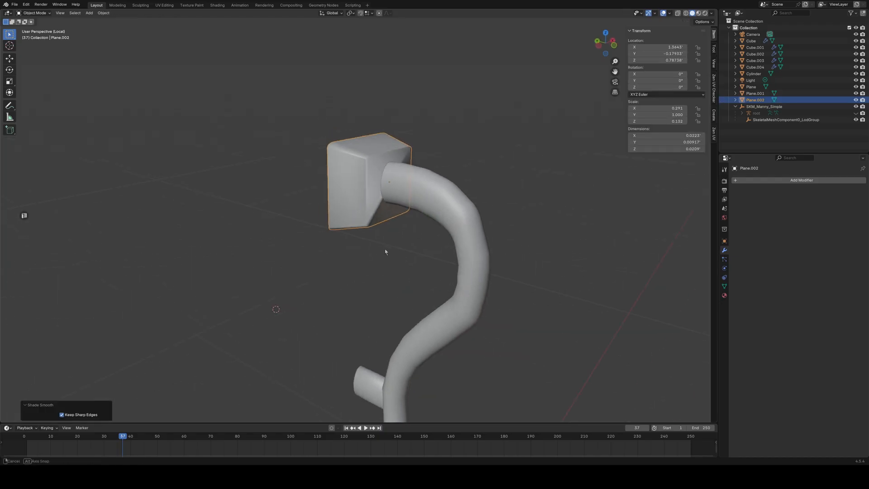
# - Delete the block's rear face, on the side facing away from the handle
pyautogui.press('Tab')
pyautogui.hotkey('alt', 'a')
pyautogui.keyDown('alt'); pyautogui.click(337, 166); pyautogui.keyUp('alt')
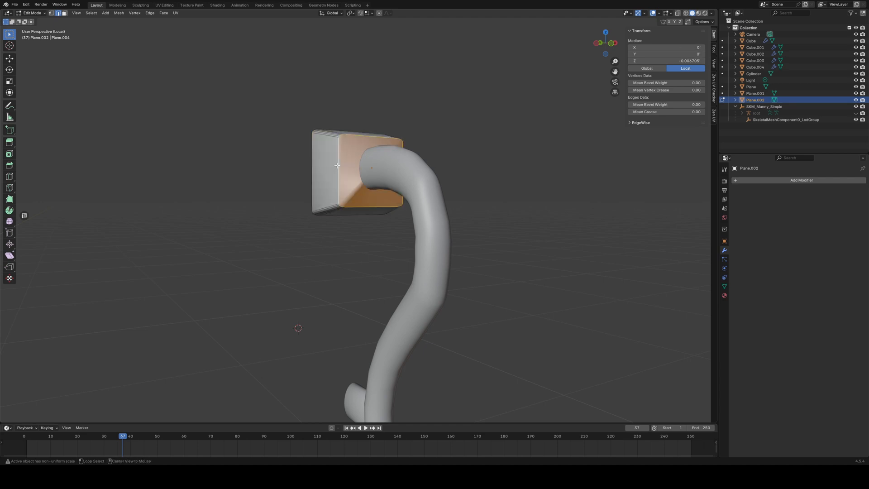
pyautogui.moveTo(364, 234); pyautogui.dragTo(489, 246, button='middle')
pyautogui.press('3')
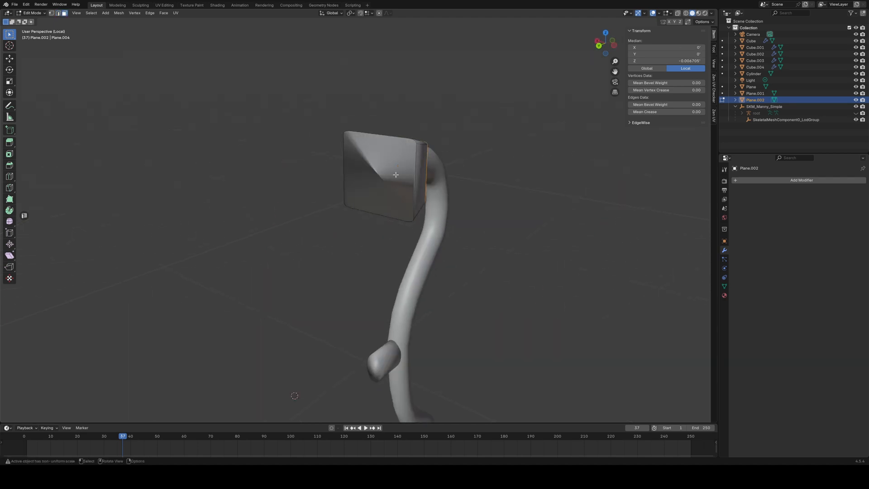
pyautogui.click(397, 181)
pyautogui.rightClick(310, 256)
pyautogui.click(278, 365)
# - Bevel the edges of the block's front face by about 0.0034' with two segments
pyautogui.moveTo(292, 358); pyautogui.dragTo(313, 176, button='middle')
pyautogui.click(327, 170)
pyautogui.hotkey('ctrl', 'b')
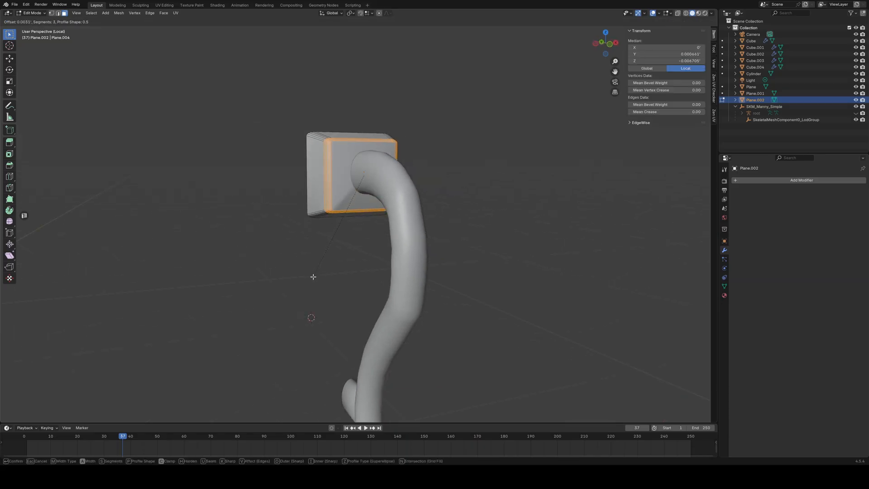
pyautogui.scroll(4, 313, 277)
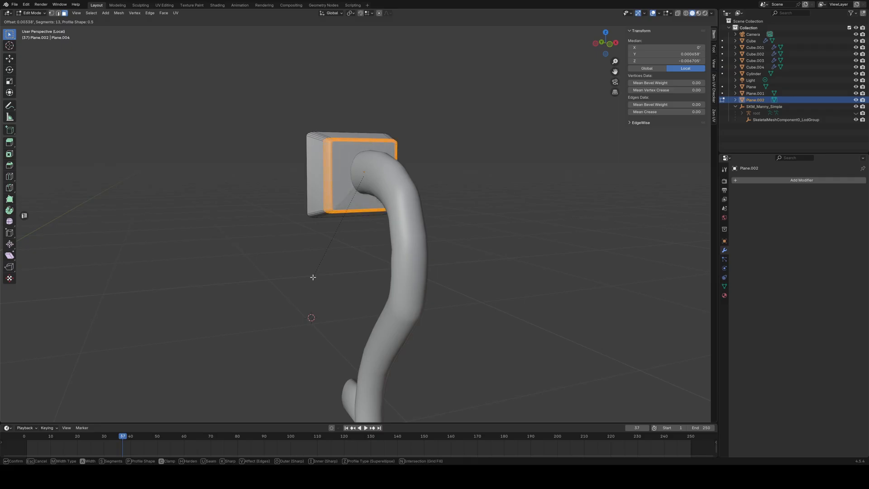
pyautogui.scroll(-6, 312, 277)
pyautogui.scroll(1, 313, 277)
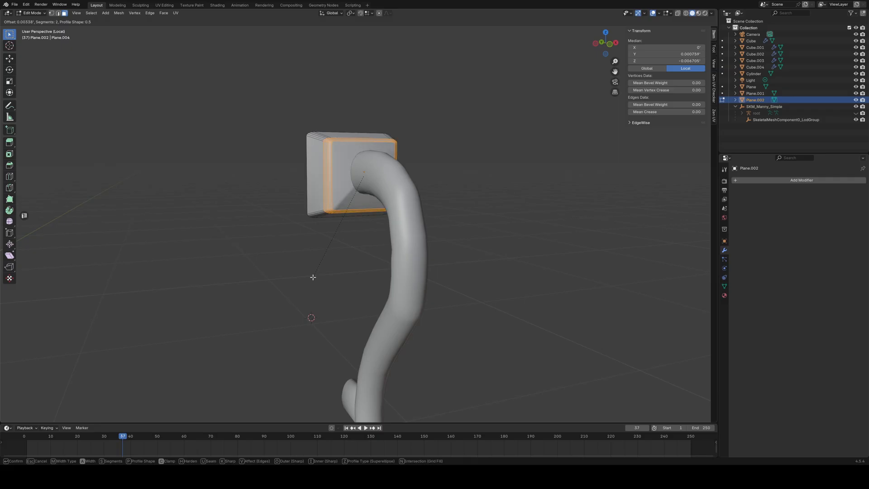
pyautogui.click(310, 279)
pyautogui.moveTo(310, 277); pyautogui.dragTo(336, 265, button='middle')
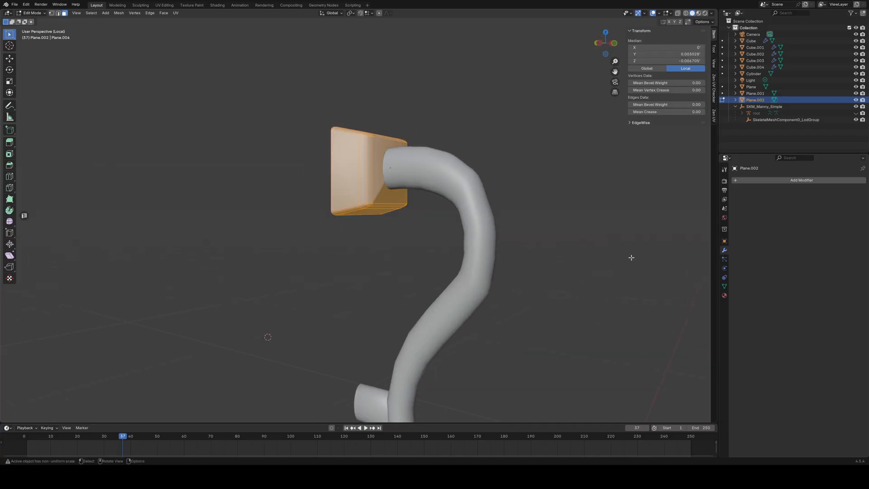
# - Add a Weighted Normal modifier to the bevelled block
pyautogui.click(800, 180)
pyautogui.moveTo(800, 186)
pyautogui.moveTo(779, 195)
pyautogui.click(738, 203)
pyautogui.click(566, 259)
pyautogui.moveTo(579, 251); pyautogui.dragTo(509, 278, button='middle')
pyautogui.scroll(7, 399, 262)
pyautogui.scroll(-5, 400, 262)
pyautogui.moveTo(400, 262); pyautogui.dragTo(366, 228, button='middle')
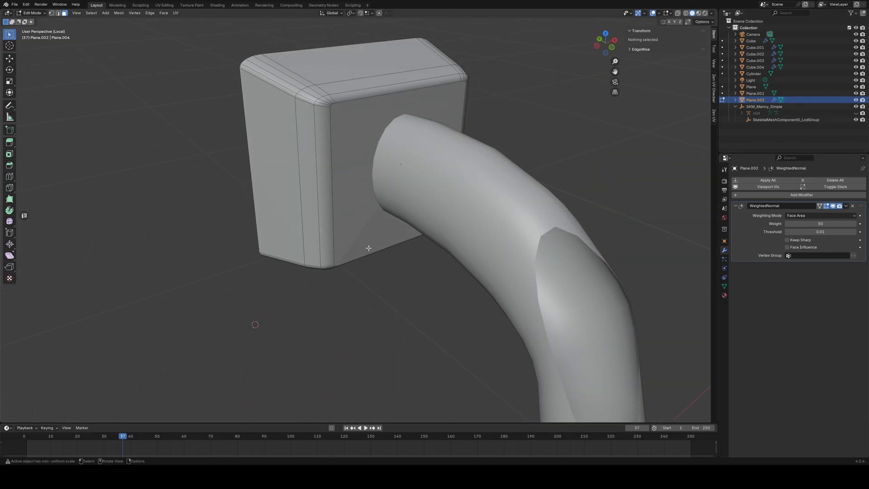
# - Raise the Weighted Normal modifier's weight to 100 on the block
pyautogui.press('Tab')
pyautogui.press('a')
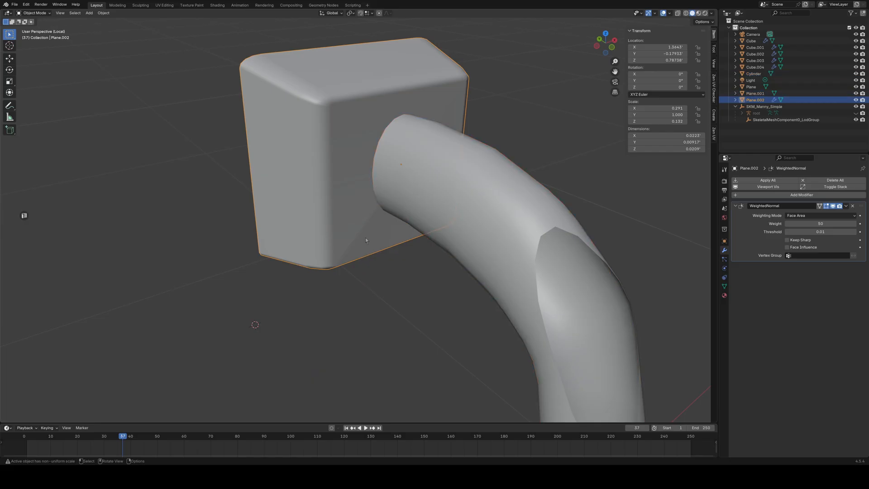
pyautogui.click(365, 239)
pyautogui.press('Tab')
pyautogui.moveTo(371, 270); pyautogui.dragTo(368, 262, button='middle')
pyautogui.press('a')
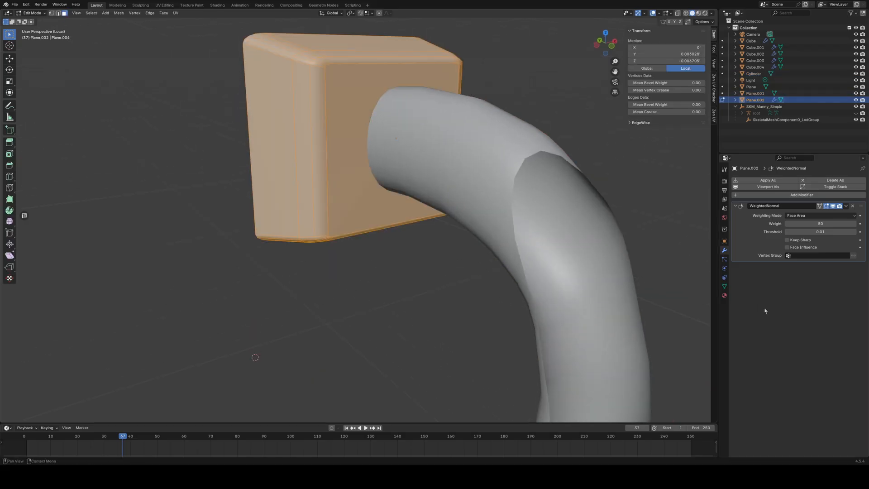
pyautogui.moveTo(821, 224); pyautogui.dragTo(841, 224)
pyautogui.hotkey('alt', 'a')
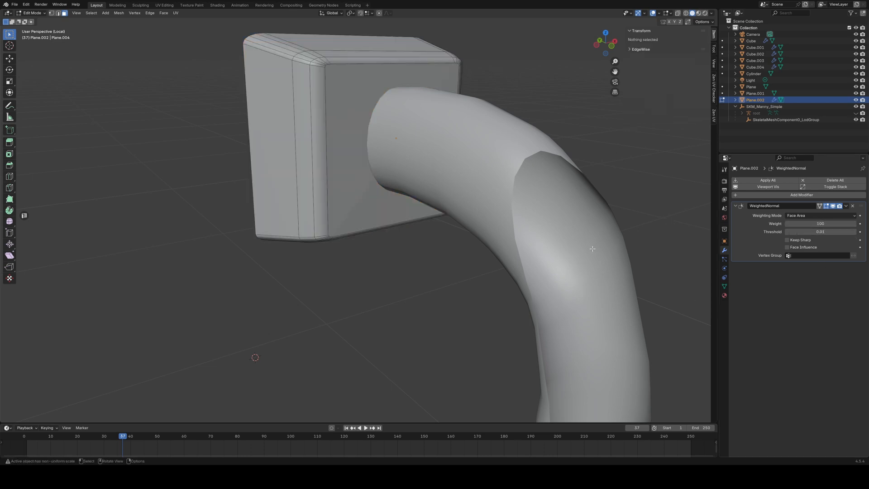
# - Remove the Weighted Normal modifier and apply Shade Auto Smooth to the block instead
pyautogui.click(853, 205)
pyautogui.press('a')
pyautogui.rightClick(388, 294)
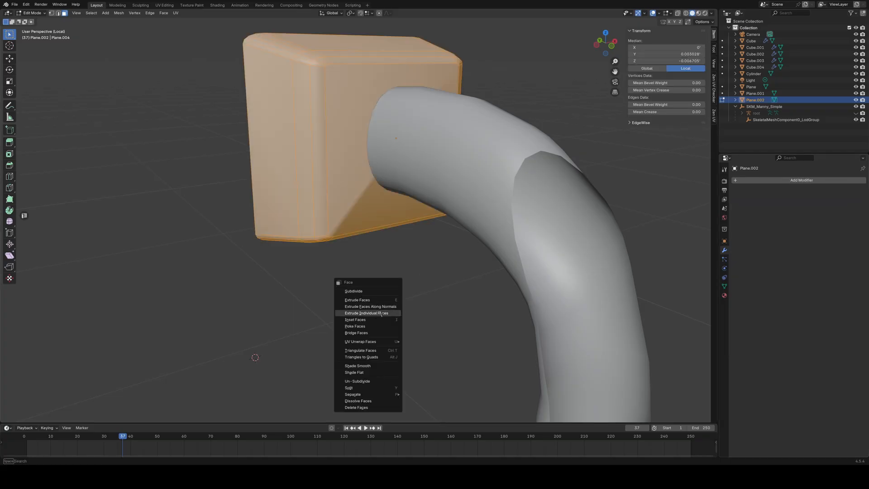
pyautogui.press('Tab')
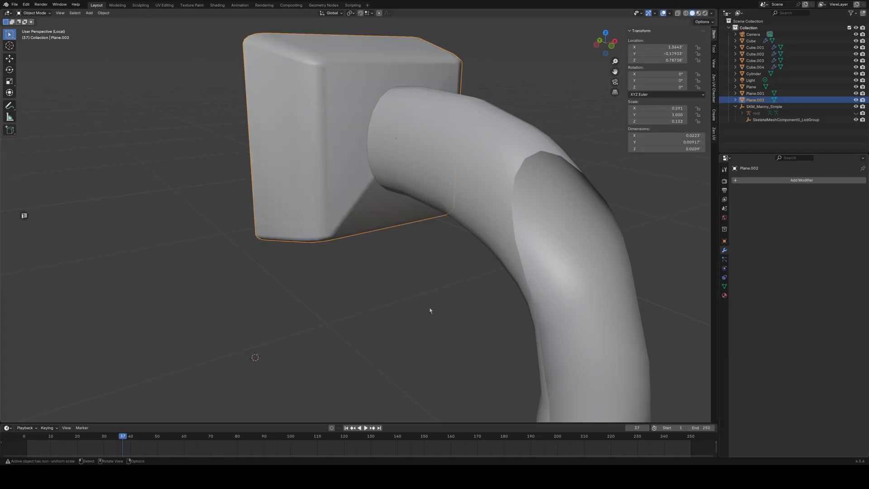
pyautogui.rightClick(403, 306)
pyautogui.click(398, 314)
pyautogui.scroll(-2, 538, 293)
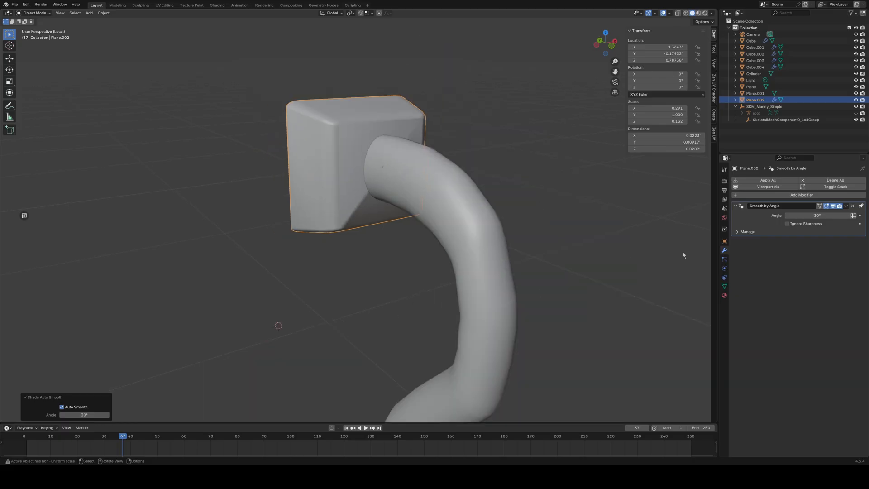
# - Set the block's Smooth by Angle value to 75° and try 50° as an alternative
pyautogui.click(811, 215)
pyautogui.write('75')
pyautogui.press('Return')
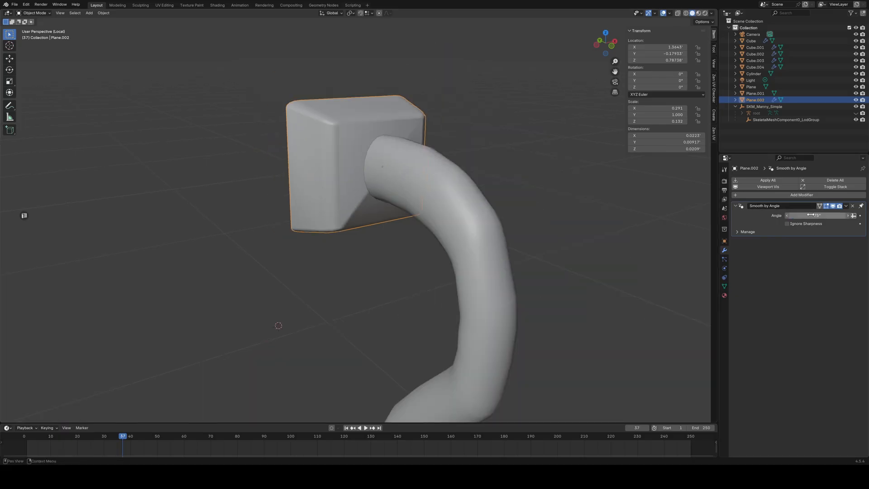
pyautogui.click(811, 216)
pyautogui.write('50')
pyautogui.press('Return')
pyautogui.hotkey('ctrl', 'z')
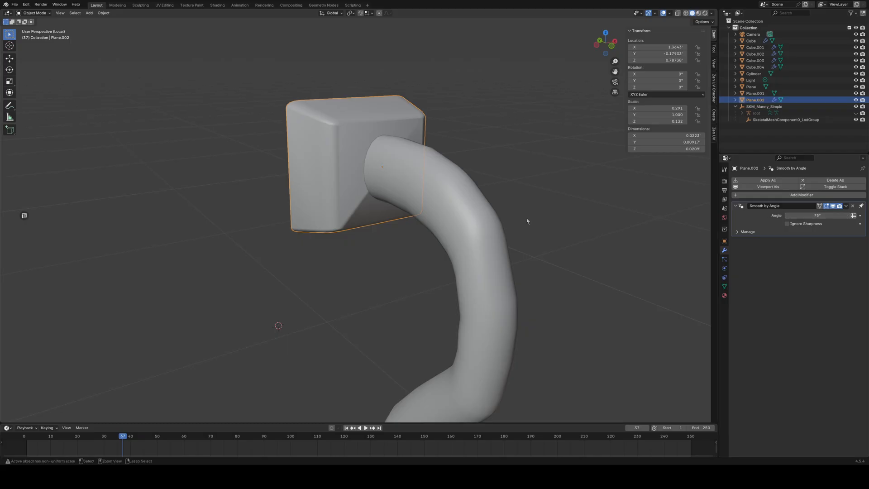
# - Remove the Smooth by Angle modifier and apply plain Shade Smooth to the block
pyautogui.click(853, 207)
pyautogui.rightClick(534, 180)
pyautogui.click(534, 180)
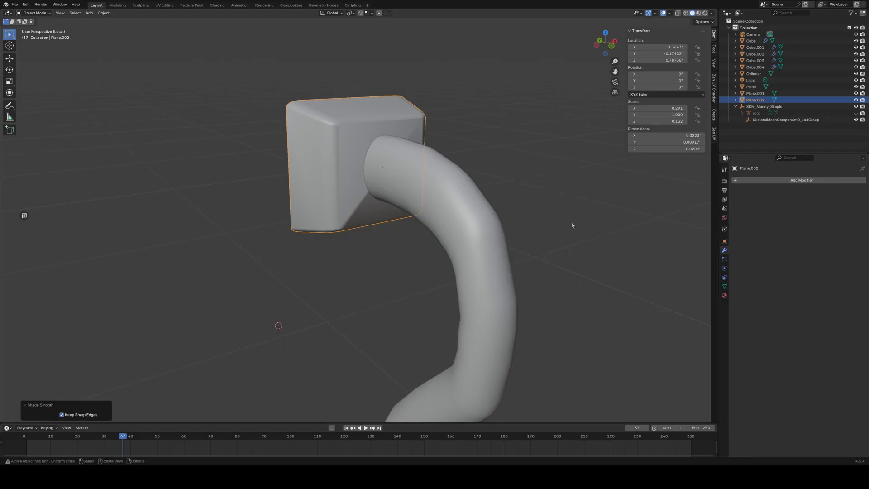
pyautogui.moveTo(572, 225); pyautogui.dragTo(524, 219, button='middle')
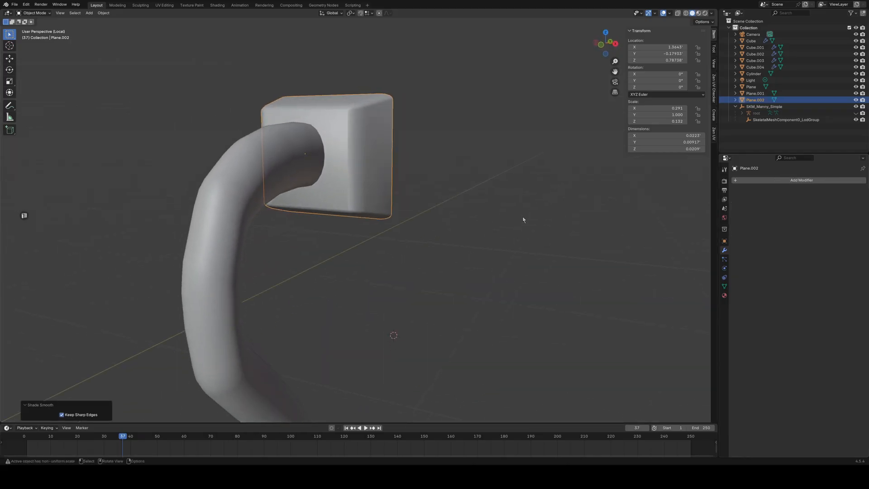
# - Add a Weighted Normal modifier to the smooth-shaded block again, using Face Area weighting
pyautogui.click(799, 180)
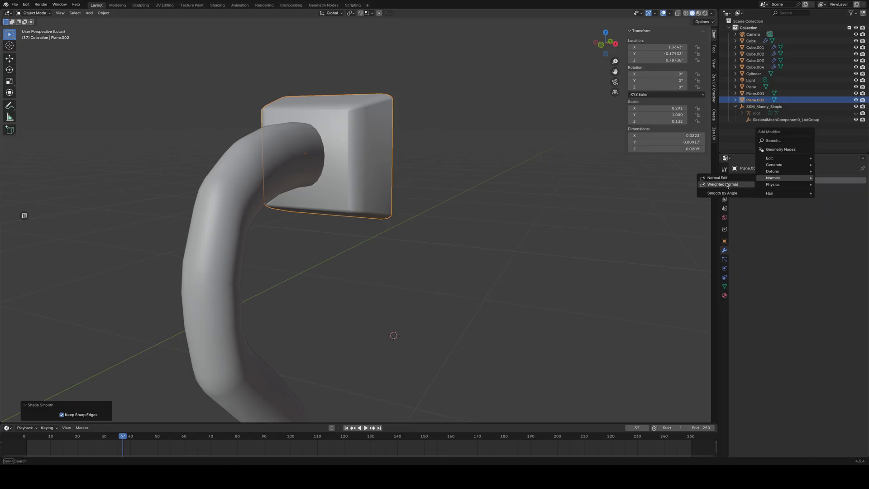
pyautogui.click(724, 186)
pyautogui.scroll(5, 416, 211)
pyautogui.scroll(-5, 416, 211)
pyautogui.moveTo(386, 211); pyautogui.dragTo(476, 147, button='middle')
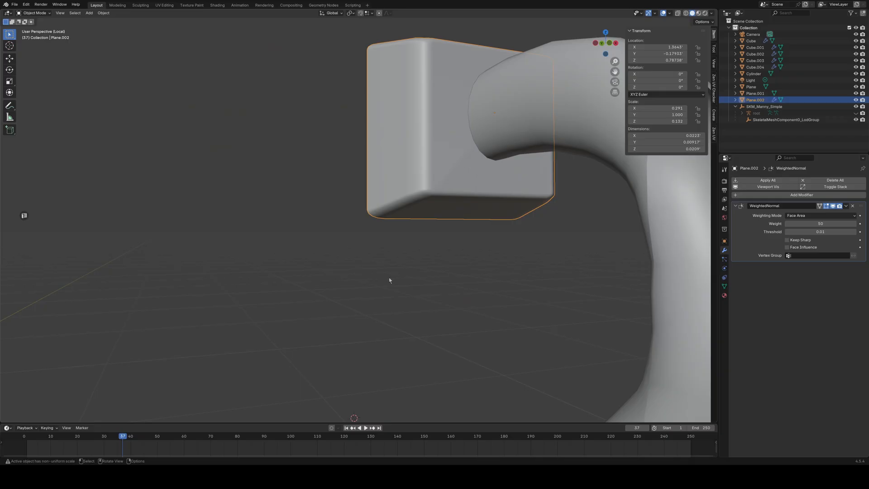
pyautogui.press('Tab')
pyautogui.hotkey('alt', 'a')
pyautogui.moveTo(386, 277); pyautogui.dragTo(428, 277, button='middle')
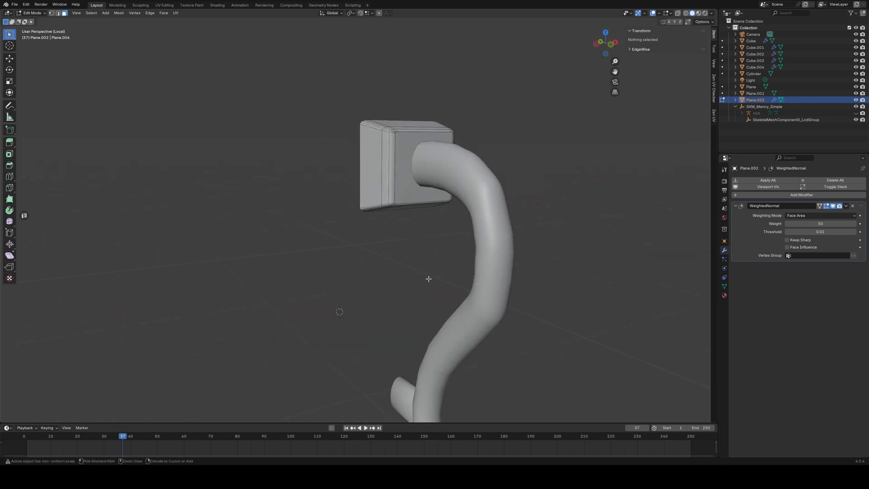
# - Undo the Weighted Normal modifier and the two-segment bevel on the block's front face
pyautogui.press('Tab')
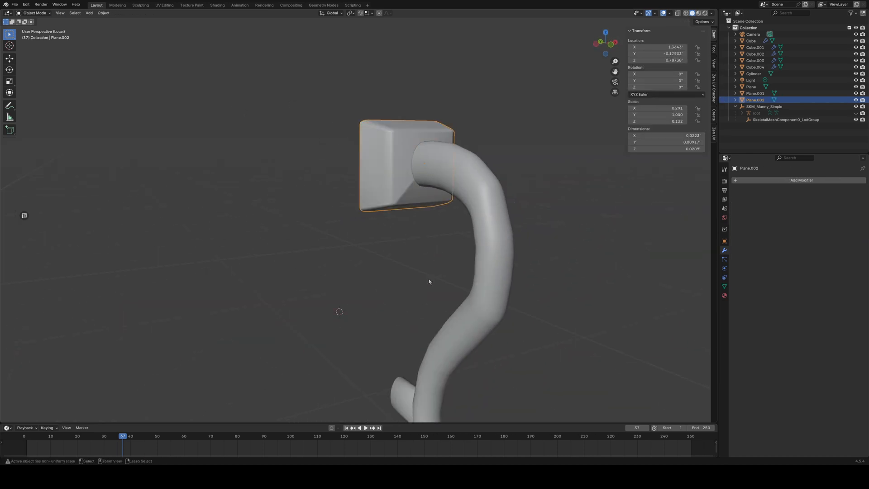
pyautogui.press('Tab')
pyautogui.press('a')
pyautogui.press('Tab')
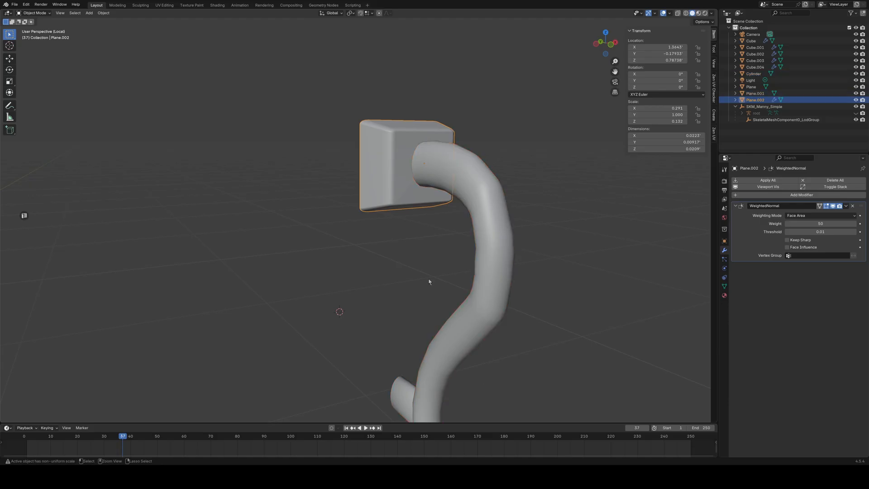
pyautogui.hotkey('ctrl', 'z')
pyautogui.hotkey('ctrl', 'z')
pyautogui.press('a')
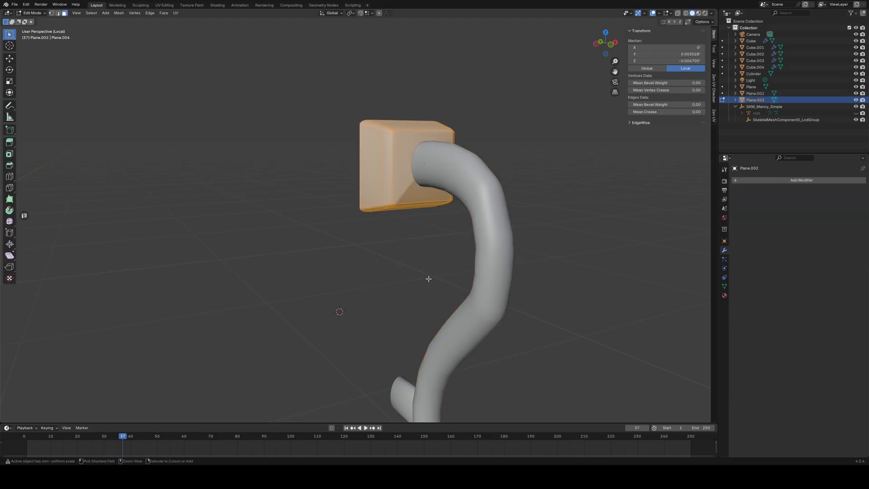
pyautogui.hotkey('ctrl', 'z')
pyautogui.hotkey('ctrl', 'z')
pyautogui.hotkey('ctrl', 'z')
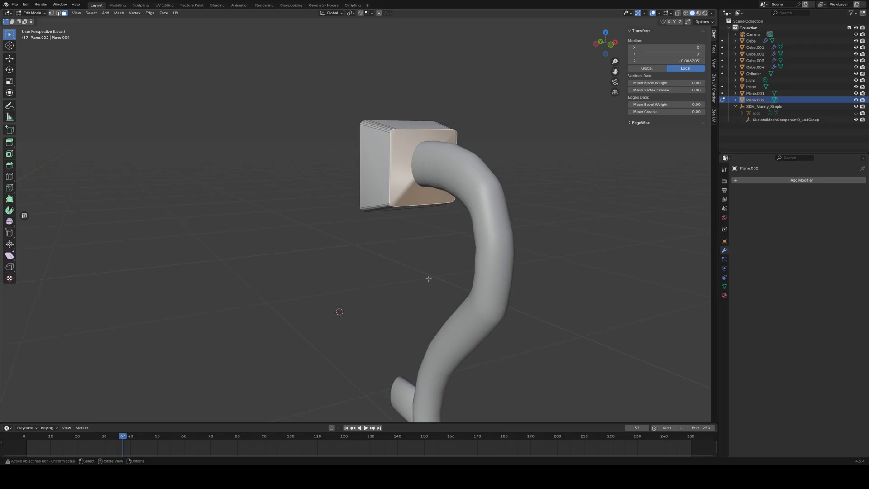
# - Try Shade Auto Smooth at 30° on the mounting block and inspect the resulting shading
pyautogui.rightClick(429, 278)
pyautogui.press('Tab')
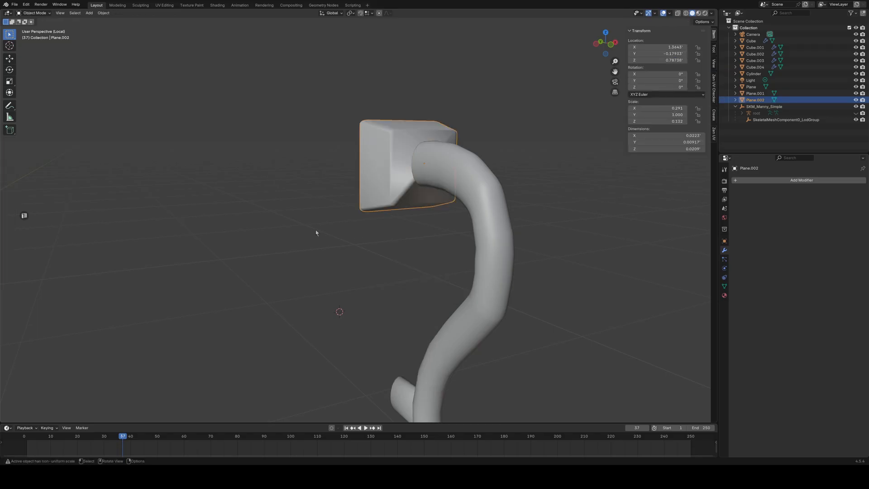
pyautogui.rightClick(317, 249)
pyautogui.click(335, 258)
pyautogui.moveTo(409, 285); pyautogui.dragTo(399, 267, button='middle')
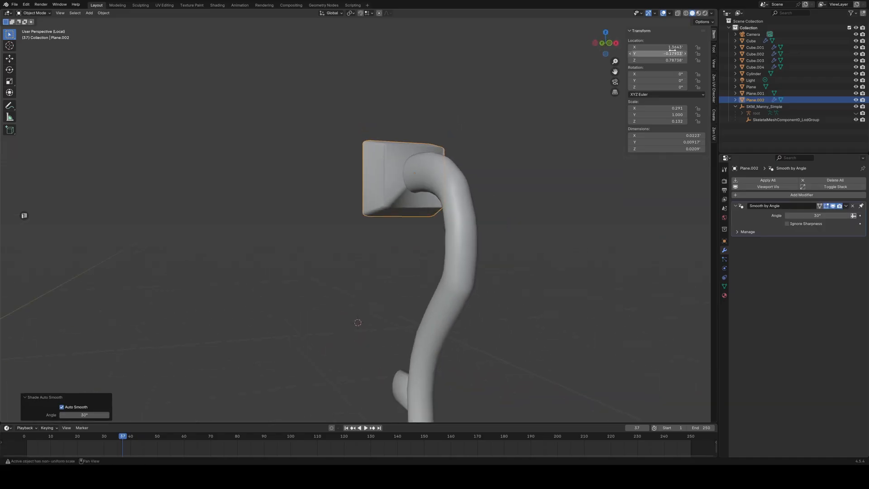
pyautogui.click(711, 14)
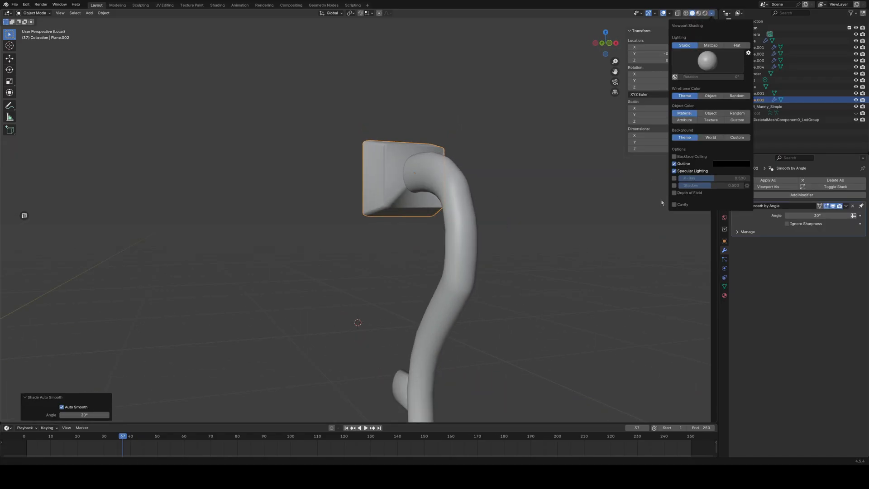
pyautogui.moveTo(522, 231)
pyautogui.mouseDown(button='middle')
pyautogui.moveTo(545, 227)
pyautogui.moveTo(508, 215)
pyautogui.moveTo(532, 245)
pyautogui.moveTo(508, 229)
pyautogui.mouseUp(button='middle')
pyautogui.scroll(4, 404, 179)
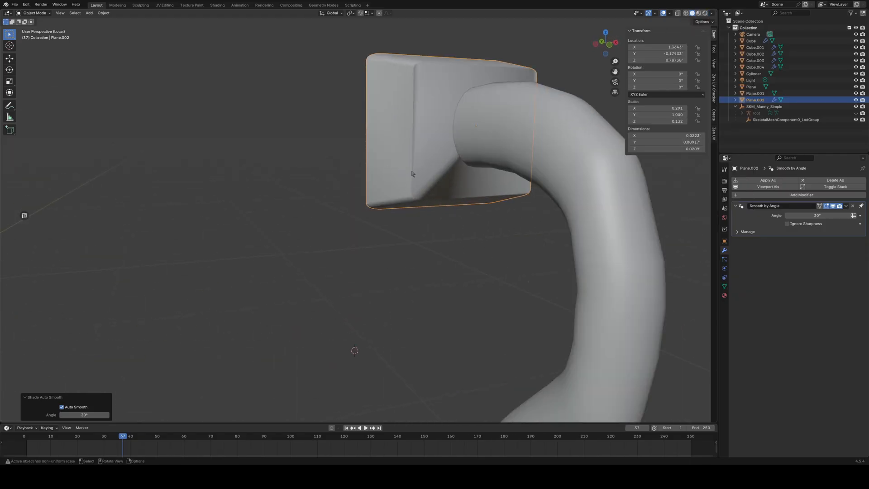
# - Try a two-segment bevel on the edges around the block's front face
pyautogui.press('Tab')
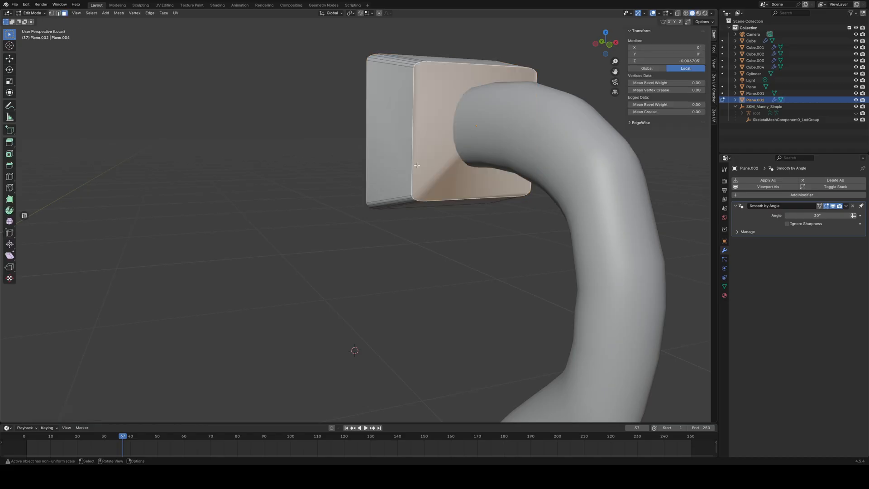
pyautogui.press('2')
pyautogui.hotkey('ctrl', 'b')
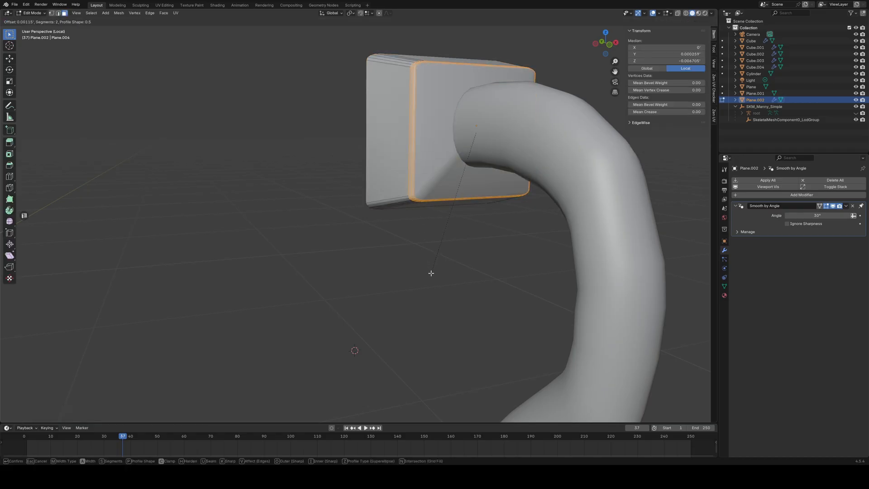
pyautogui.click(430, 274)
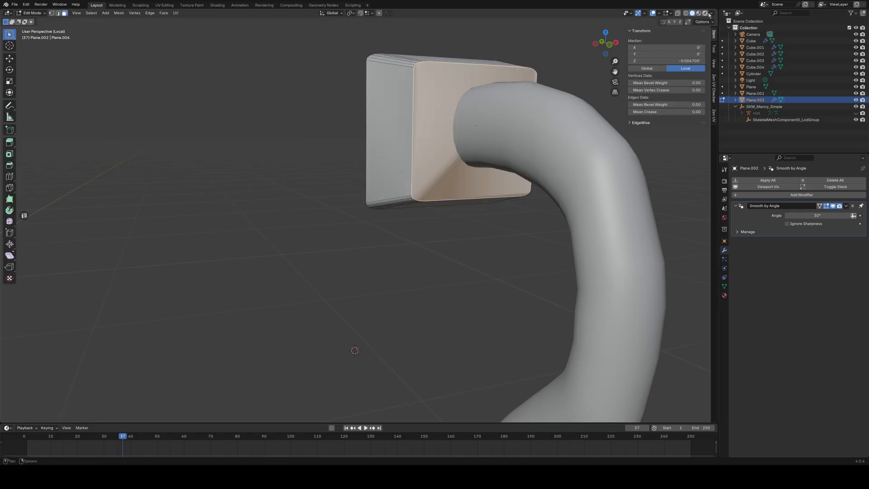
# - Compare MatCap and Flat viewport lighting, finishing on Studio lighting
pyautogui.click(710, 14)
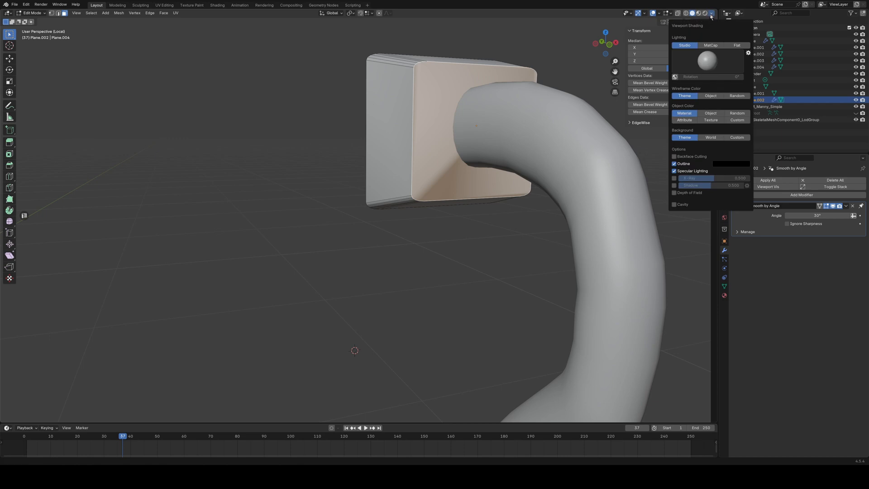
pyautogui.click(711, 46)
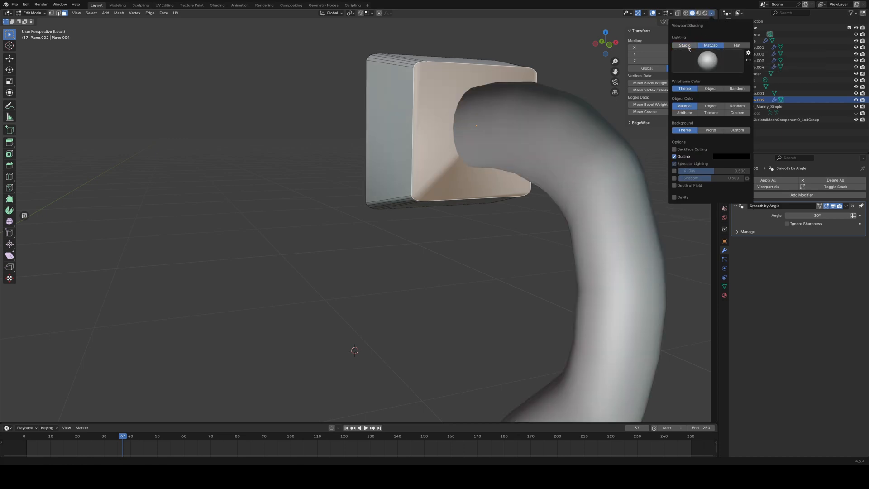
pyautogui.click(735, 45)
pyautogui.click(710, 46)
pyautogui.click(685, 45)
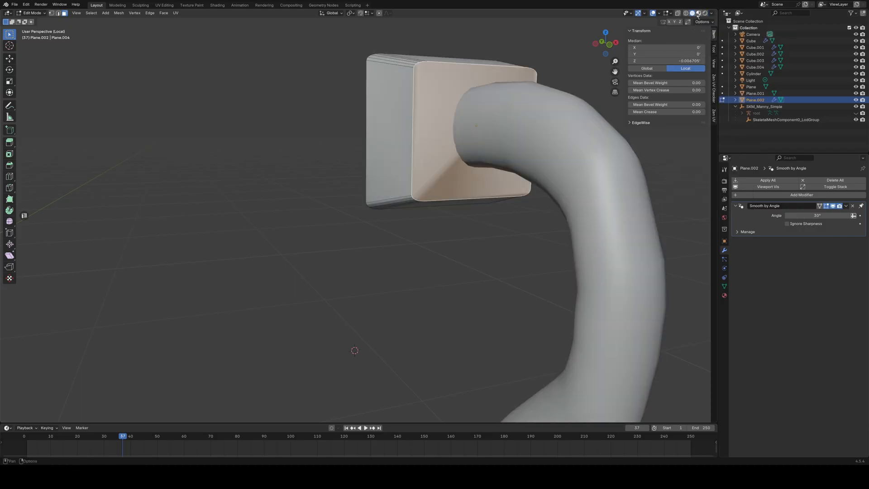
# - Switch the viewport to Material Preview shading and try bevelling the block's front-face edges once more
pyautogui.click(697, 14)
pyautogui.moveTo(464, 270)
pyautogui.mouseDown(button='middle')
pyautogui.moveTo(508, 239)
pyautogui.moveTo(469, 259)
pyautogui.mouseUp(button='middle')
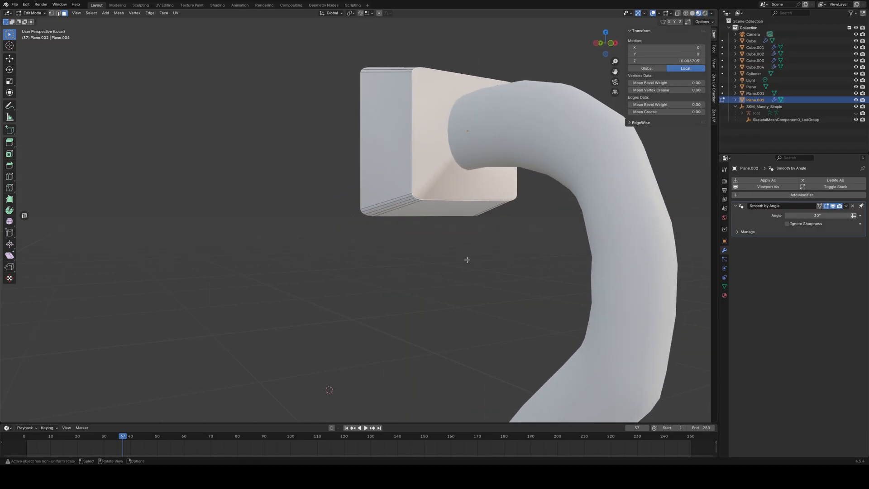
pyautogui.hotkey('ctrl', 'b')
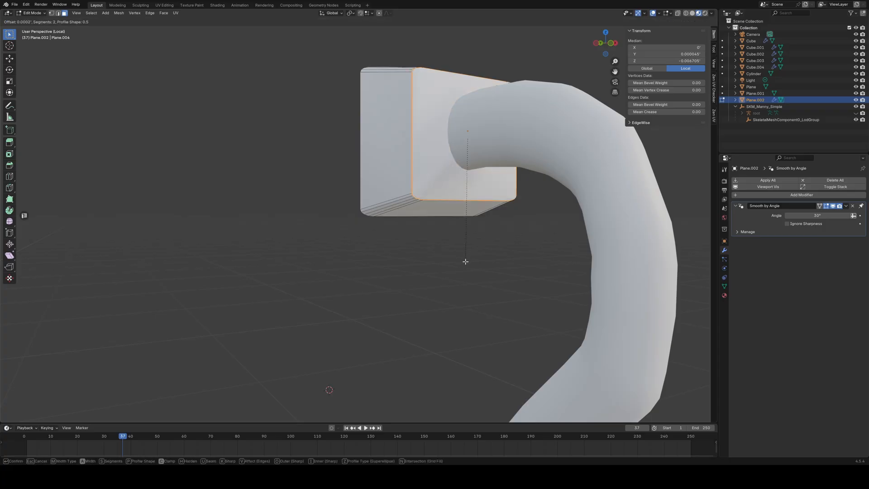
pyautogui.press('Escape')
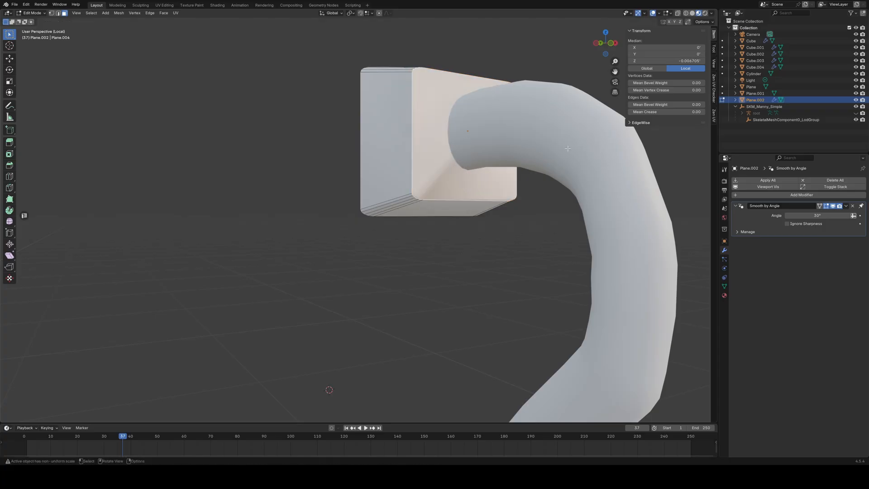
# - Undo the automatic and plain smooth shading on the block and return the viewport to Solid shading
pyautogui.hotkey('ctrl', 'z')
pyautogui.hotkey('ctrl', 'z')
pyautogui.hotkey('ctrl', 'z')
pyautogui.hotkey('ctrl', 'z')
pyautogui.hotkey('ctrl', 'z')
pyautogui.hotkey('ctrl', 'z')
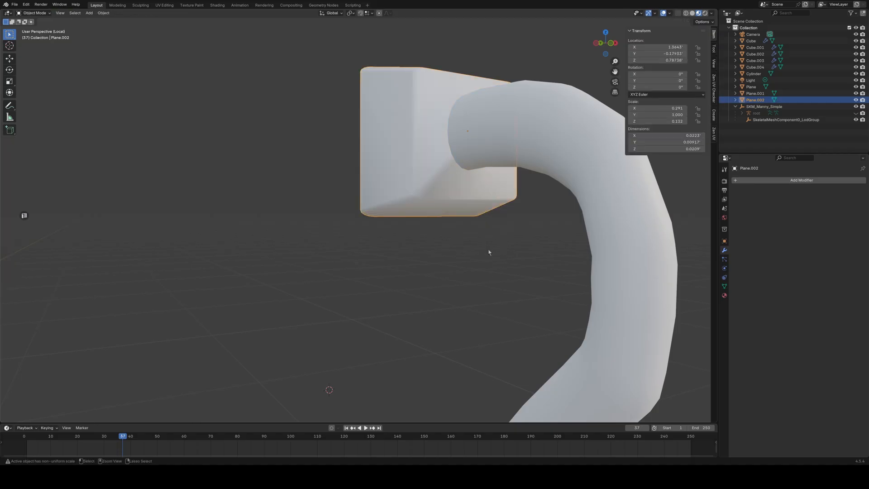
pyautogui.hotkey('ctrl', 'z')
pyautogui.hotkey('ctrl', 'z')
pyautogui.hotkey('ctrl', 'z')
pyautogui.hotkey('ctrl', 'z')
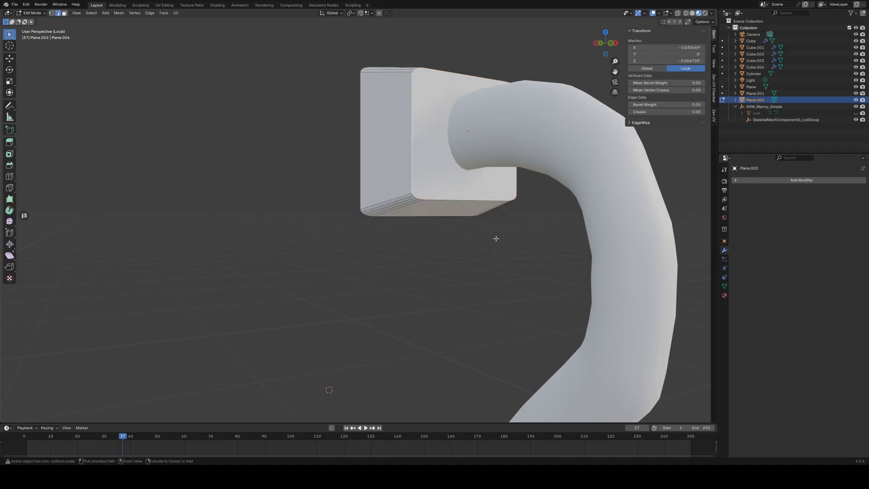
pyautogui.click(686, 13)
pyautogui.click(691, 13)
# - Try to bevel all of the block's edges at once with two segments
pyautogui.moveTo(432, 242)
pyautogui.mouseDown(button='middle')
pyautogui.moveTo(407, 225)
pyautogui.moveTo(401, 246)
pyautogui.moveTo(387, 246)
pyautogui.moveTo(417, 235)
pyautogui.moveTo(394, 226)
pyautogui.mouseUp(button='middle')
pyautogui.press('a')
pyautogui.hotkey('ctrl', 'e')
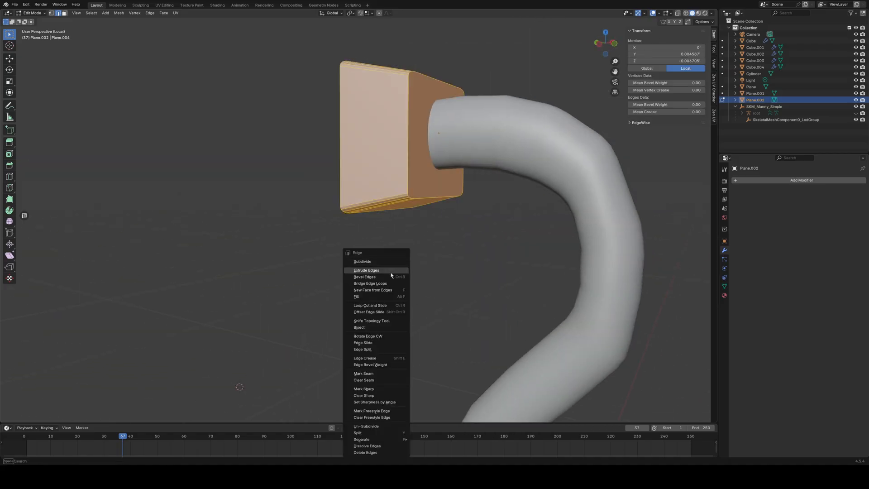
pyautogui.click(390, 276)
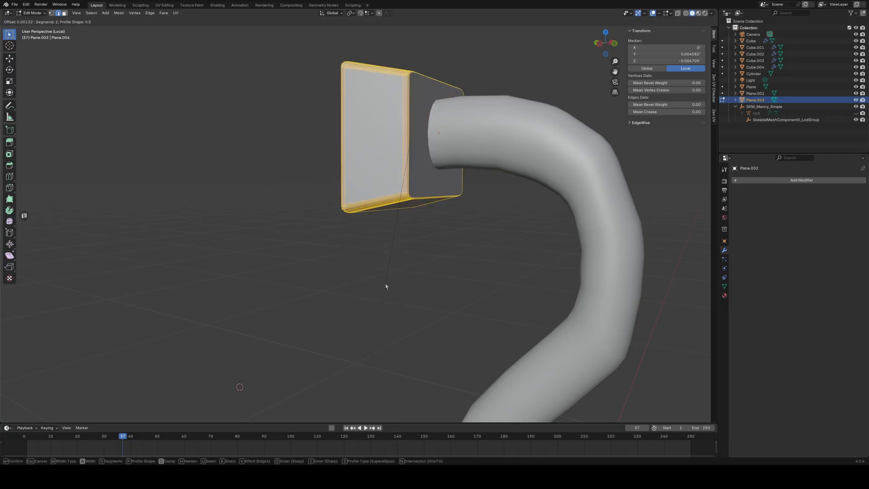
pyautogui.click(386, 287)
# - Merge all of the block's vertices by distance
pyautogui.moveTo(435, 285); pyautogui.dragTo(422, 262, button='middle')
pyautogui.hotkey('alt', 'a')
pyautogui.press('a')
pyautogui.press('m')
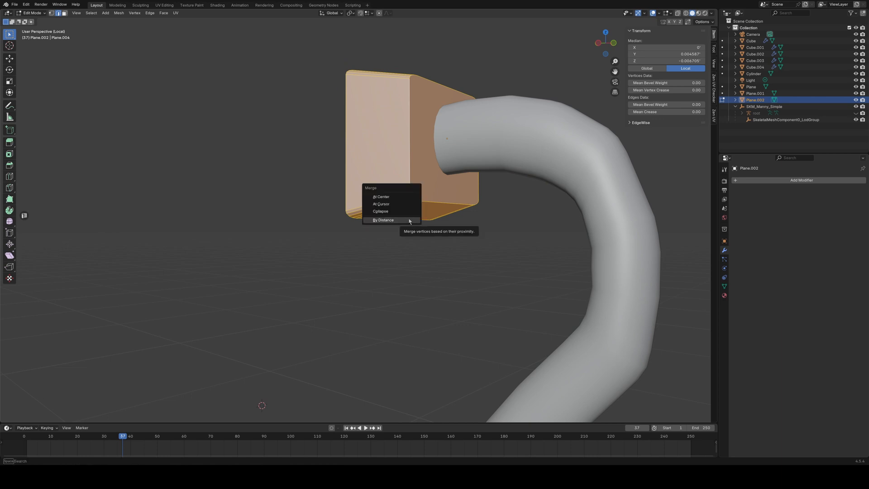
pyautogui.click(408, 218)
pyautogui.moveTo(401, 259); pyautogui.dragTo(384, 275, button='middle')
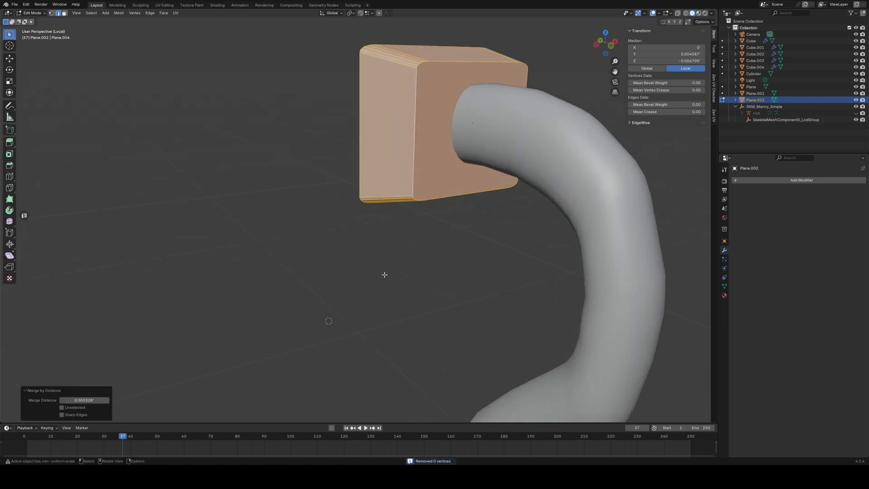
# - Turn on the Face Orientation overlay to check which way the handle parts' normals point
pyautogui.click(671, 14)
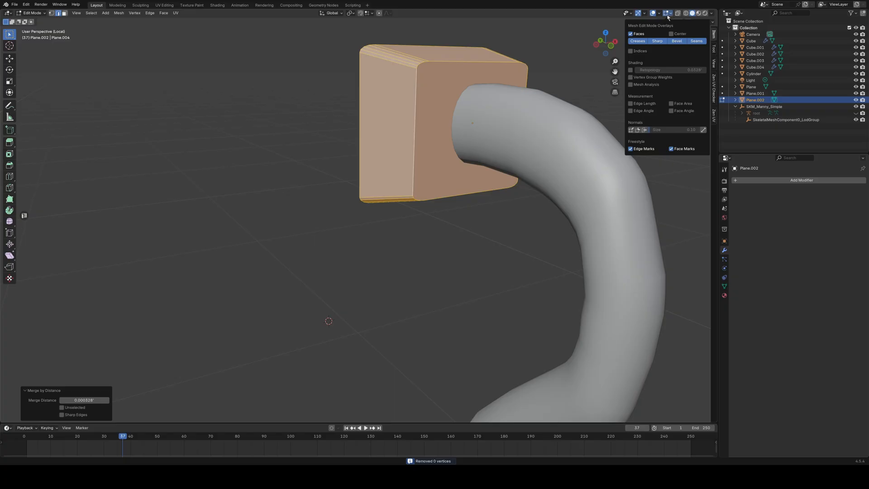
pyautogui.click(660, 14)
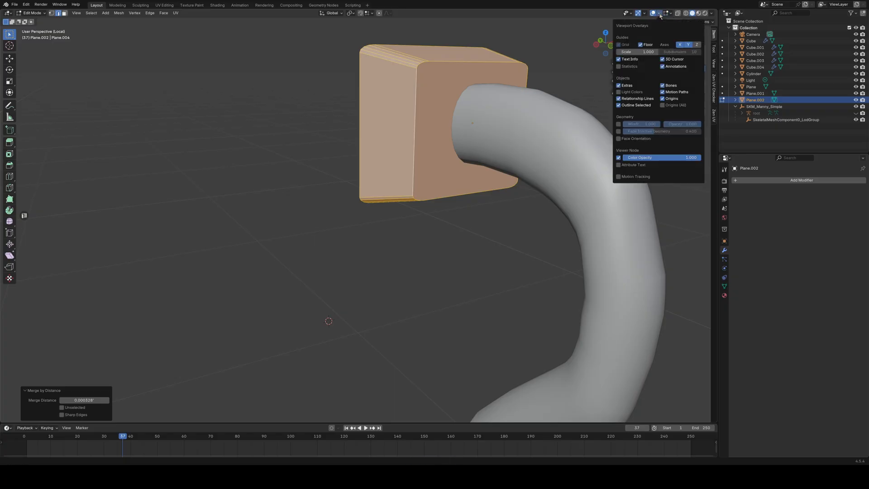
pyautogui.click(619, 139)
pyautogui.scroll(-5, 501, 197)
pyautogui.moveTo(510, 204); pyautogui.dragTo(497, 224, button='middle')
# - Recalculate the curved handle's normals to the outside
pyautogui.press('Tab')
pyautogui.click(448, 241)
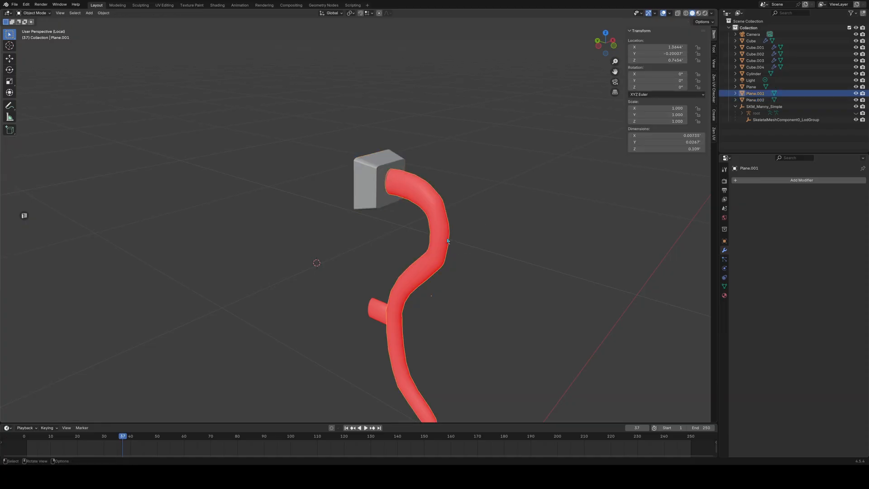
pyautogui.keyDown('shift'); pyautogui.click(378, 310); pyautogui.keyUp('shift')
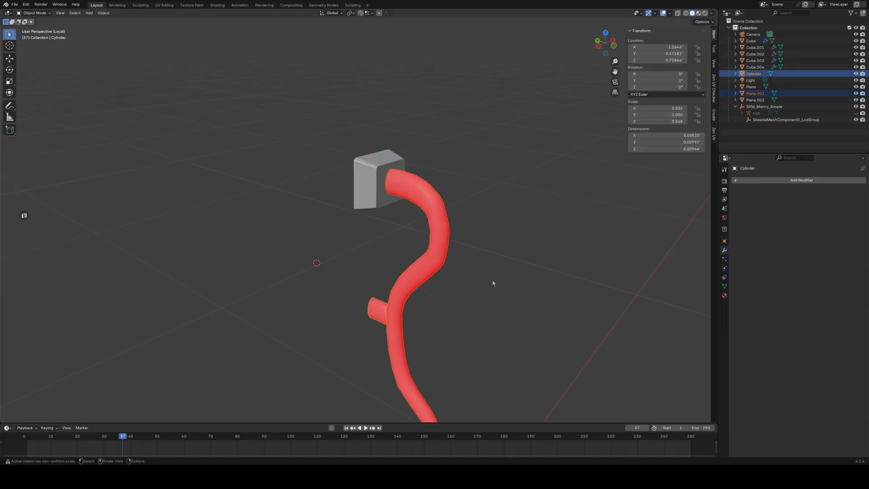
pyautogui.press('Tab')
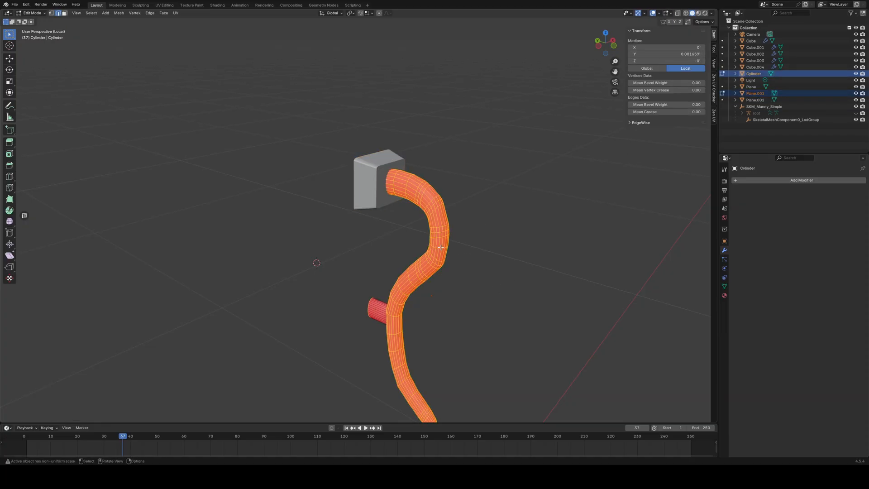
pyautogui.hotkey('alt', 'n')
pyautogui.click(444, 271)
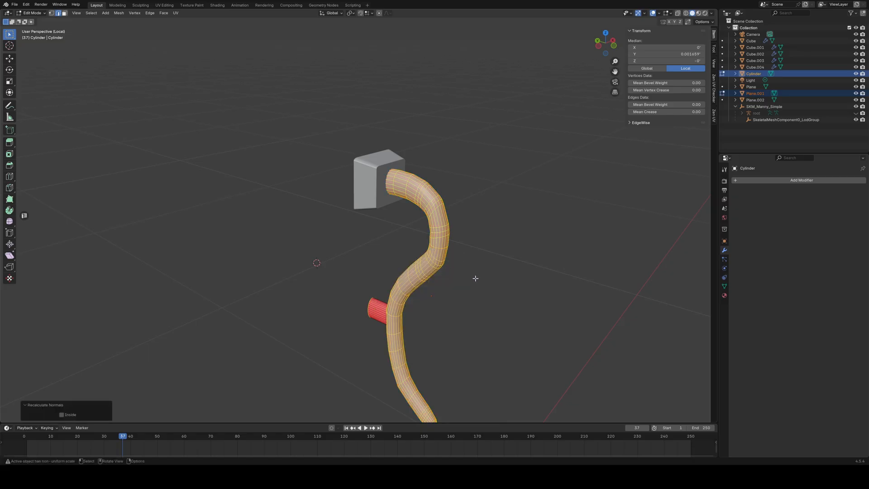
pyautogui.click(466, 275)
pyautogui.press('Tab')
# - Recalculate the normals of all faces of the cylindrical connector to the outside
pyautogui.click(376, 309)
pyautogui.press('Tab')
pyautogui.hotkey('alt', 'n')
pyautogui.click(372, 309)
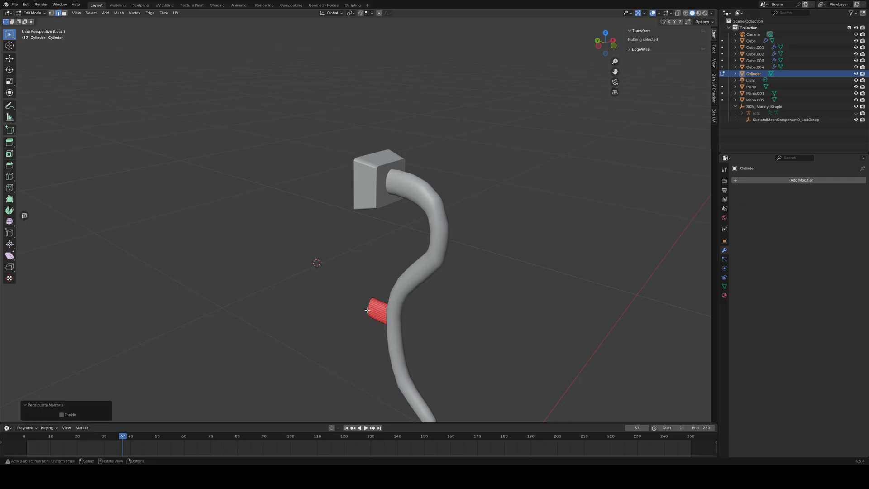
pyautogui.press('a')
pyautogui.hotkey('alt', 'n')
pyautogui.click(350, 316)
pyautogui.moveTo(344, 303); pyautogui.dragTo(372, 222, button='middle')
pyautogui.press('Tab')
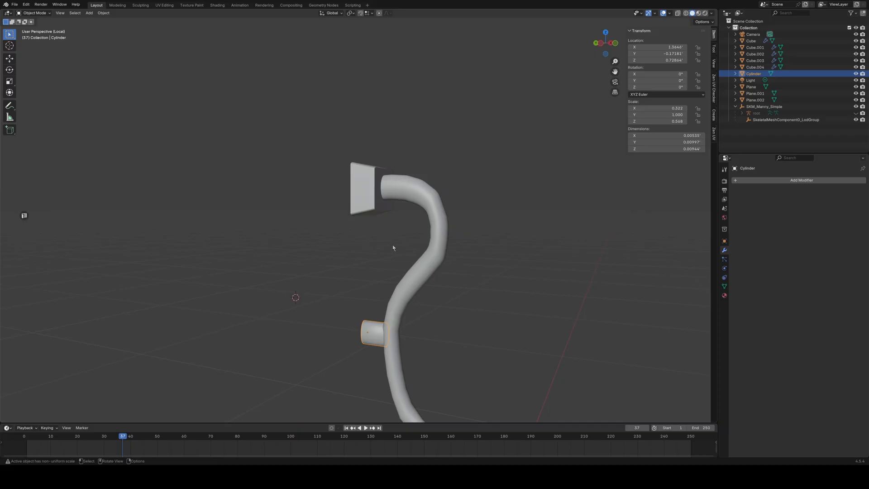
# - Try to bevel the edge loop around the front face of the mounting block
pyautogui.moveTo(400, 251); pyautogui.dragTo(358, 256, button='middle')
pyautogui.click(382, 184)
pyautogui.scroll(3, 376, 225)
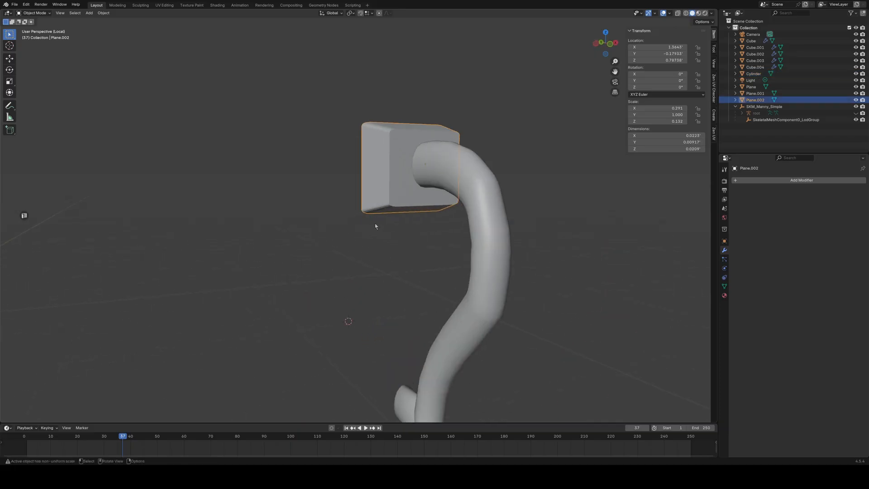
pyautogui.press('Tab')
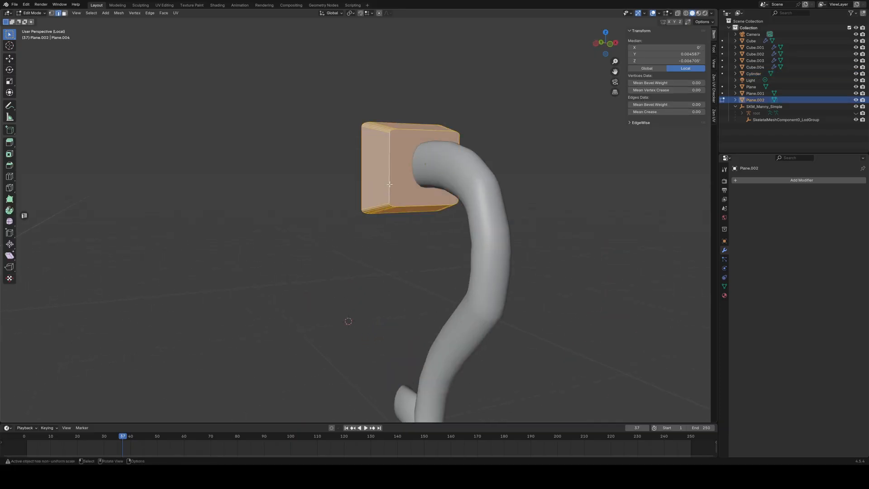
pyautogui.keyDown('alt'); pyautogui.click(389, 184); pyautogui.keyUp('alt')
pyautogui.hotkey('ctrl', 'b')
pyautogui.rightClick(383, 215)
# - Apply Shade Smooth to the mounting block
pyautogui.press('a')
pyautogui.press('Tab')
pyautogui.rightClick(373, 170)
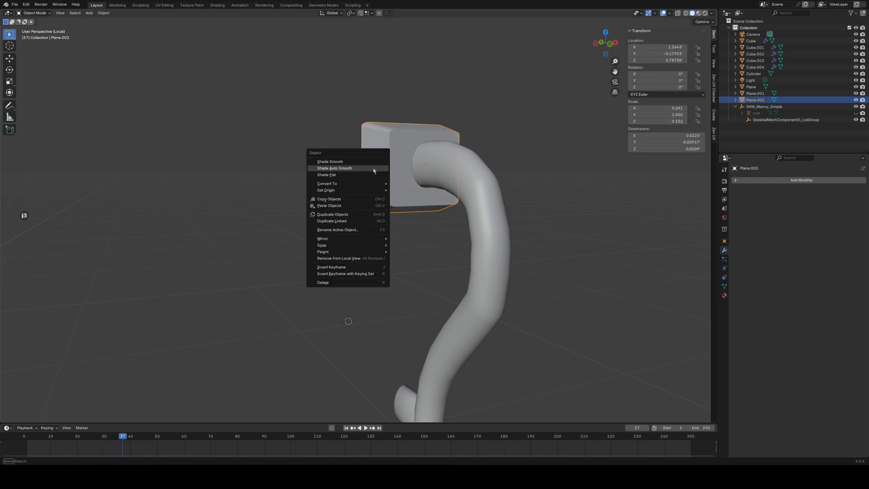
pyautogui.click(373, 170)
pyautogui.click(395, 177)
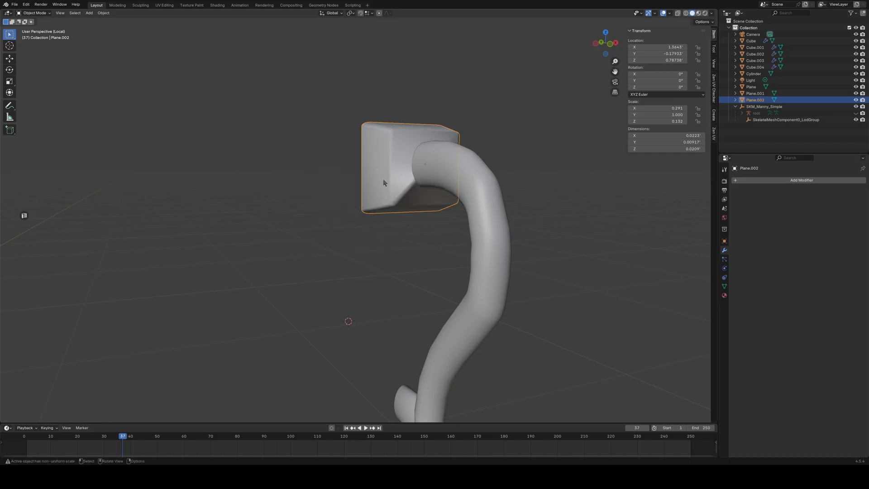
# - Recalculate the mounting block's normals to the outside and check its back face
pyautogui.press('Tab')
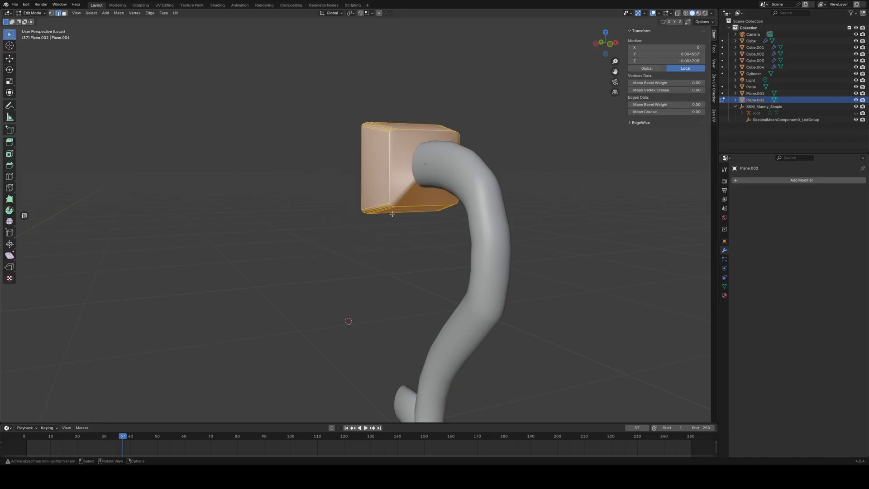
pyautogui.hotkey('alt', 'n')
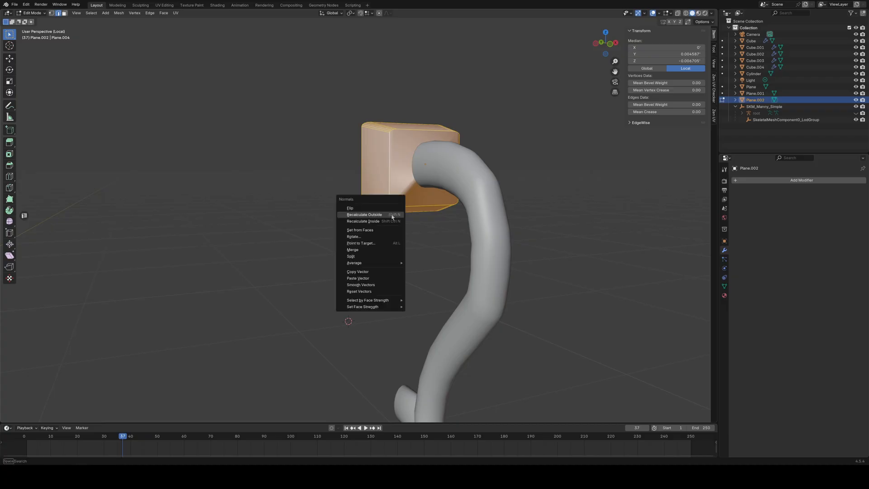
pyautogui.click(392, 214)
pyautogui.click(395, 242)
pyautogui.moveTo(395, 242); pyautogui.dragTo(311, 168, button='middle')
pyautogui.click(312, 167)
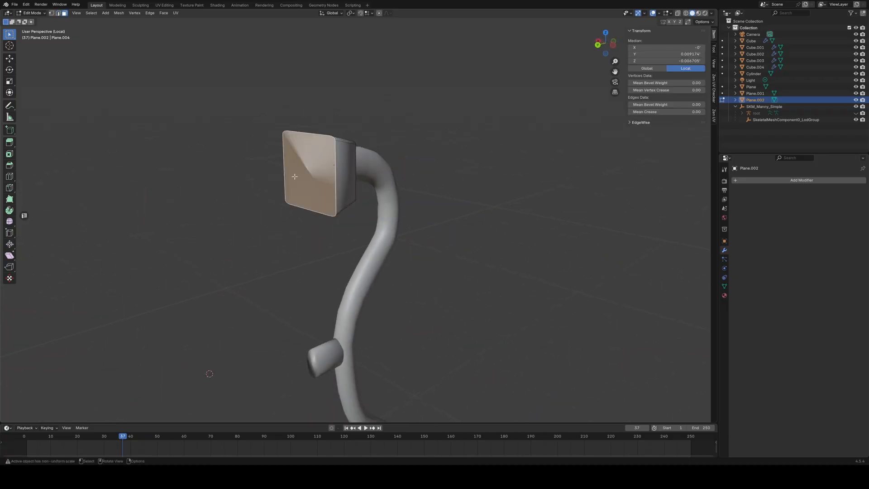
pyautogui.hotkey('alt', 'n')
pyautogui.click(199, 306)
pyautogui.moveTo(199, 306); pyautogui.dragTo(198, 278, button='middle')
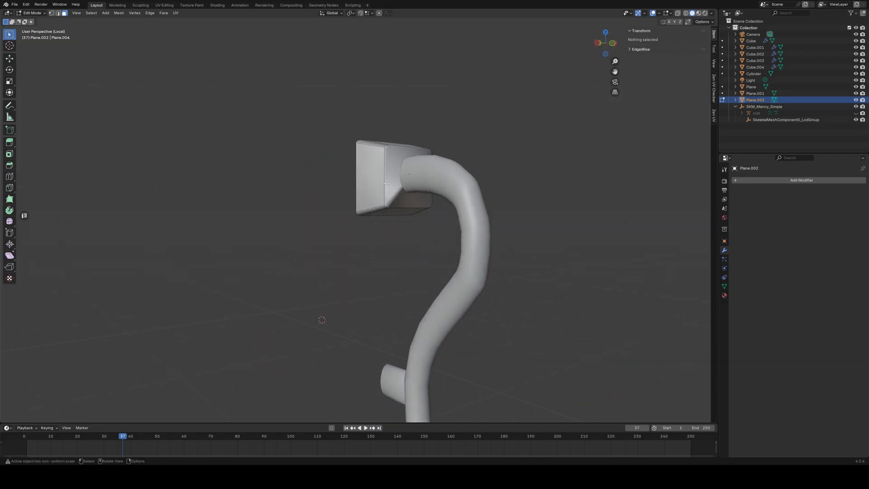
# - Apply Shade Auto Smooth to the mounting block with a smoothing angle of 25°
pyautogui.press('a')
pyautogui.rightClick(358, 288)
pyautogui.press('Tab')
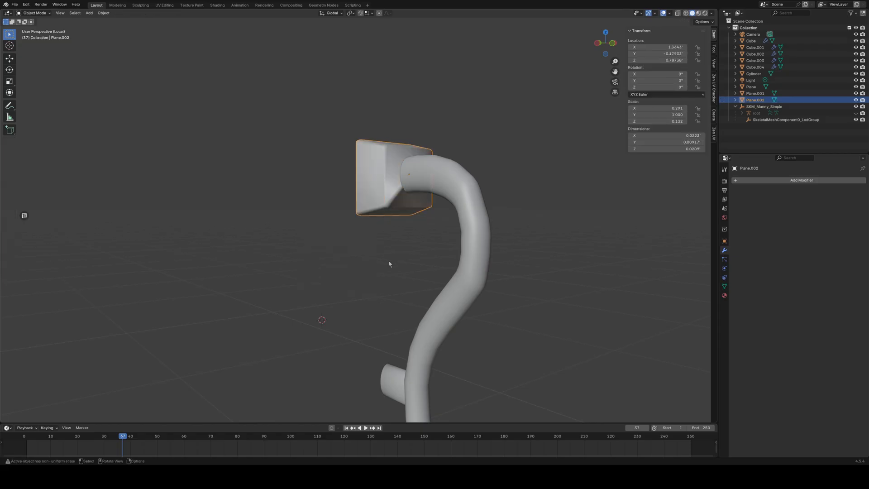
pyautogui.rightClick(328, 303)
pyautogui.click(303, 311)
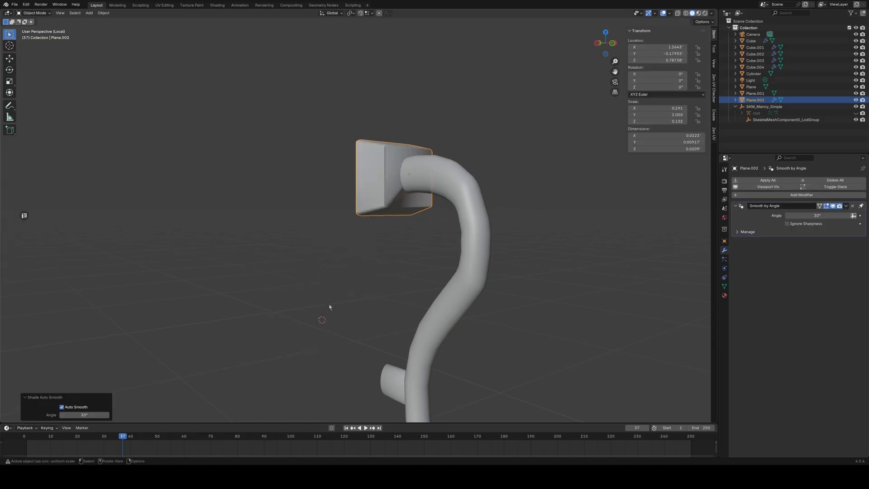
pyautogui.moveTo(816, 216)
pyautogui.mouseDown()
pyautogui.moveTo(828, 216)
pyautogui.moveTo(810, 215)
pyautogui.mouseUp()
pyautogui.moveTo(507, 235); pyautogui.dragTo(596, 248, button='middle')
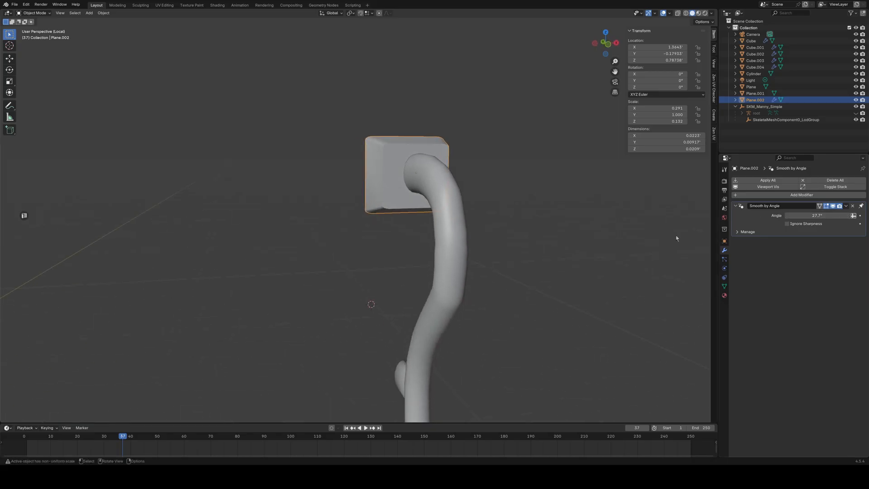
pyautogui.click(815, 215)
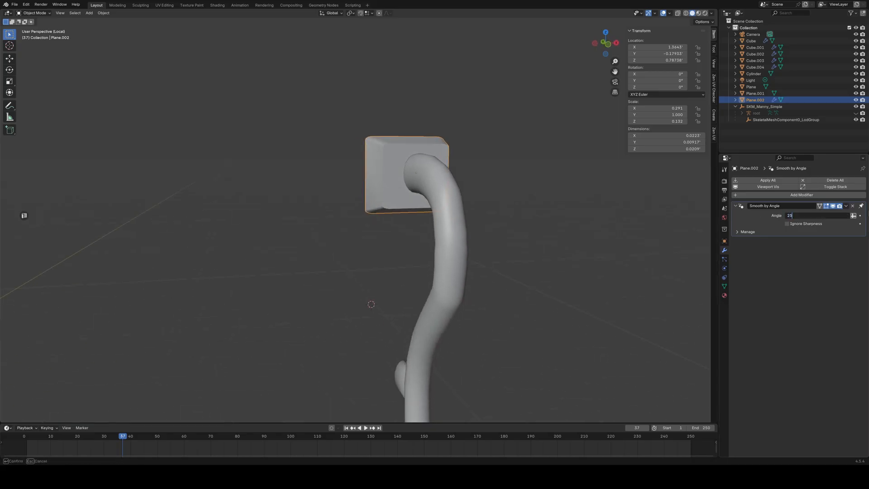
pyautogui.write('25')
pyautogui.press('Return')
# - Bevel the edge loop around the mounting block's front face with 2 segments and an offset of about 0.0024 ft
pyautogui.scroll(5, 376, 208)
pyautogui.moveTo(376, 209); pyautogui.dragTo(413, 209, button='middle')
pyautogui.press('Tab')
pyautogui.click(450, 147)
pyautogui.hotkey('ctrl', 'b')
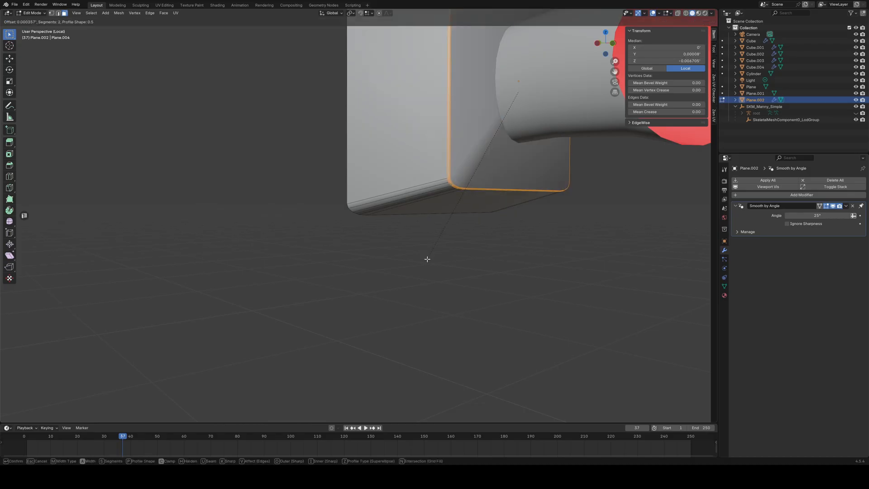
pyautogui.scroll(7, 419, 269)
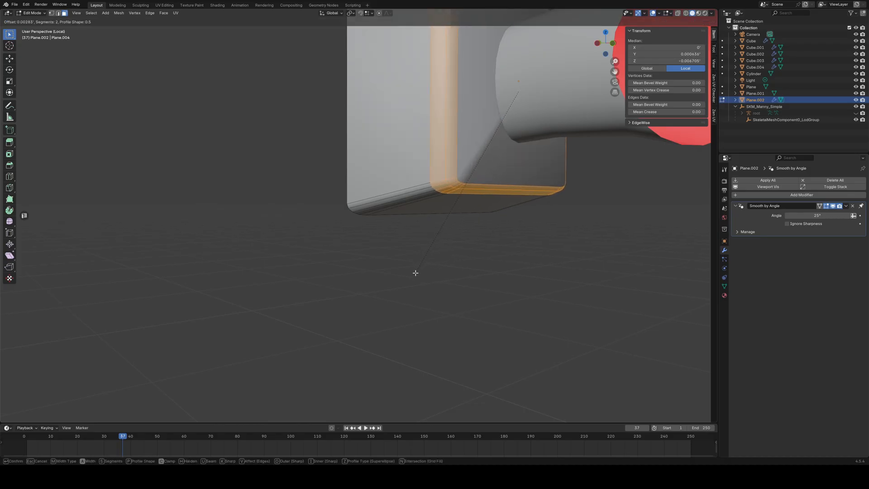
pyautogui.scroll(8, 416, 272)
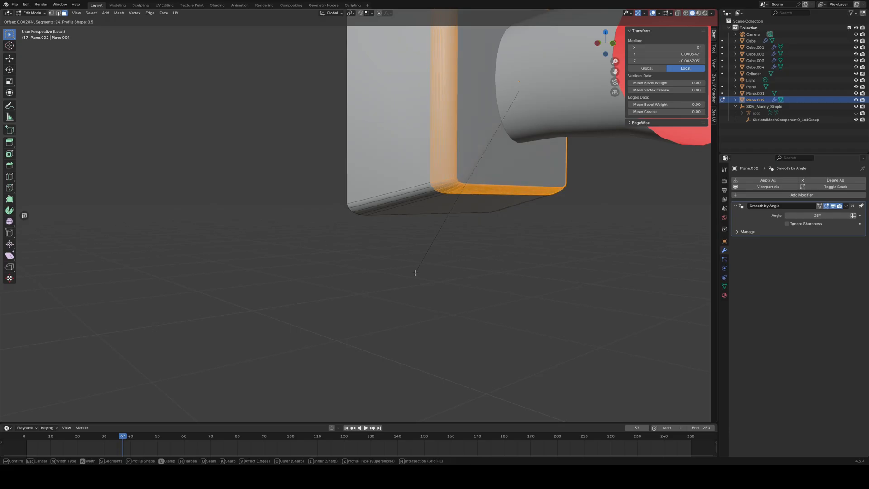
pyautogui.scroll(-20, 414, 270)
pyautogui.scroll(2, 413, 271)
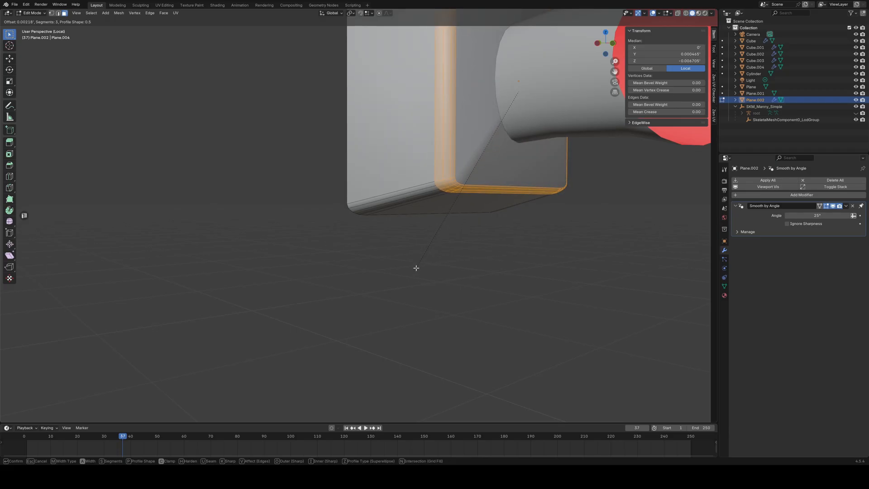
pyautogui.scroll(-1, 416, 268)
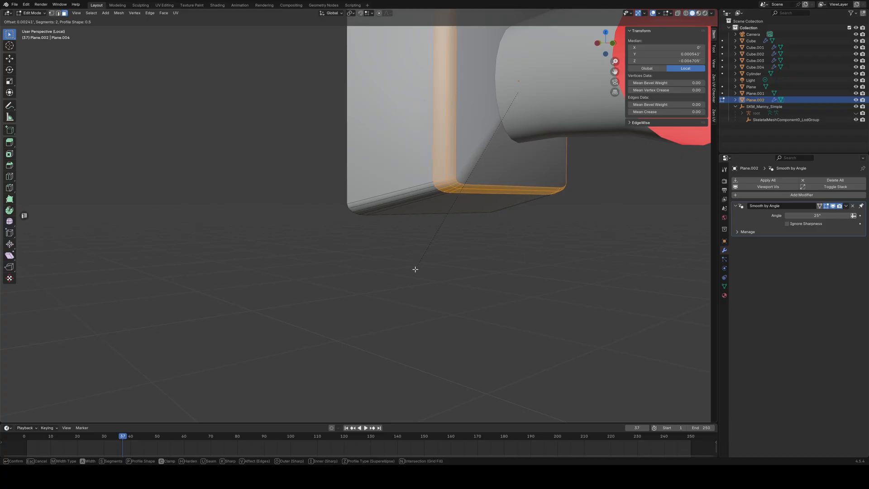
pyautogui.click(415, 268)
# - Apply Shade Smooth to the mounting block and give it a Weighted Normal modifier
pyautogui.hotkey('alt', 'a')
pyautogui.moveTo(436, 279); pyautogui.dragTo(451, 224, button='middle')
pyautogui.press('Tab')
pyautogui.rightClick(447, 236)
pyautogui.click(444, 234)
pyautogui.rightClick(444, 234)
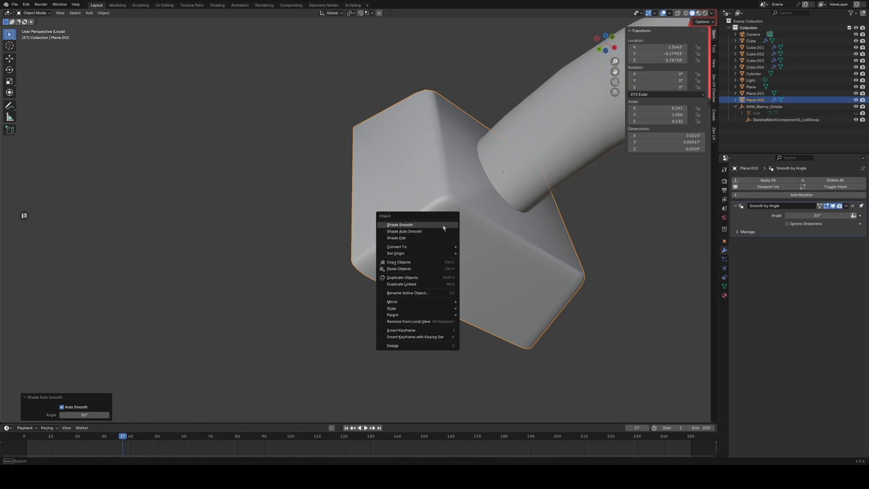
pyautogui.click(442, 227)
pyautogui.click(746, 180)
pyautogui.moveTo(769, 181)
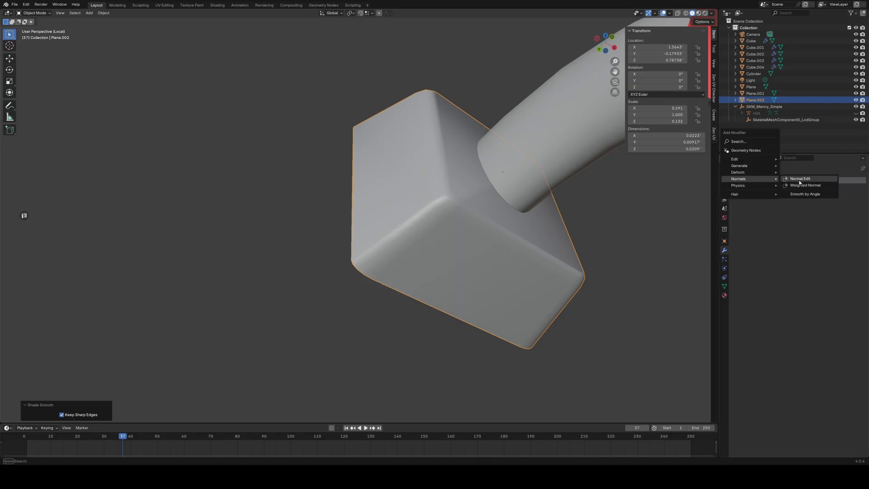
pyautogui.click(810, 186)
# - Examine the mounting block's shading from several sides, including in Material Preview
pyautogui.moveTo(582, 266); pyautogui.dragTo(439, 286, button='middle')
pyautogui.scroll(4, 433, 223)
pyautogui.click(338, 253)
pyautogui.scroll(-4, 439, 286)
pyautogui.click(699, 14)
pyautogui.moveTo(479, 192); pyautogui.dragTo(423, 255, button='middle')
pyautogui.scroll(-5, 423, 256)
pyautogui.moveTo(388, 283); pyautogui.dragTo(360, 336, button='middle')
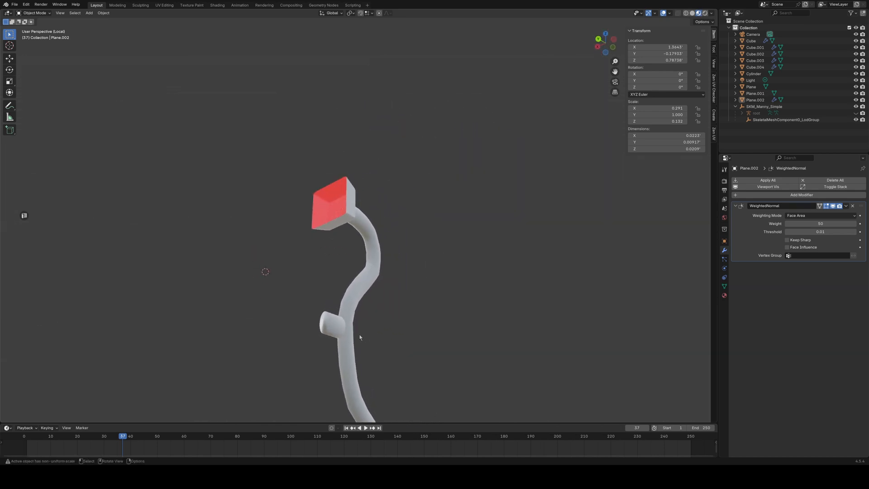
# - Delete the door-facing end face of the cylindrical connector
pyautogui.click(337, 337)
pyautogui.press('Tab')
pyautogui.rightClick(265, 385)
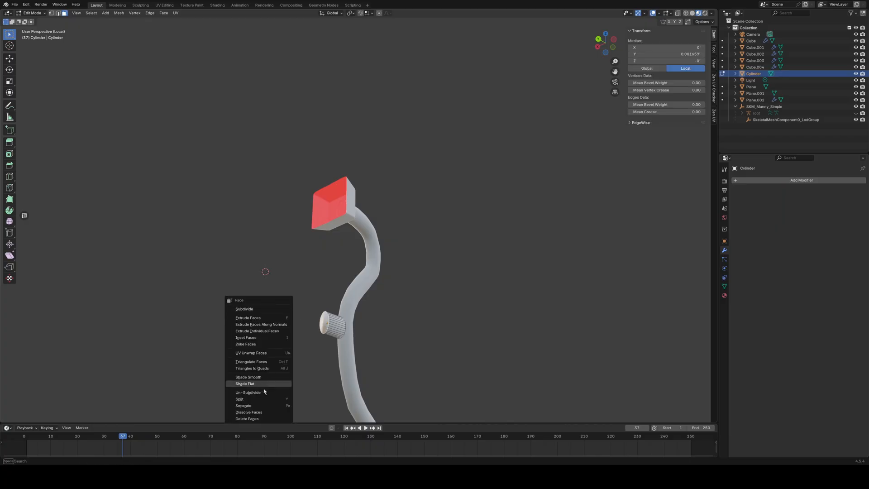
pyautogui.click(253, 418)
pyautogui.moveTo(273, 401); pyautogui.dragTo(417, 310, button='middle')
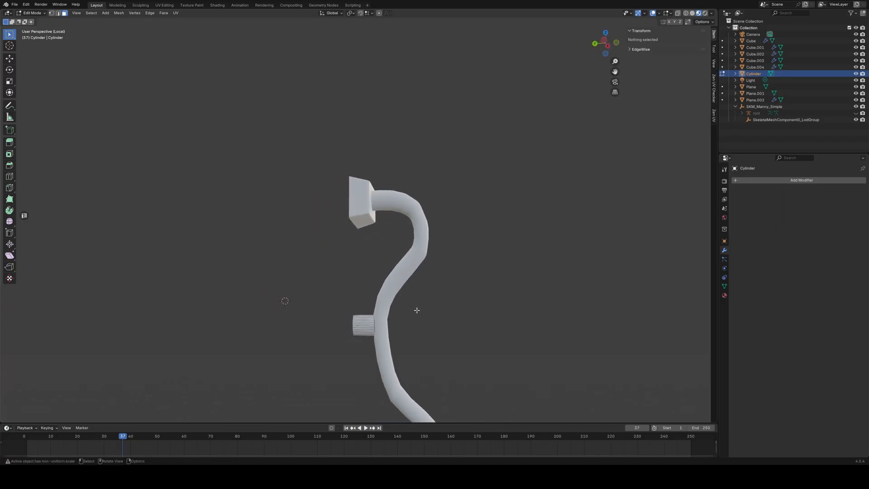
# - Leave local view and recalculate the normals of all faces of the bookcase's base moulding to the outside
pyautogui.press('KP_Divide')
pyautogui.scroll(5, 471, 284)
pyautogui.scroll(5, 424, 251)
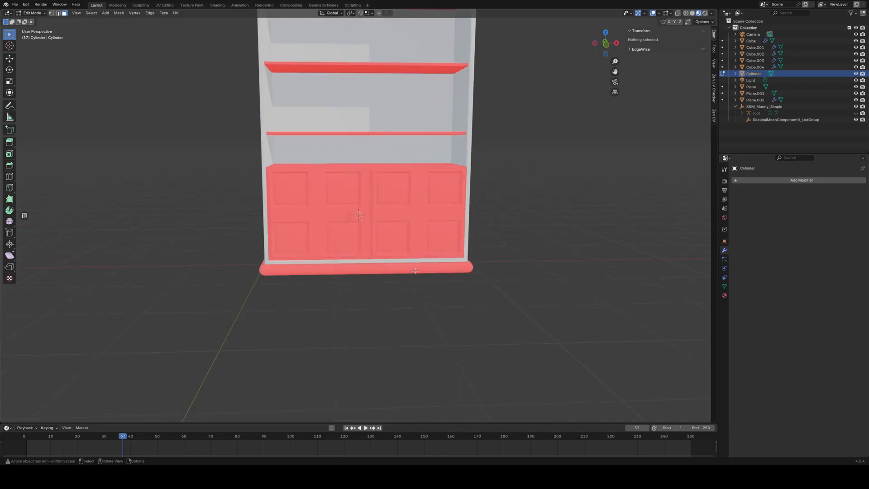
pyautogui.press('Tab')
pyautogui.click(433, 271)
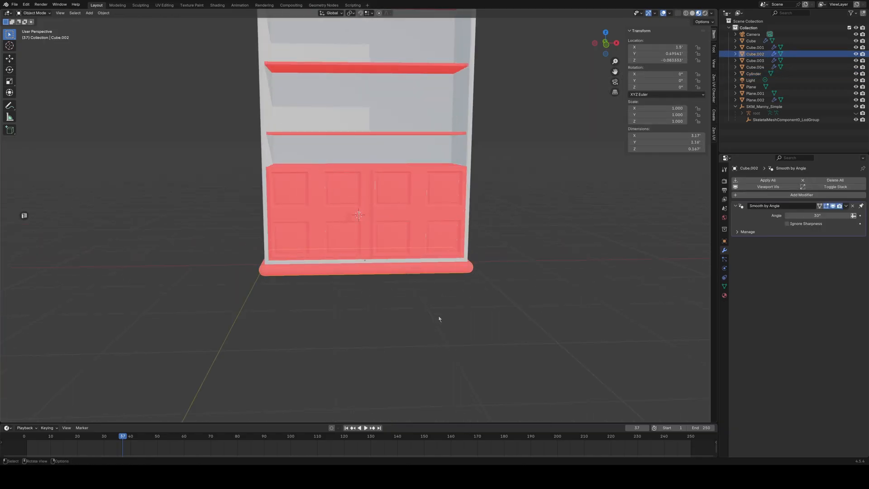
pyautogui.press('Tab')
pyautogui.hotkey('alt', 'n')
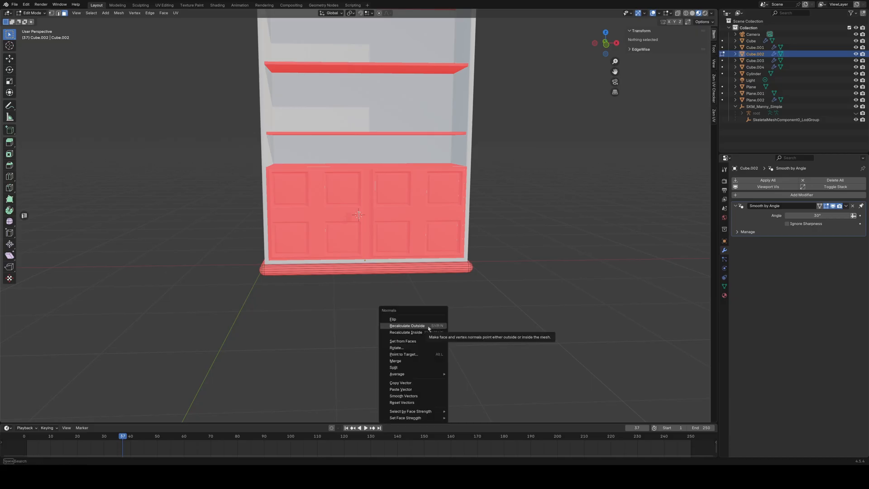
pyautogui.click(428, 325)
pyautogui.moveTo(482, 316); pyautogui.dragTo(432, 348, button='middle')
pyautogui.press('a')
pyautogui.hotkey('alt', 'n')
pyautogui.click(426, 310)
pyautogui.hotkey('alt', 'a')
# - Recalculate the normals of the bookcase's panelled doors to the outside
pyautogui.press('Tab')
pyautogui.click(425, 231)
pyautogui.press('Tab')
pyautogui.hotkey('alt', 'n')
pyautogui.click(420, 244)
pyautogui.click(510, 341)
pyautogui.scroll(-2, 510, 341)
pyautogui.moveTo(510, 341)
pyautogui.mouseDown(button='middle')
pyautogui.moveTo(521, 364)
pyautogui.moveTo(525, 341)
pyautogui.mouseUp(button='middle')
# - Recalculate the normals of all the bookcase's shelves to the outside
pyautogui.press('Tab')
pyautogui.click(393, 170)
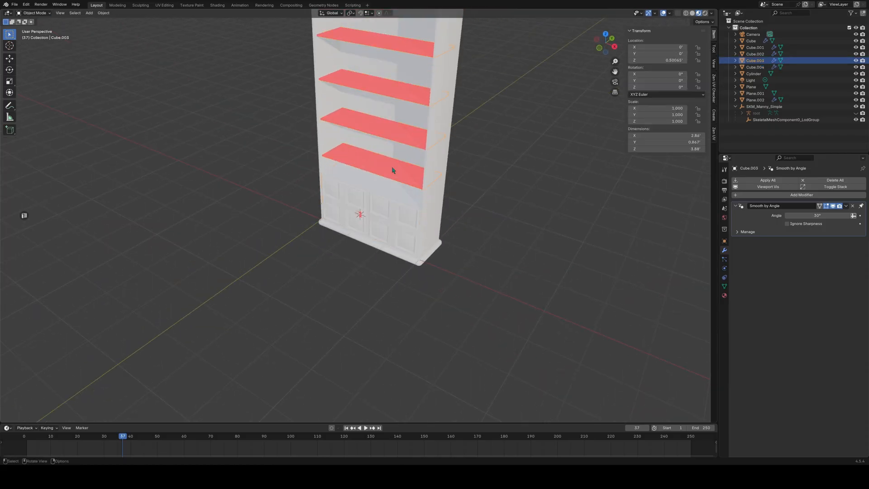
pyautogui.moveTo(500, 276); pyautogui.dragTo(528, 294, button='middle')
pyautogui.press('Tab')
pyautogui.press('a')
pyautogui.hotkey('alt', 'n')
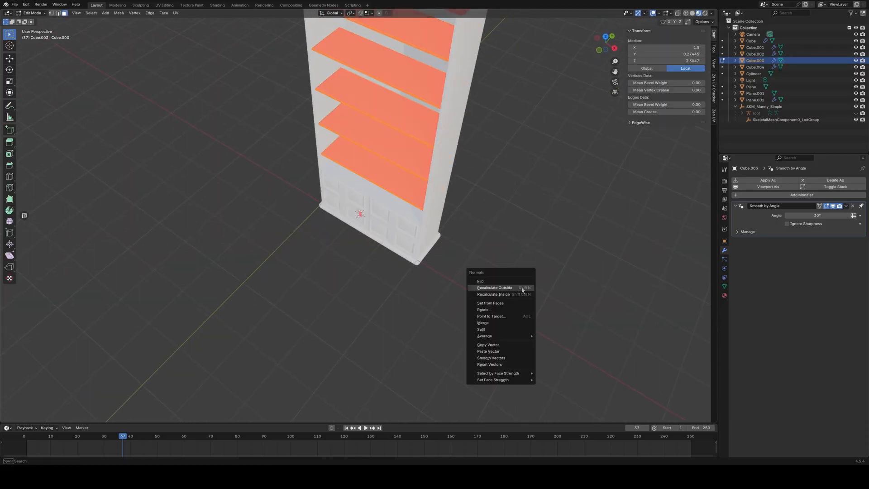
pyautogui.click(521, 289)
pyautogui.click(489, 287)
# - Recalculate the normals of all faces of the bookcase's top moulding to the outside
pyautogui.scroll(-2, 487, 288)
pyautogui.press('Tab')
pyautogui.click(414, 93)
pyautogui.press('Tab')
pyautogui.press('a')
pyautogui.hotkey('alt', 'n')
pyautogui.click(479, 188)
pyautogui.click(460, 263)
# - Switch the viewport back to Solid shading for work on the cabinet doors
pyautogui.moveTo(462, 294)
pyautogui.mouseDown(button='middle')
pyautogui.moveTo(492, 258)
pyautogui.moveTo(443, 270)
pyautogui.mouseUp(button='middle')
pyautogui.scroll(5, 489, 267)
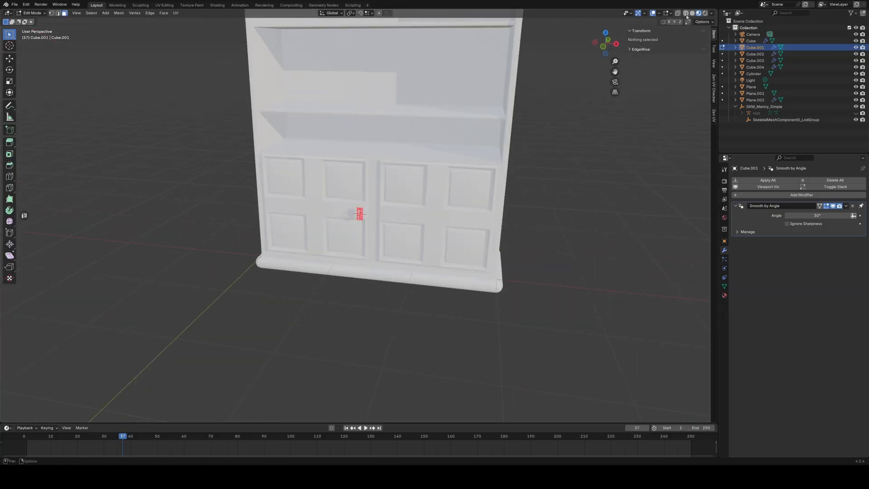
pyautogui.hotkey('shift', 'z')
pyautogui.hotkey('shift', 'z')
pyautogui.scroll(7, 393, 274)
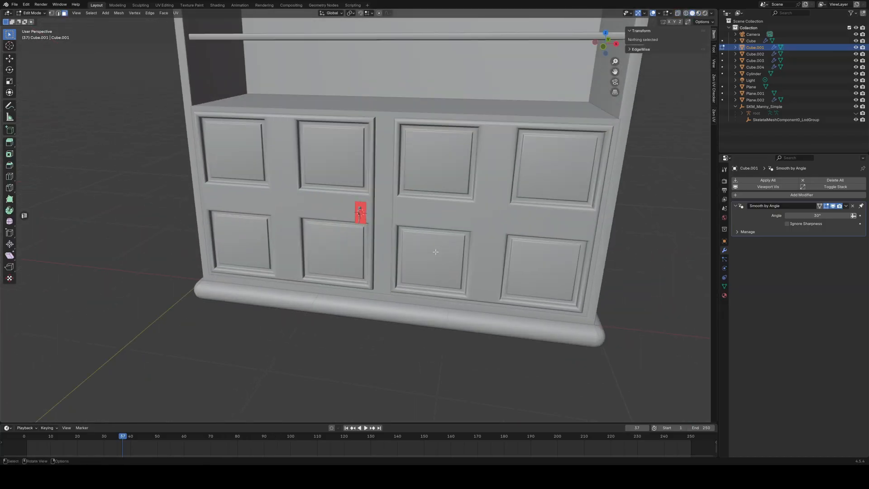
pyautogui.scroll(1, 394, 275)
# - Recalculate the normals of all faces of the handle's back plate to the outside
pyautogui.press('Tab')
pyautogui.click(377, 221)
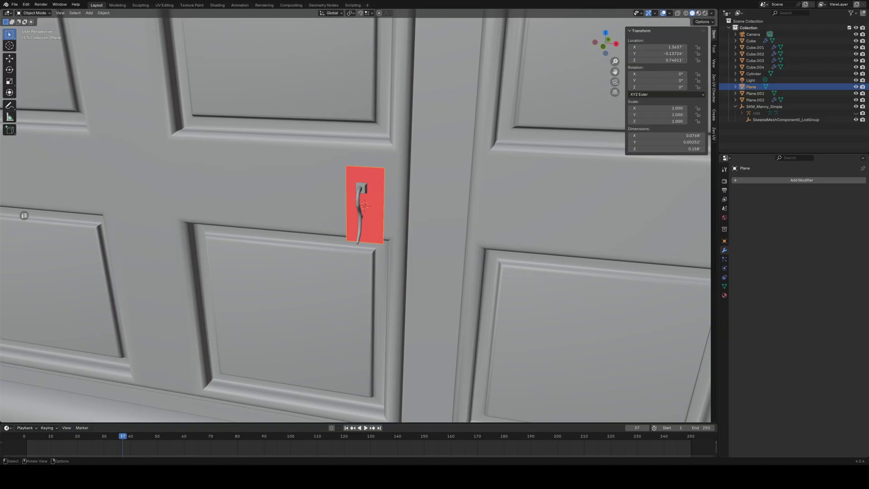
pyautogui.moveTo(444, 288); pyautogui.dragTo(406, 278, button='middle')
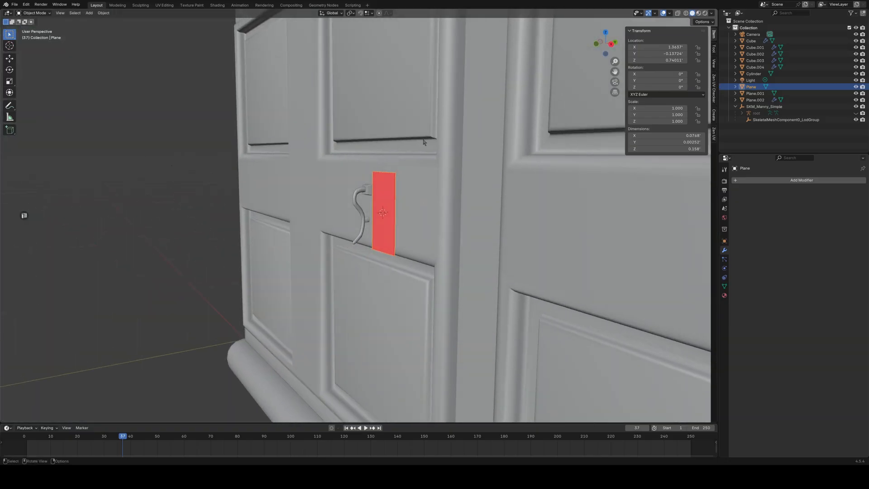
pyautogui.moveTo(370, 301); pyautogui.dragTo(411, 301, button='middle')
pyautogui.rightClick(408, 228)
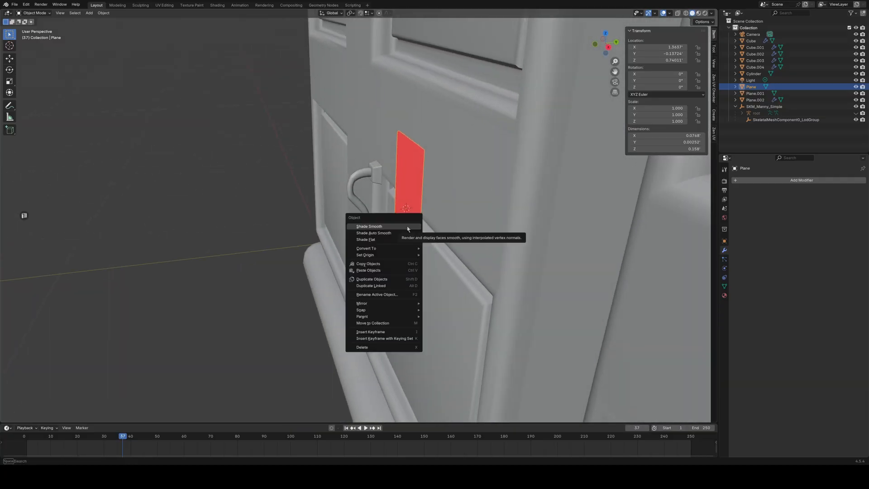
pyautogui.click(340, 275)
pyautogui.press('Tab')
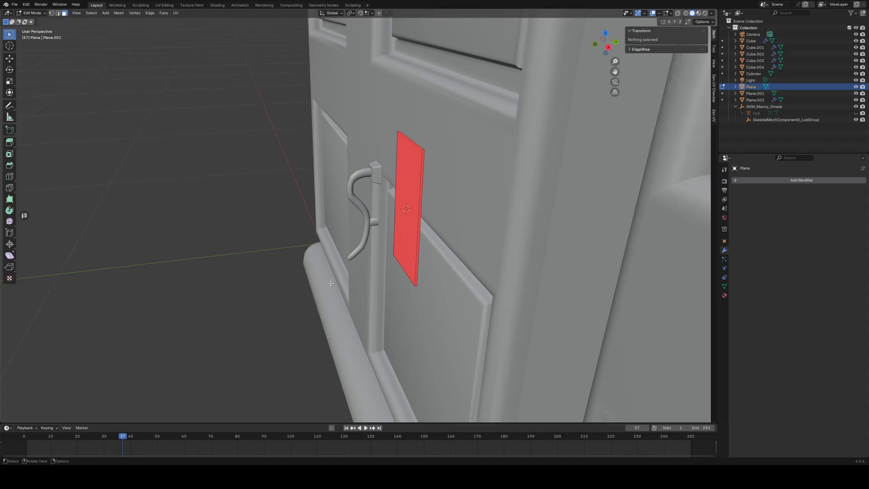
pyautogui.hotkey('alt', 'n')
pyautogui.click(335, 282)
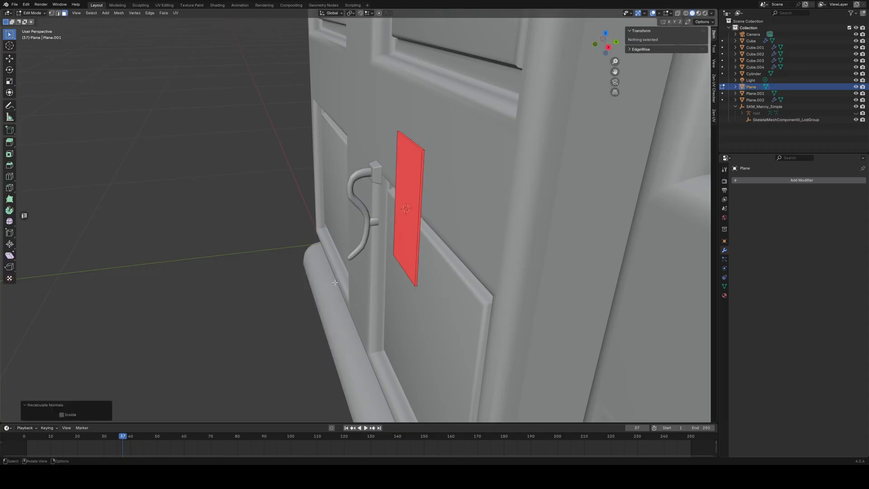
pyautogui.moveTo(365, 280); pyautogui.dragTo(417, 284, button='middle')
pyautogui.press('a')
pyautogui.hotkey('alt', 'n')
pyautogui.click(413, 281)
pyautogui.click(417, 298)
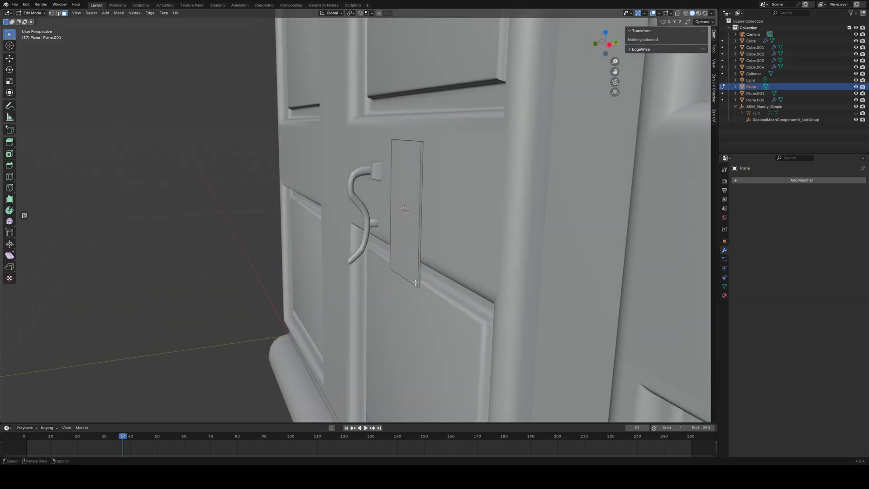
# - Merge the back plate's vertices by distance
pyautogui.scroll(4, 421, 285)
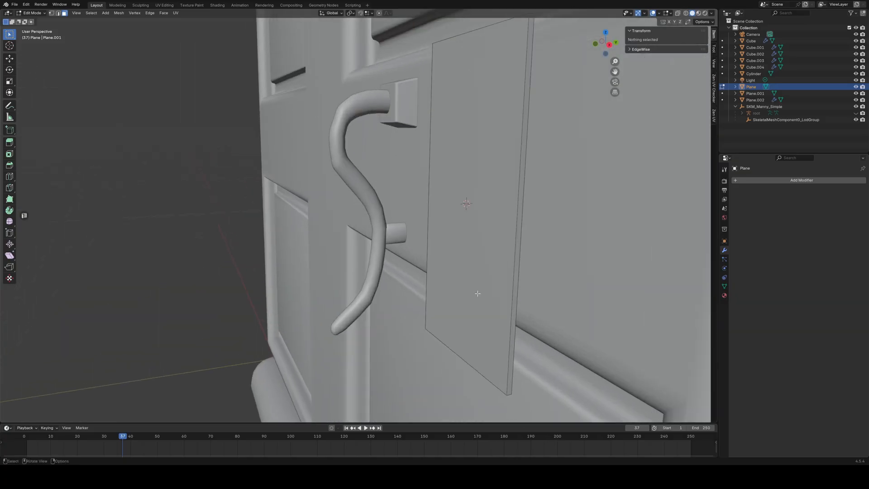
pyautogui.click(513, 267)
pyautogui.click(475, 369)
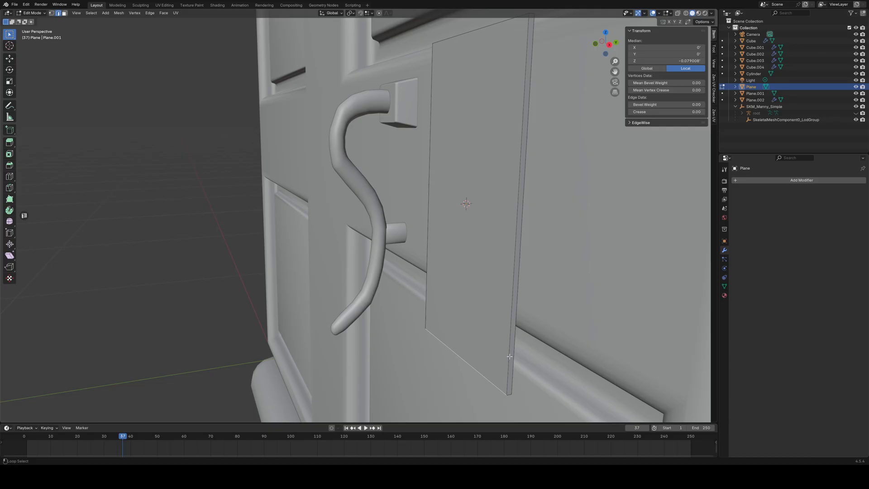
pyautogui.press('a')
pyautogui.press('m')
pyautogui.click(499, 352)
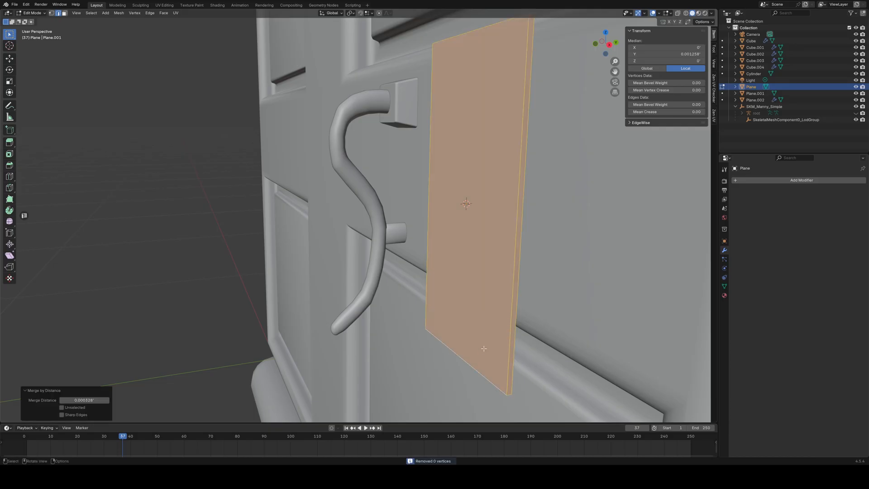
pyautogui.click(511, 302)
pyautogui.click(454, 353)
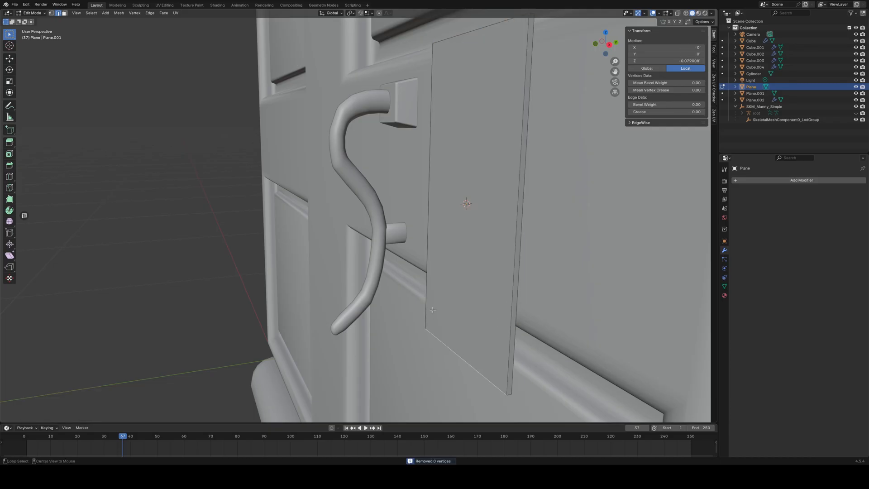
pyautogui.keyDown('shift'); pyautogui.click(425, 293); pyautogui.keyUp('shift')
pyautogui.keyDown('shift'); pyautogui.click(513, 288); pyautogui.keyUp('shift')
pyautogui.moveTo(513, 288); pyautogui.dragTo(492, 163, button='middle')
pyautogui.keyDown('alt'); pyautogui.click(492, 163); pyautogui.keyUp('alt')
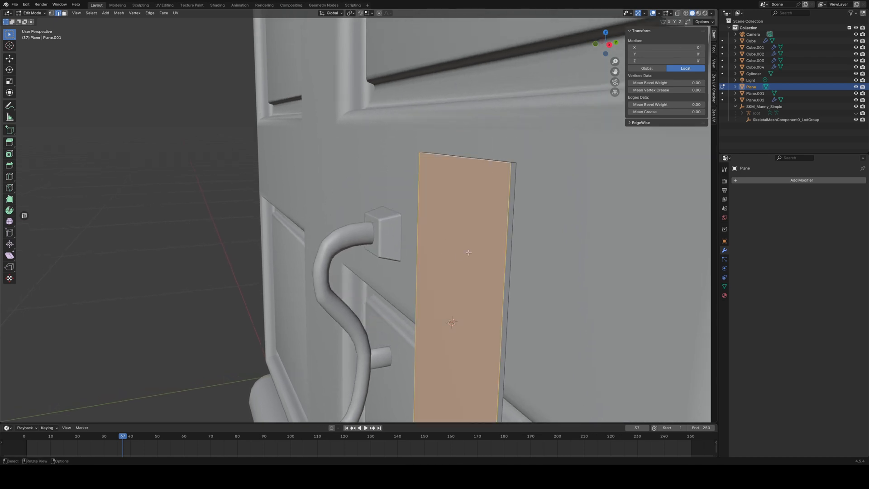
# - Bevel the four corner edges of the handle's back plate by about 0.0024 ft to round its corners
pyautogui.click(513, 164)
pyautogui.moveTo(512, 164); pyautogui.dragTo(267, 198, button='middle')
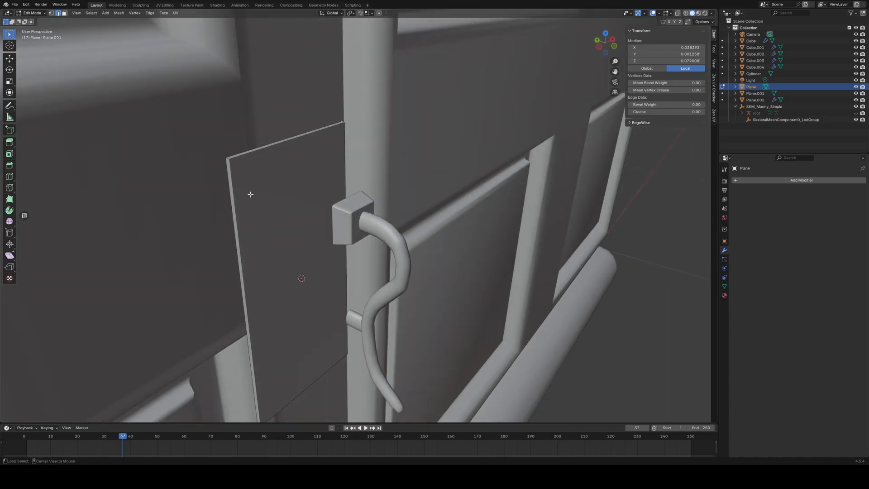
pyautogui.moveTo(259, 237); pyautogui.dragTo(434, 191, button='middle')
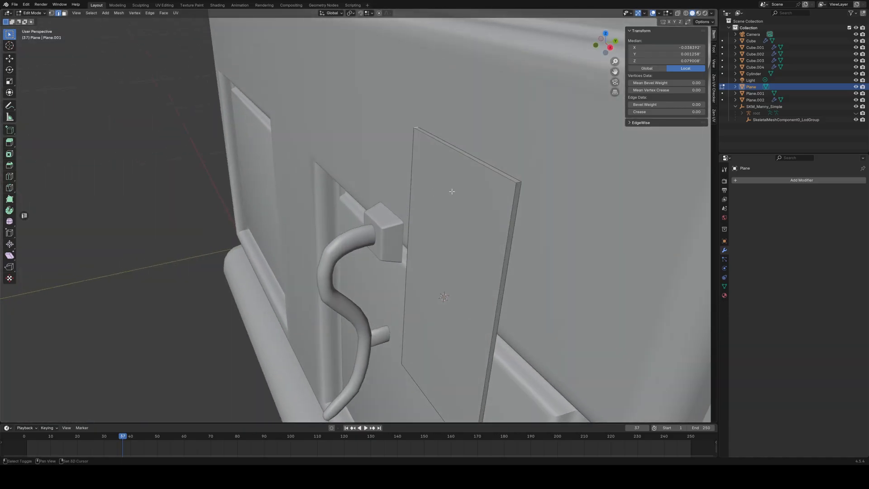
pyautogui.keyDown('shift'); pyautogui.click(517, 181); pyautogui.keyUp('shift')
pyautogui.moveTo(518, 182); pyautogui.dragTo(340, 357, button='middle')
pyautogui.keyDown('alt'); pyautogui.click(285, 350); pyautogui.keyUp('alt')
pyautogui.hotkey('ctrl', 'b')
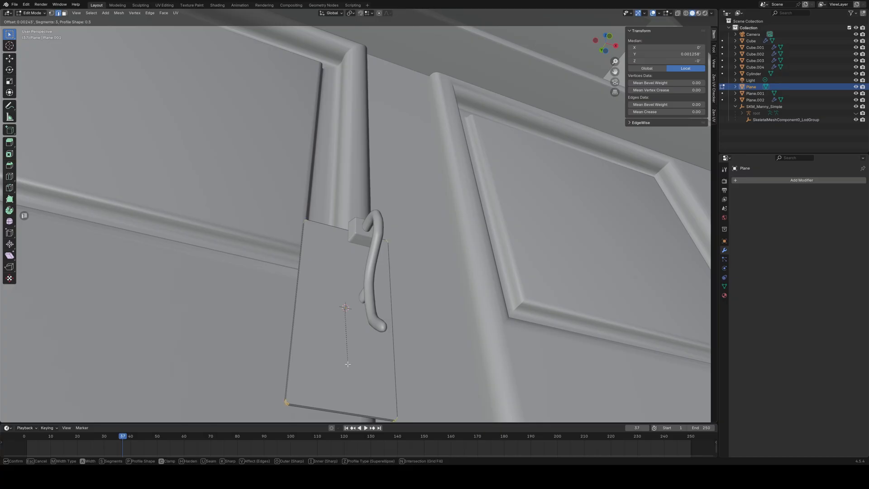
pyautogui.click(349, 364)
pyautogui.click(457, 344)
pyautogui.moveTo(479, 294); pyautogui.dragTo(445, 298, button='middle')
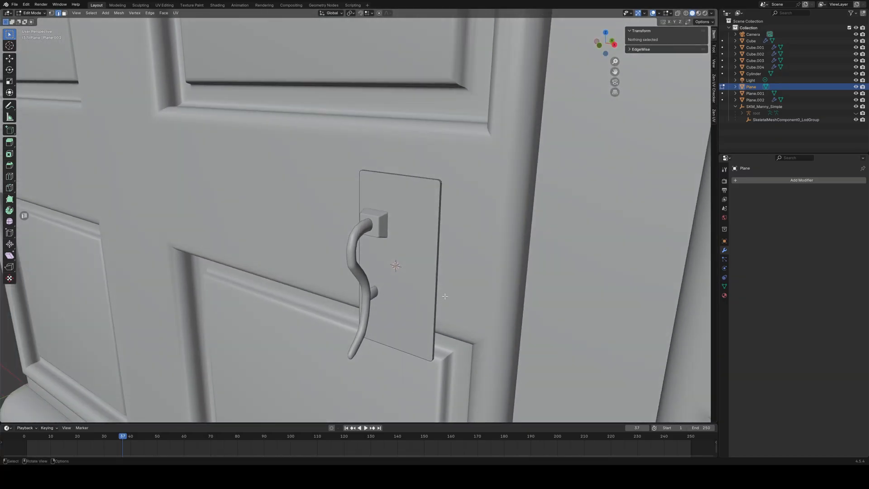
# - Bevel the front perimeter edge of the back plate by about 0.001 ft with two segments
pyautogui.keyDown('alt'); pyautogui.click(436, 269); pyautogui.keyUp('alt')
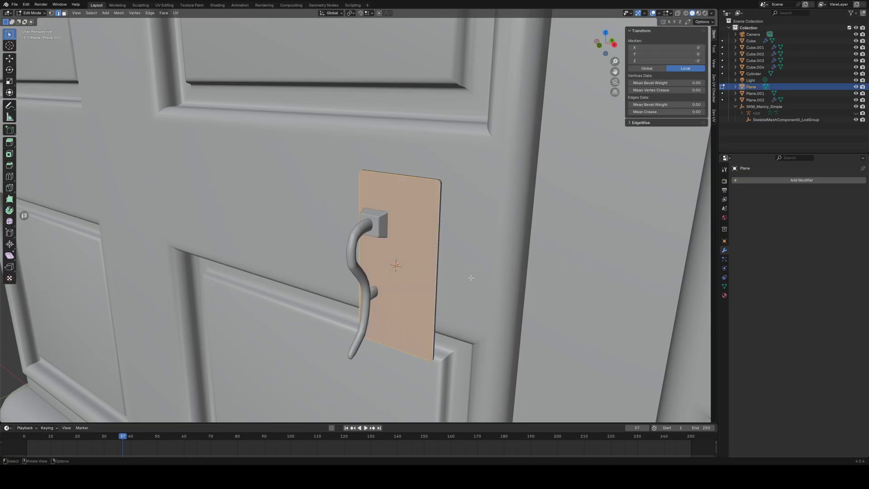
pyautogui.press('KP_Decimal')
pyautogui.moveTo(420, 288); pyautogui.dragTo(406, 287, button='middle')
pyautogui.scroll(3, 406, 287)
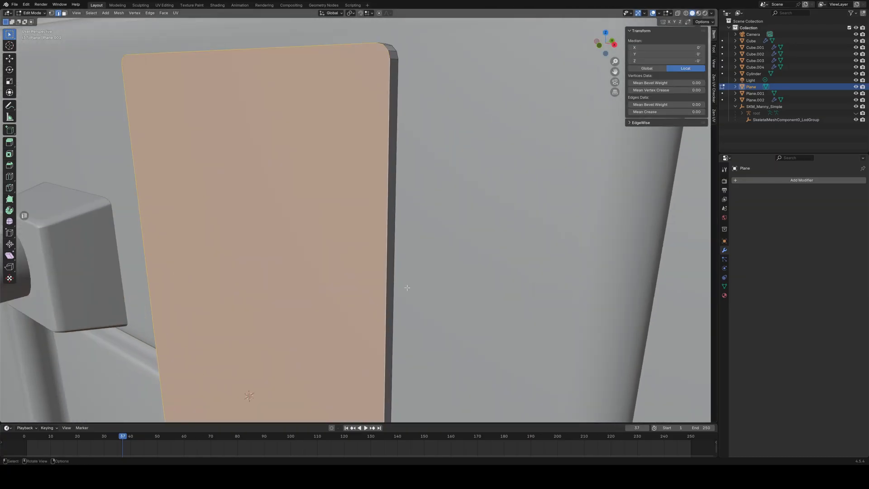
pyautogui.hotkey('ctrl', 'b')
pyautogui.scroll(-1, 417, 294)
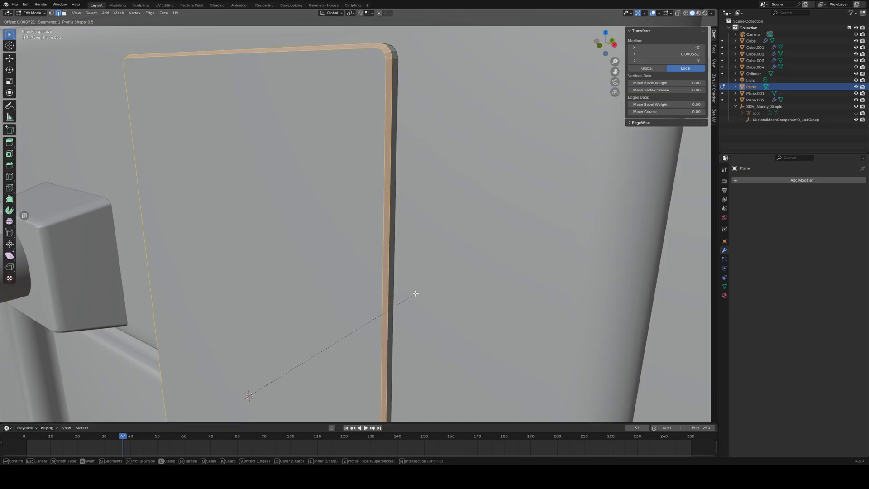
pyautogui.click(416, 293)
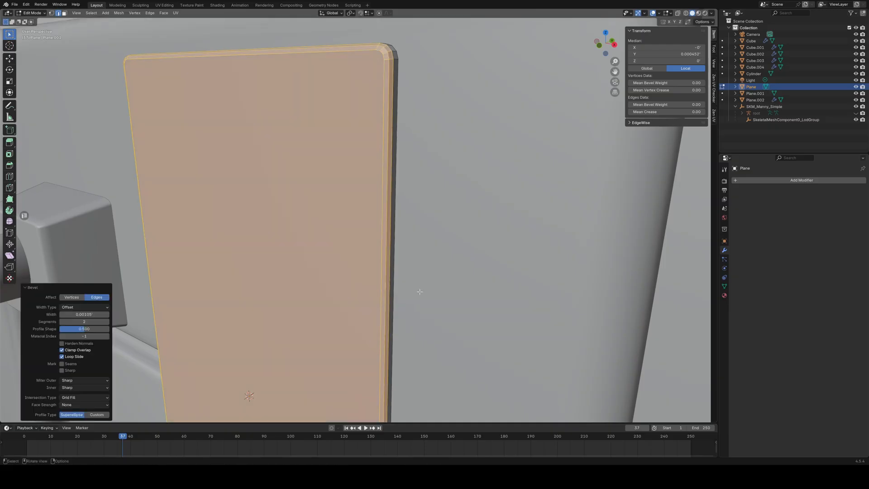
pyautogui.click(457, 289)
pyautogui.scroll(-2, 457, 289)
# - Return to Object Mode and shade the back plate smooth
pyautogui.press('Tab')
pyautogui.rightClick(455, 289)
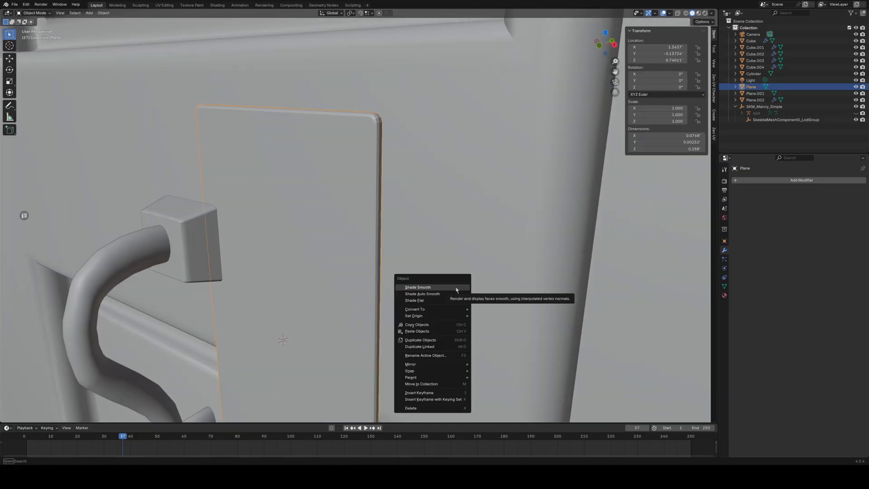
pyautogui.click(451, 287)
pyautogui.moveTo(451, 287); pyautogui.dragTo(312, 275, button='middle')
# - Apply the Weighted Normal modifier on the handle's square mounting block
pyautogui.click(265, 240)
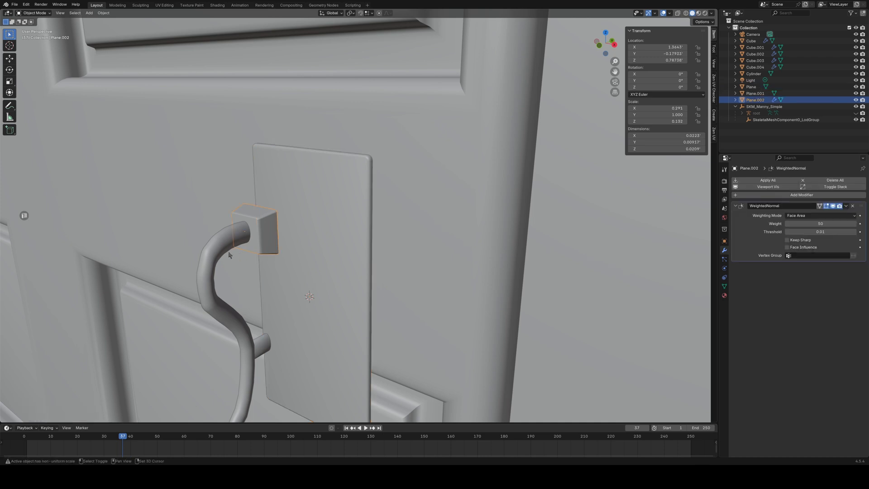
pyautogui.keyDown('shift'); pyautogui.click(250, 335); pyautogui.keyUp('shift')
pyautogui.keyDown('shift'); pyautogui.click(265, 343); pyautogui.keyUp('shift')
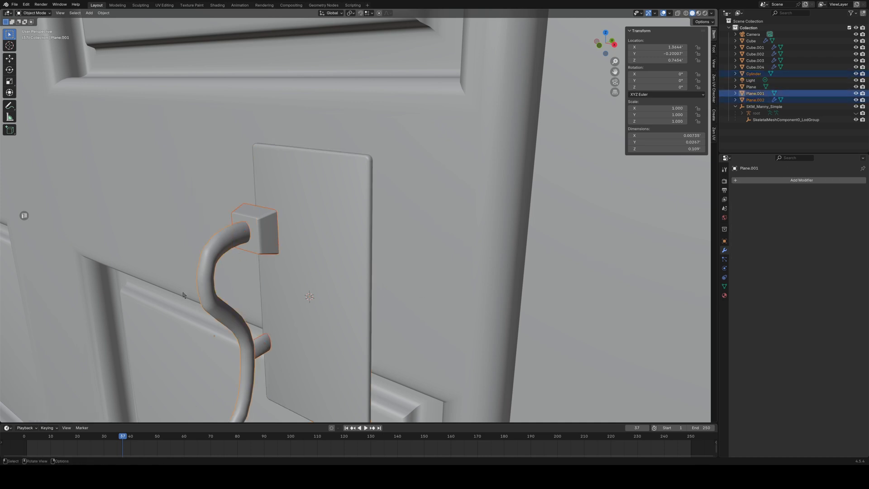
pyautogui.click(261, 221)
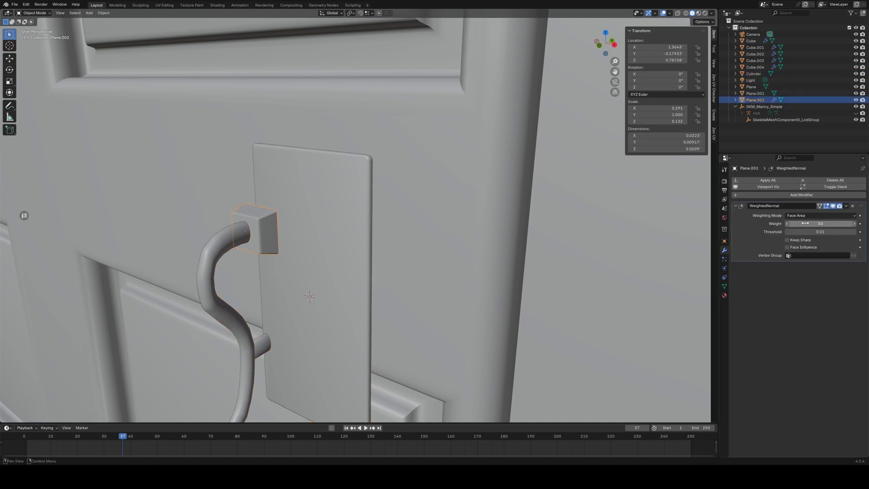
pyautogui.click(846, 206)
pyautogui.click(841, 212)
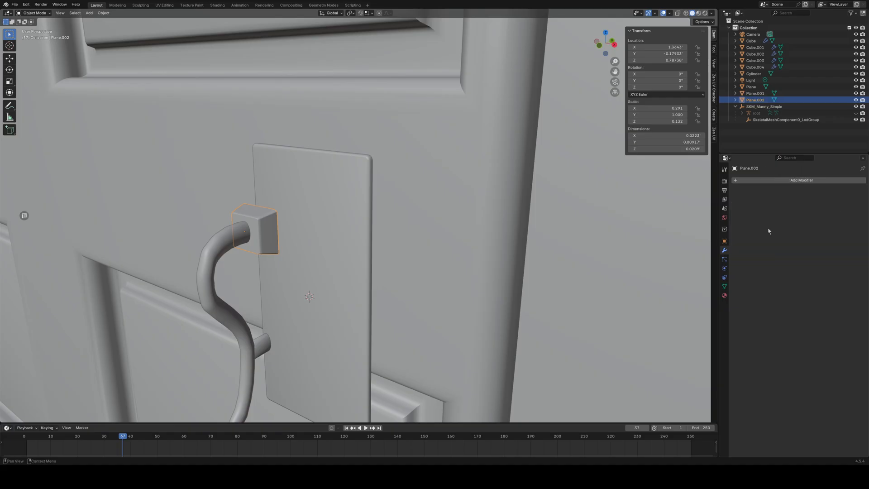
pyautogui.click(265, 347)
pyautogui.click(822, 181)
pyautogui.moveTo(816, 182)
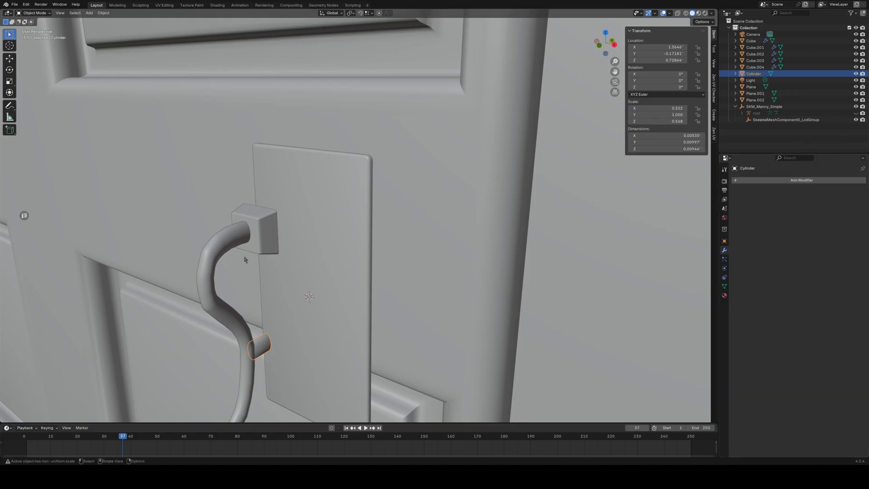
# - Try a Weighted Normal modifier with default settings on the curved handle and remove it
pyautogui.click(209, 261)
pyautogui.moveTo(209, 261); pyautogui.dragTo(364, 232, button='middle')
pyautogui.click(824, 180)
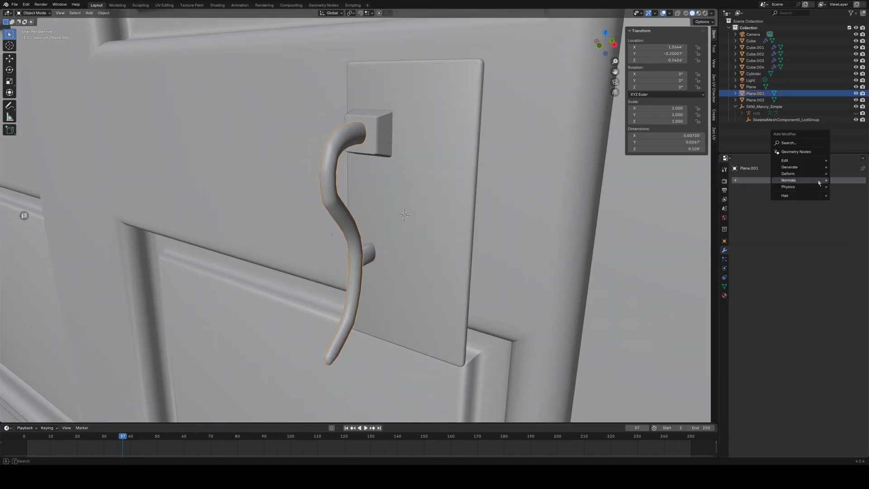
pyautogui.moveTo(805, 180)
pyautogui.click(750, 188)
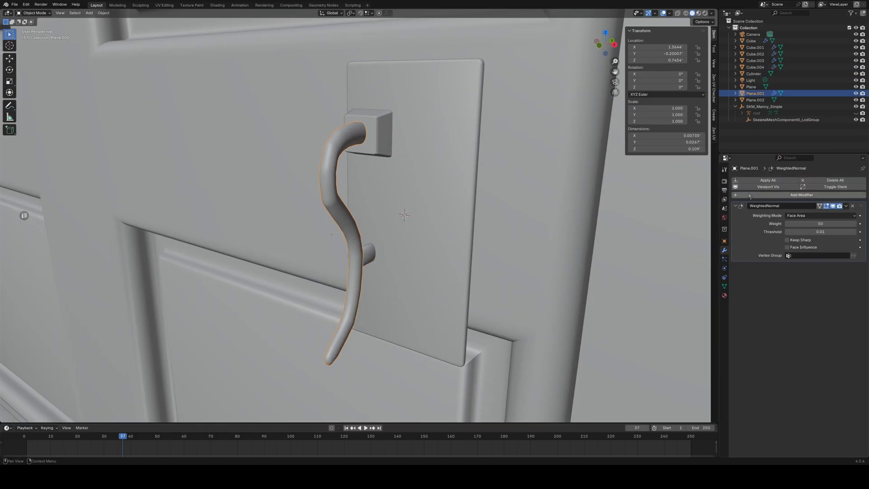
pyautogui.scroll(4, 340, 217)
pyautogui.moveTo(339, 217); pyautogui.dragTo(437, 227, button='middle')
pyautogui.scroll(-2, 436, 227)
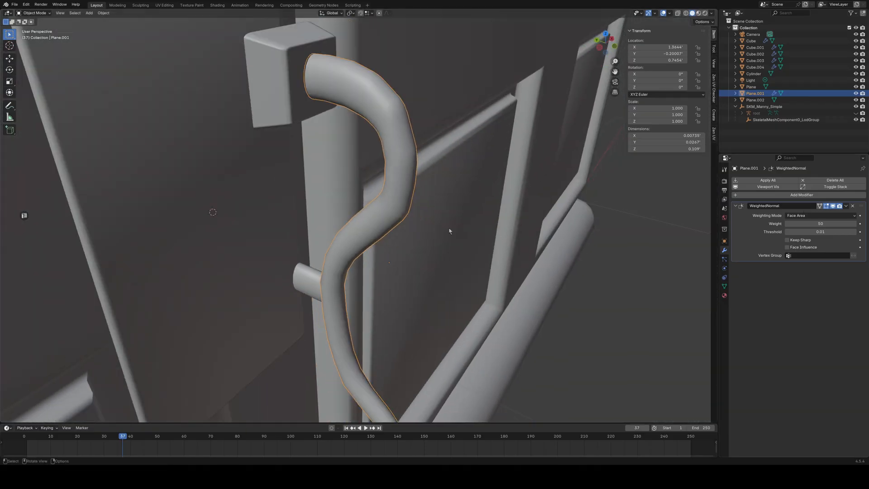
pyautogui.click(853, 206)
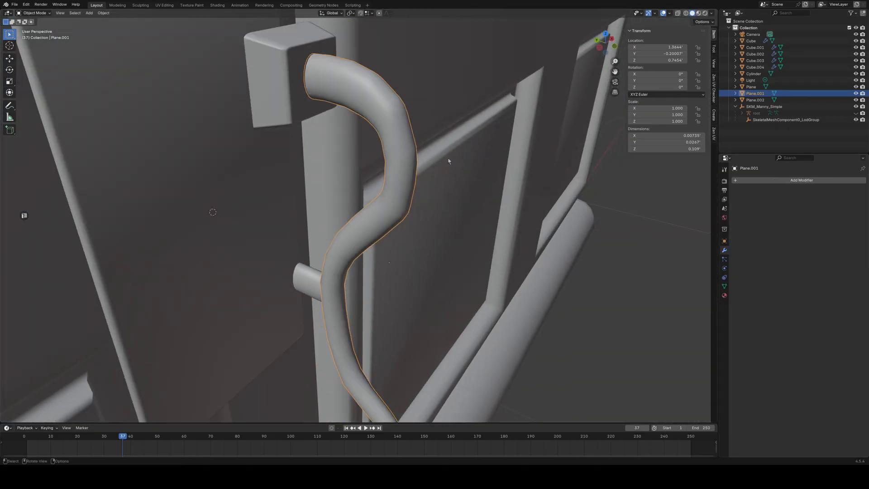
# - Try a Weighted Normal modifier with a weight of 100 on the curved handle and delete it
pyautogui.rightClick(401, 174)
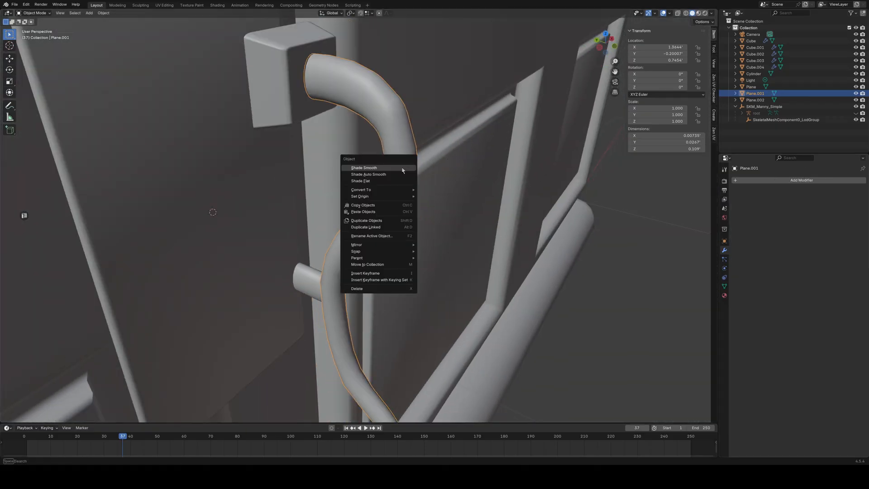
pyautogui.click(731, 180)
pyautogui.moveTo(730, 181)
pyautogui.click(790, 188)
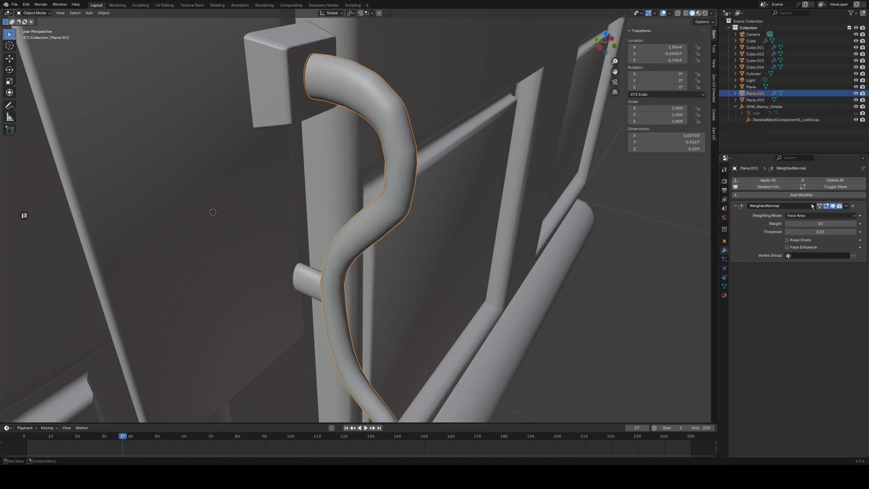
pyautogui.doubleClick(783, 206)
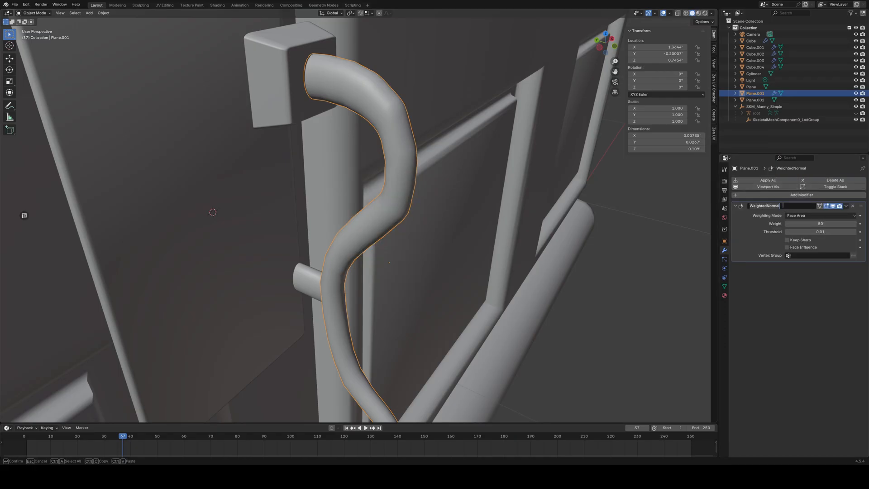
pyautogui.click(822, 224)
pyautogui.click(823, 224)
pyautogui.write('100')
pyautogui.press('Return')
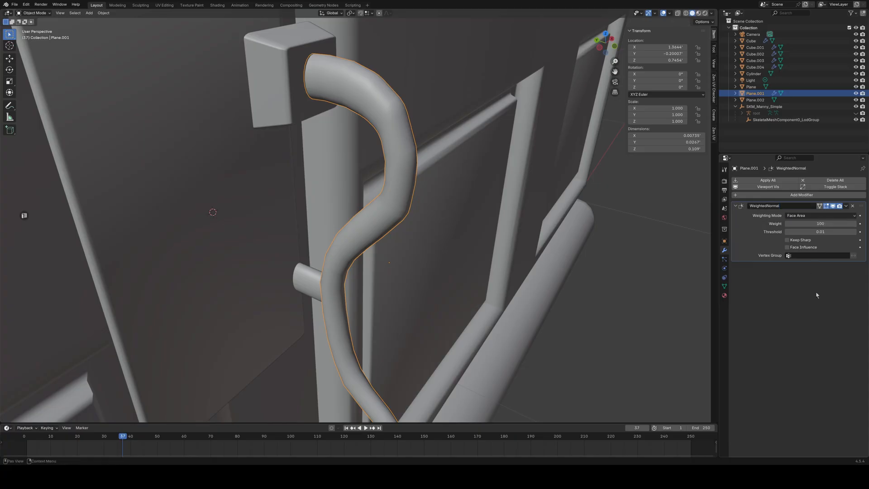
pyautogui.click(852, 206)
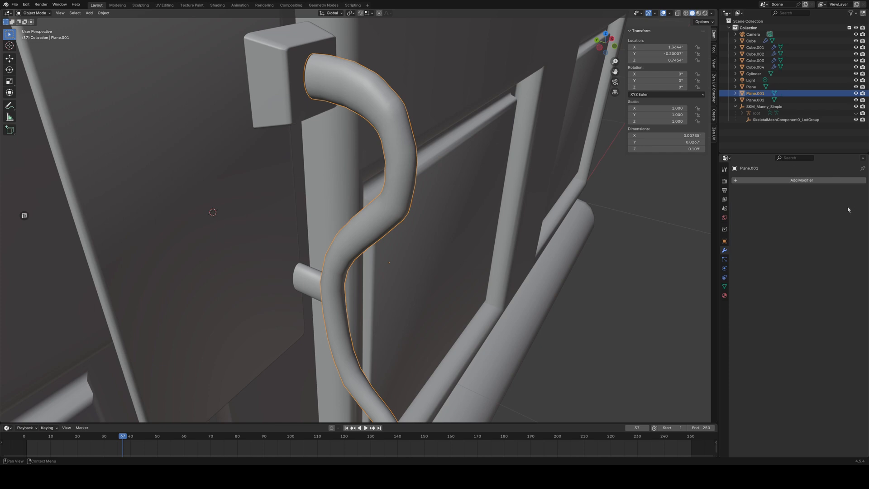
# - Add a Catmull-Clark Subdivision Surface modifier to the curved handle with a viewport level of 1
pyautogui.click(800, 180)
pyautogui.moveTo(794, 168)
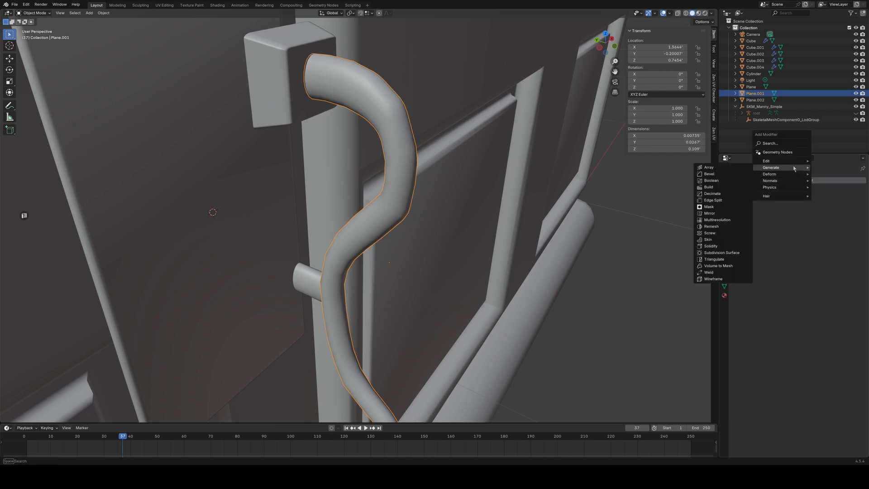
pyautogui.click(722, 253)
pyautogui.moveTo(448, 229); pyautogui.dragTo(511, 223, button='middle')
pyautogui.click(854, 224)
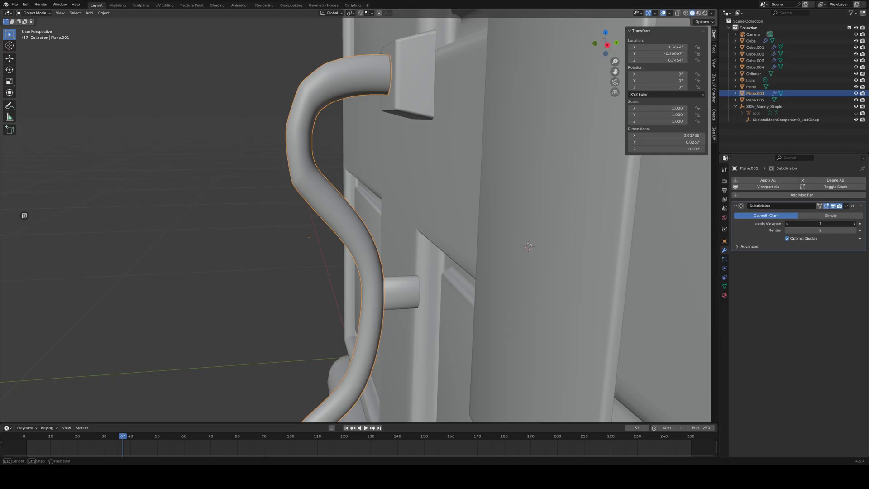
pyautogui.click(787, 224)
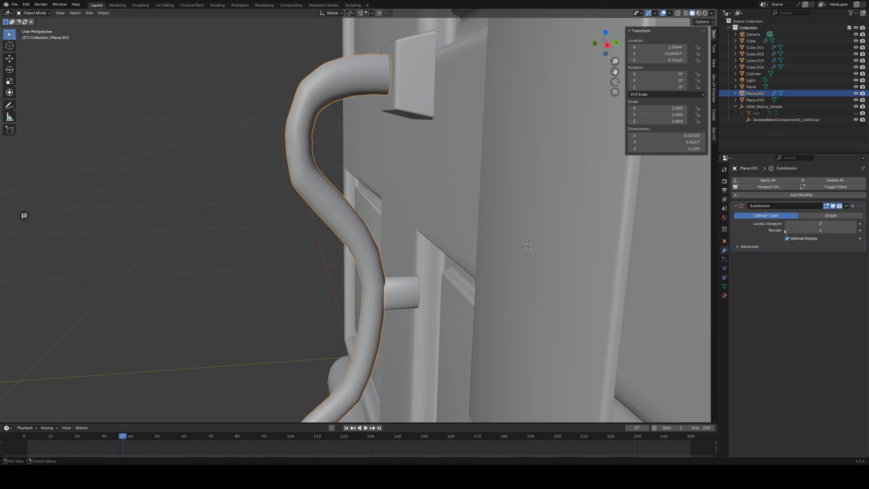
pyautogui.click(855, 224)
pyautogui.moveTo(251, 210); pyautogui.dragTo(433, 237, button='middle')
# - Apply the curved handle's Subdivision modifier and inspect the resulting mesh in Edit Mode
pyautogui.press('Tab')
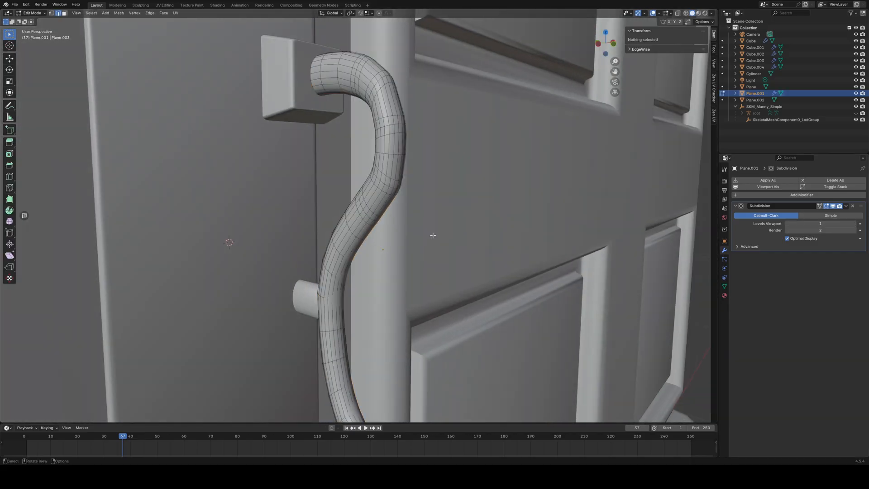
pyautogui.click(820, 216)
pyautogui.press('Tab')
pyautogui.moveTo(574, 231); pyautogui.dragTo(379, 250, button='middle')
pyautogui.click(846, 206)
pyautogui.click(834, 214)
pyautogui.press('Tab')
pyautogui.scroll(-2, 456, 235)
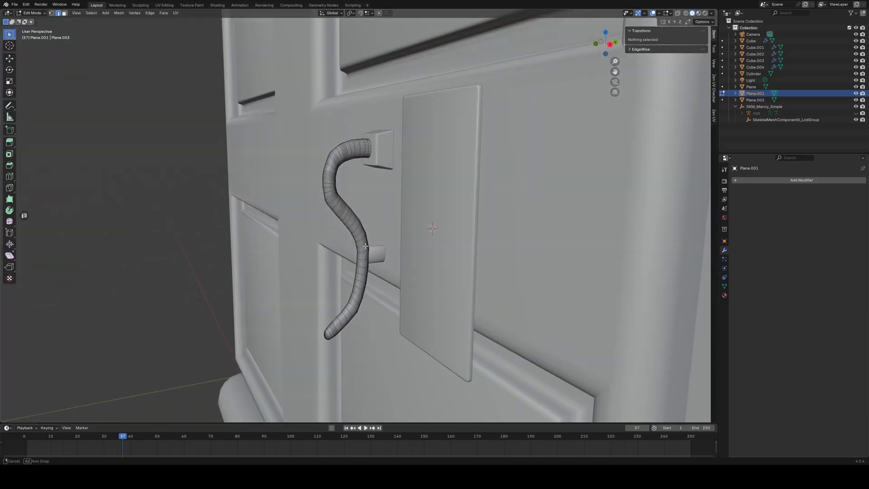
pyautogui.press('Tab')
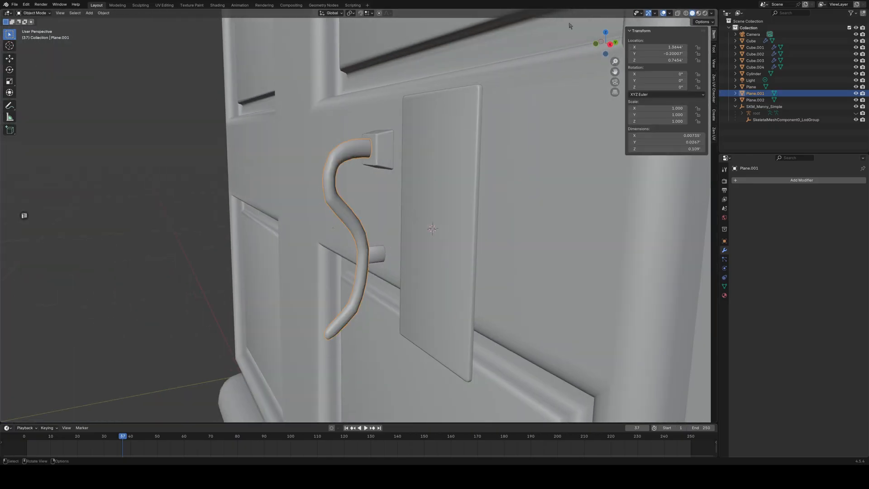
# - Turn on the Statistics overlay in the viewport
pyautogui.click(655, 13)
pyautogui.moveTo(670, 13)
pyautogui.click(640, 66)
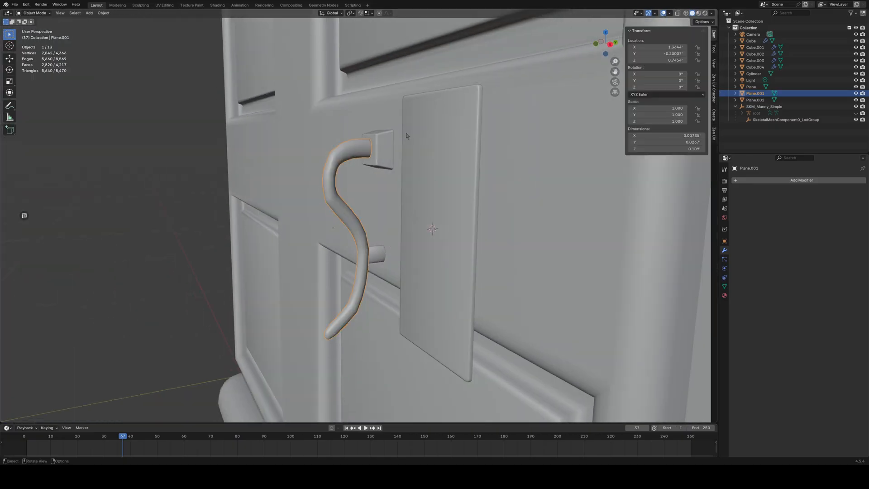
pyautogui.moveTo(181, 198); pyautogui.dragTo(194, 203, button='middle')
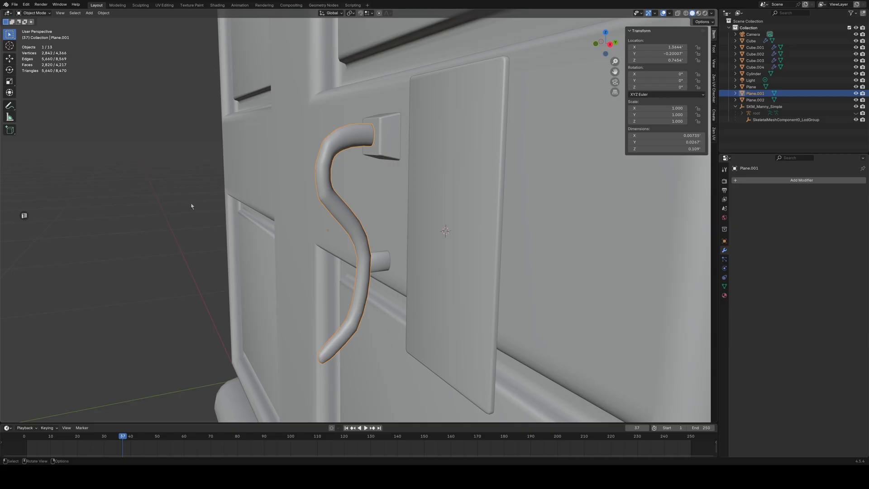
# - Undo the application of the curved handle's Subdivision modifier and check its base mesh in Edit Mode
pyautogui.press('Tab')
pyautogui.press('Tab')
pyautogui.hotkey('ctrl', '1')
pyautogui.press('Tab')
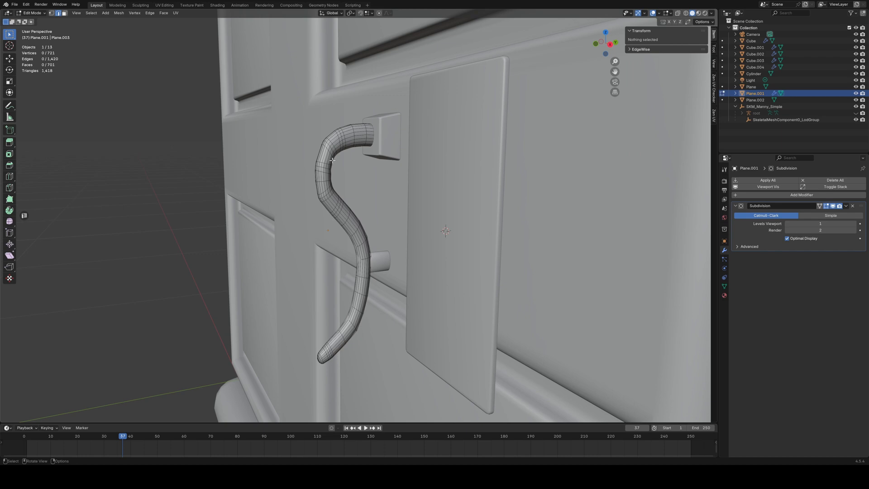
pyautogui.press('Tab')
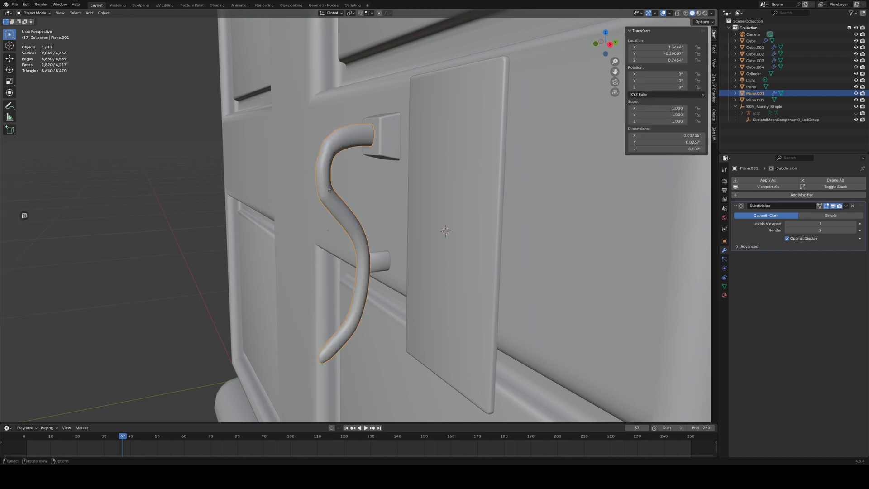
# - Select the curved handle's entire mesh in Edit Mode and examine its geometry statistics
pyautogui.moveTo(264, 226); pyautogui.dragTo(260, 250, button='middle')
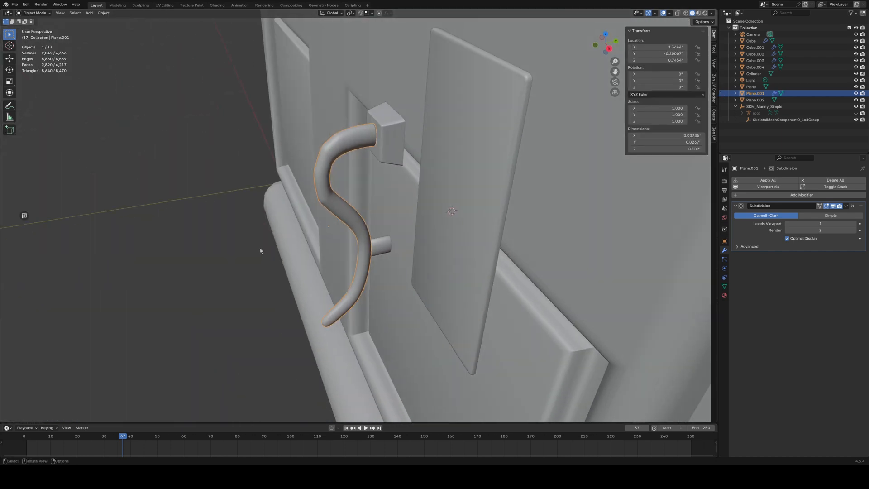
pyautogui.click(394, 137)
pyautogui.click(328, 167)
pyautogui.moveTo(220, 285); pyautogui.dragTo(300, 254, button='middle')
pyautogui.press('Tab')
pyautogui.press('a')
pyautogui.moveTo(379, 295); pyautogui.dragTo(353, 305, button='middle')
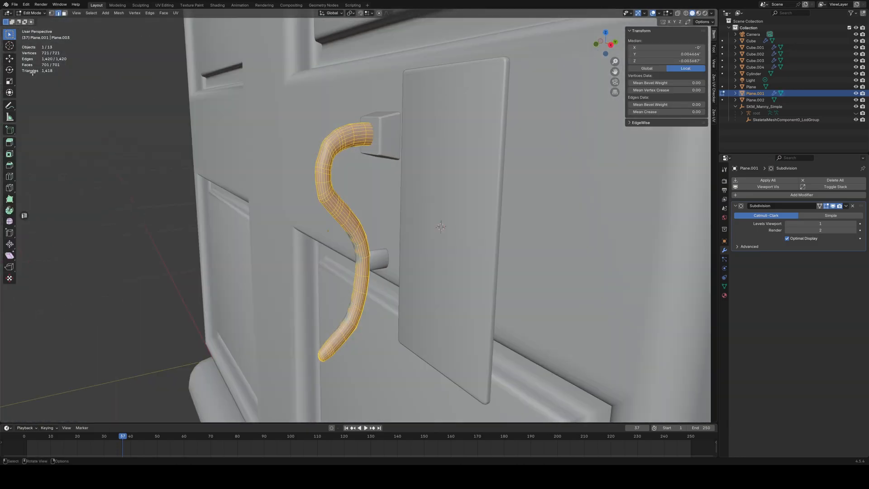
# - Merge the curved handle's duplicate vertices with Merge by Distance
pyautogui.press('Tab')
pyautogui.press('Tab')
pyautogui.moveTo(267, 197); pyautogui.dragTo(297, 211, button='middle')
pyautogui.moveTo(367, 238); pyautogui.dragTo(392, 230, button='middle')
pyautogui.scroll(2, 382, 264)
pyautogui.moveTo(381, 264); pyautogui.dragTo(400, 254, button='middle')
pyautogui.press('1')
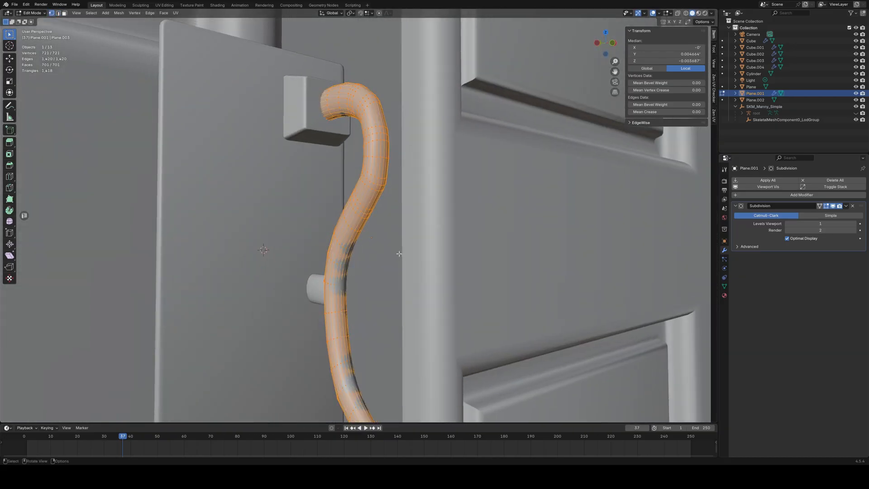
pyautogui.press('m')
pyautogui.click(349, 318)
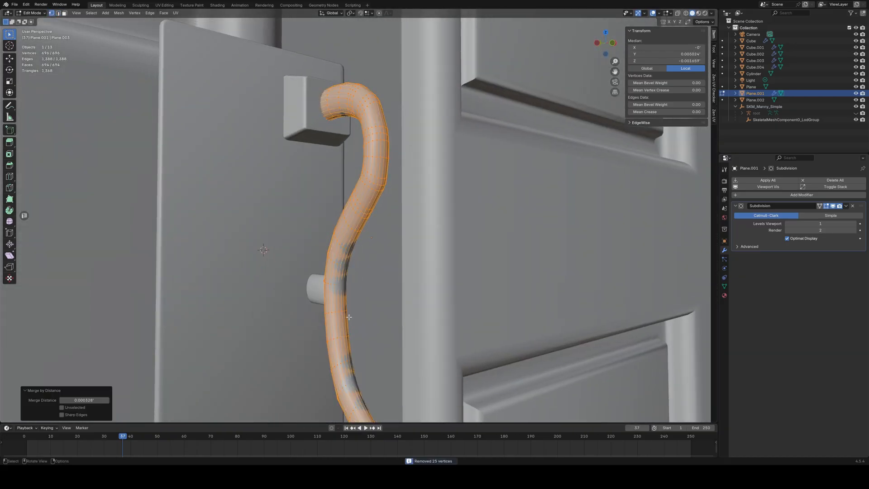
pyautogui.scroll(3, 353, 338)
pyautogui.scroll(-3, 353, 331)
pyautogui.moveTo(353, 332); pyautogui.dragTo(346, 295, button='middle')
pyautogui.press('2')
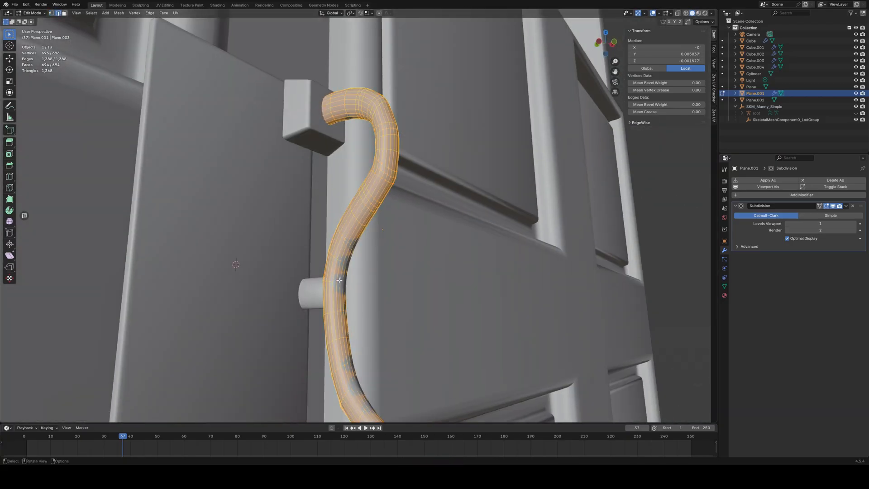
pyautogui.hotkey('alt', 'a')
pyautogui.click(338, 291)
pyautogui.press('a')
pyautogui.moveTo(339, 291); pyautogui.dragTo(372, 317, button='middle')
pyautogui.press('g')
pyautogui.press('x')
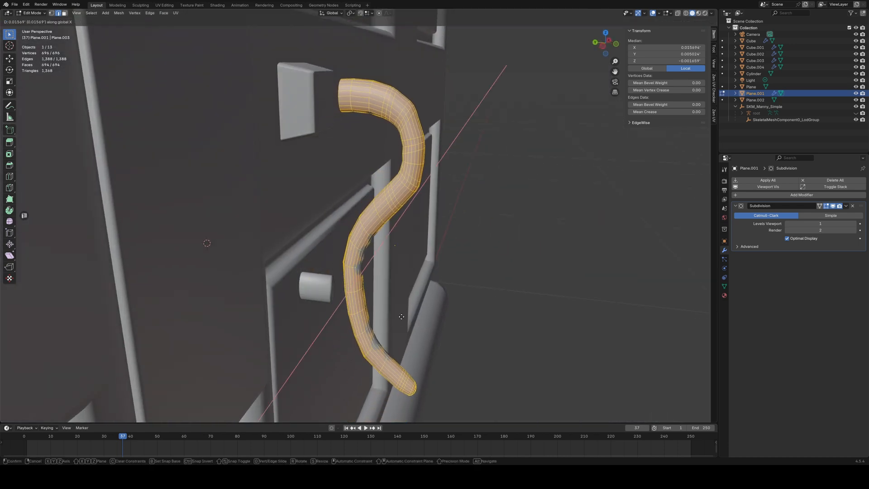
pyautogui.rightClick(388, 325)
pyautogui.press('Tab')
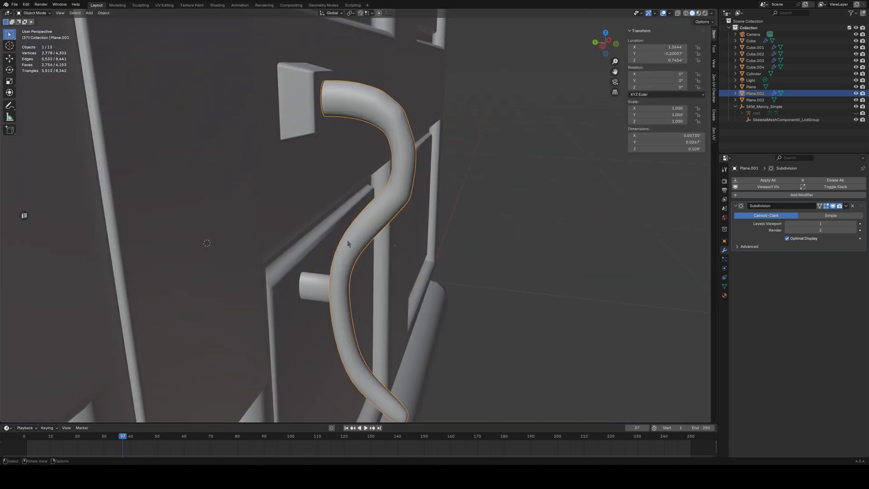
# - Check the curved handle's base mesh in Edit Mode and remove its Subdivision modifier
pyautogui.moveTo(523, 293); pyautogui.dragTo(417, 295, button='middle')
pyautogui.press('a')
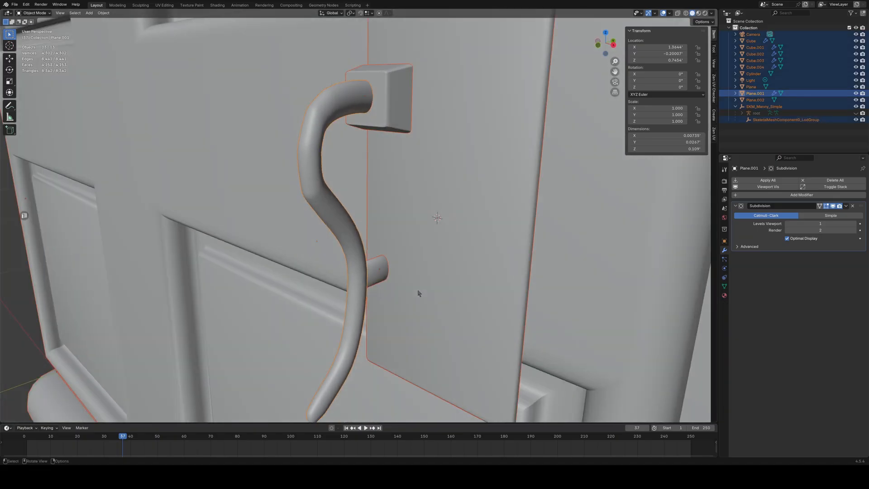
pyautogui.click(352, 248)
pyautogui.press('Tab')
pyautogui.scroll(3, 360, 308)
pyautogui.moveTo(360, 311); pyautogui.dragTo(325, 301, button='middle')
pyautogui.moveTo(367, 345); pyautogui.dragTo(450, 335, button='middle')
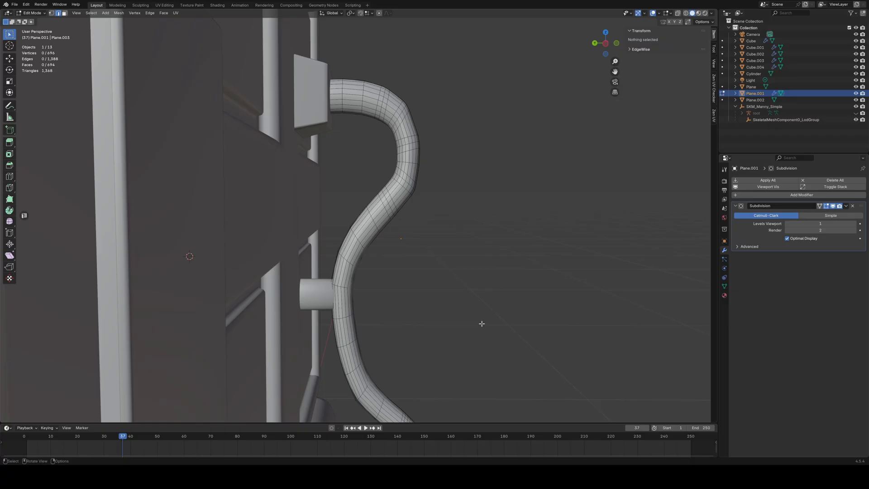
pyautogui.press('a')
pyautogui.moveTo(577, 299); pyautogui.dragTo(380, 250, button='middle')
pyautogui.press('Tab')
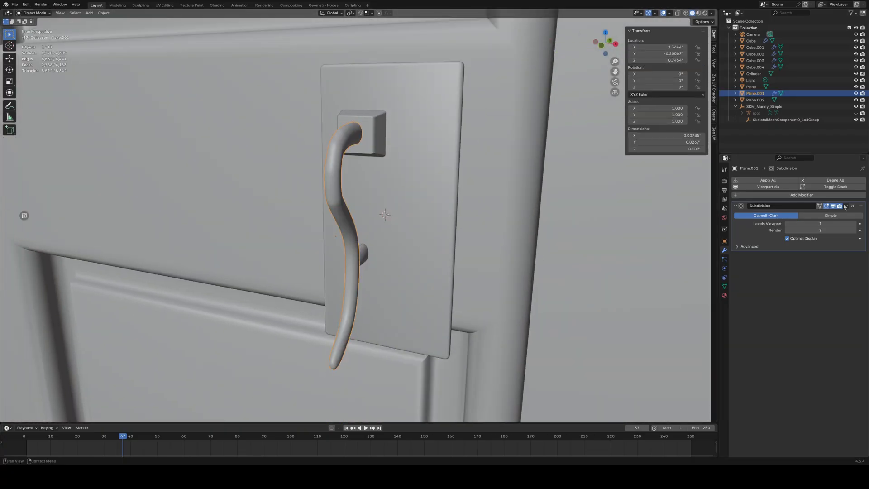
pyautogui.hotkey('ctrl', 'x')
# - Add a Decimate modifier with a ratio of 0.5 to the curved handle
pyautogui.click(806, 181)
pyautogui.moveTo(808, 186)
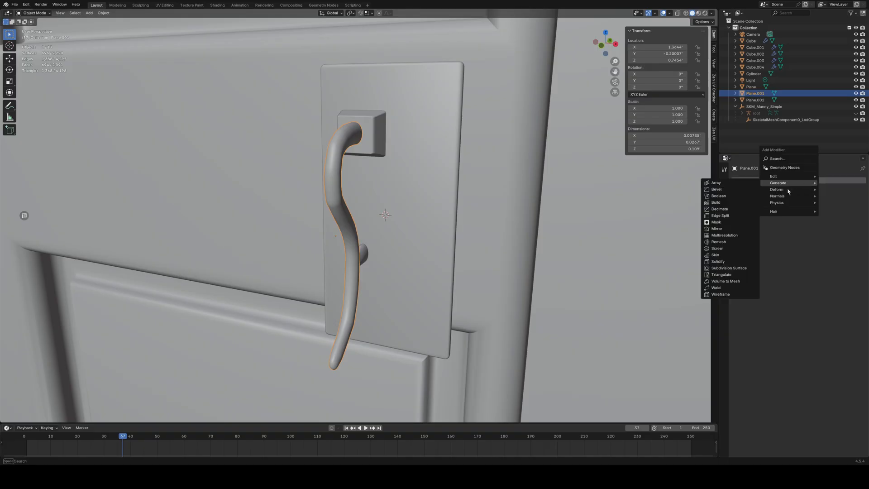
pyautogui.click(724, 209)
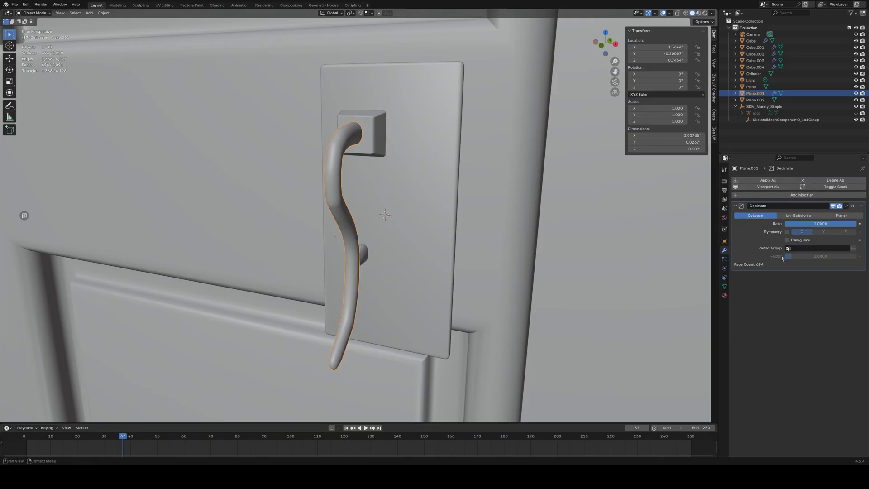
pyautogui.click(826, 224)
pyautogui.press('Return')
pyautogui.click(818, 223)
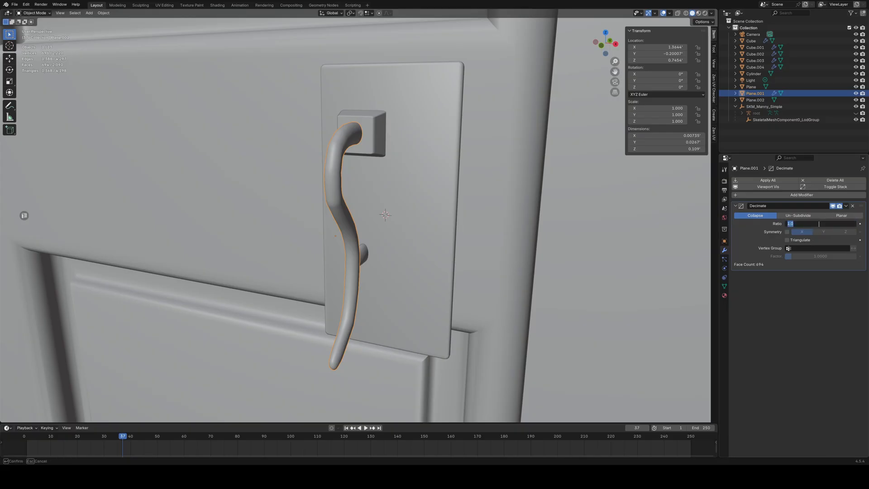
pyautogui.press('Return')
pyautogui.moveTo(254, 258); pyautogui.dragTo(399, 312, button='middle')
pyautogui.scroll(4, 289, 252)
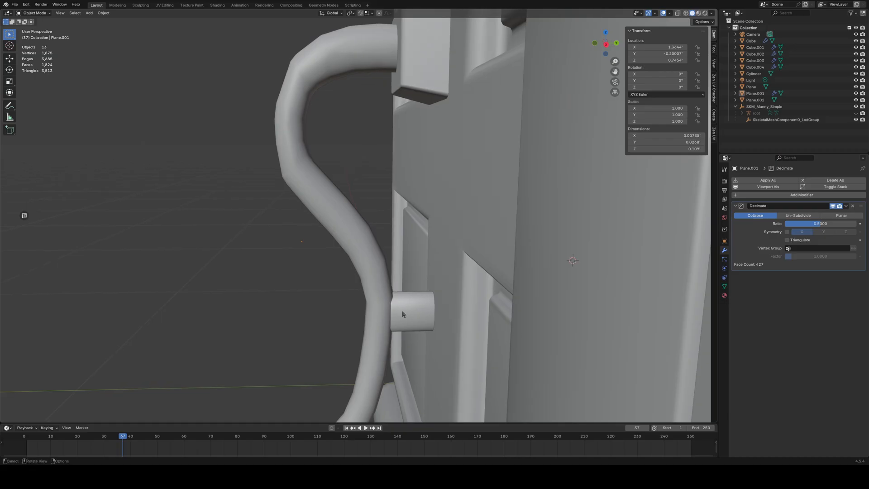
# - Add a Decimate modifier with a ratio of 0.5 to the short cylindrical post behind the handle
pyautogui.click(423, 320)
pyautogui.click(769, 180)
pyautogui.moveTo(788, 185)
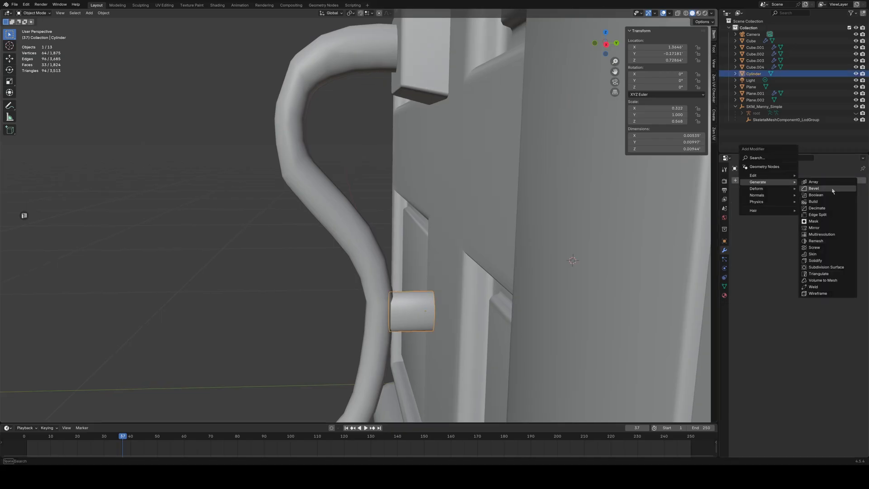
pyautogui.click(817, 208)
pyautogui.click(824, 223)
pyautogui.press('Return')
# - Remove the Decimate modifier from the curved handle
pyautogui.click(421, 79)
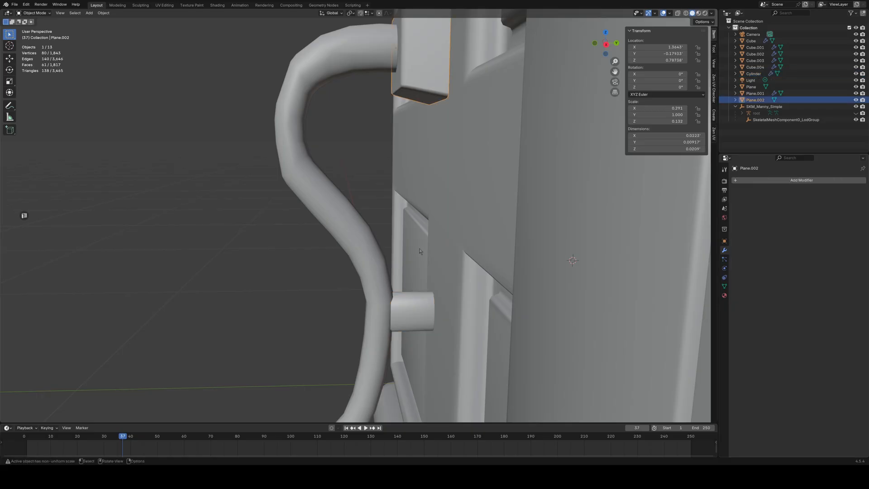
pyautogui.click(424, 320)
pyautogui.click(428, 71)
pyautogui.moveTo(406, 316); pyautogui.dragTo(534, 230, button='middle')
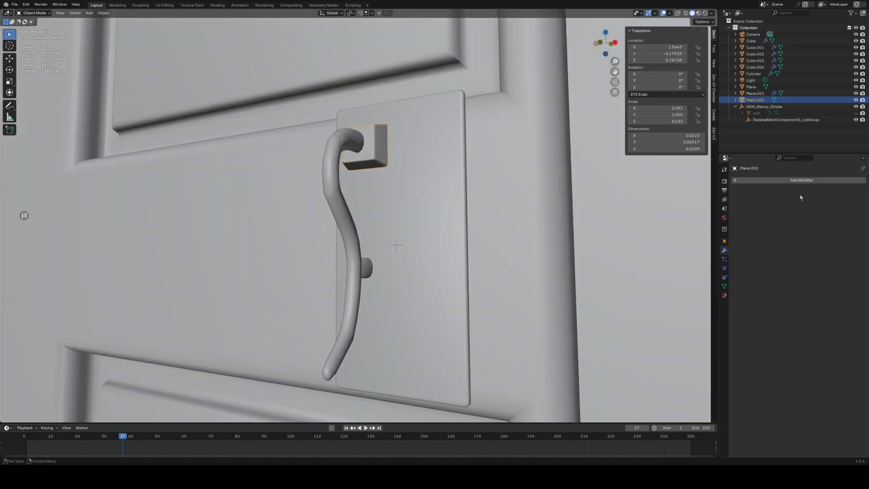
pyautogui.click(359, 226)
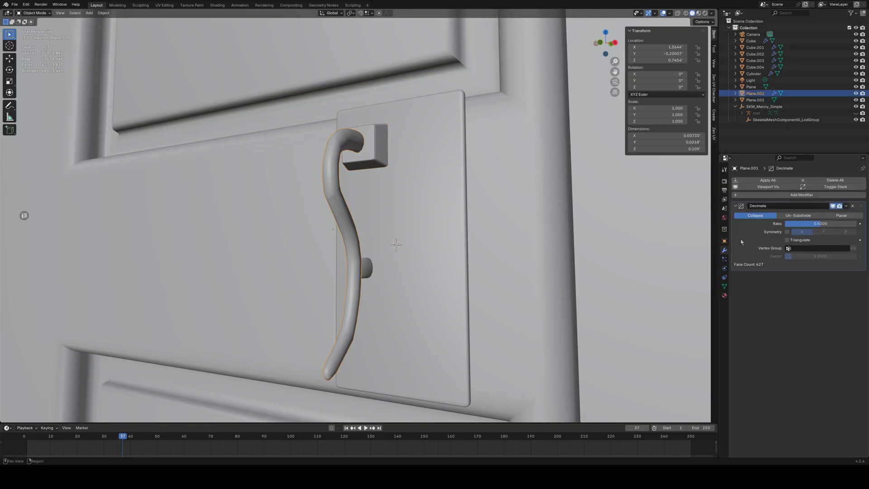
pyautogui.hotkey('ctrl', 'a')
pyautogui.click(377, 180)
pyautogui.moveTo(421, 239); pyautogui.dragTo(377, 246, button='middle')
pyautogui.click(340, 225)
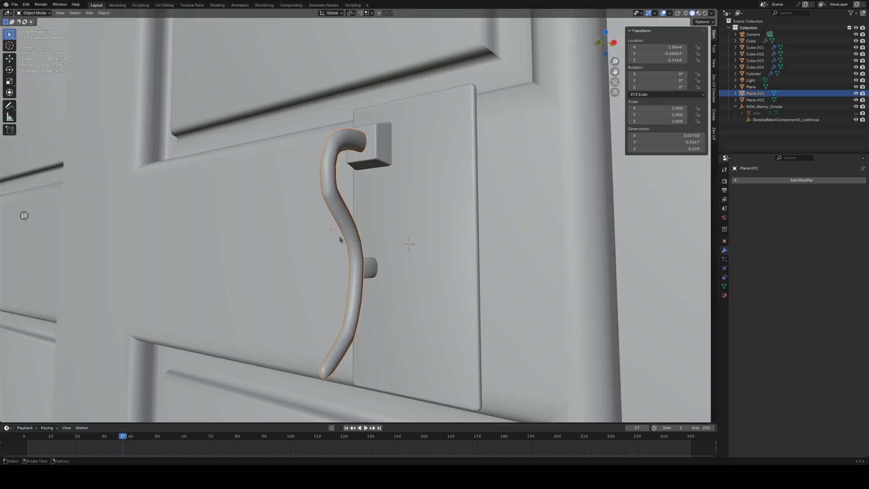
# - Add a Decimate modifier to the curved handle again, trying a ratio of 0.75 before setting it to 0.5
pyautogui.click(802, 180)
pyautogui.moveTo(775, 174)
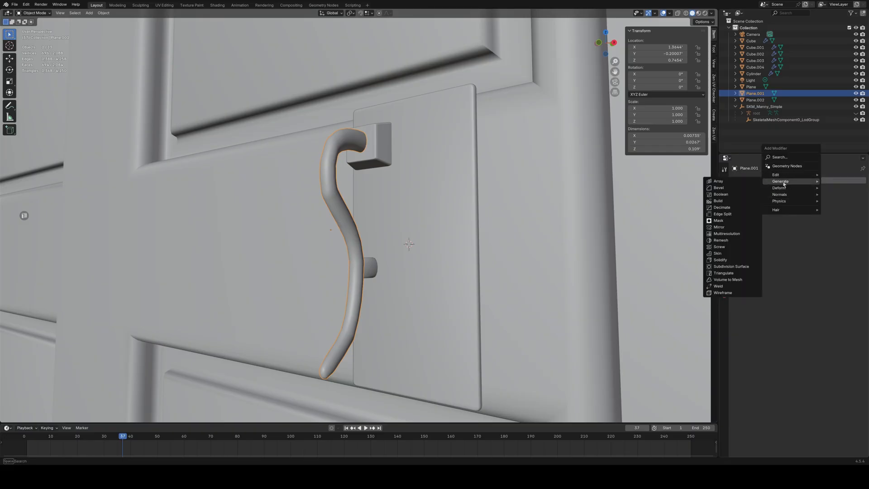
pyautogui.click(732, 208)
pyautogui.doubleClick(815, 224)
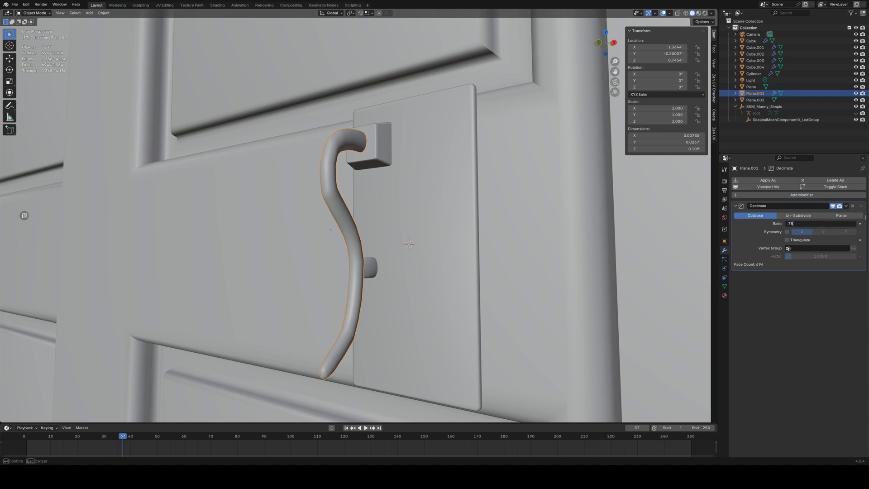
pyautogui.write('.75')
pyautogui.press('Return')
pyautogui.doubleClick(828, 224)
pyautogui.write('.5')
pyautogui.press('Return')
# - Check the decimated handle in another viewport shading mode, return to solid shading and apply its Decimate modifier
pyautogui.moveTo(411, 229); pyautogui.dragTo(386, 242, button='middle')
pyautogui.click(698, 14)
pyautogui.moveTo(425, 206)
pyautogui.mouseDown(button='middle')
pyautogui.moveTo(347, 207)
pyautogui.moveTo(301, 181)
pyautogui.mouseUp(button='middle')
pyautogui.click(692, 13)
pyautogui.click(846, 206)
pyautogui.click(838, 213)
# - Remove the Decimate modifier from the cylindrical post behind the handle
pyautogui.moveTo(452, 235); pyautogui.dragTo(389, 149, button='middle')
pyautogui.keyDown('shift'); pyautogui.click(384, 261); pyautogui.keyUp('shift')
pyautogui.keyDown('shift'); pyautogui.click(388, 145); pyautogui.keyUp('shift')
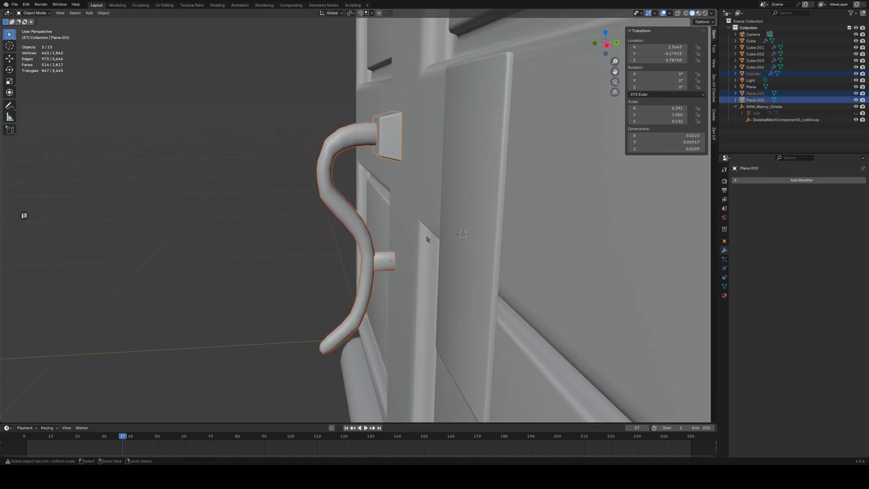
pyautogui.click(381, 142)
pyautogui.click(385, 254)
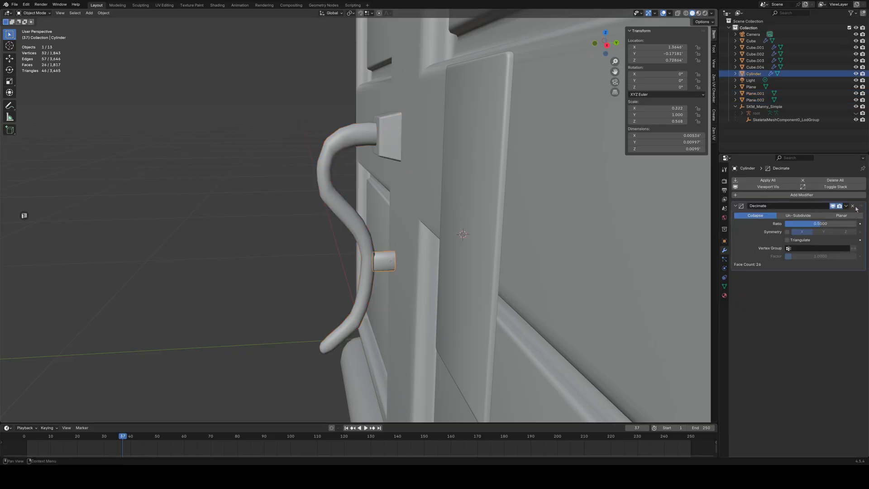
pyautogui.click(853, 206)
# - Join the curved handle and cylindrical post to the mounting block and inspect the combined mesh in Edit Mode
pyautogui.click(360, 228)
pyautogui.click(386, 140)
pyautogui.keyDown('shift'); pyautogui.click(387, 271); pyautogui.keyUp('shift')
pyautogui.keyDown('shift'); pyautogui.click(363, 233); pyautogui.keyUp('shift')
pyautogui.keyDown('shift'); pyautogui.click(393, 136); pyautogui.keyUp('shift')
pyautogui.hotkey('ctrl', 'j')
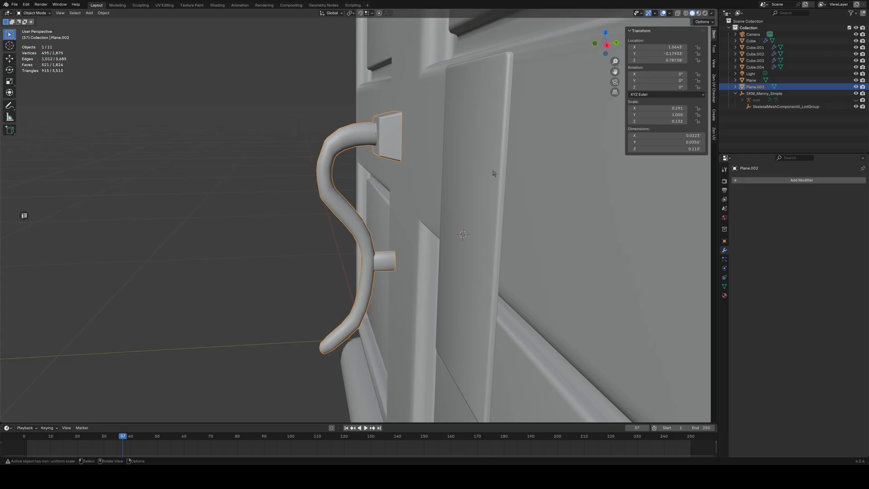
pyautogui.press('Tab')
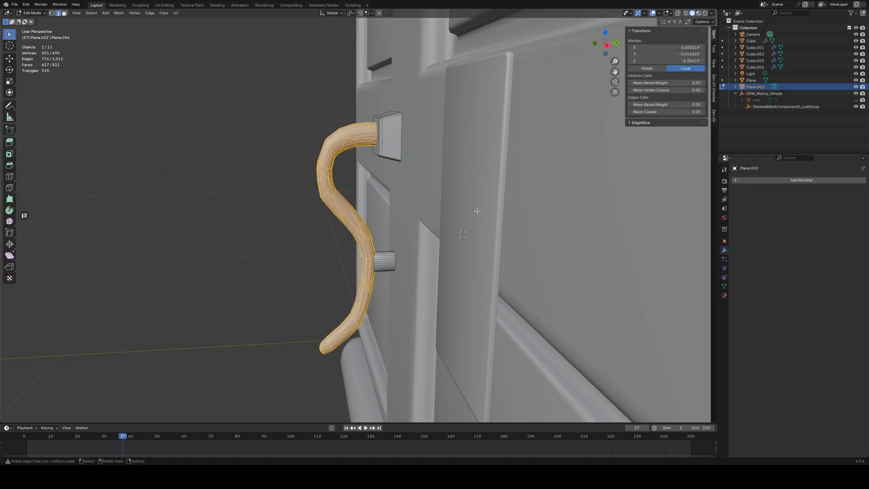
pyautogui.press('a')
pyautogui.moveTo(402, 202); pyautogui.dragTo(426, 200, button='middle')
pyautogui.scroll(4, 434, 206)
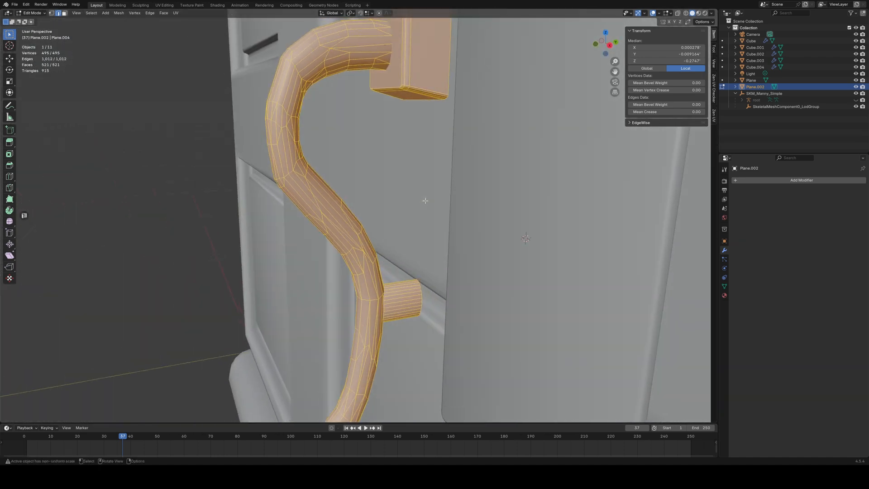
pyautogui.scroll(-1, 425, 201)
# - Undo the join and modifier changes back to the handle's unapplied Decimate modifier with a ratio of 0.75
pyautogui.hotkey('ctrl', 'z')
pyautogui.hotkey('ctrl', 'z')
pyautogui.hotkey('ctrl', 'z')
pyautogui.hotkey('ctrl', 'z')
pyautogui.hotkey('ctrl', 'z')
pyautogui.hotkey('ctrl', 'z')
pyautogui.hotkey('ctrl', 'z')
pyautogui.hotkey('ctrl', 'z')
pyautogui.hotkey('ctrl', 'z')
pyautogui.hotkey('ctrl', 'z')
pyautogui.hotkey('ctrl', 'z')
pyautogui.hotkey('ctrl', 'z')
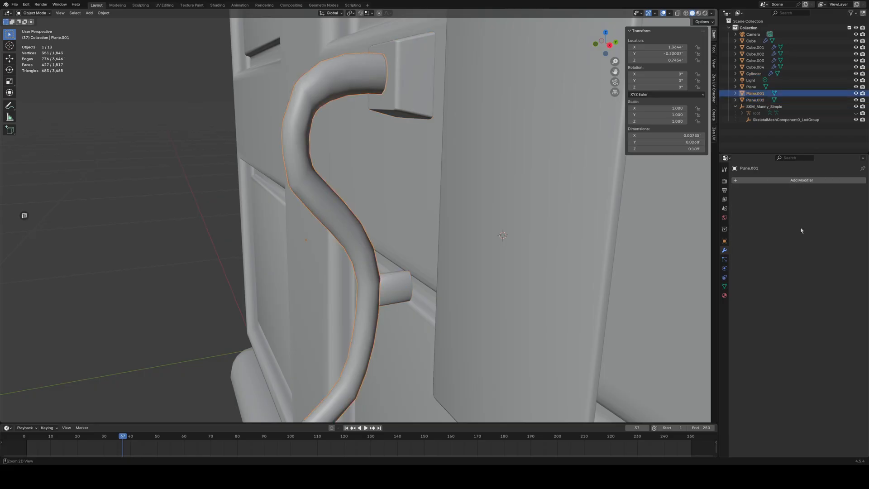
pyautogui.hotkey('ctrl', 'z')
pyautogui.hotkey('ctrl', 'z')
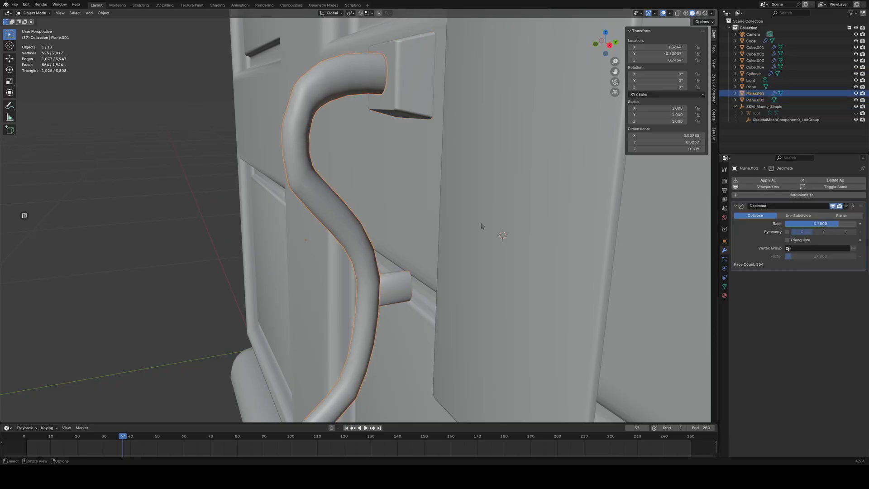
# - Check the curved handle's mesh in Edit Mode and delete its 0.75-ratio Decimate modifier
pyautogui.press('Tab')
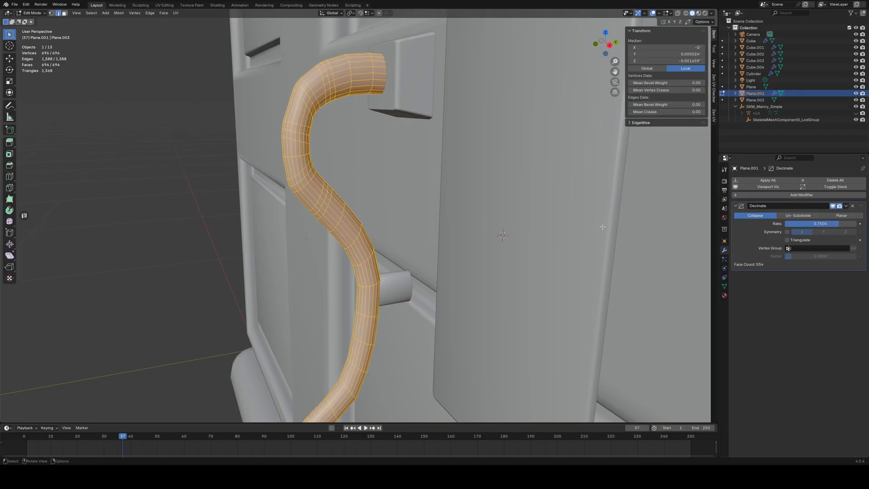
pyautogui.click(852, 205)
pyautogui.moveTo(431, 235); pyautogui.dragTo(401, 109, button='middle')
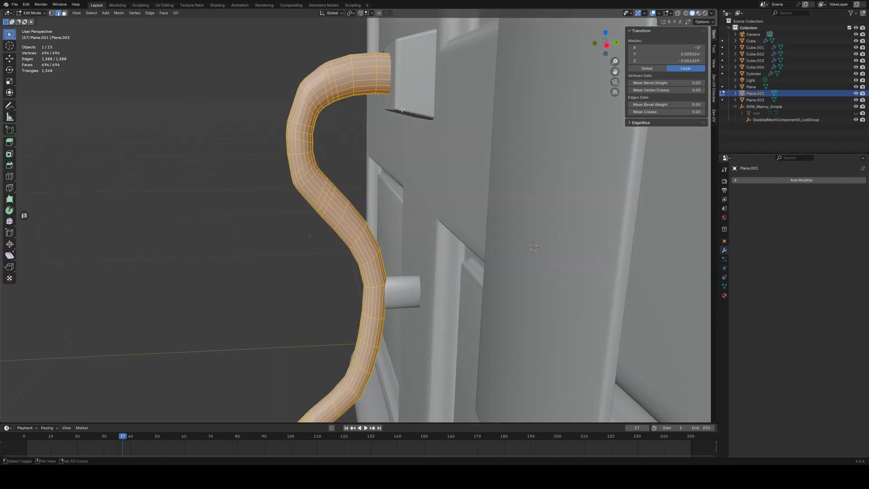
# - Try joining the curved handle and mounting block to the decimated cylindrical post, and undo the join
pyautogui.press('Tab')
pyautogui.keyDown('shift'); pyautogui.click(414, 93); pyautogui.keyUp('shift')
pyautogui.keyDown('shift'); pyautogui.click(416, 299); pyautogui.keyUp('shift')
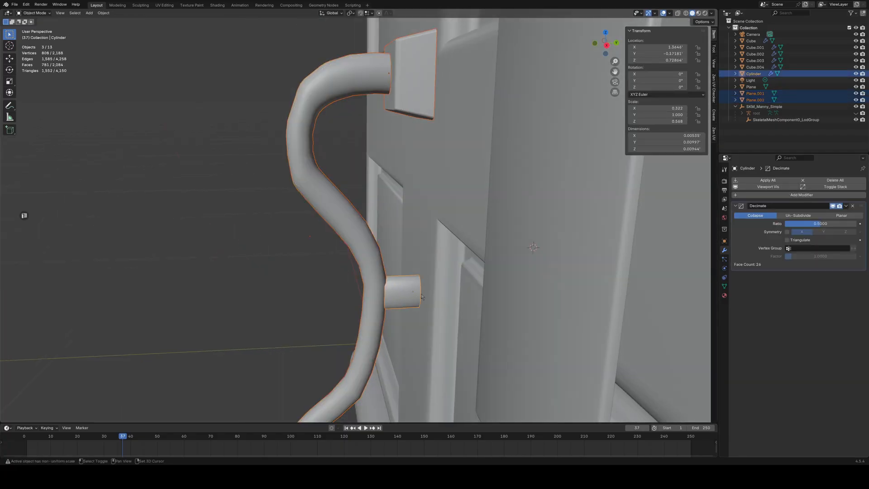
pyautogui.scroll(-2, 436, 284)
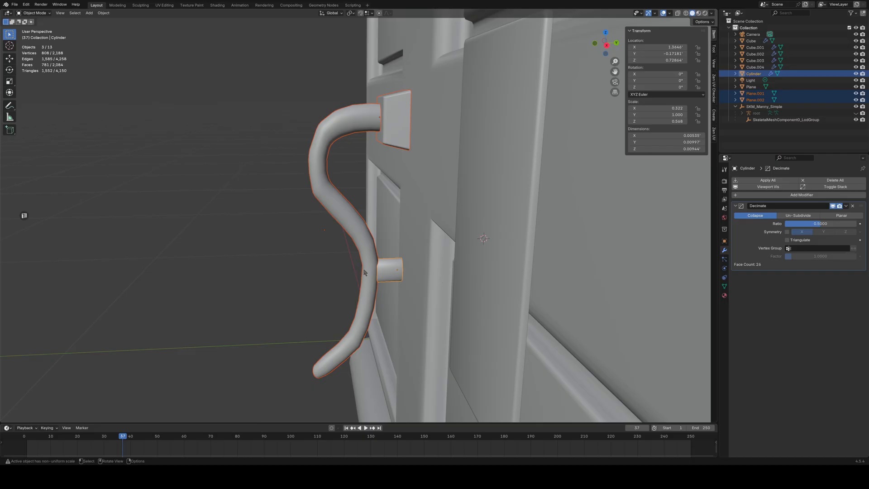
pyautogui.hotkey('ctrl', 'j')
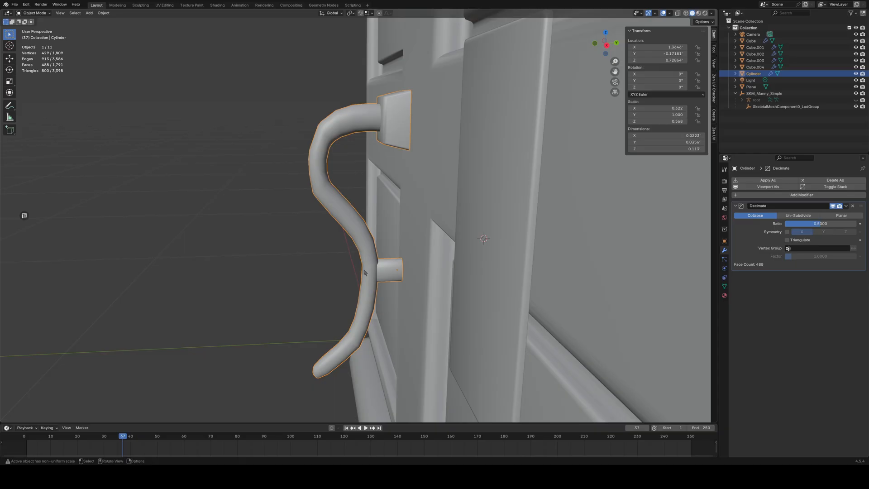
pyautogui.moveTo(367, 255); pyautogui.dragTo(389, 238, button='middle')
pyautogui.hotkey('ctrl', 'z')
# - Try a lower Smooth by Angle value on the bookcase body and undo the change
pyautogui.click(471, 213)
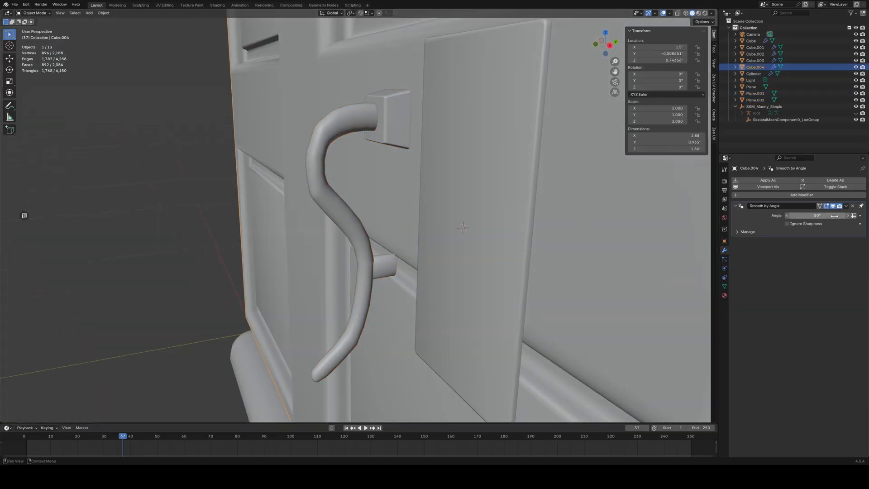
pyautogui.click(817, 215)
pyautogui.write('0')
pyautogui.press('Return')
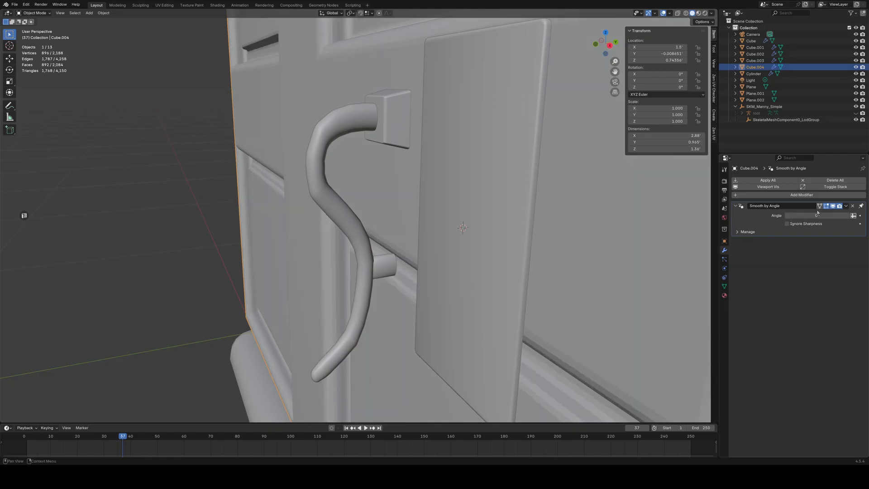
pyautogui.hotkey('ctrl', 'z')
pyautogui.moveTo(389, 274)
pyautogui.mouseDown(button='middle')
pyautogui.moveTo(426, 234)
pyautogui.moveTo(421, 241)
pyautogui.mouseUp(button='middle')
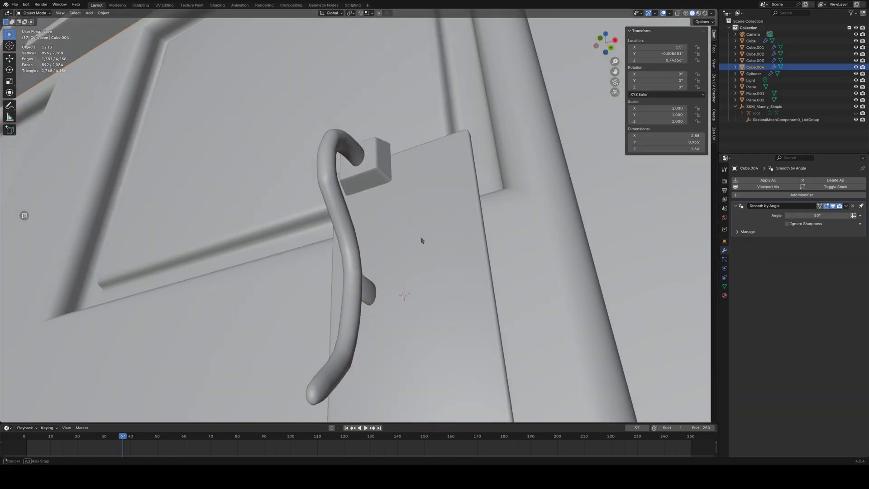
pyautogui.scroll(-4, 421, 244)
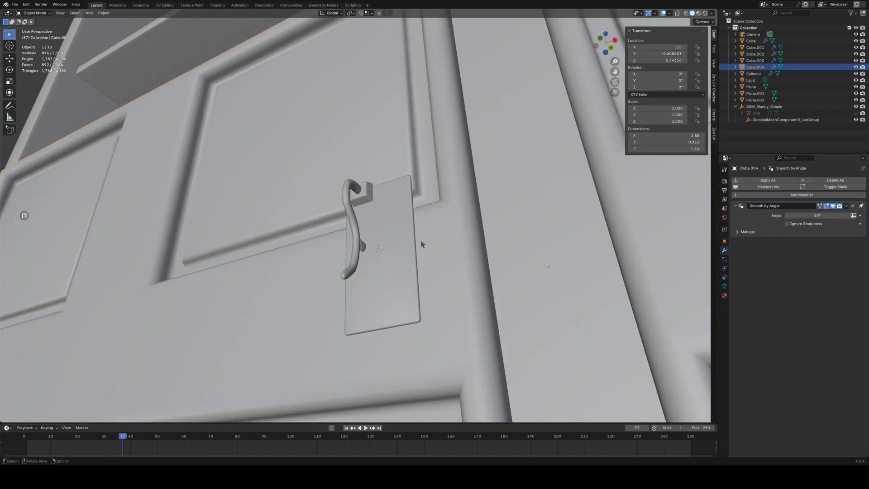
# - Apply all modifiers on the bookcase body and on the handle's cylindrical post
pyautogui.click(767, 180)
pyautogui.moveTo(520, 251); pyautogui.dragTo(487, 305, button='middle')
pyautogui.moveTo(400, 244); pyautogui.dragTo(371, 214, button='middle')
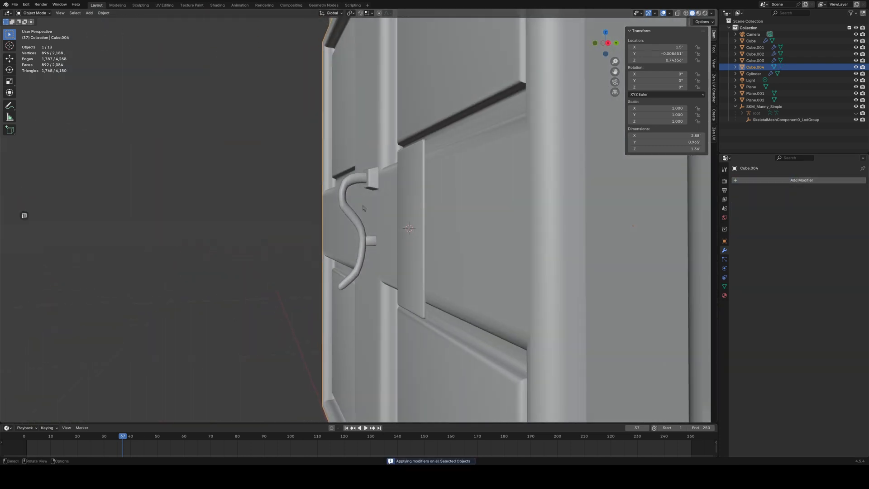
pyautogui.click(349, 209)
pyautogui.click(369, 241)
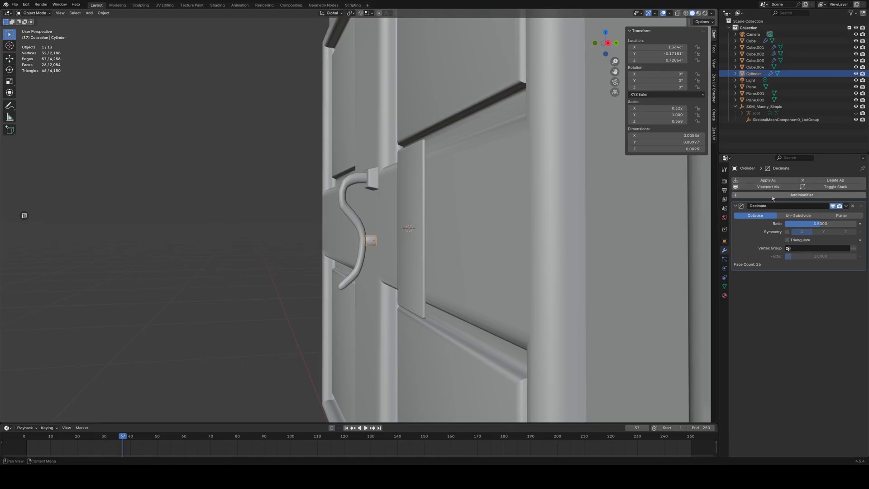
pyautogui.click(777, 180)
# - Join the curved handle and its mounting block to the cylindrical post
pyautogui.click(359, 181)
pyautogui.keyDown('shift'); pyautogui.click(373, 181); pyautogui.keyUp('shift')
pyautogui.keyDown('shift'); pyautogui.click(373, 240); pyautogui.keyUp('shift')
pyautogui.scroll(2, 381, 240)
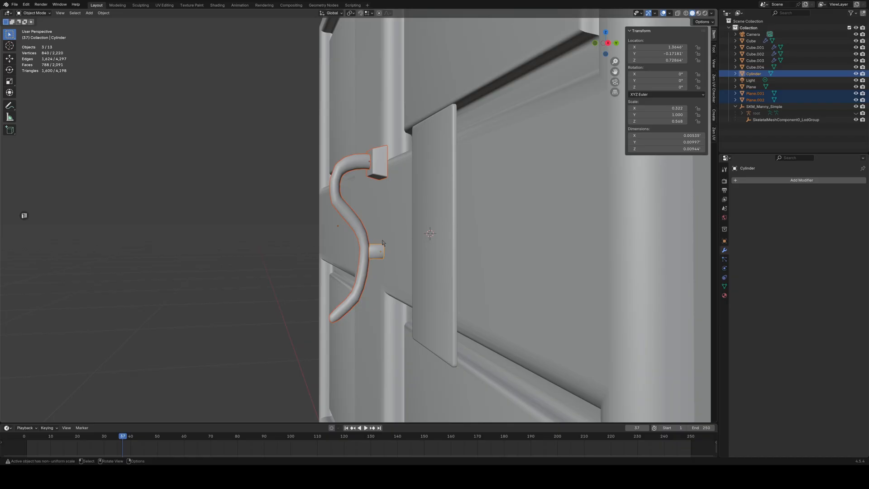
pyautogui.hotkey('ctrl', 'j')
pyautogui.moveTo(382, 243); pyautogui.dragTo(398, 260, button='middle')
# - Merge all vertices of the joined handle by distance
pyautogui.press('Tab')
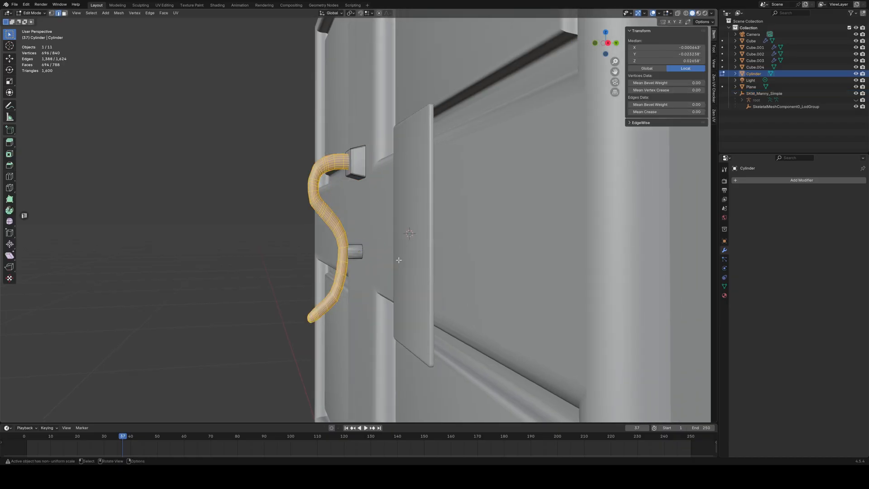
pyautogui.press('a')
pyautogui.press('m')
pyautogui.click(398, 258)
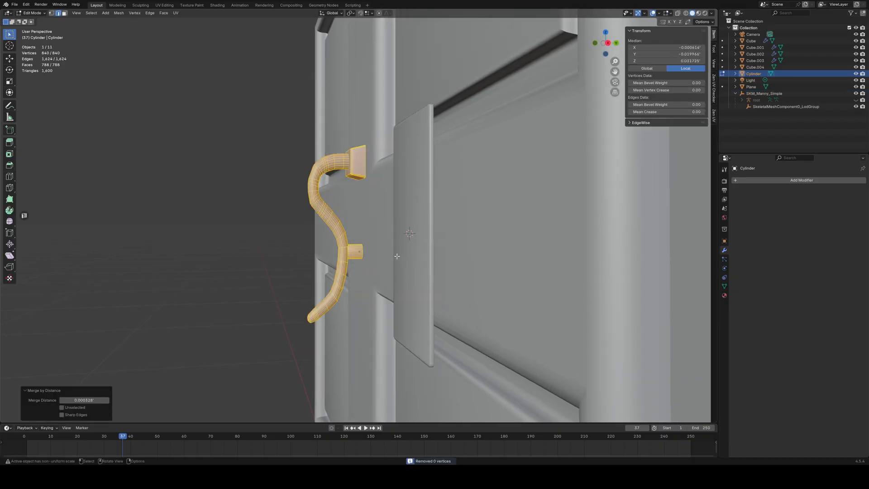
pyautogui.moveTo(398, 258); pyautogui.dragTo(401, 255, button='middle')
pyautogui.press('Tab')
# - Merge all vertices of the back plate by distance
pyautogui.click(424, 155)
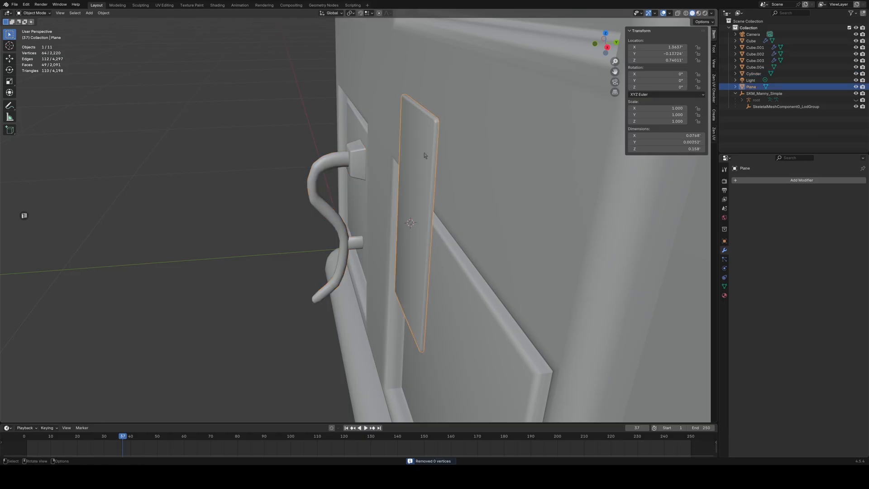
pyautogui.press('Tab')
pyautogui.press('a')
pyautogui.press('m')
pyautogui.click(423, 190)
pyautogui.press('Tab')
# - In the right side view, move the handle about 0.034' along Y so its mounts sit against the back plate
pyautogui.click(337, 164)
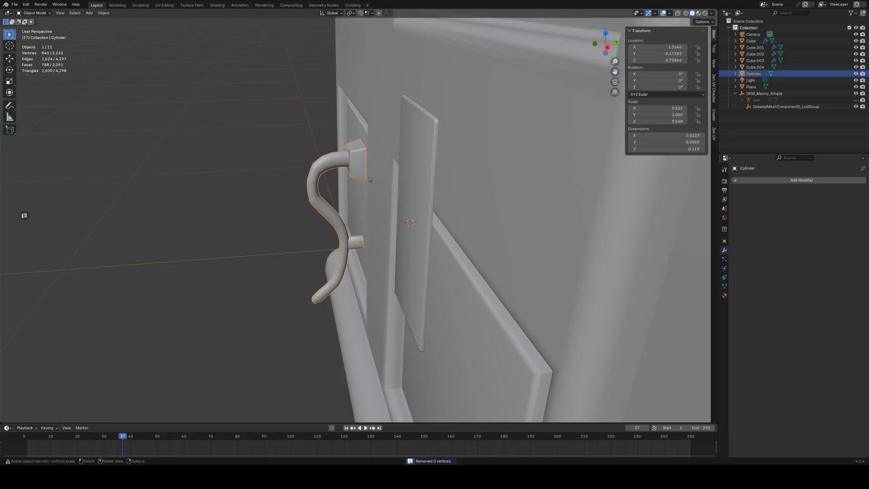
pyautogui.press('KP_1')
pyautogui.press('KP_3')
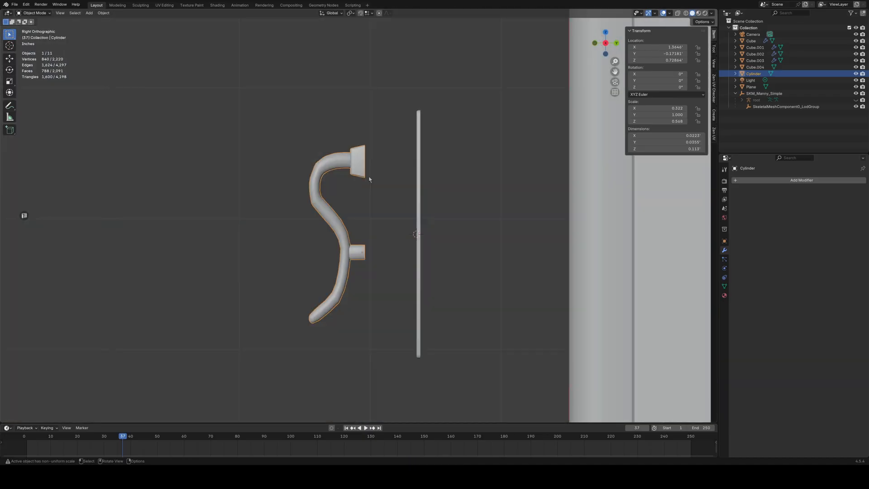
pyautogui.press('g')
pyautogui.press('y')
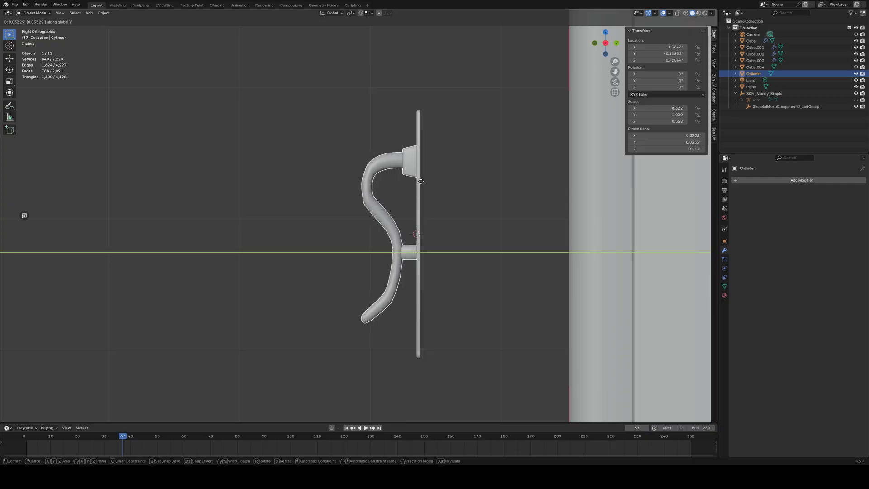
pyautogui.click(421, 181)
pyautogui.moveTo(398, 196); pyautogui.dragTo(452, 206, button='middle')
pyautogui.click(399, 254)
pyautogui.moveTo(399, 254); pyautogui.dragTo(344, 252, button='middle')
# - Join the back plate to the curved handle as one object
pyautogui.click(427, 195)
pyautogui.keyDown('shift'); pyautogui.click(399, 169); pyautogui.keyUp('shift')
pyautogui.press('KP_1')
pyautogui.press('KP_Decimal')
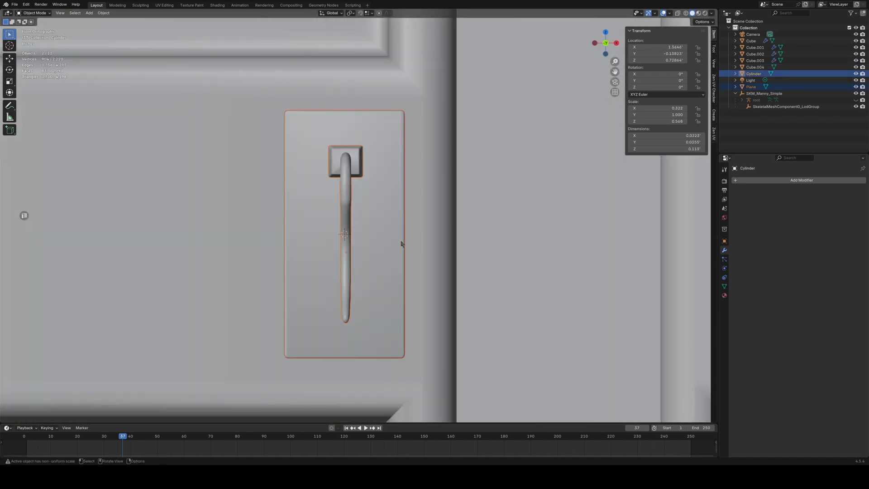
pyautogui.hotkey('ctrl', 'j')
pyautogui.scroll(-5, 394, 230)
pyautogui.moveTo(394, 230); pyautogui.dragTo(439, 256, button='middle')
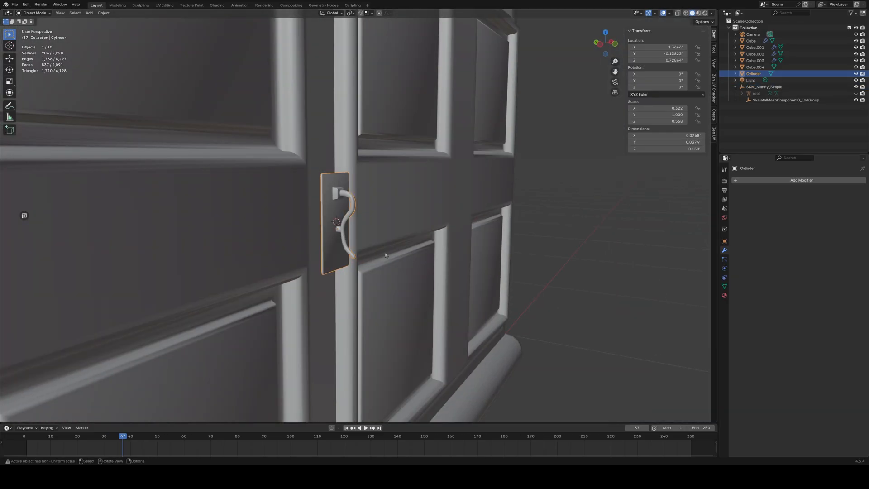
# - Move the handle assembly about 0.095' along Y to seat its back plate on the door surface
pyautogui.keyDown('shift'); pyautogui.moveTo(386, 255); pyautogui.dragTo(449, 269, button='middle'); pyautogui.keyUp('shift')
pyautogui.scroll(5, 445, 269)
pyautogui.press('g')
pyautogui.press('y')
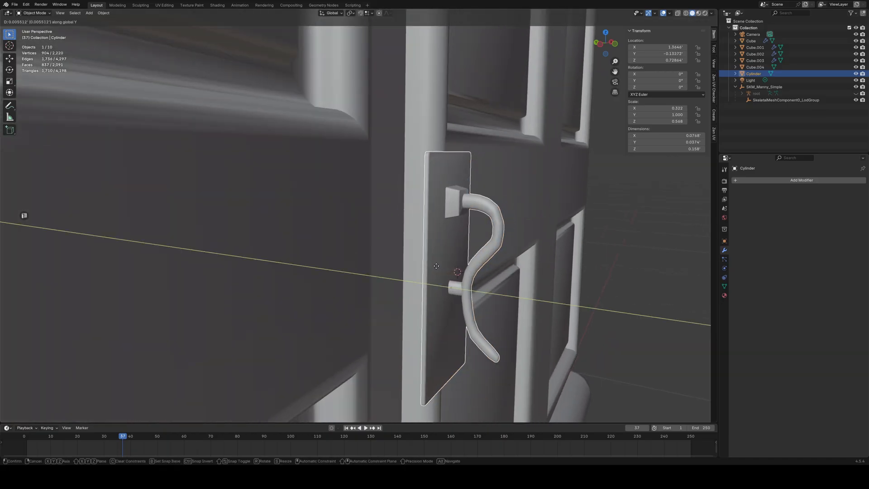
pyautogui.click(322, 248)
pyautogui.moveTo(423, 290); pyautogui.dragTo(370, 277, button='middle')
pyautogui.scroll(-3, 425, 281)
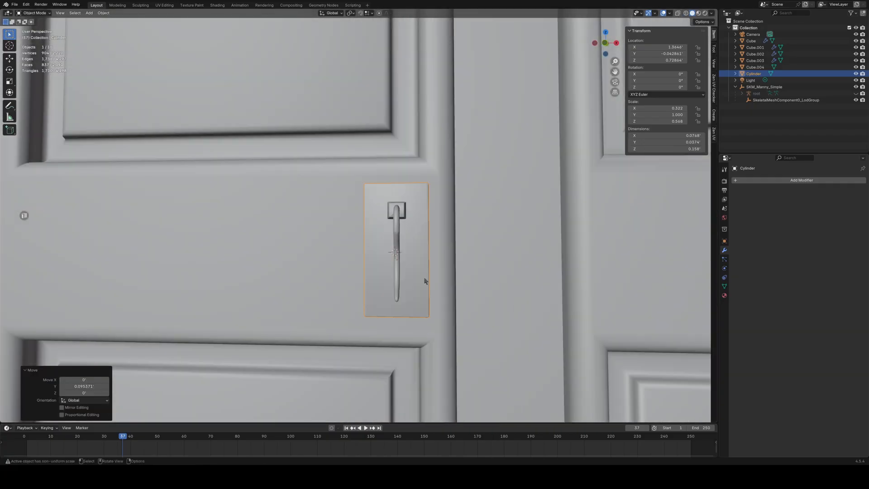
# - Duplicate the handle assembly about 0.275' along X onto the neighbouring door
pyautogui.hotkey('shift', 'd')
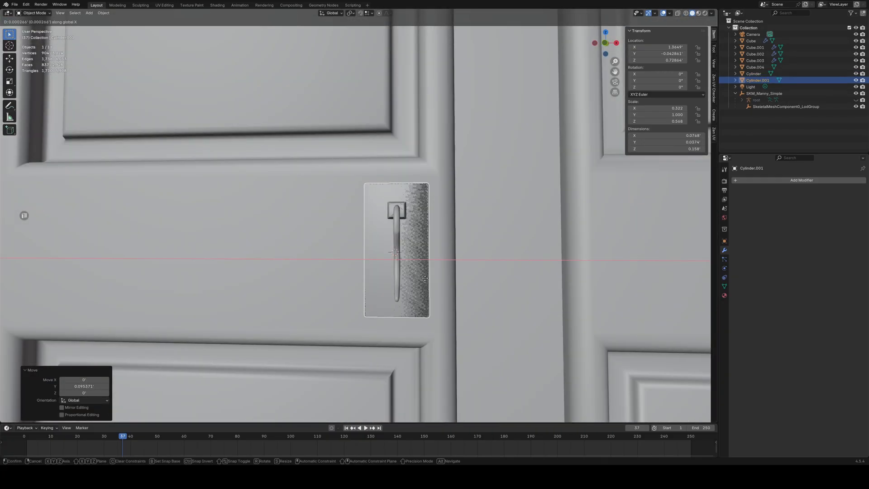
pyautogui.press('x')
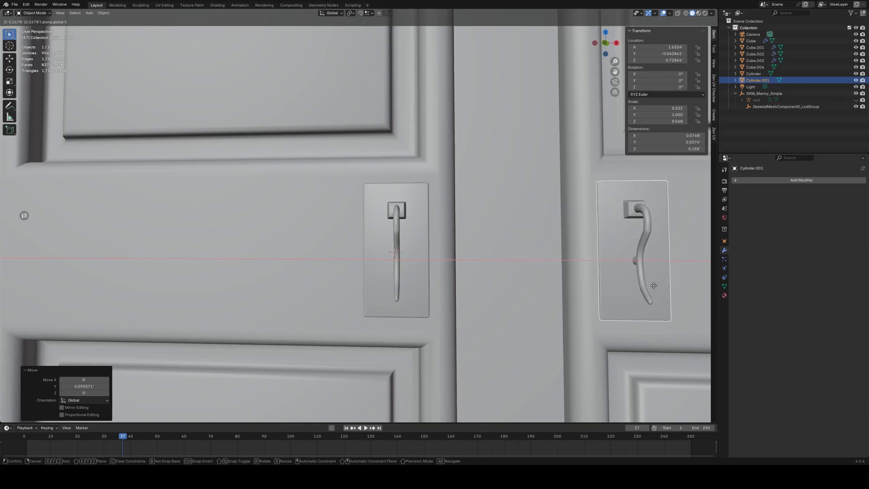
pyautogui.click(659, 288)
pyautogui.moveTo(651, 305); pyautogui.dragTo(601, 325, button='middle')
pyautogui.scroll(-3, 602, 324)
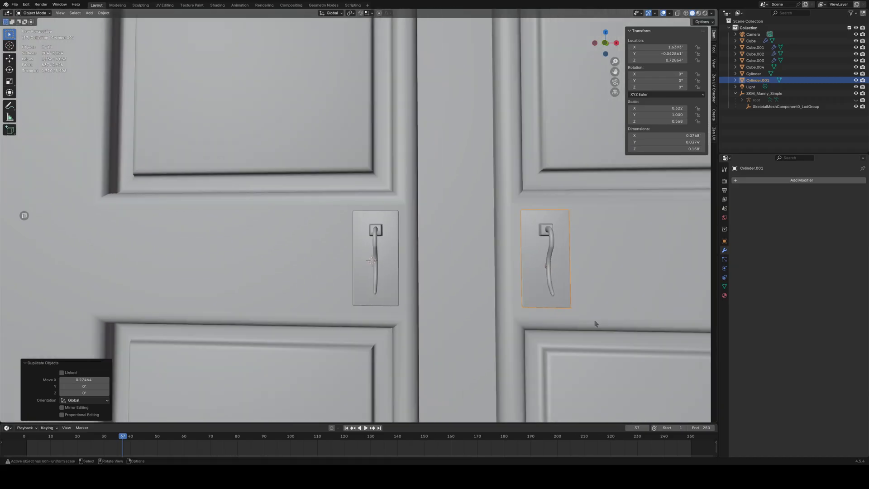
pyautogui.keyDown('shift'); pyautogui.moveTo(565, 285); pyautogui.dragTo(496, 305, button='middle'); pyautogui.keyUp('shift')
pyautogui.scroll(3, 481, 230)
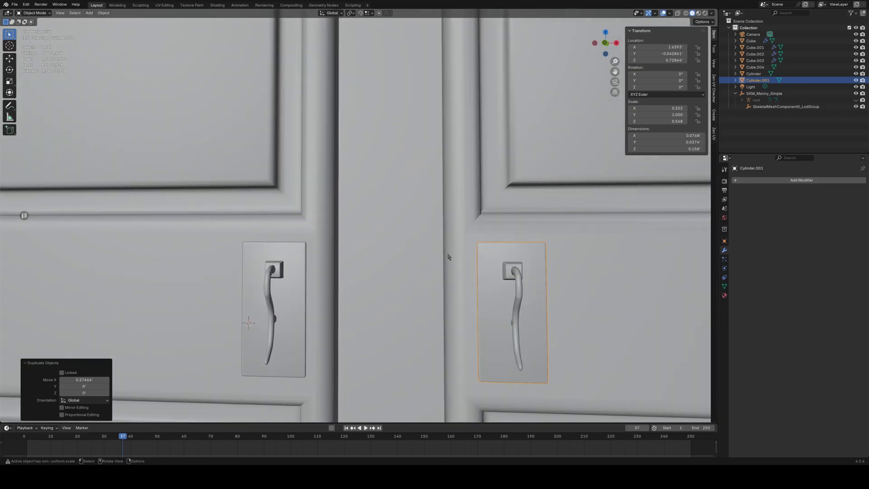
pyautogui.click(369, 13)
pyautogui.click(366, 13)
pyautogui.press('g')
pyautogui.press('x')
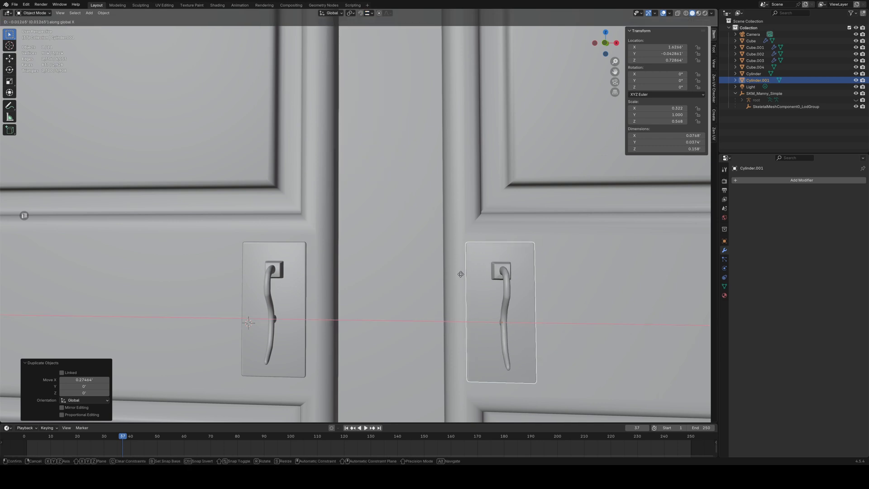
pyautogui.press('Escape')
# - Open the bookcase body and the duplicated handle together in Edit Mode
pyautogui.click(483, 235)
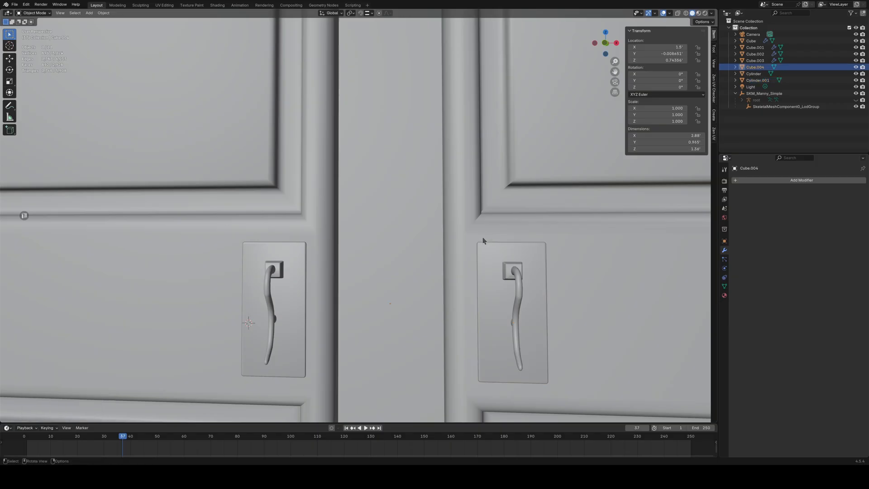
pyautogui.scroll(-8, 337, 294)
pyautogui.scroll(4, 329, 256)
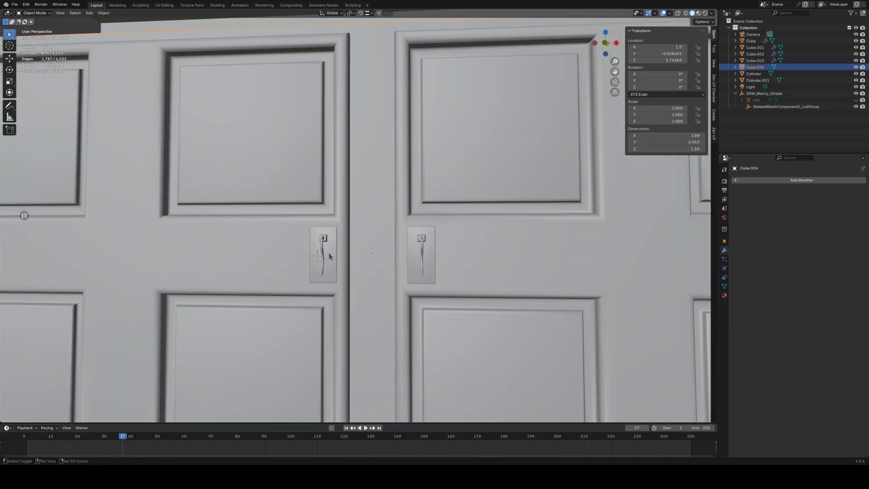
pyautogui.keyDown('shift'); pyautogui.click(415, 243); pyautogui.keyUp('shift')
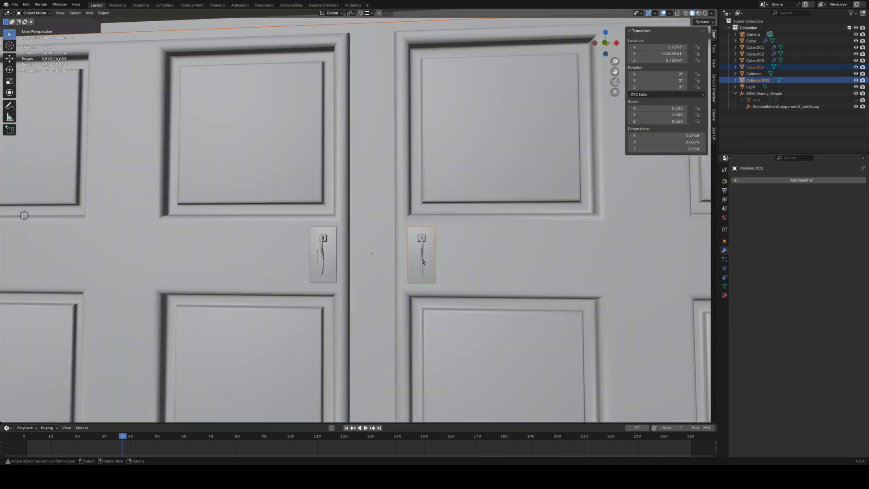
pyautogui.scroll(3, 422, 261)
pyautogui.press('Tab')
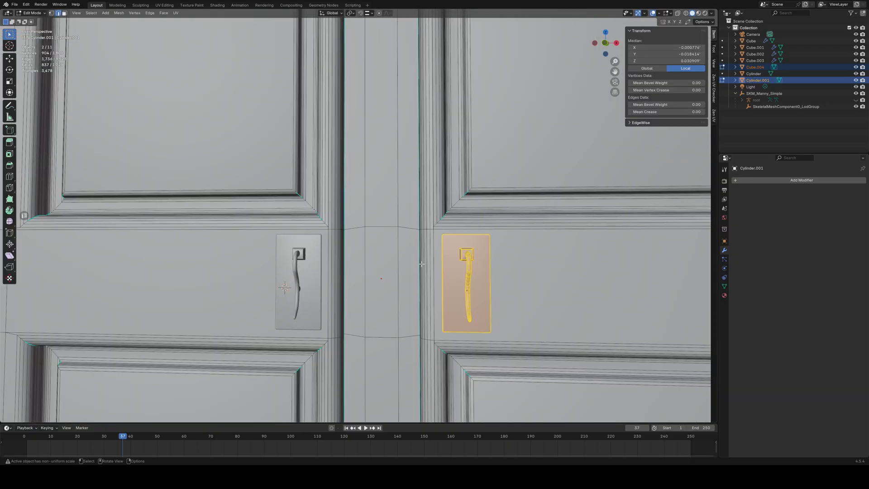
# - Enable snapping and move the duplicated handle along X to align its back plate with the door's adjacent edge line
pyautogui.scroll(-4, 455, 256)
pyautogui.scroll(6, 473, 296)
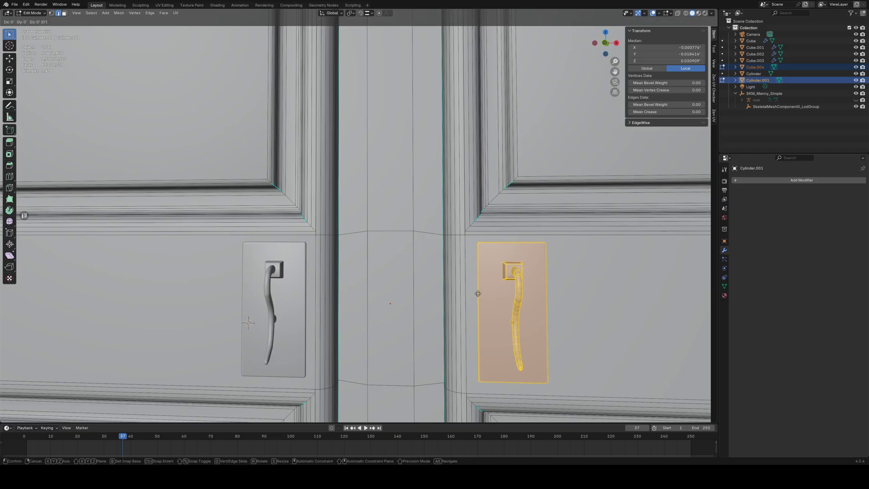
pyautogui.hotkey('shift', 'Tab')
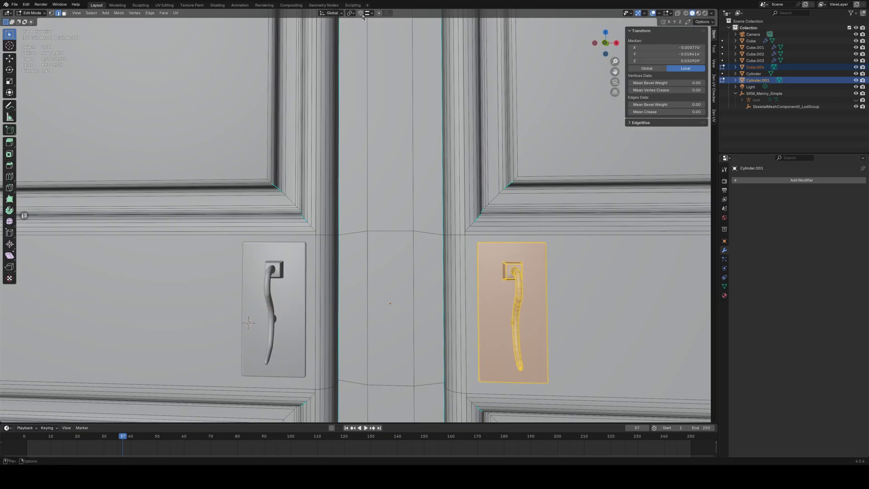
pyautogui.press('g')
pyautogui.press('x')
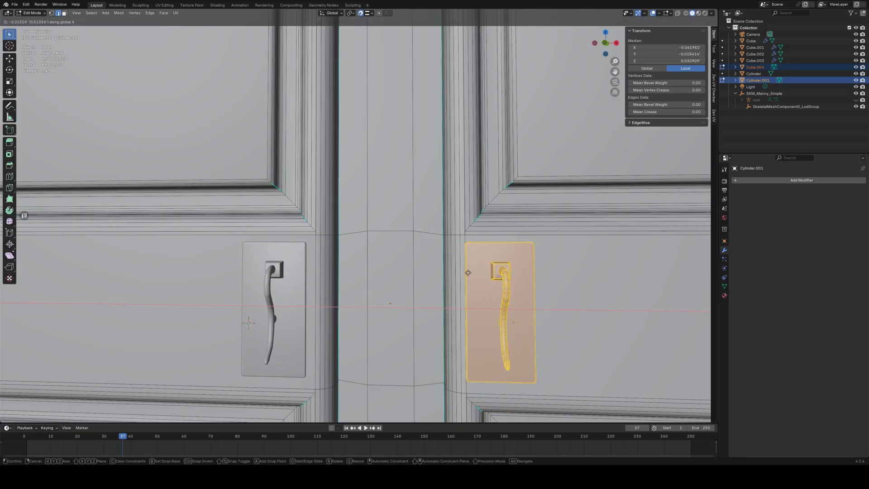
pyautogui.click(465, 274)
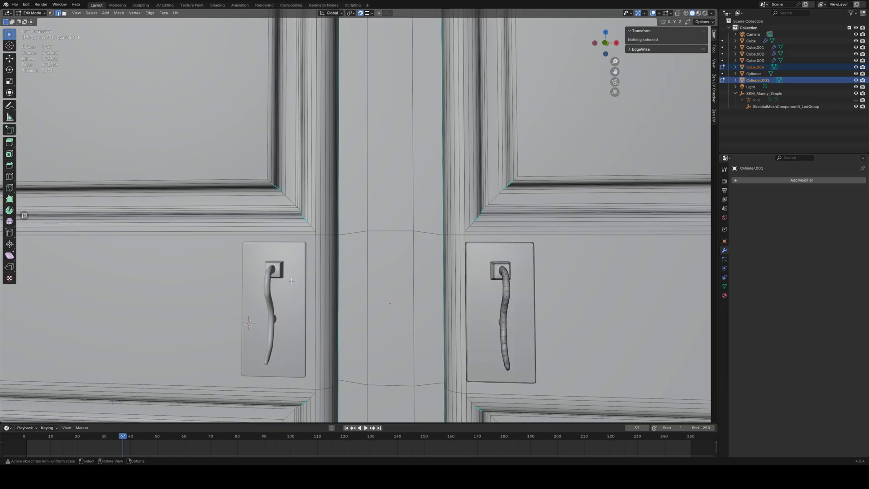
pyautogui.press('Tab')
# - Open the bookcase body and the original handle together in Edit Mode
pyautogui.click(292, 283)
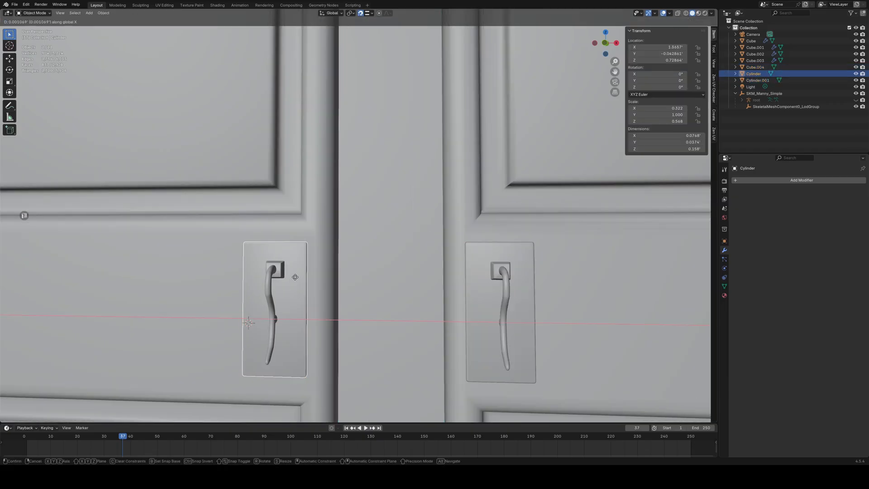
pyautogui.click(315, 177)
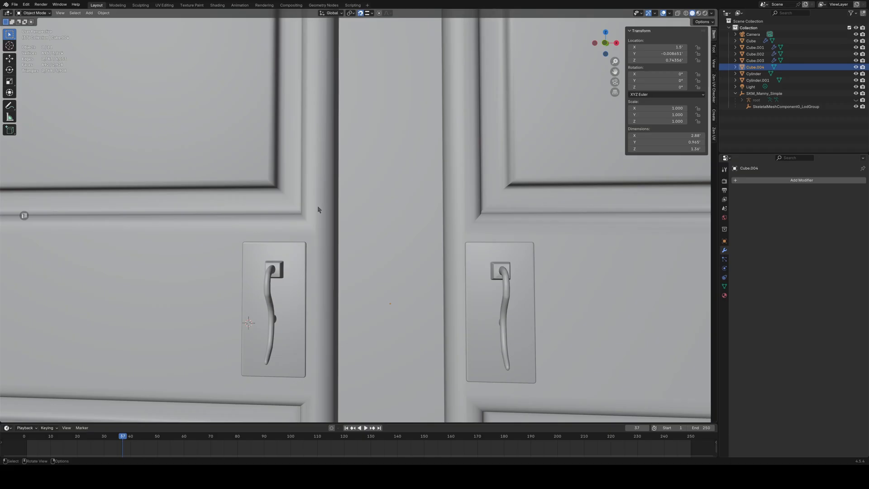
pyautogui.keyDown('shift'); pyautogui.click(300, 266); pyautogui.keyUp('shift')
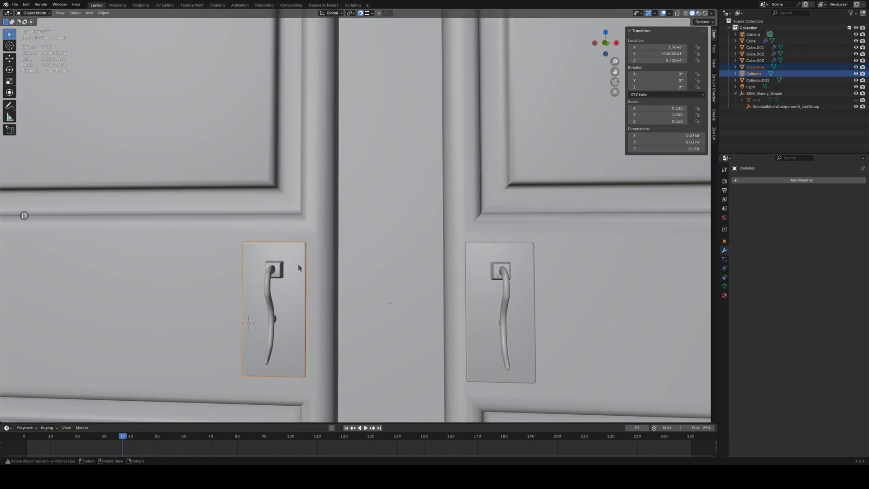
pyautogui.press('Tab')
pyautogui.press('g')
pyautogui.press('x')
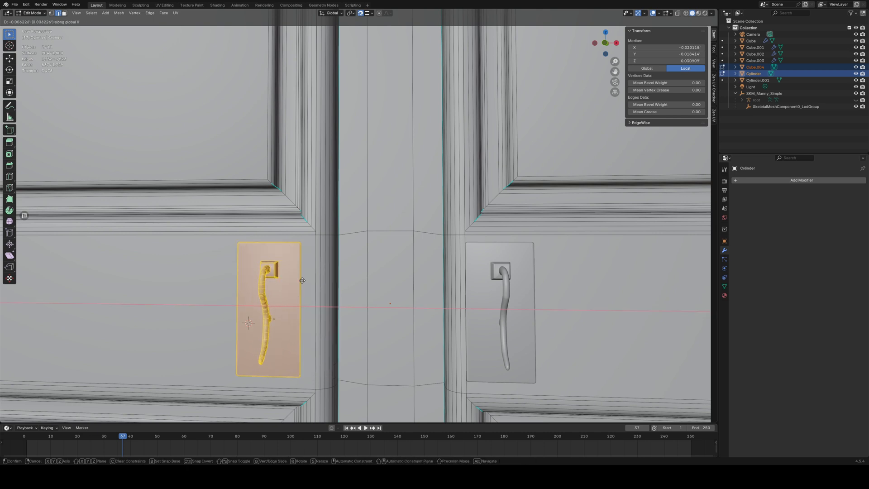
pyautogui.click(313, 191)
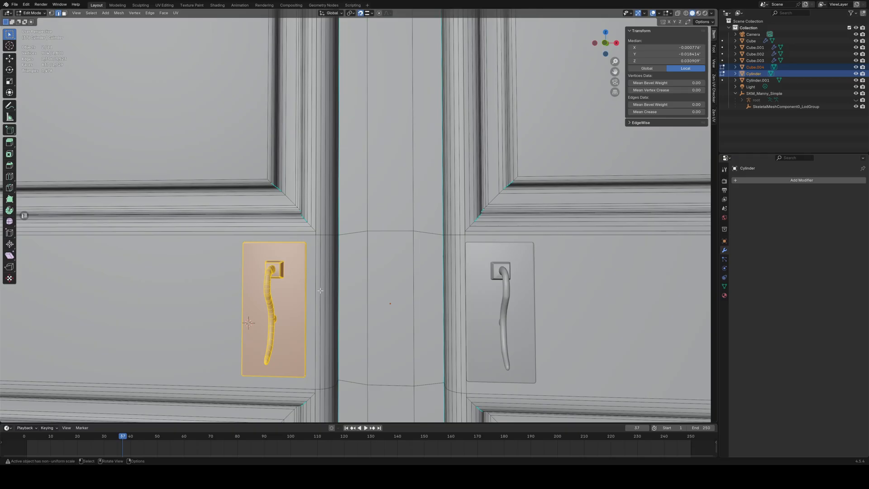
# - In the front view, snap the original handle along X so its back plate meets its door's edge line near the centre post
pyautogui.press('KP_1')
pyautogui.press('g')
pyautogui.press('x')
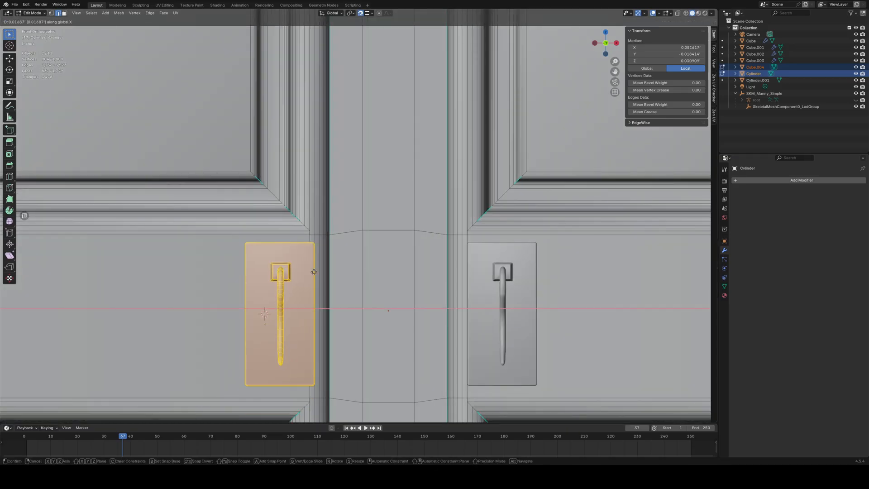
pyautogui.click(307, 270)
pyautogui.click(450, 380)
pyautogui.moveTo(449, 380); pyautogui.dragTo(384, 358, button='middle')
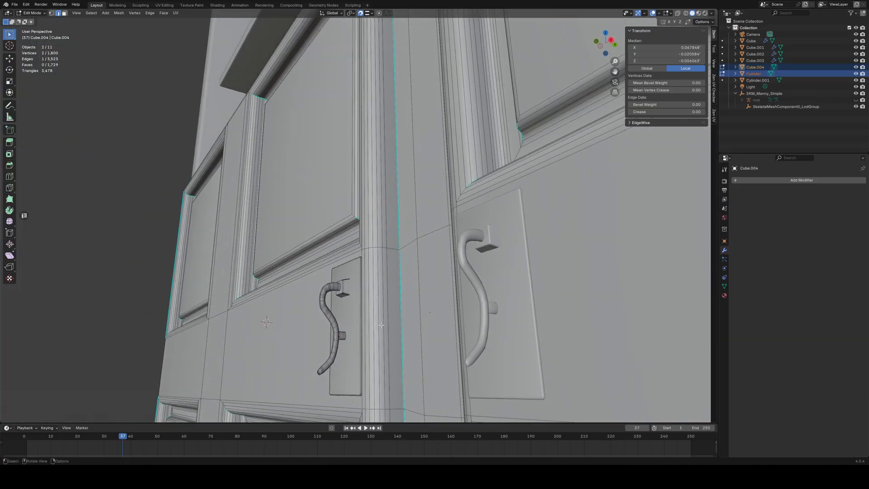
# - Leave Edit Mode and preview the door handles in Material Preview shading, lit by the interior room HDRI
pyautogui.click(698, 13)
pyautogui.press('Tab')
pyautogui.moveTo(384, 290)
pyautogui.mouseDown(button='middle')
pyautogui.moveTo(398, 314)
pyautogui.moveTo(442, 351)
pyautogui.moveTo(489, 299)
pyautogui.mouseUp(button='middle')
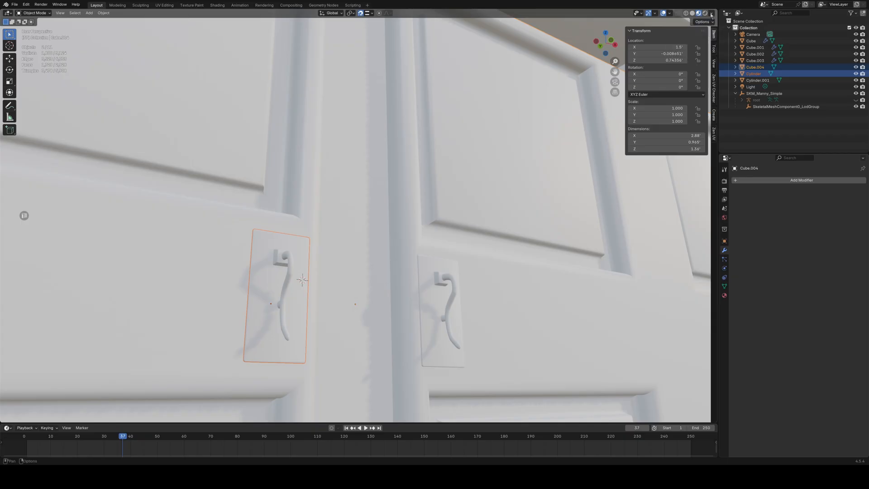
pyautogui.click(711, 14)
pyautogui.click(707, 68)
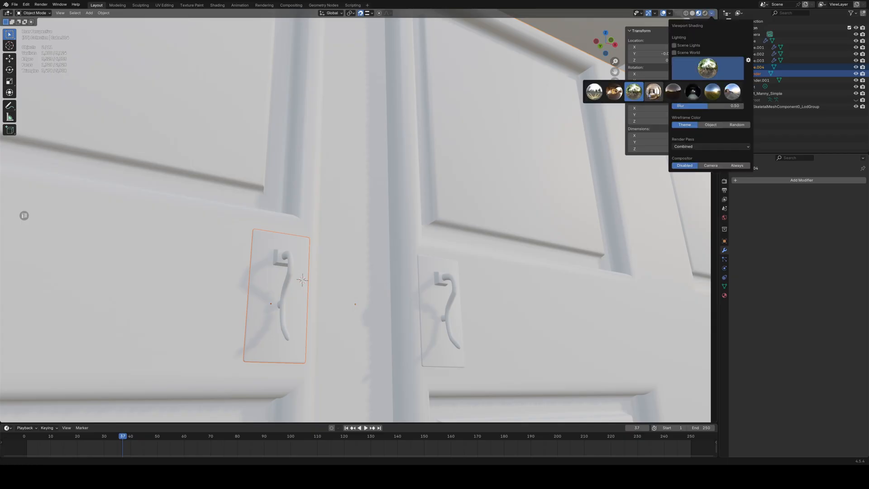
pyautogui.click(649, 95)
pyautogui.moveTo(565, 186)
pyautogui.mouseDown(button='middle')
pyautogui.moveTo(485, 279)
pyautogui.moveTo(513, 269)
pyautogui.mouseUp(button='middle')
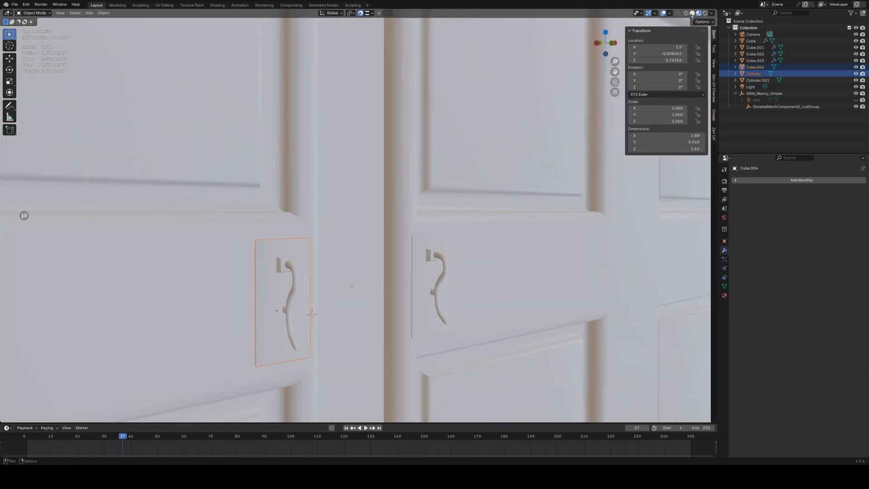
# - Return the viewport to Solid shading and deselect the bookcase body and handle
pyautogui.click(691, 14)
pyautogui.moveTo(401, 281)
pyautogui.mouseDown(button='middle')
pyautogui.moveTo(446, 291)
pyautogui.moveTo(380, 277)
pyautogui.mouseUp(button='middle')
pyautogui.scroll(-6, 380, 277)
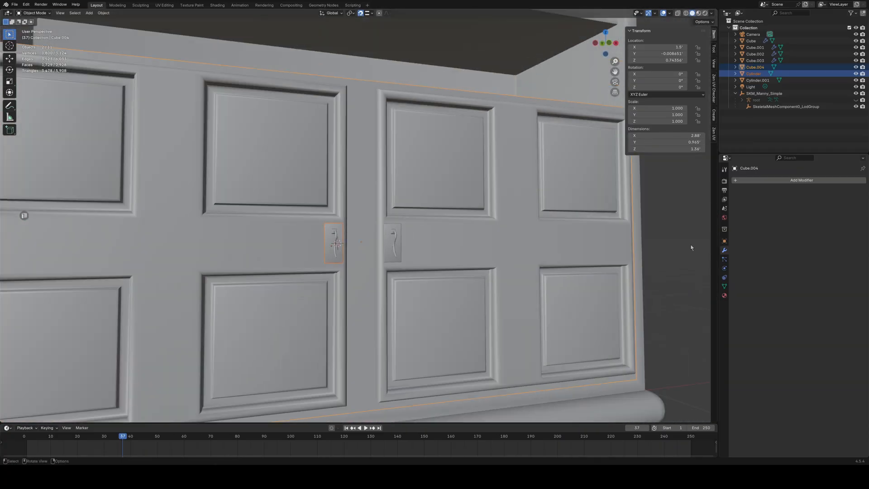
pyautogui.click(691, 248)
# - Examine the placement of both handles on the centre doors and the whole bookcase from several angles and distances
pyautogui.scroll(-7, 574, 311)
pyautogui.moveTo(543, 260); pyautogui.dragTo(503, 262, button='middle')
pyautogui.scroll(7, 409, 278)
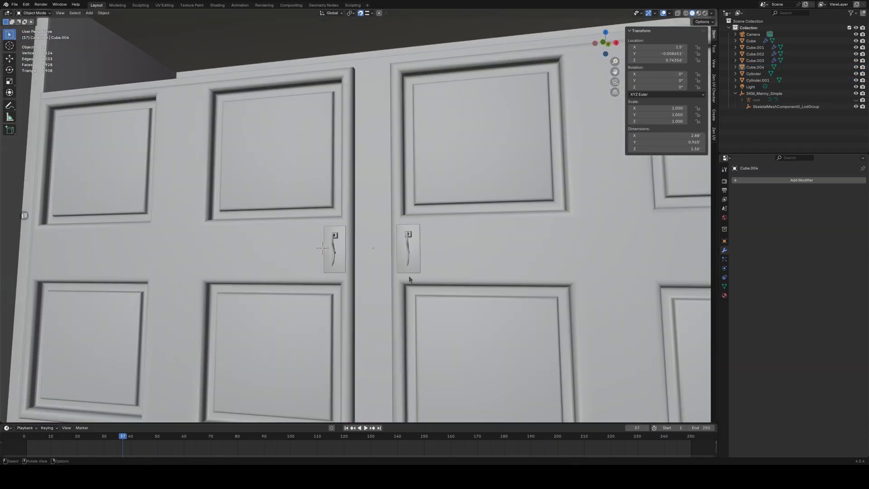
pyautogui.moveTo(410, 278); pyautogui.dragTo(419, 297, button='middle')
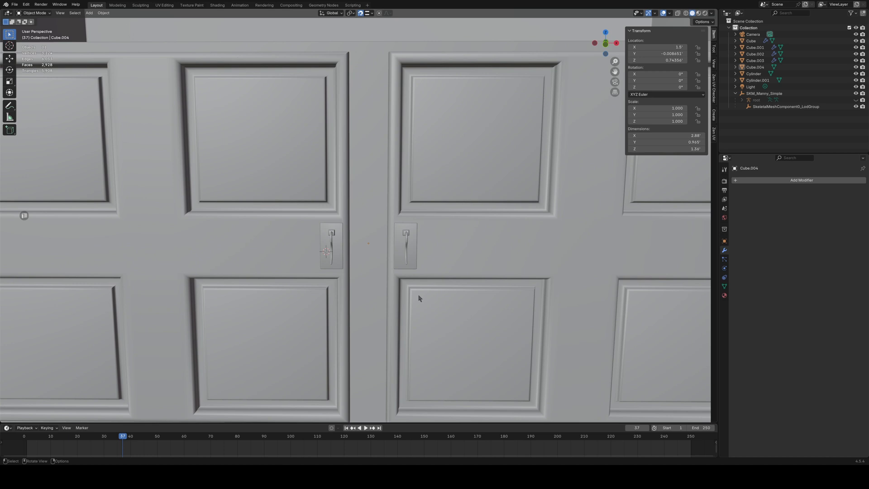
pyautogui.scroll(-5, 419, 298)
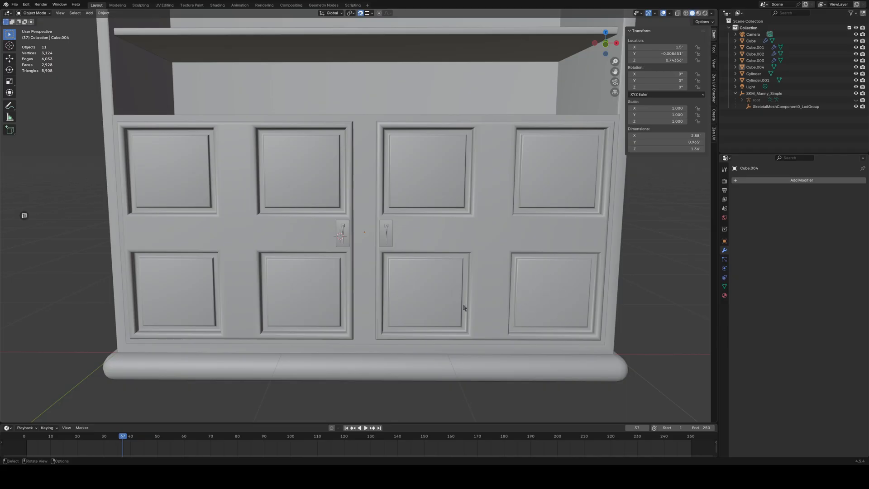
pyautogui.moveTo(421, 291); pyautogui.dragTo(414, 283, button='middle')
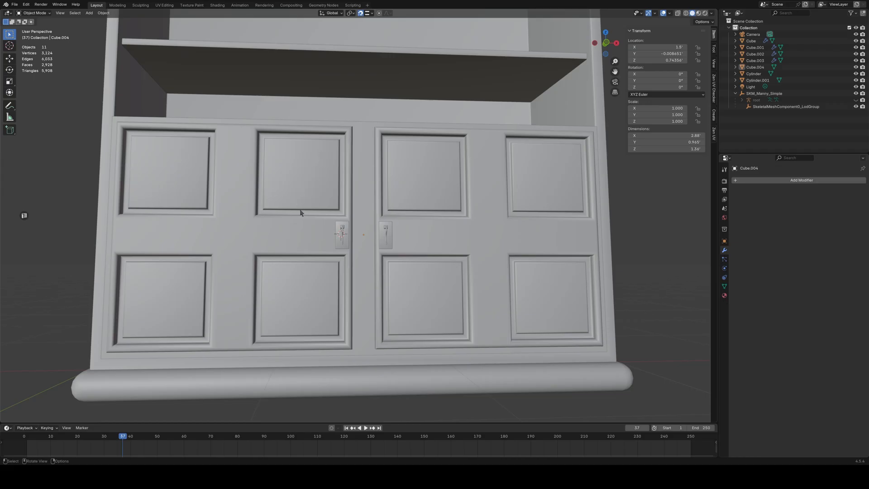
pyautogui.scroll(-2, 300, 210)
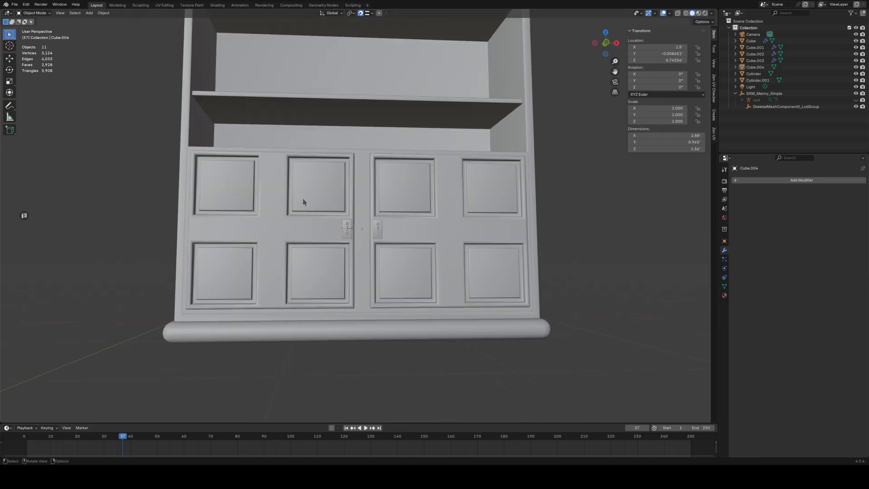
pyautogui.moveTo(334, 218); pyautogui.dragTo(350, 252, button='middle')
pyautogui.scroll(-3, 349, 250)
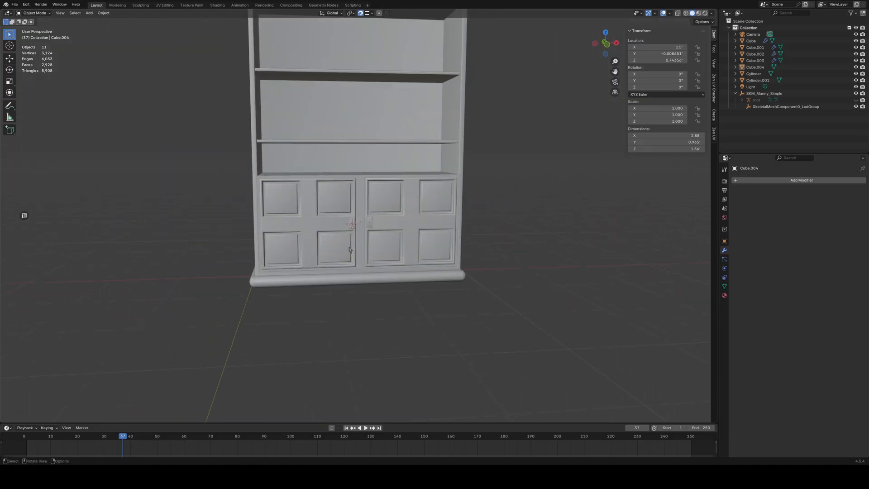
pyautogui.scroll(3, 376, 321)
pyautogui.moveTo(374, 322); pyautogui.dragTo(394, 309, button='middle')
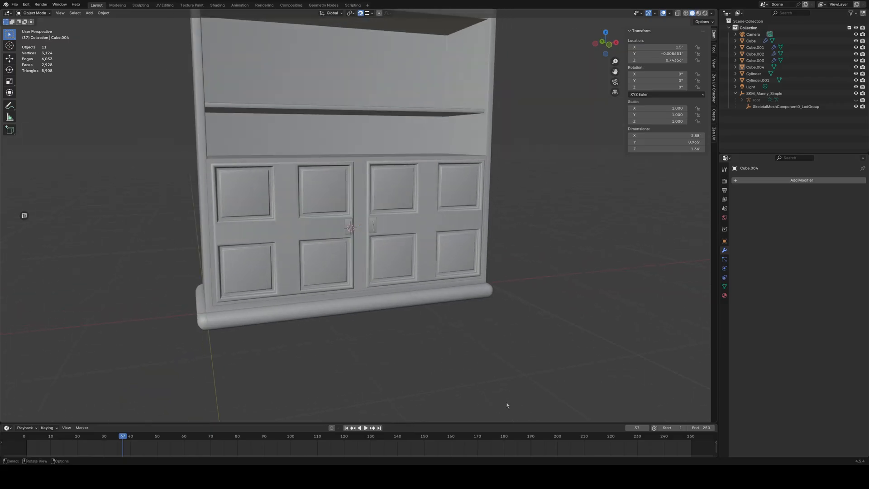